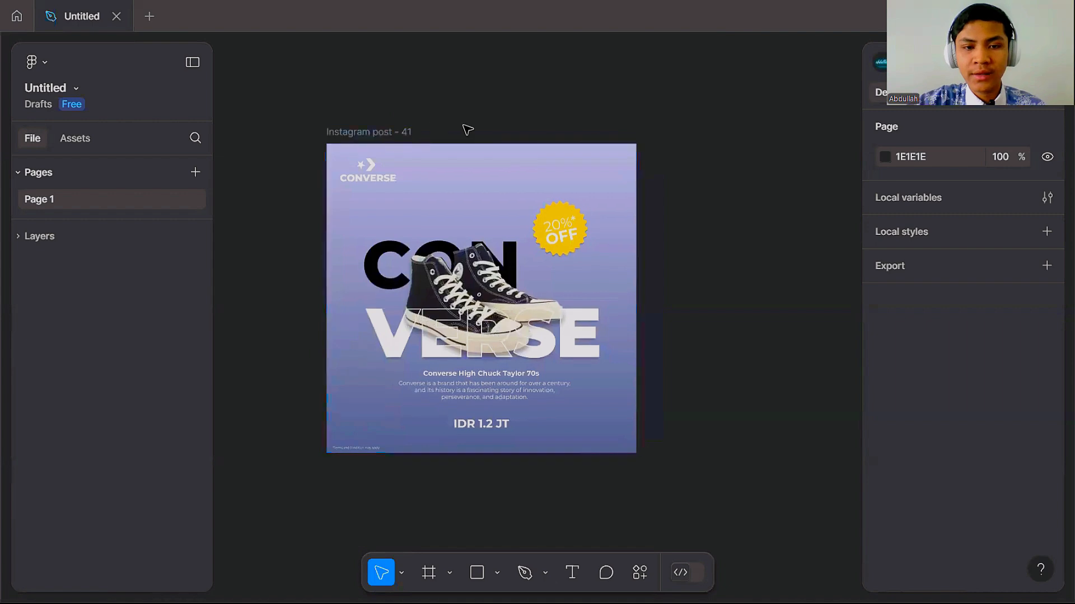
# Step: Examine the finished Converse sale post that serves as the reference design
pyautogui.moveTo(417, 145); pyautogui.dragTo(429, 160)
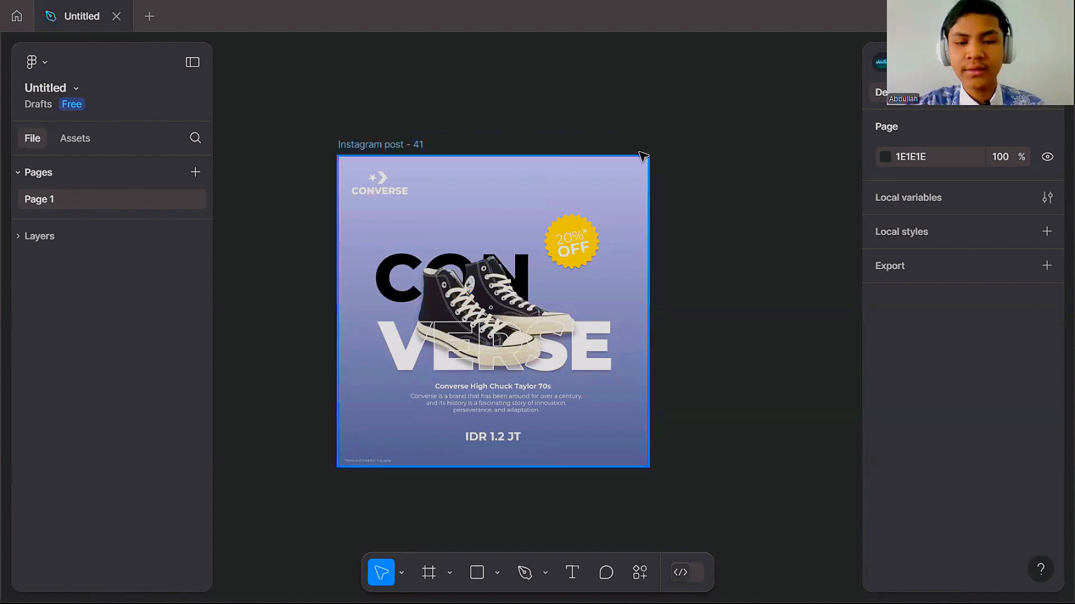
pyautogui.scroll(-1, 618, 164)
pyautogui.moveTo(618, 163); pyautogui.dragTo(537, 192)
pyautogui.moveTo(512, 158); pyautogui.dragTo(471, 170)
pyautogui.scroll(-3, 407, 171)
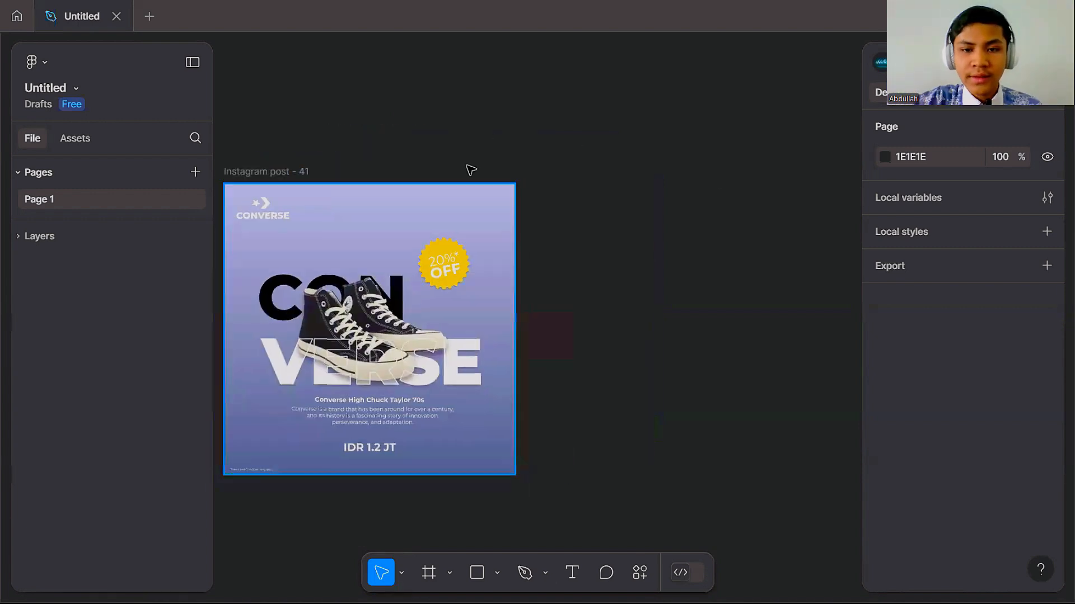
pyautogui.scroll(4, 407, 172)
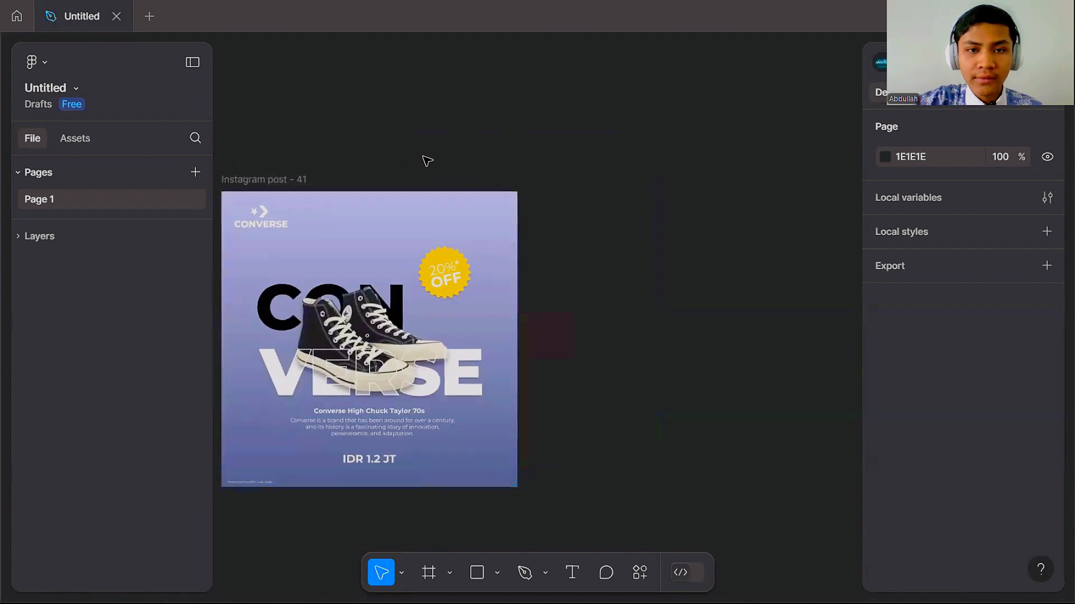
pyautogui.moveTo(596, 204); pyautogui.dragTo(679, 182)
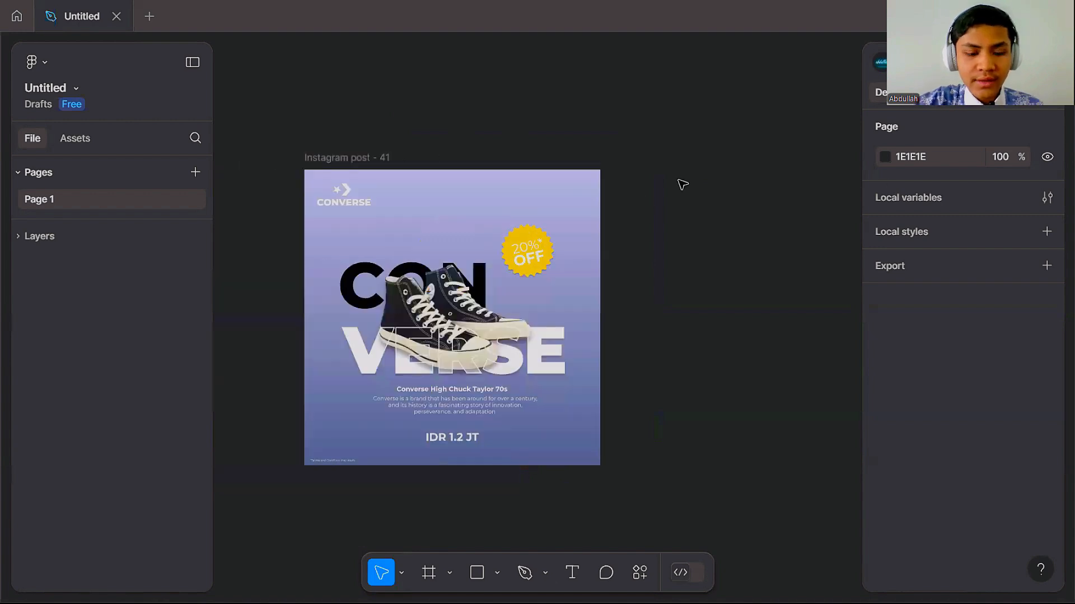
# Step: Add a 1080 × 1080 Instagram post frame on the empty canvas beside the Converse design
pyautogui.hscroll(6, 577, 215)
pyautogui.hscroll(-2, 638, 224)
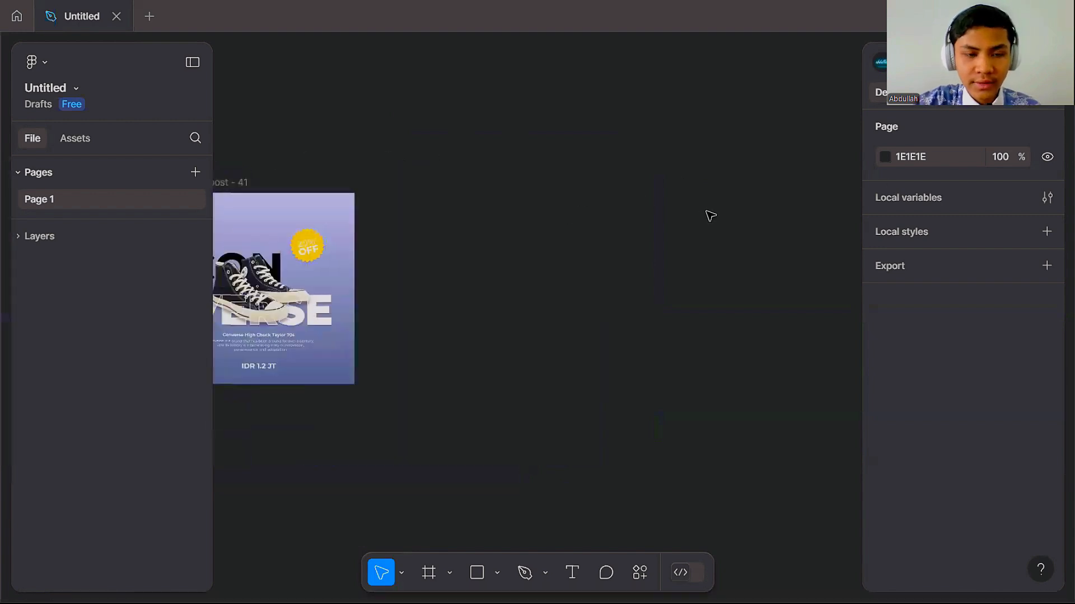
pyautogui.hscroll(3, 627, 224)
pyautogui.hscroll(-4, 504, 188)
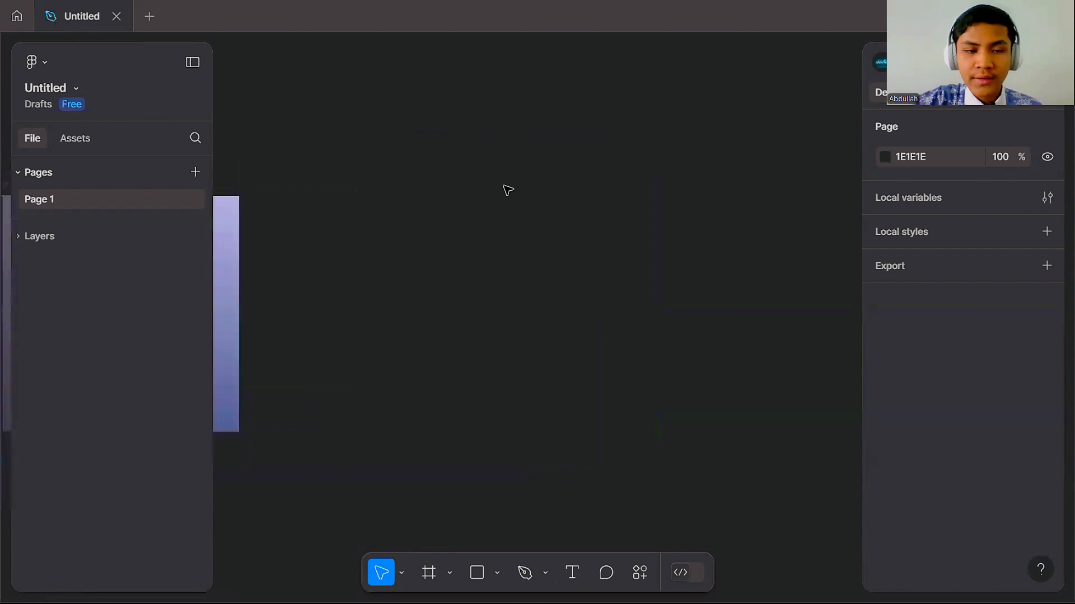
pyautogui.hscroll(-1, 657, 216)
pyautogui.hscroll(3, 662, 213)
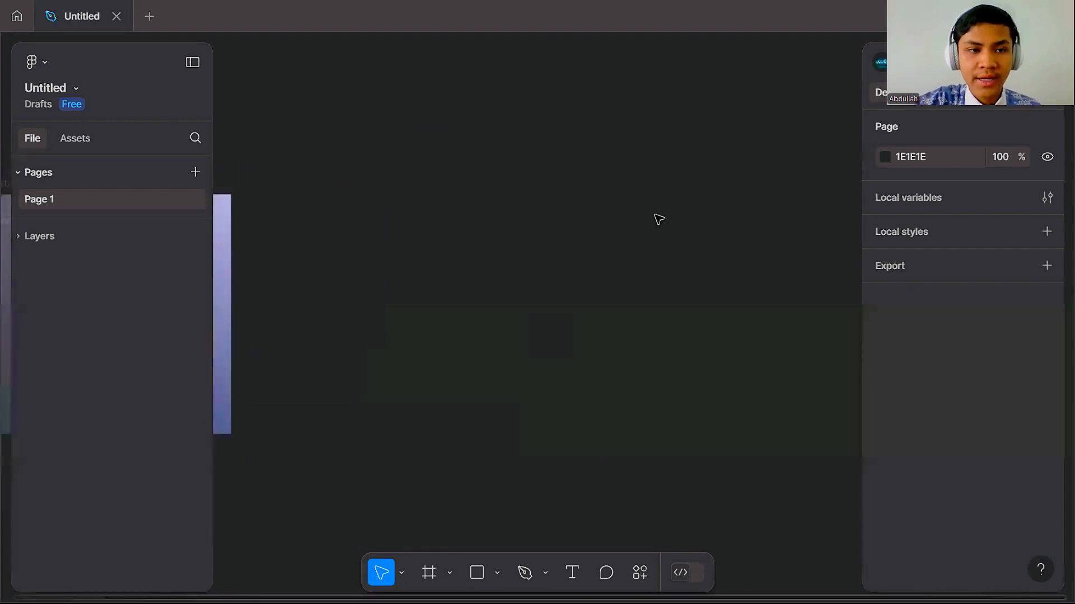
pyautogui.scroll(1, 658, 221)
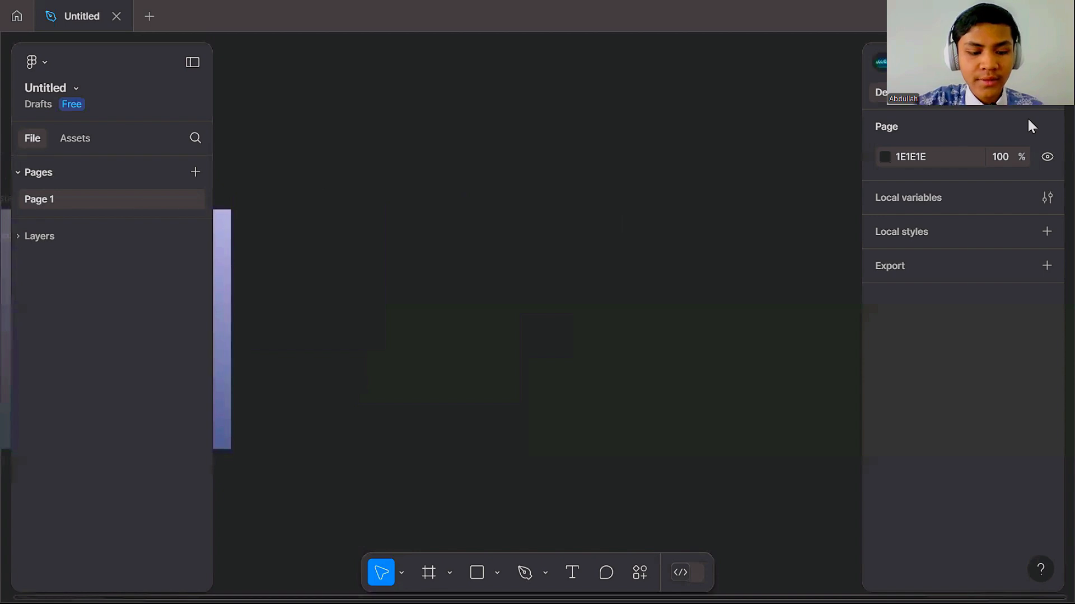
pyautogui.press('f')
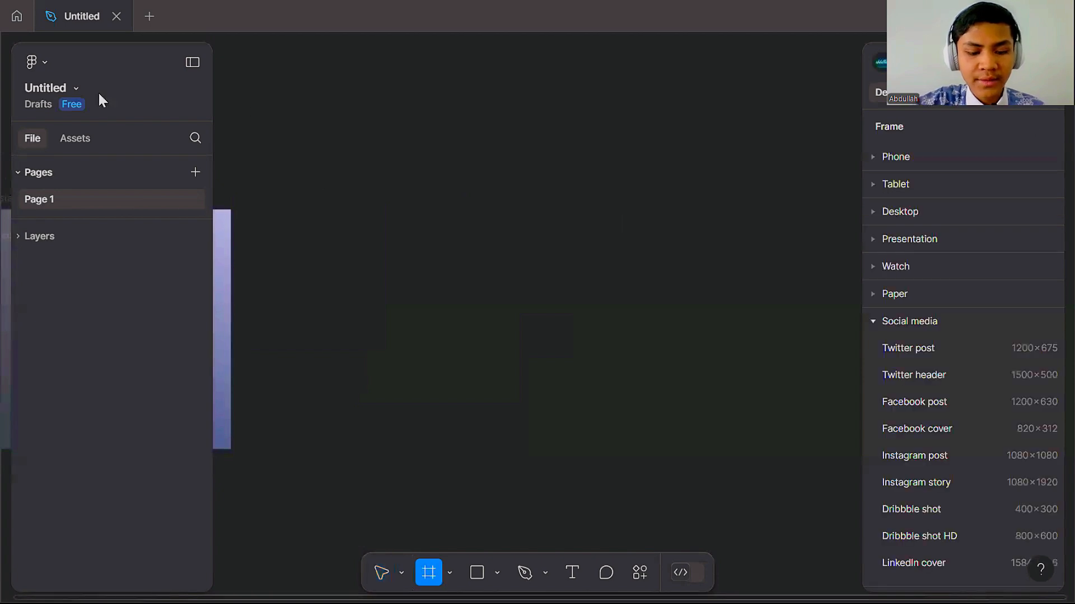
pyautogui.click(871, 320)
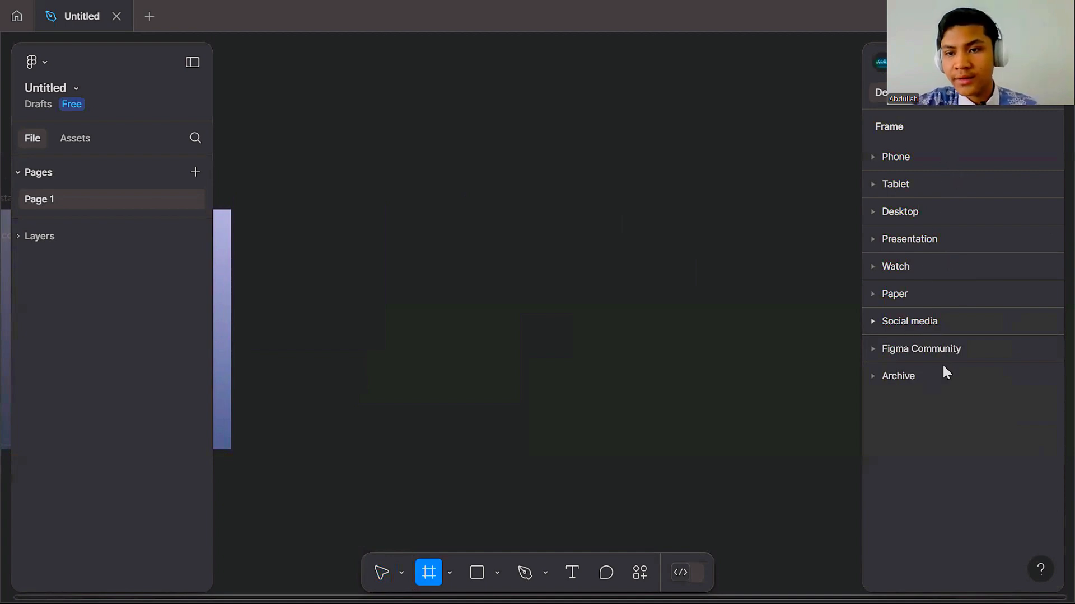
pyautogui.click(909, 321)
pyautogui.scroll(-2, 959, 392)
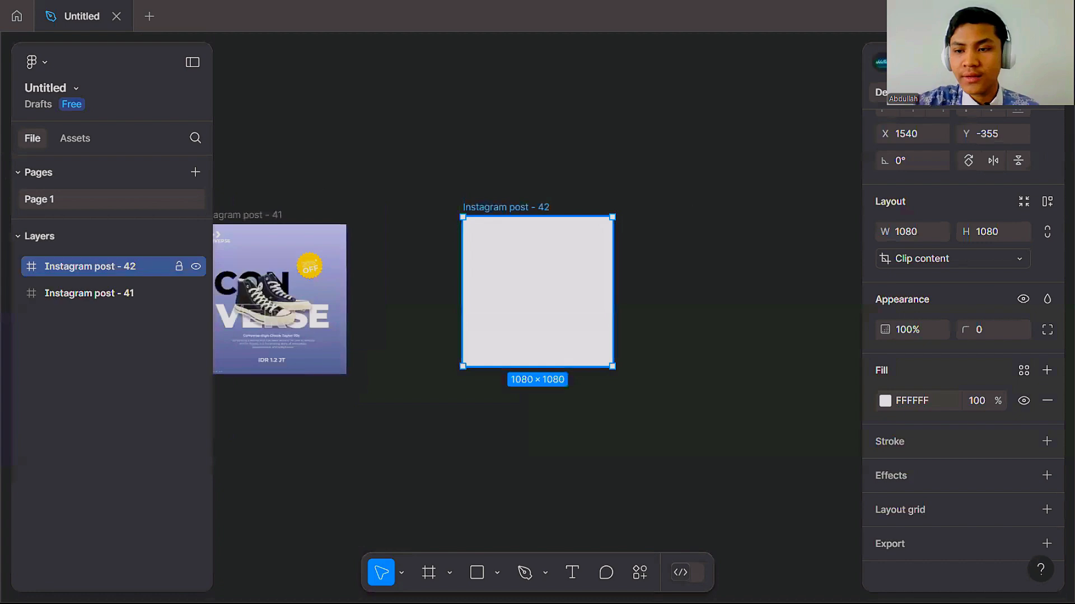
pyautogui.click(672, 148)
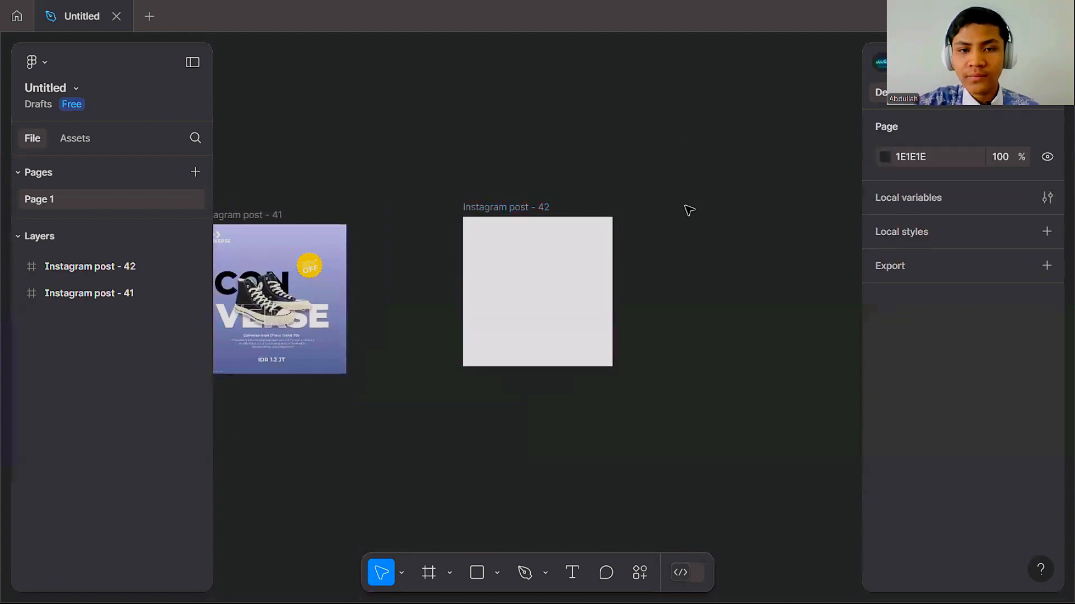
pyautogui.hscroll(-2, 554, 173)
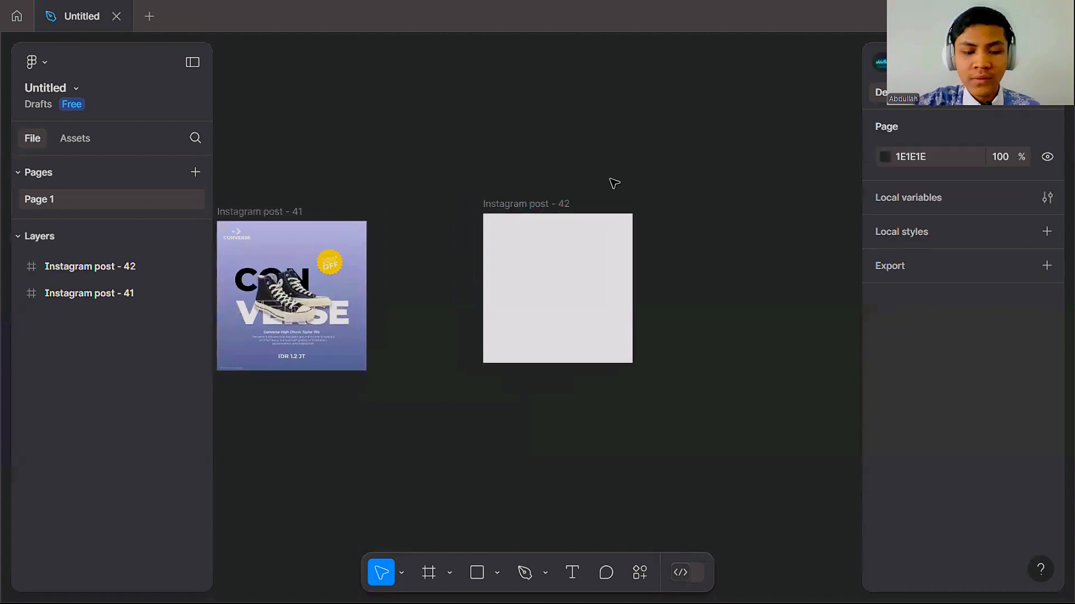
pyautogui.hscroll(5, 557, 190)
pyautogui.scroll(1, 557, 190)
pyautogui.hscroll(-5, 493, 193)
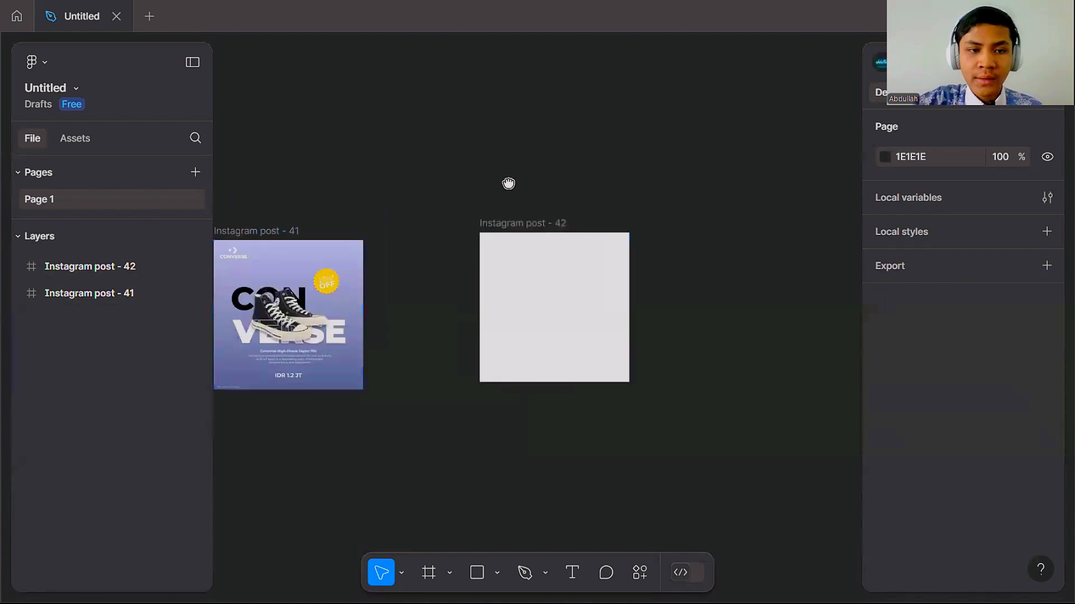
pyautogui.hscroll(12, 649, 249)
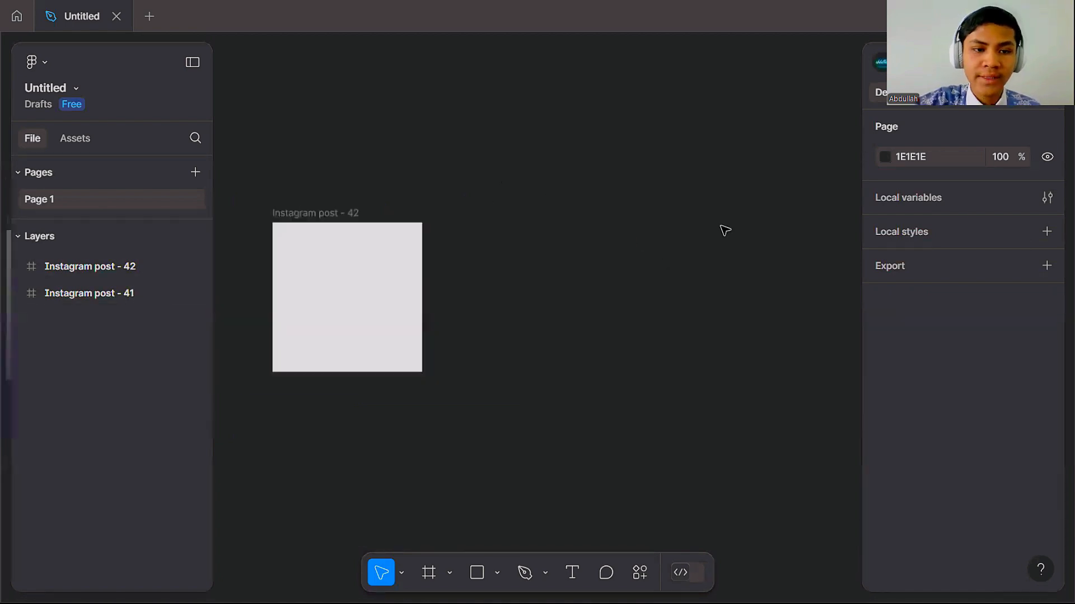
pyautogui.hscroll(-5, 726, 231)
pyautogui.scroll(3, 726, 230)
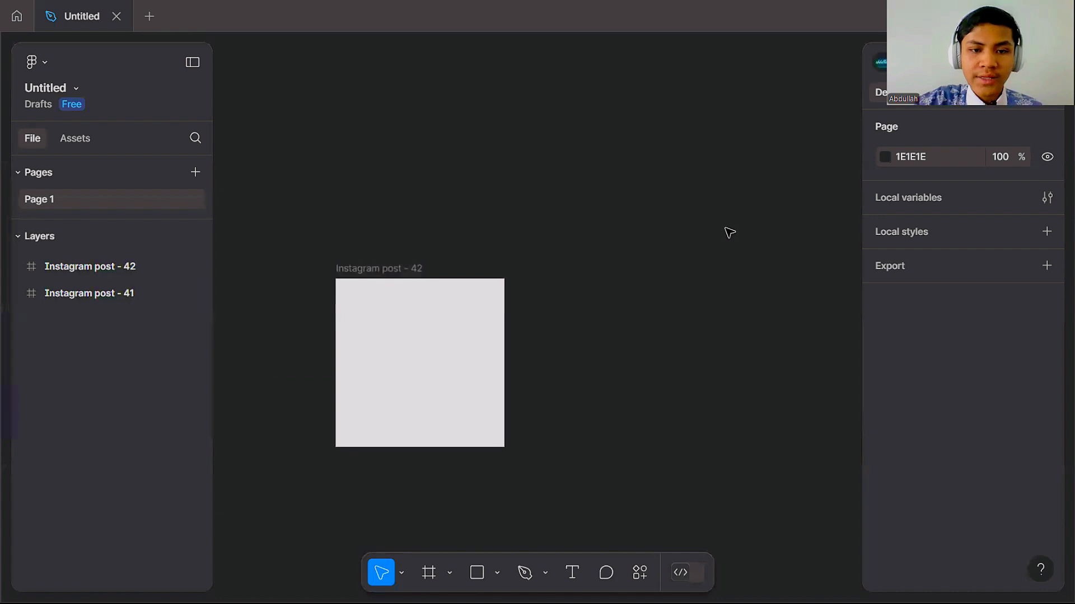
# Step: Create a 100 × 100 rectangle and place it inside the blank frame near its upper-left corner, at about X 106, Y 79
pyautogui.press('r')
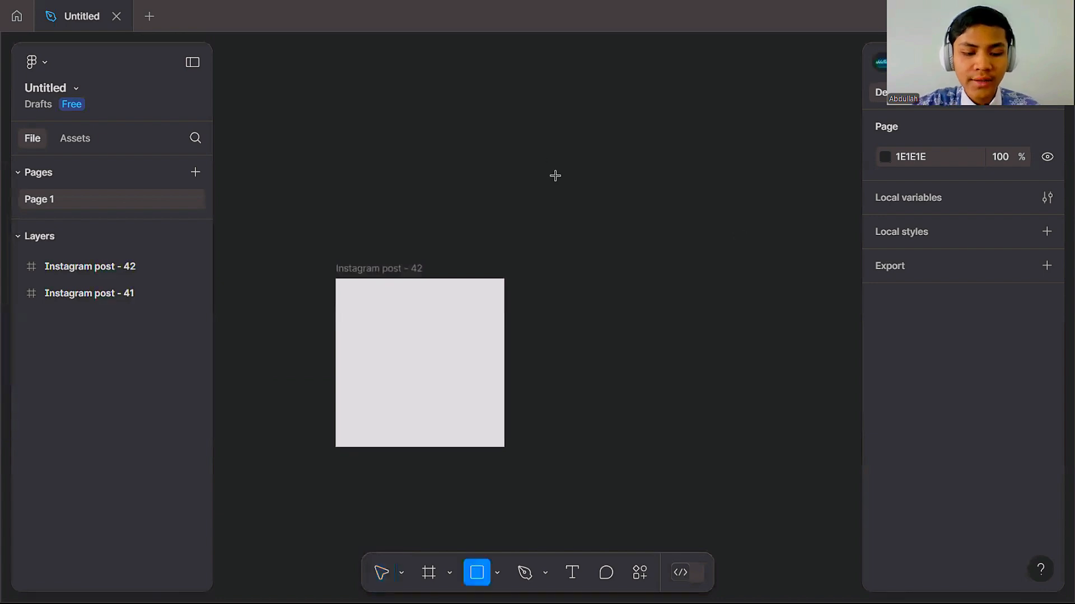
pyautogui.click(546, 166)
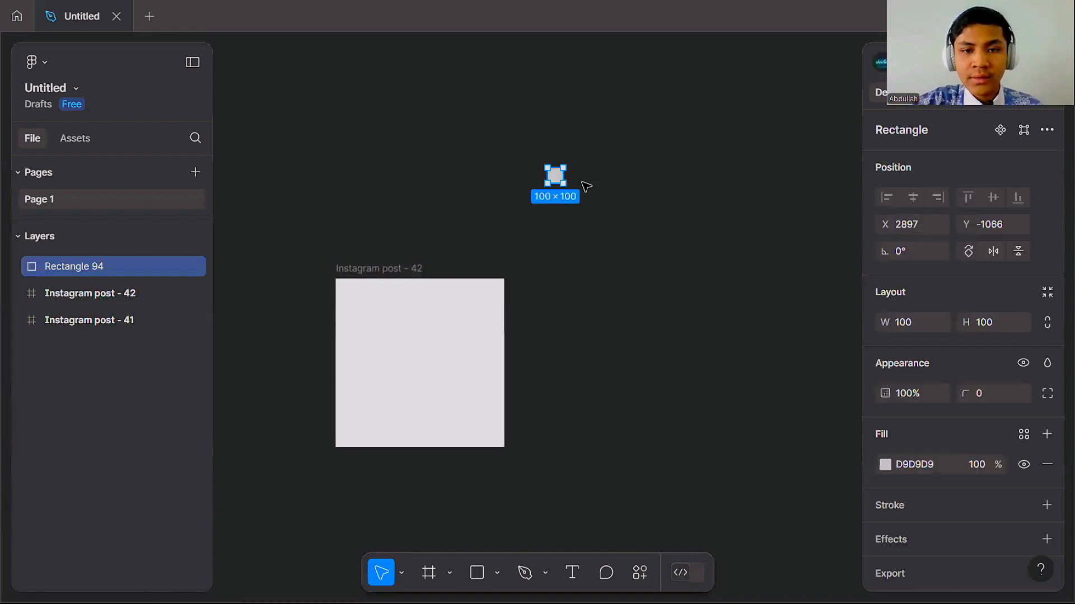
pyautogui.scroll(2, 582, 183)
pyautogui.moveTo(553, 183); pyautogui.dragTo(302, 336)
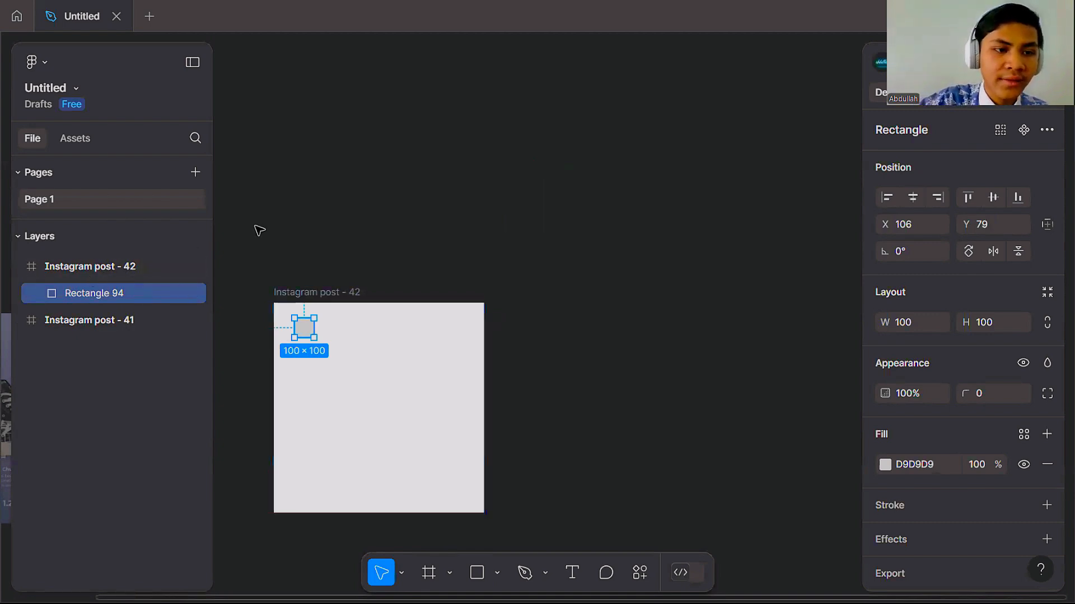
pyautogui.press('Escape')
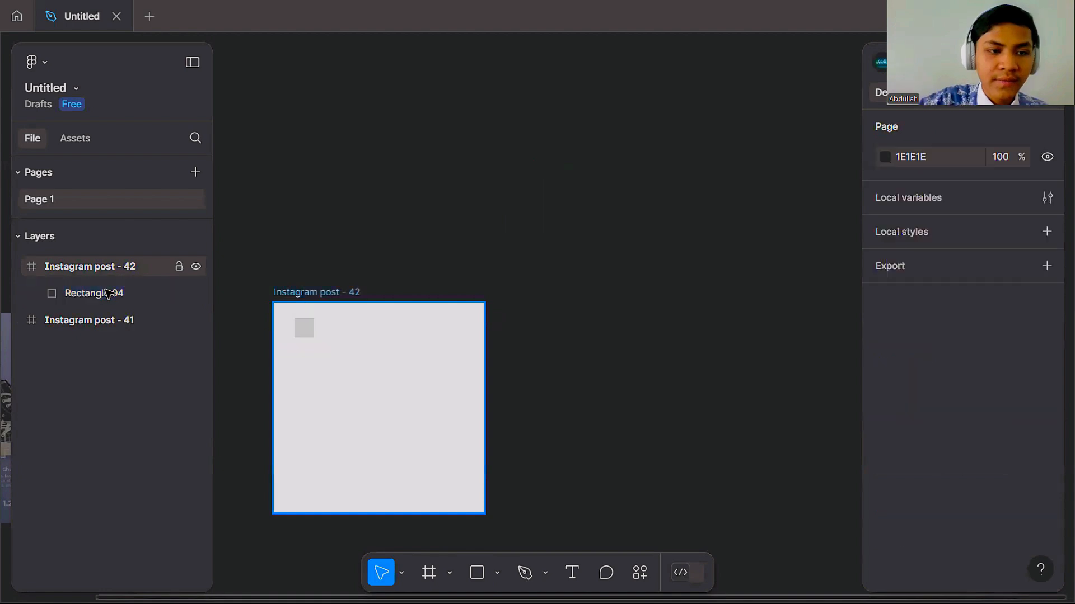
# Step: Resize the rectangle to 1080 × 1080 at X 0, Y 0 so it covers the whole frame
pyautogui.click(307, 328)
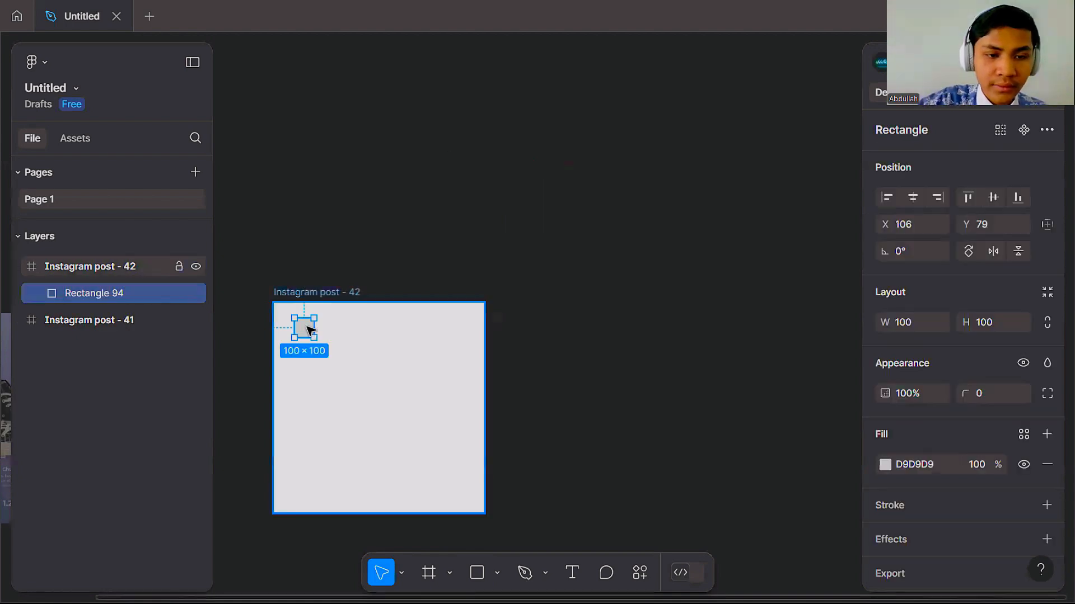
pyautogui.moveTo(295, 321); pyautogui.dragTo(480, 509)
pyautogui.press('Escape')
pyautogui.moveTo(494, 279); pyautogui.dragTo(535, 250)
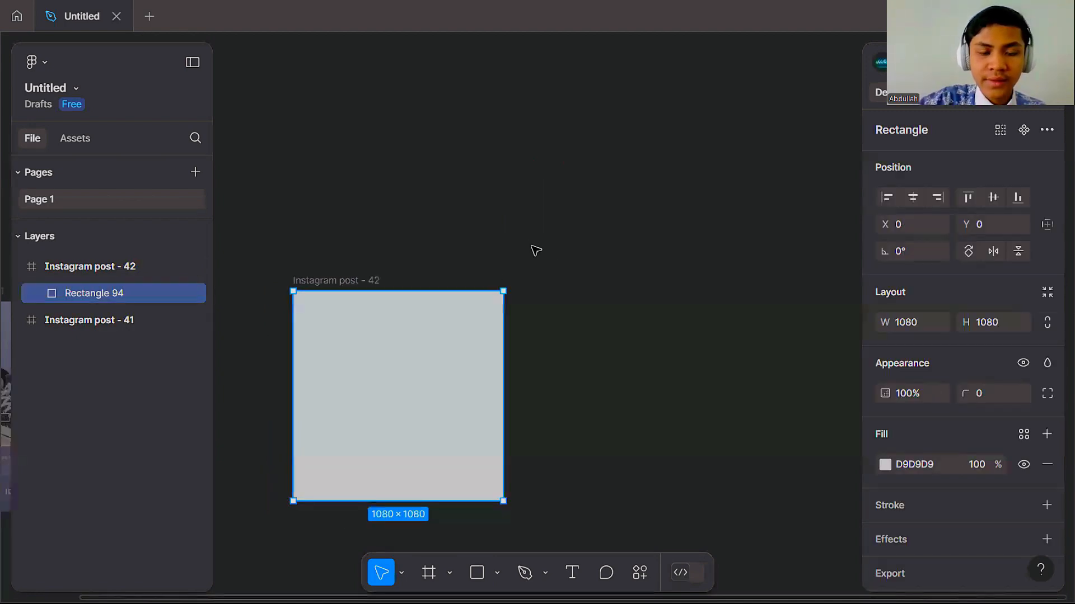
pyautogui.moveTo(373, 182); pyautogui.dragTo(408, 163)
pyautogui.scroll(3, 548, 188)
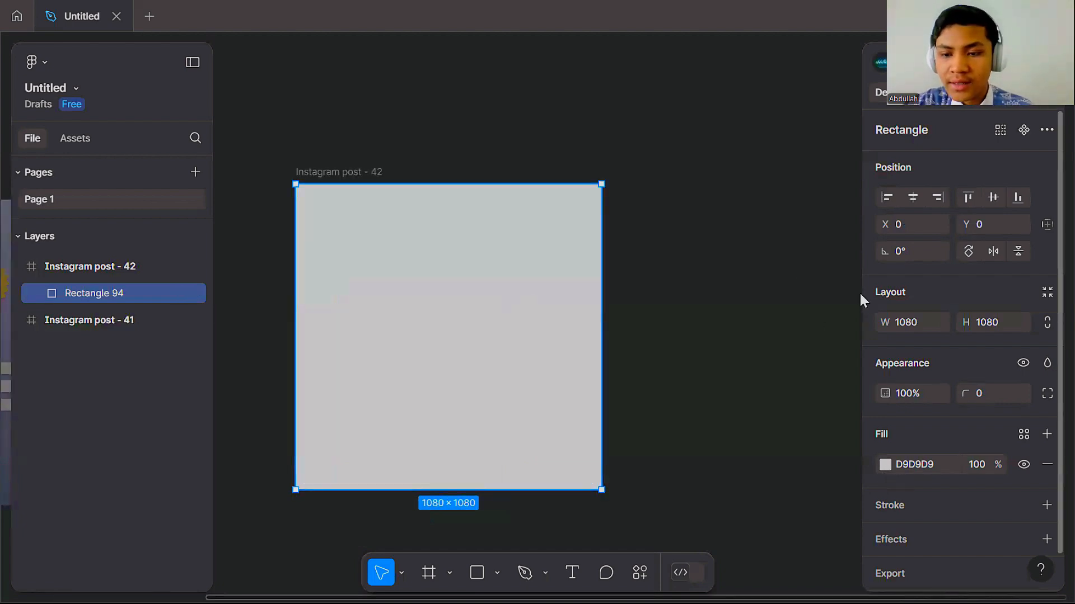
# Step: Give the rectangle a linear gradient fill from C8CAE9 at 0% to 47526D at 100%
pyautogui.click(885, 465)
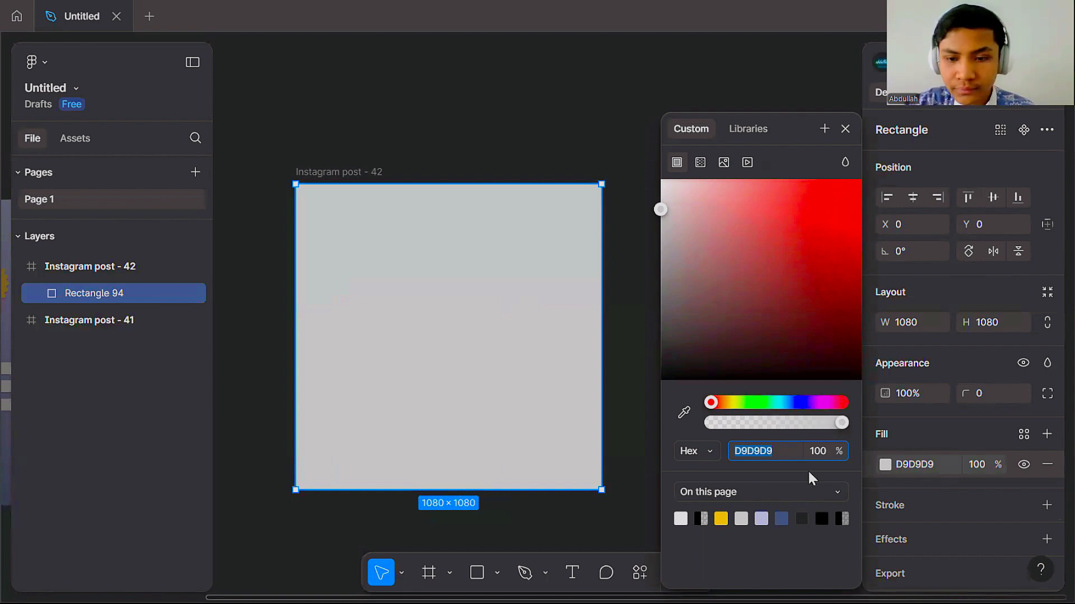
pyautogui.click(762, 519)
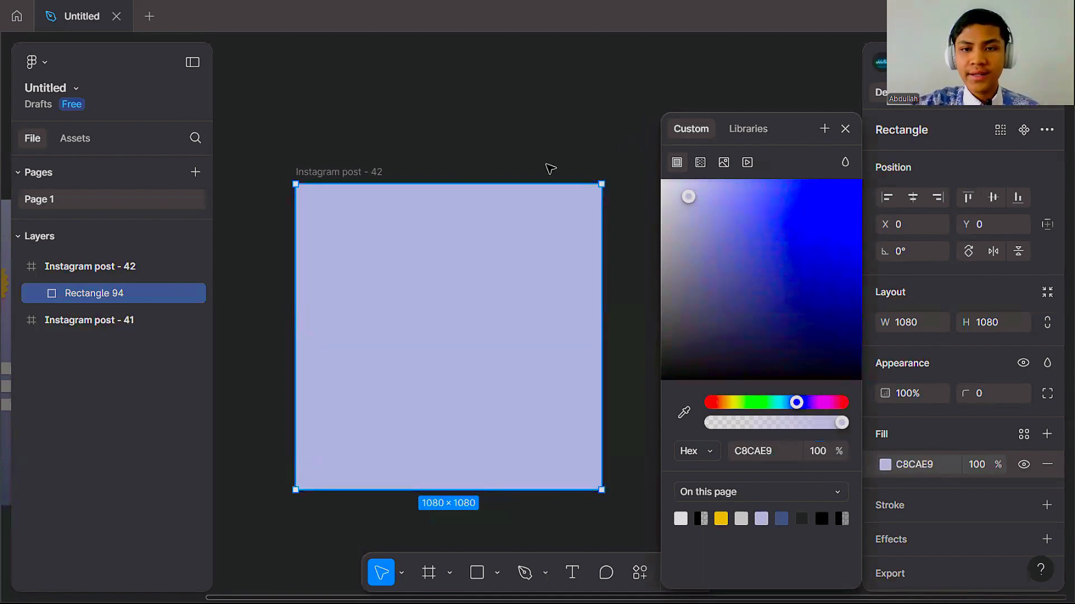
pyautogui.click(702, 162)
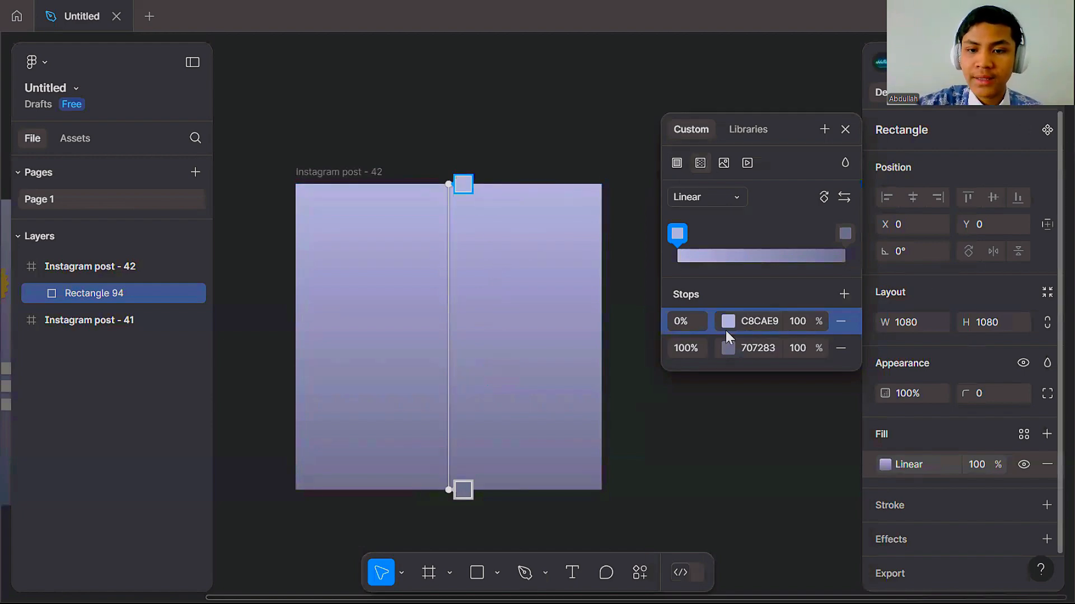
pyautogui.click(729, 352)
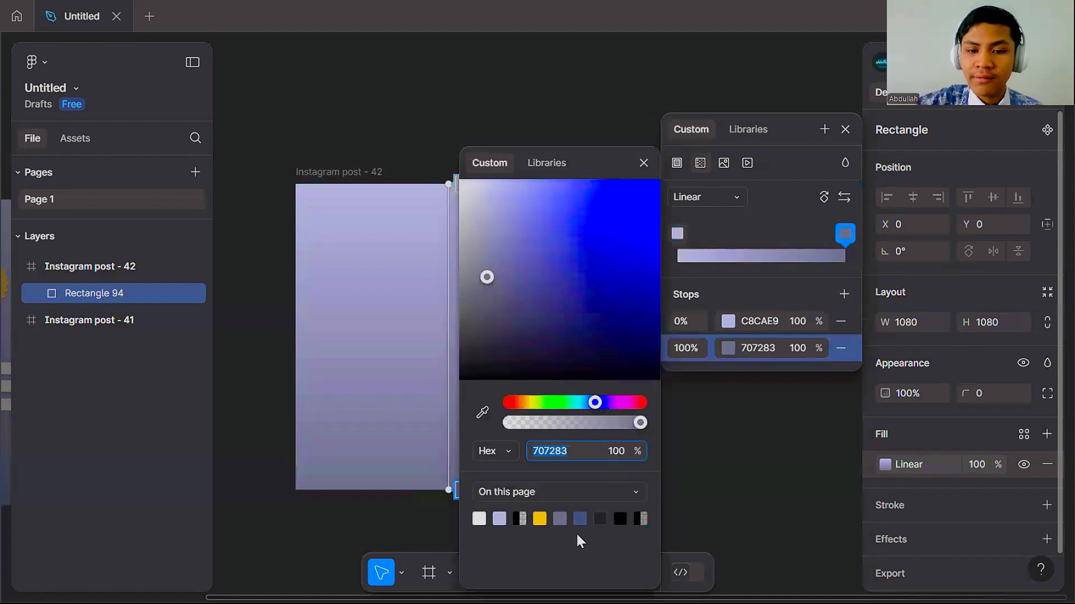
pyautogui.click(581, 519)
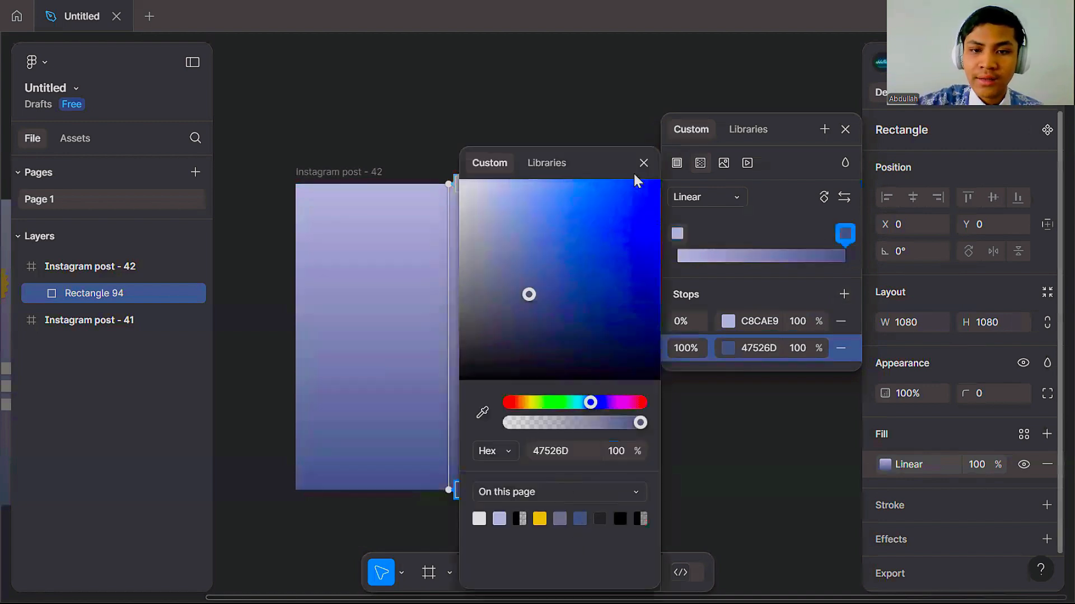
pyautogui.click(643, 163)
pyautogui.click(845, 130)
pyautogui.click(663, 225)
# Step: Compare the gradient background of the new frame with the finished Converse post
pyautogui.scroll(-5, 670, 230)
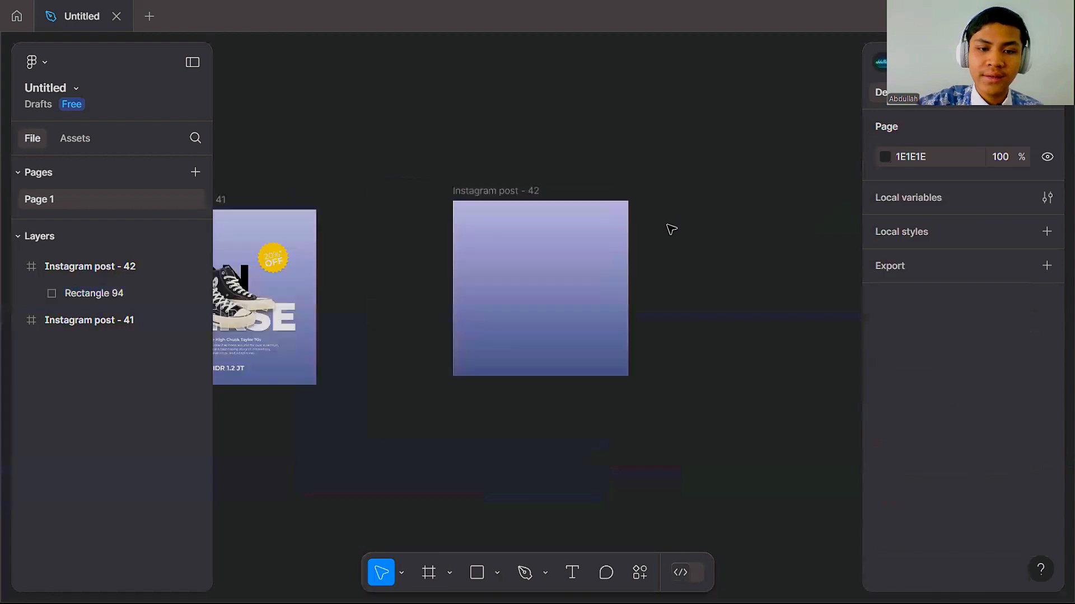
pyautogui.scroll(3, 633, 234)
pyautogui.scroll(2, 420, 250)
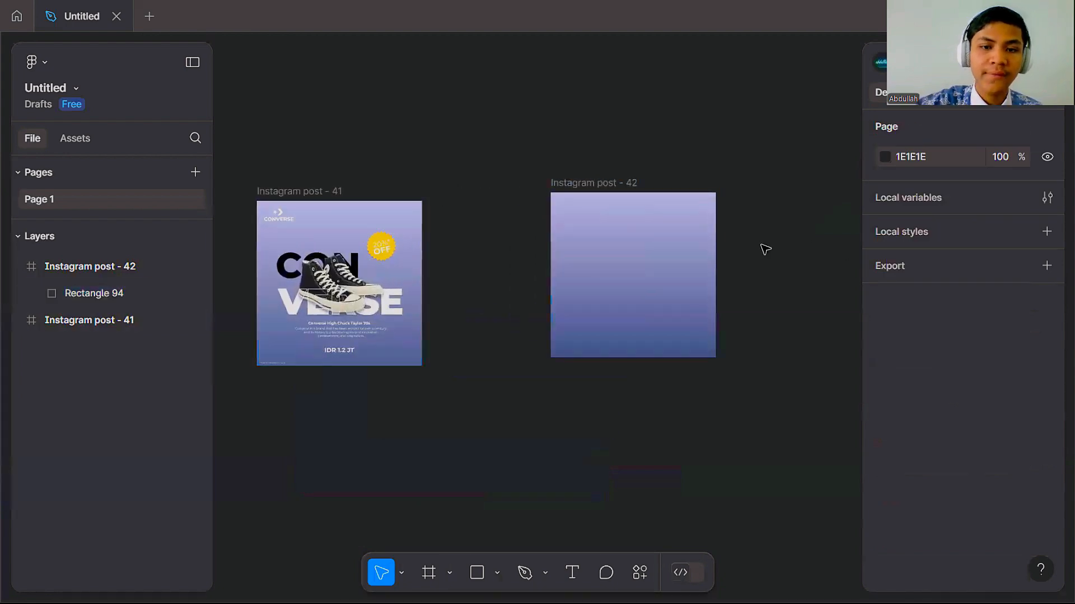
pyautogui.scroll(1, 763, 247)
pyautogui.scroll(-2, 749, 254)
pyautogui.scroll(3, 757, 257)
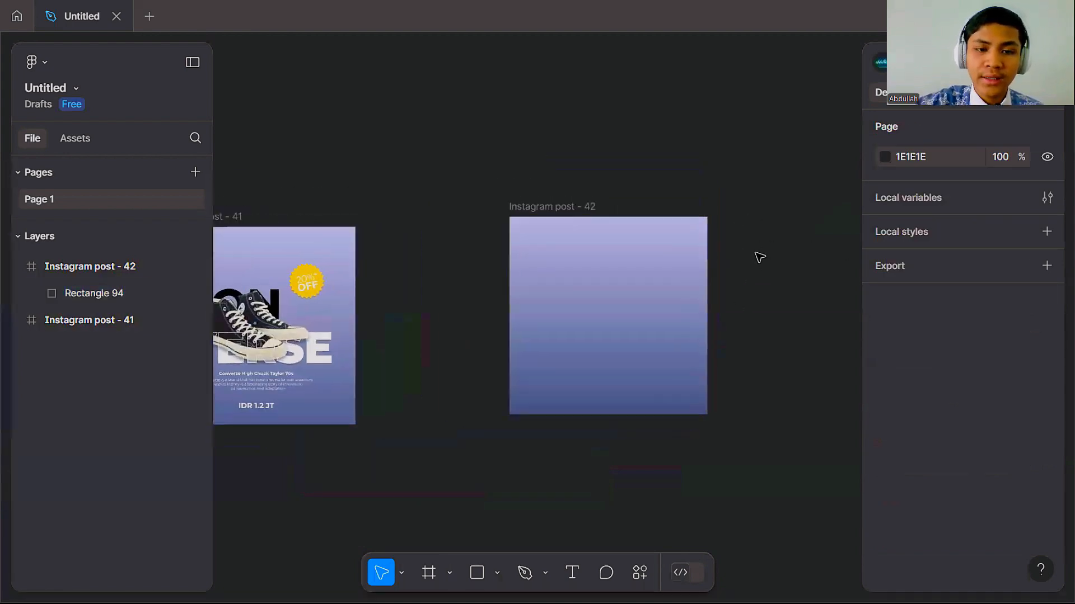
pyautogui.hscroll(2, 712, 291)
pyautogui.scroll(-1, 712, 291)
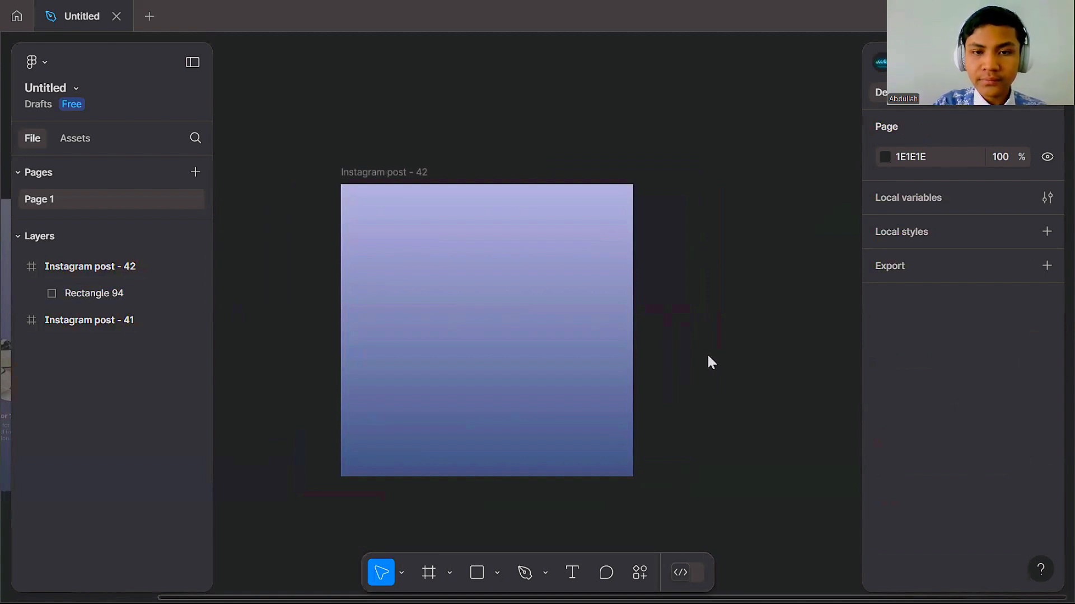
# Step: Place the Converse image from the Downloads folder on the canvas at its full size of 2519 × 1747
pyautogui.hotkey('ctrl', 'shift', 'k')
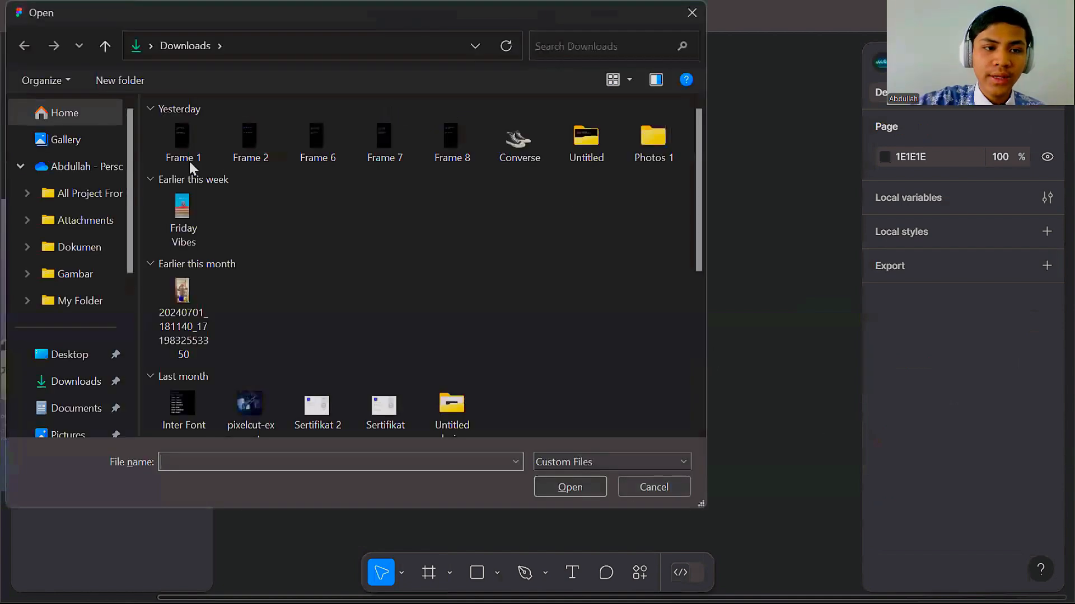
pyautogui.click(511, 150)
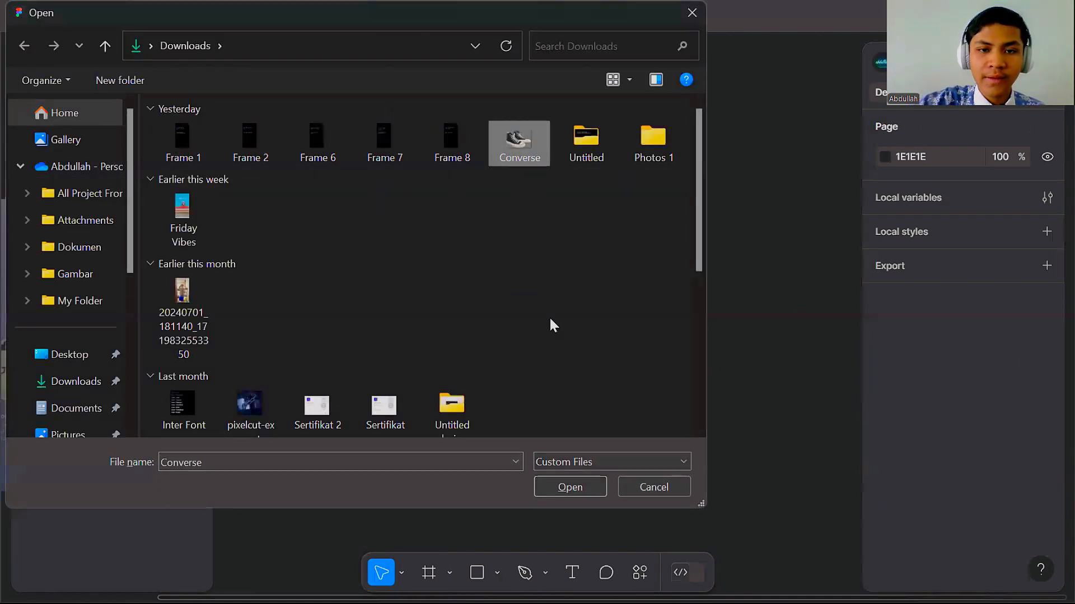
pyautogui.click(570, 488)
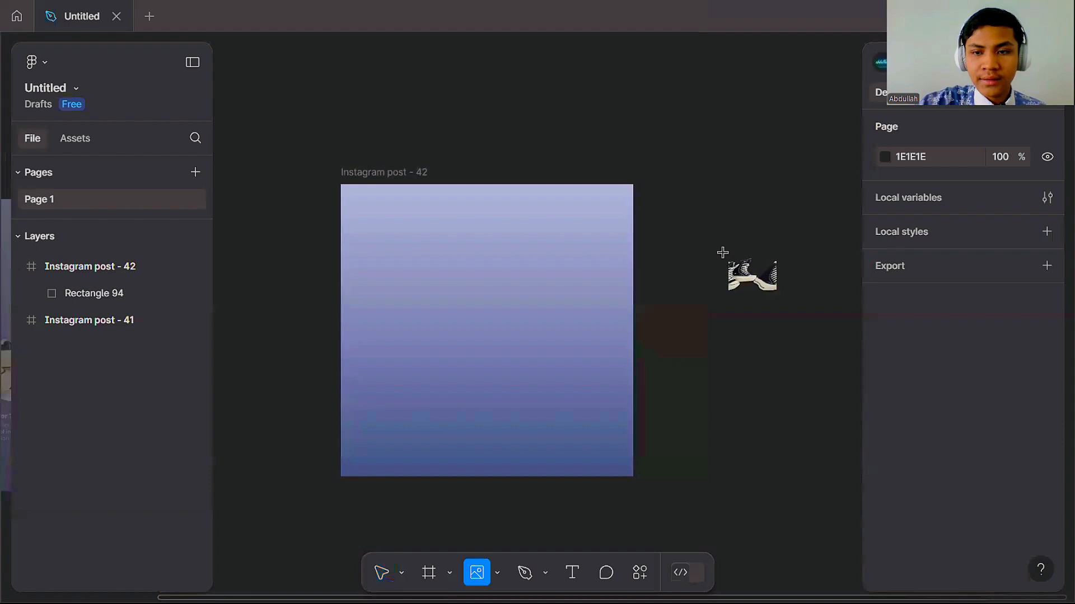
pyautogui.click(725, 259)
# Step: Scale the shoe image down proportionally to about 1311 × 909 and move it onto empty canvas beside the new frame, at about X 3121, Y -606
pyautogui.scroll(-3, 583, 344)
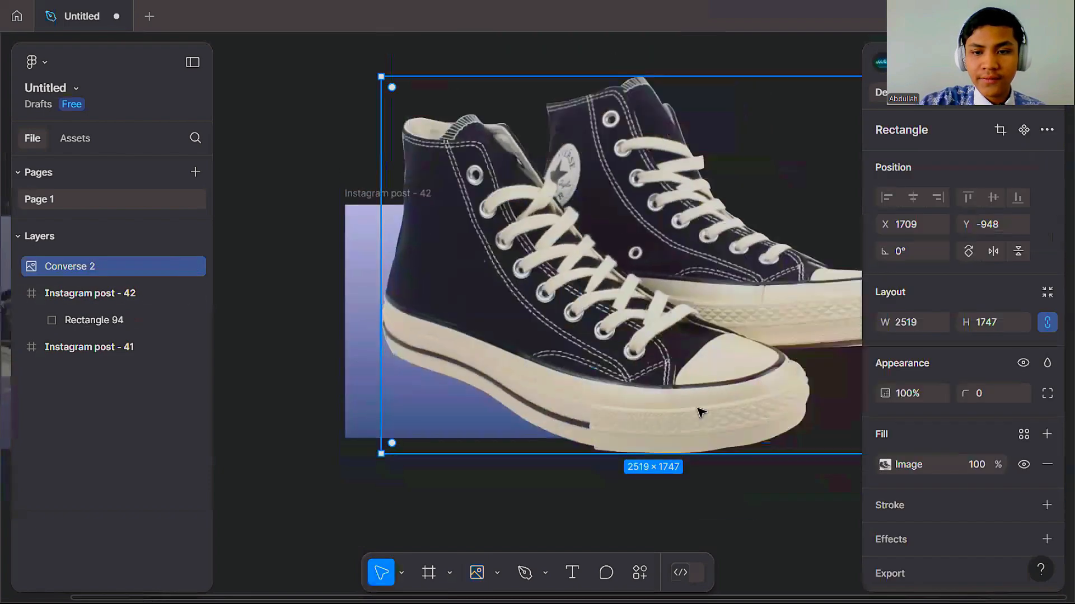
pyautogui.scroll(-2, 842, 434)
pyautogui.scroll(3, 842, 434)
pyautogui.scroll(1, 828, 446)
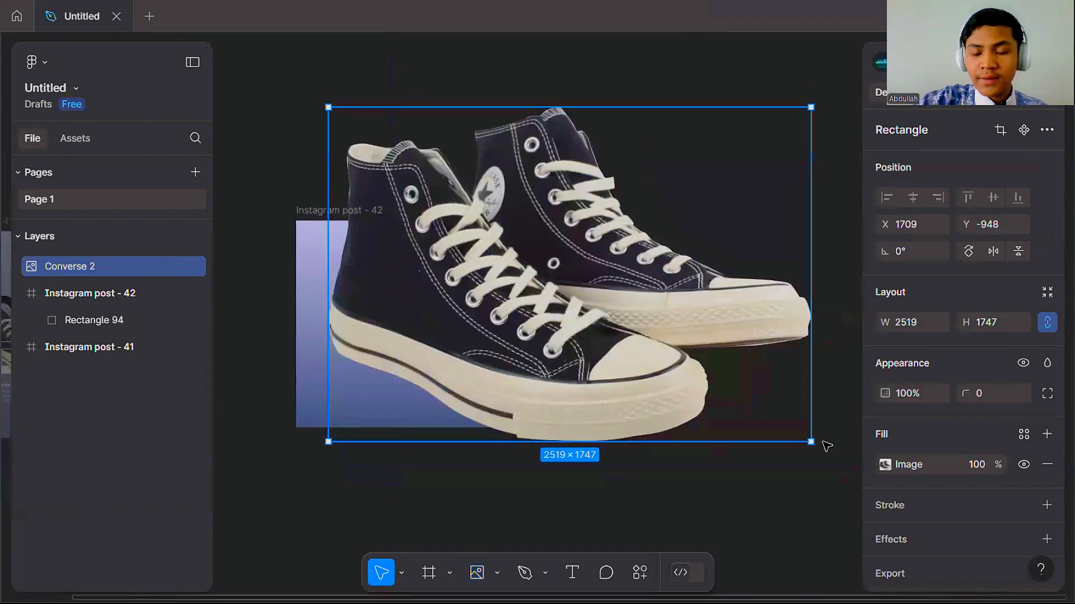
pyautogui.moveTo(810, 443); pyautogui.dragTo(561, 316)
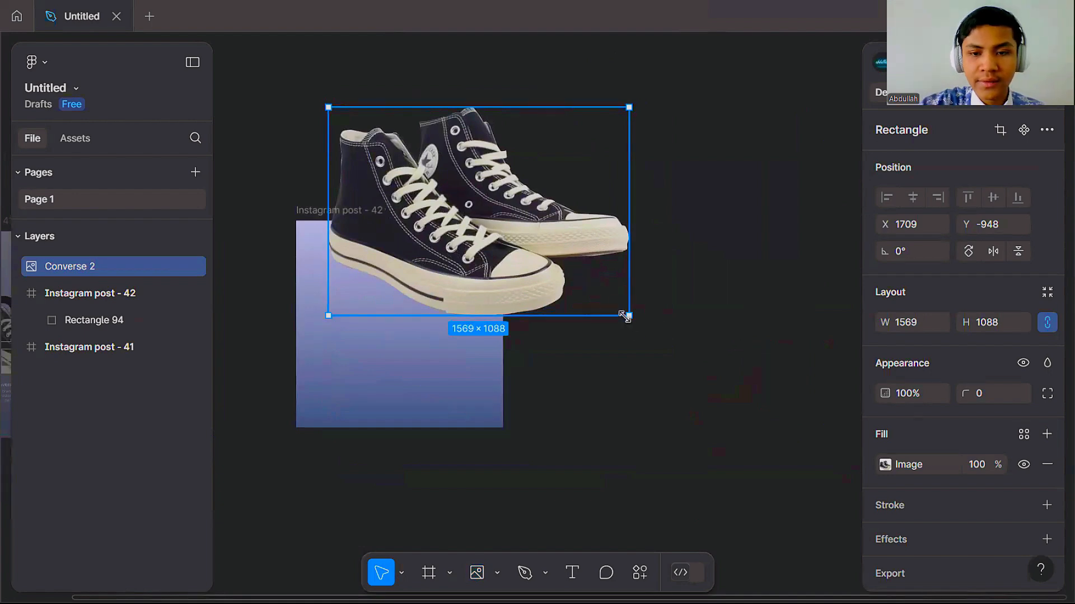
pyautogui.moveTo(625, 316); pyautogui.dragTo(580, 281)
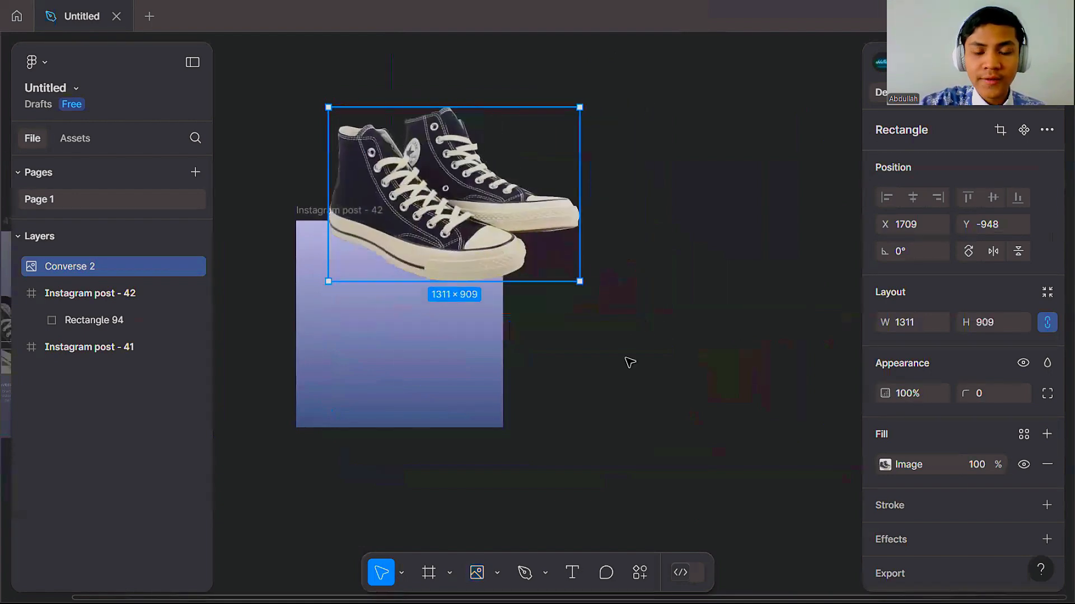
pyautogui.click(596, 296)
pyautogui.moveTo(425, 253); pyautogui.dragTo(696, 319)
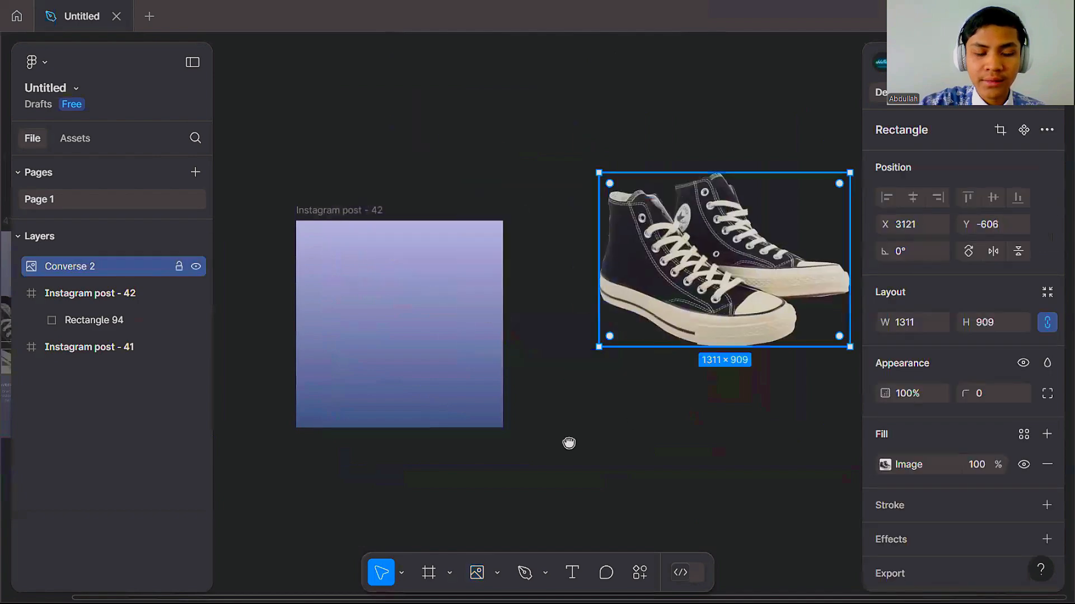
# Step: Try to shrink the shoe image to about 965 × 282 and undo the resize
pyautogui.hscroll(3, 571, 415)
pyautogui.scroll(1, 571, 415)
pyautogui.moveTo(745, 346); pyautogui.dragTo(693, 264)
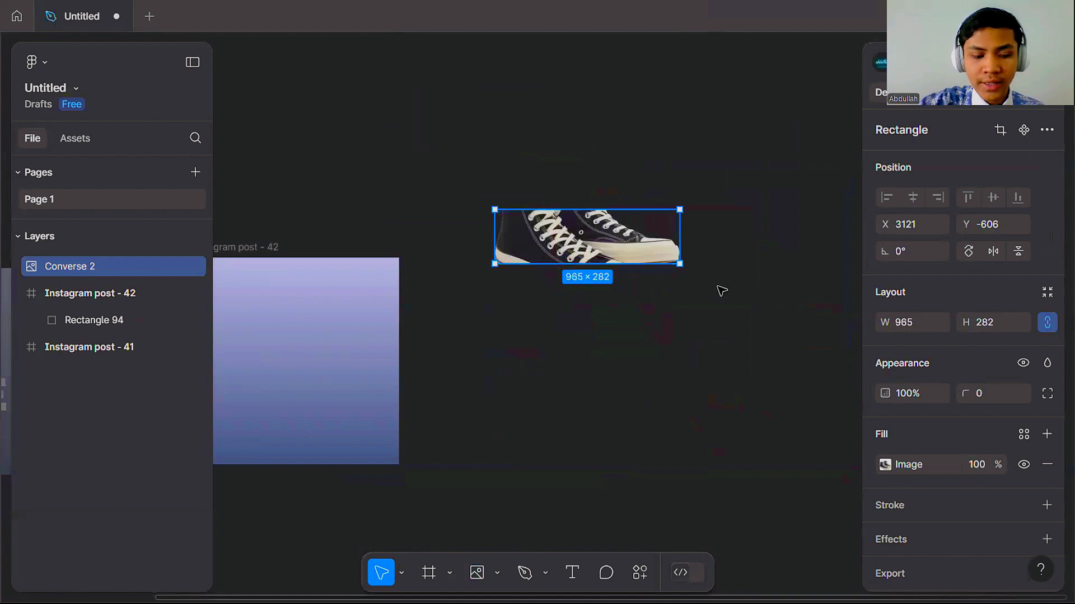
pyautogui.hotkey('ctrl', 'z')
# Step: Reduce the shoe image proportionally to about 557 × 386 and centre it in the new gradient frame, at about X 261, Y 347
pyautogui.scroll(-1, 643, 417)
pyautogui.hscroll(-1, 644, 417)
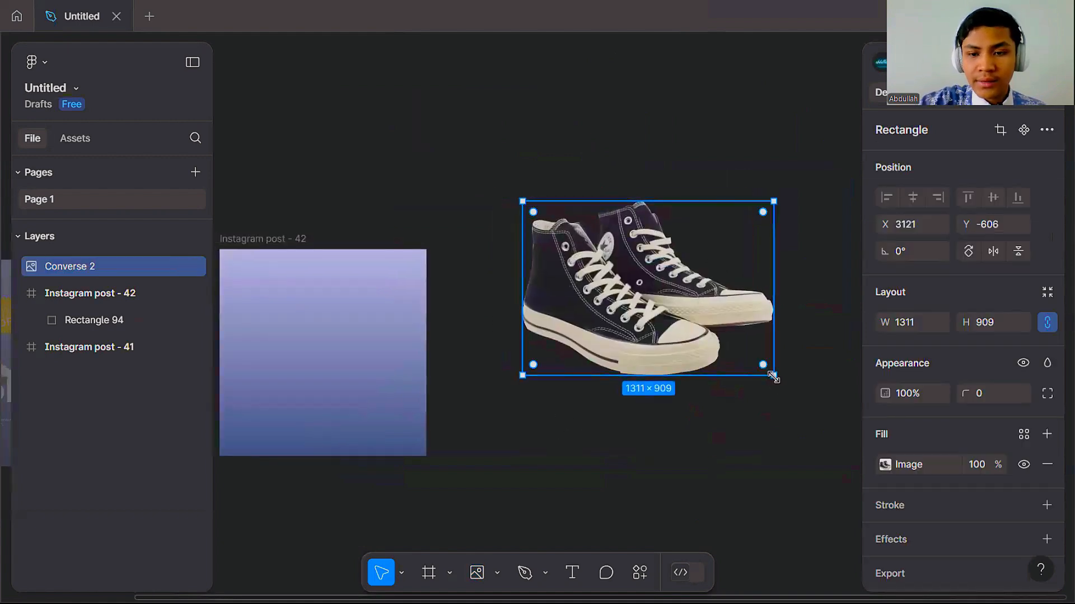
pyautogui.moveTo(773, 377); pyautogui.dragTo(448, 349)
pyautogui.hscroll(-5, 475, 411)
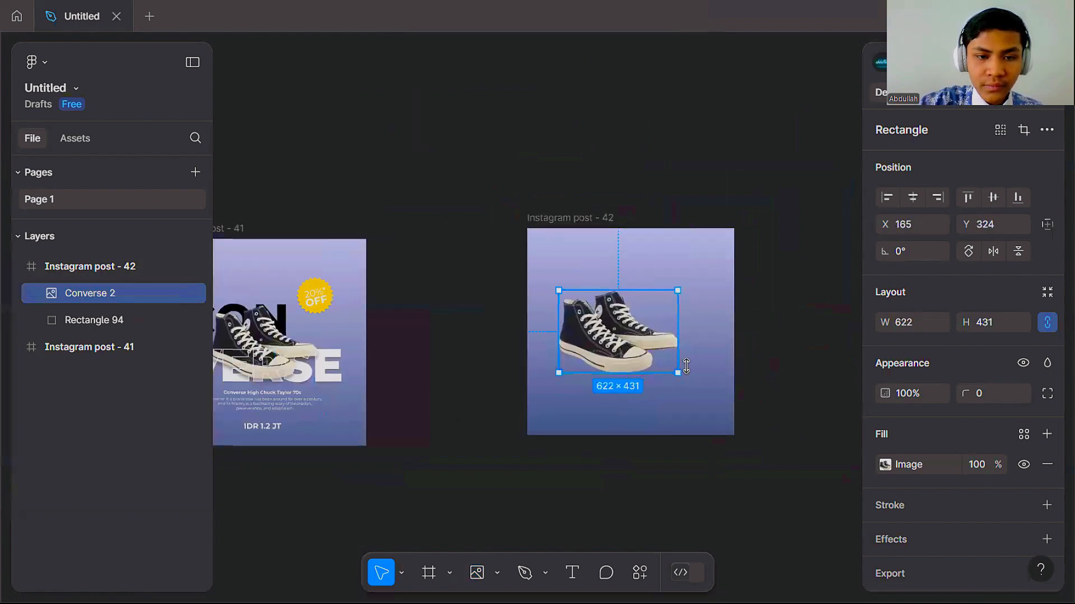
pyautogui.moveTo(670, 369); pyautogui.dragTo(648, 355)
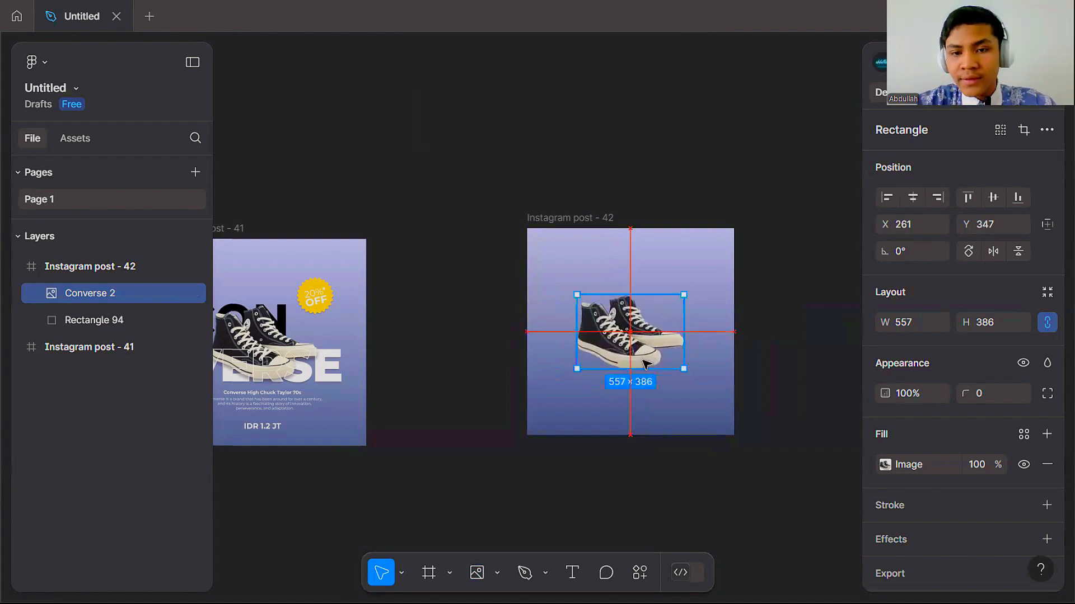
pyautogui.click(420, 338)
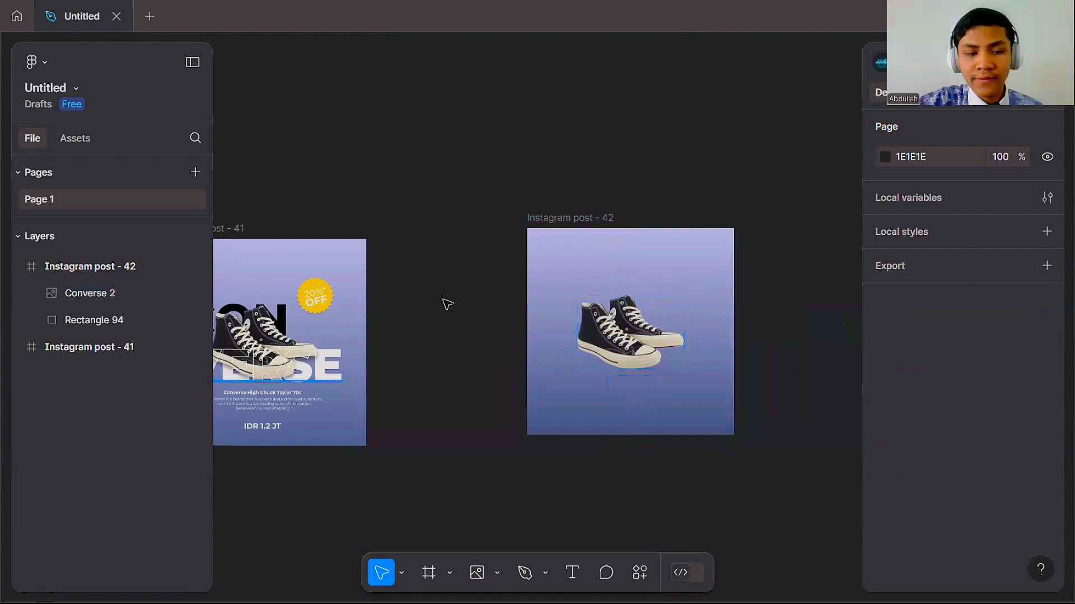
# Step: Add a text layer reading "CONVERSE" on the empty canvas between the two frames, at about X 1266, Y -12
pyautogui.scroll(2, 677, 319)
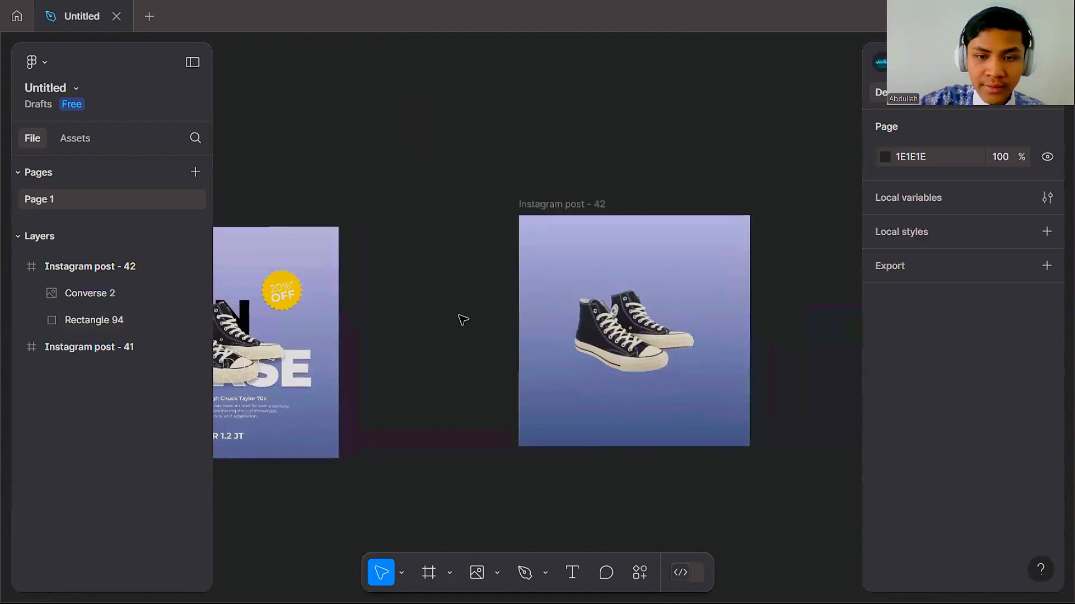
pyautogui.scroll(-1, 413, 326)
pyautogui.scroll(1, 521, 417)
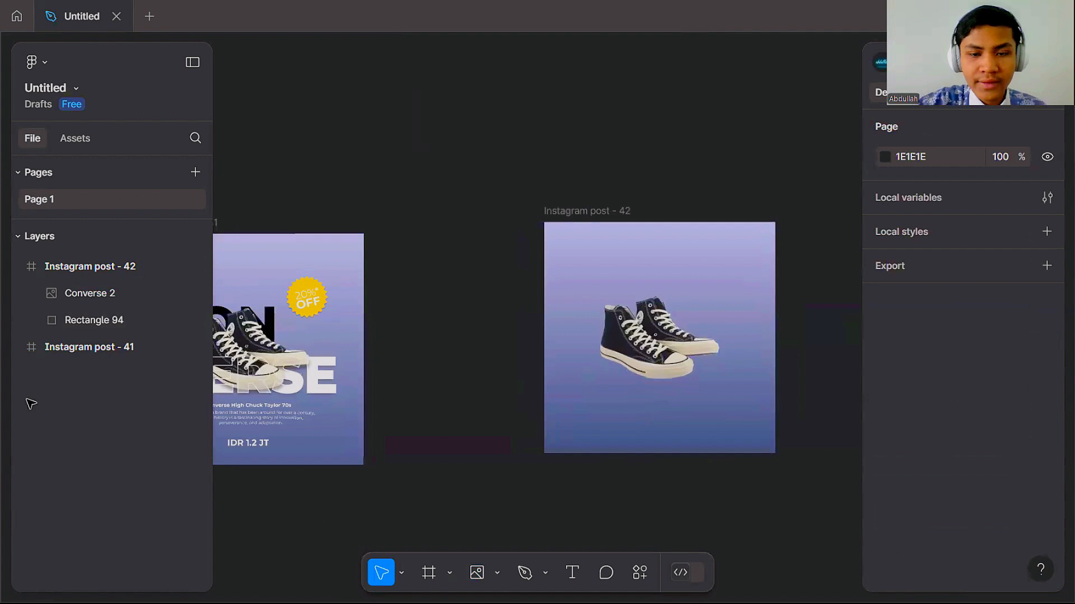
pyautogui.scroll(2, 668, 343)
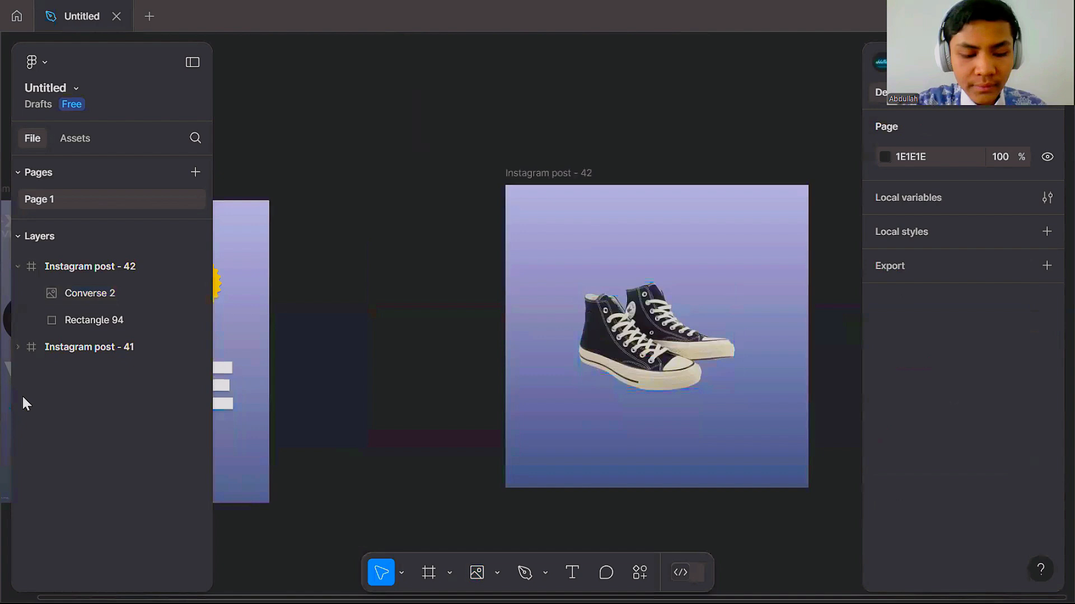
pyautogui.press('t')
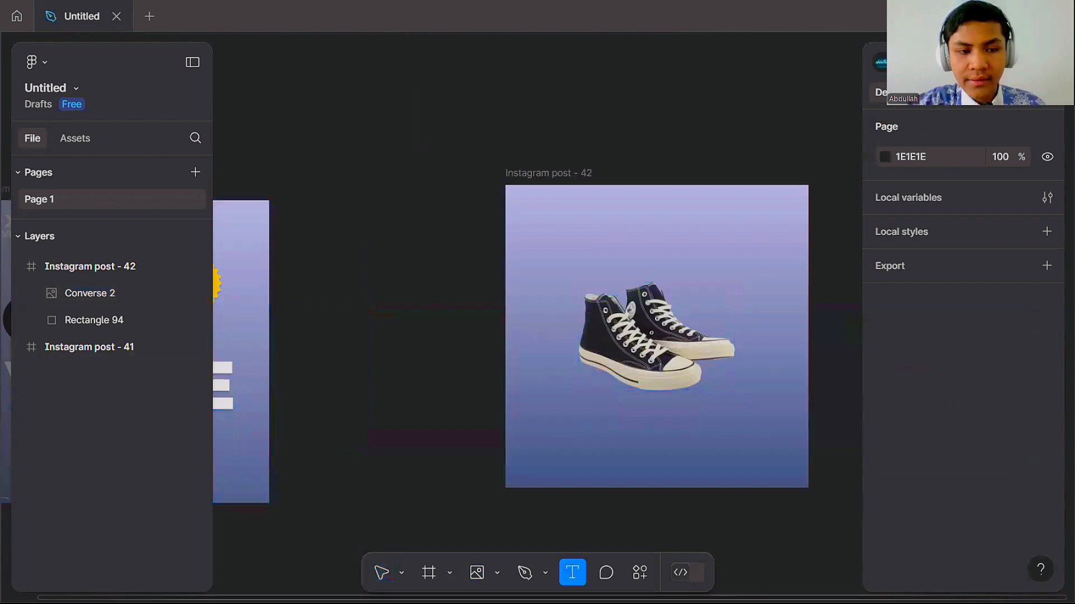
pyautogui.click(428, 280)
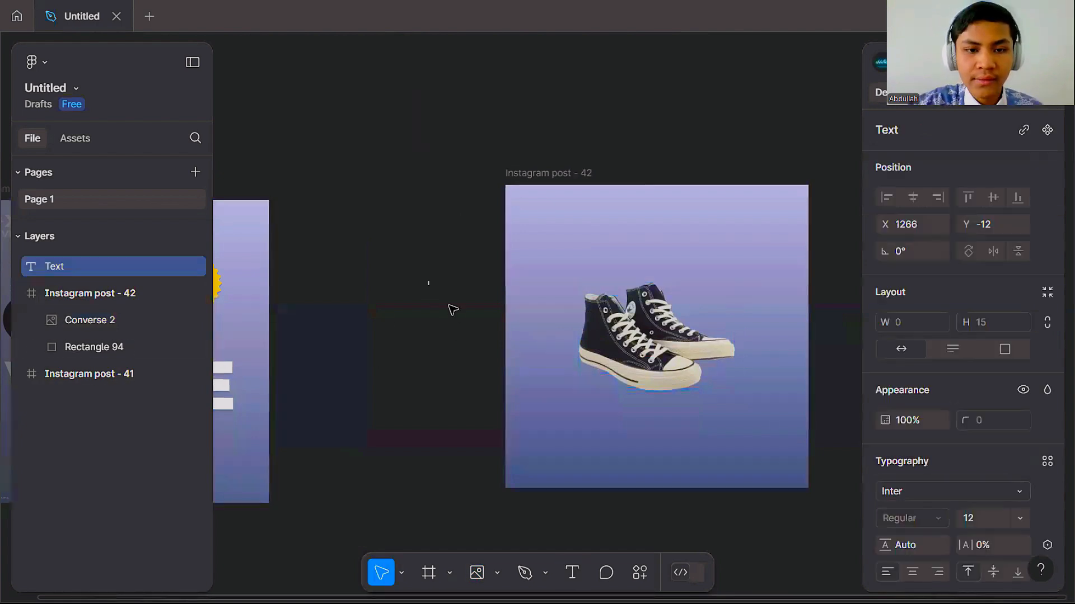
pyautogui.scroll(5, 434, 277)
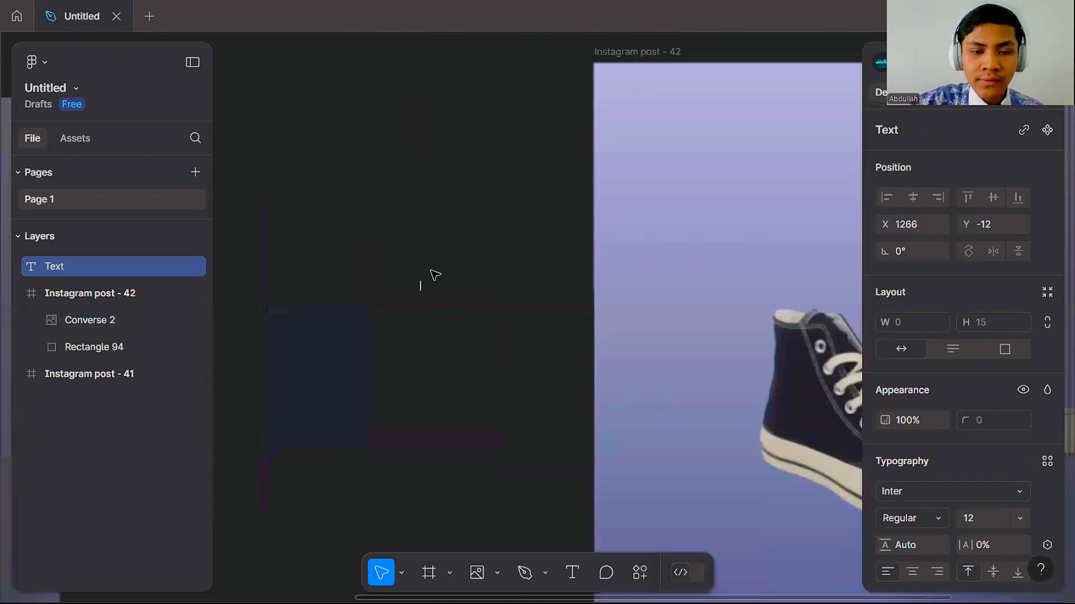
pyautogui.scroll(1, 464, 268)
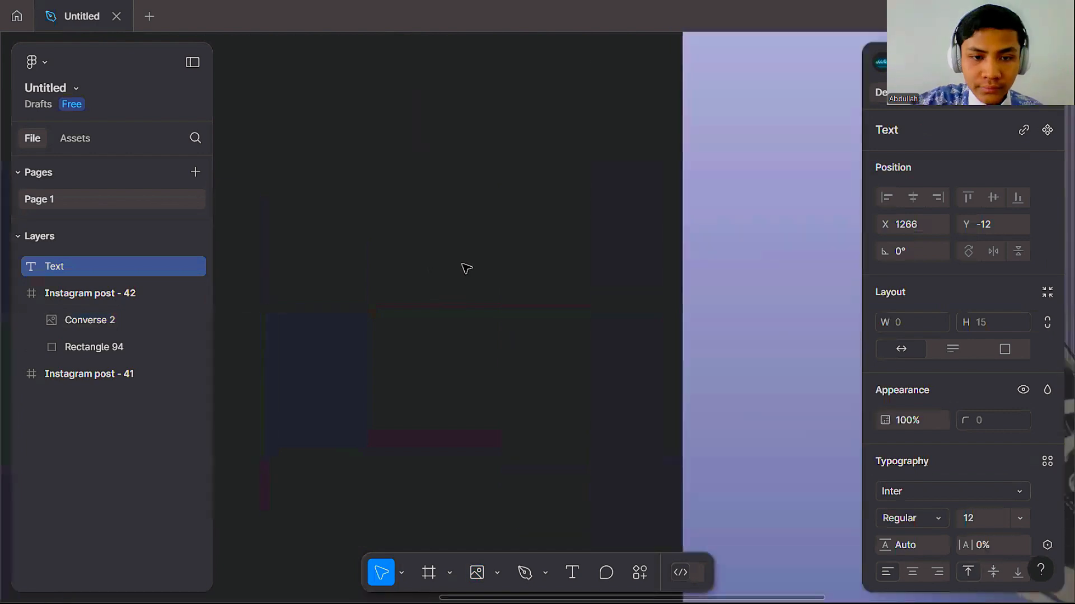
pyautogui.scroll(1, 466, 268)
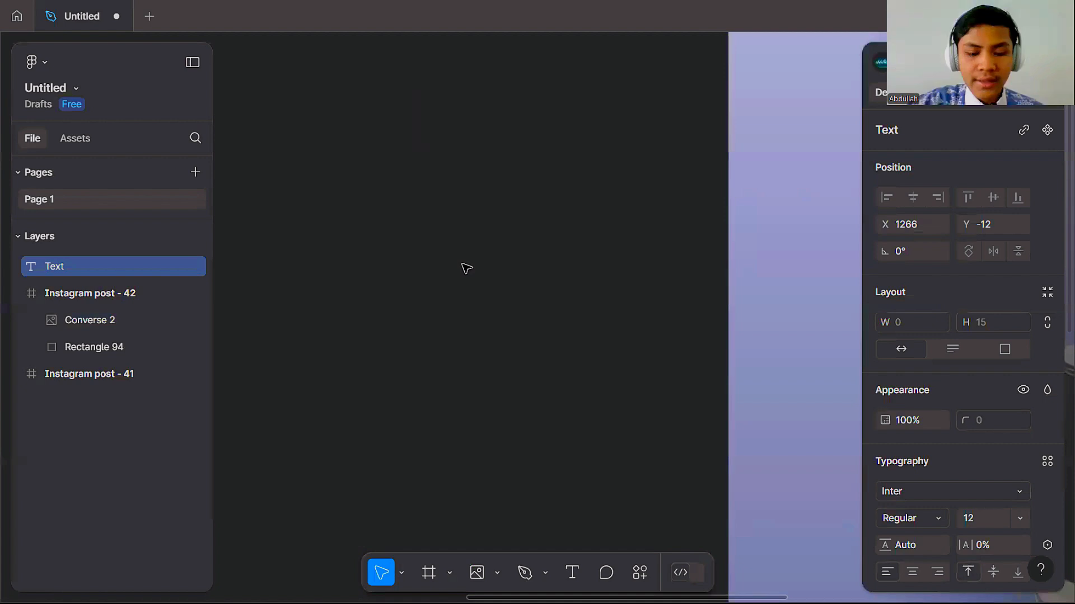
pyautogui.write('CONVERSE')
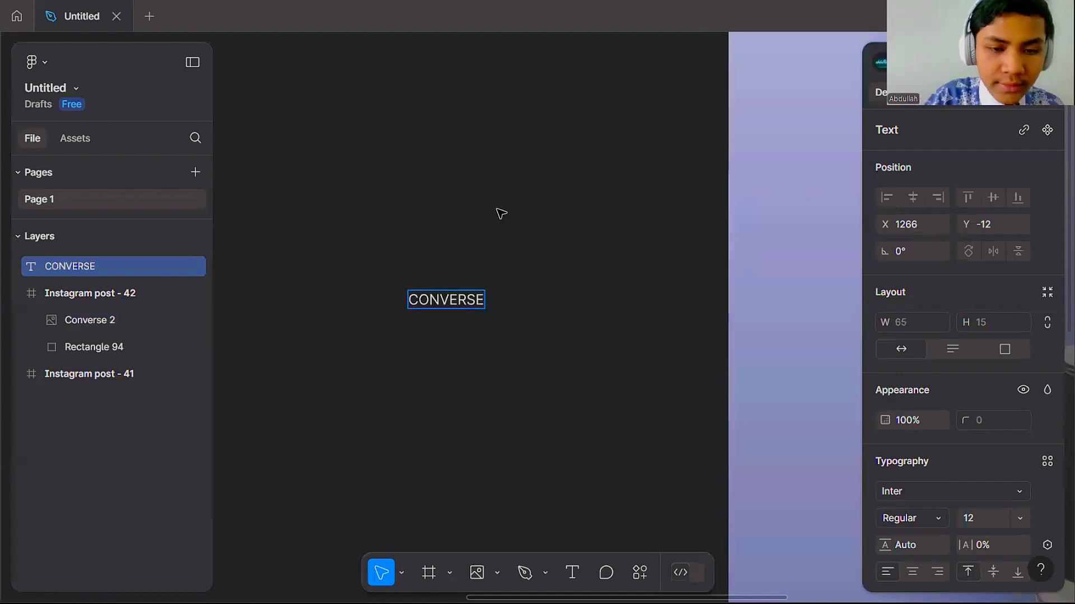
pyautogui.press('Escape')
# Step: Scale the CONVERSE text up with the Scale tool to about 1669 × 375 so it stretches across the new frame
pyautogui.scroll(-5, 350, 263)
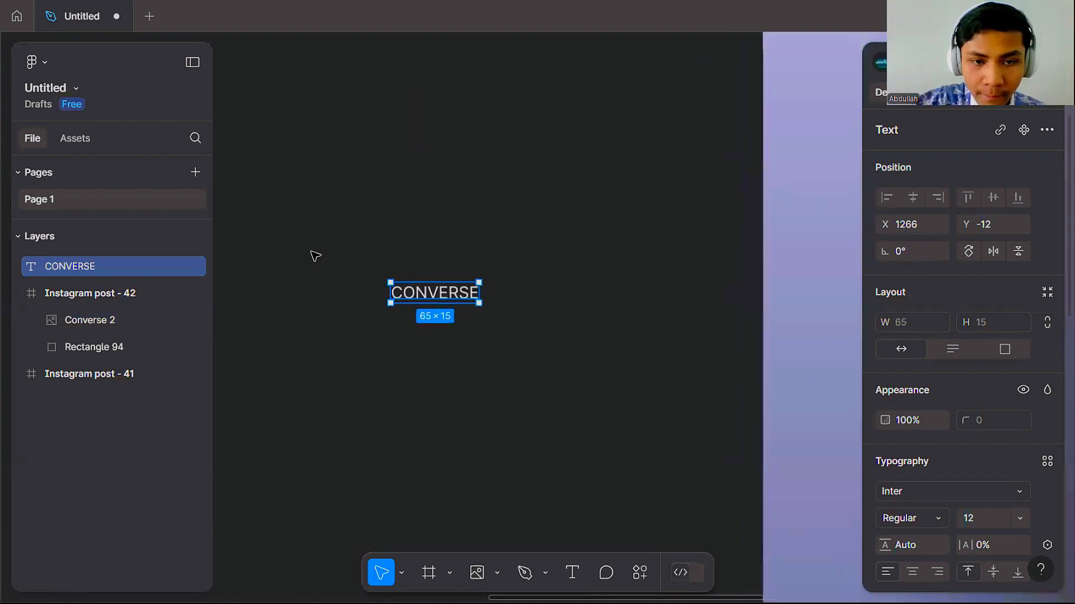
pyautogui.scroll(-1, 316, 235)
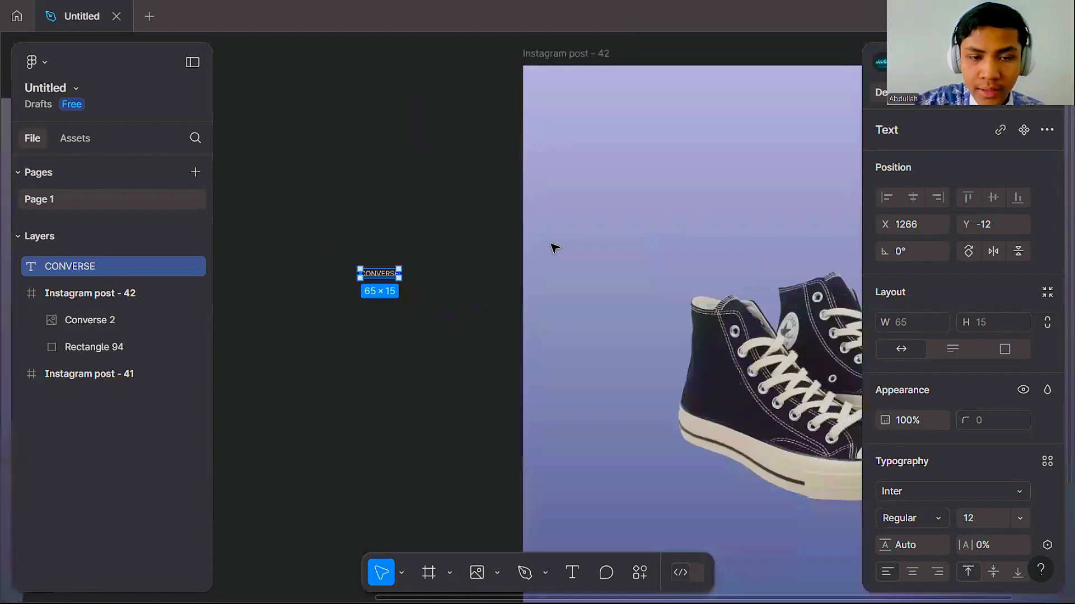
pyautogui.scroll(-1, 285, 240)
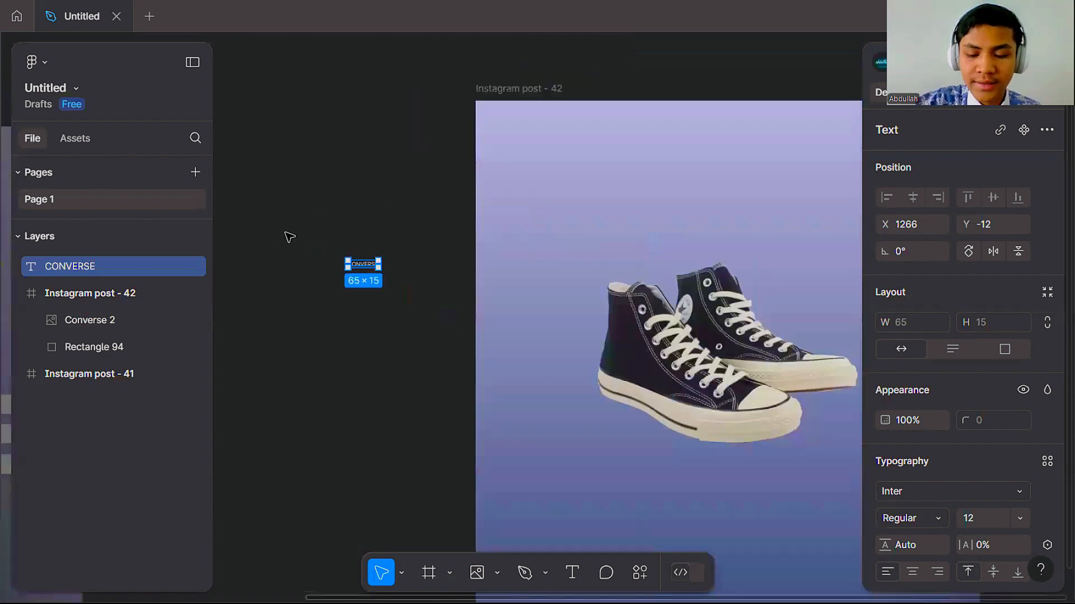
pyautogui.scroll(-1, 538, 234)
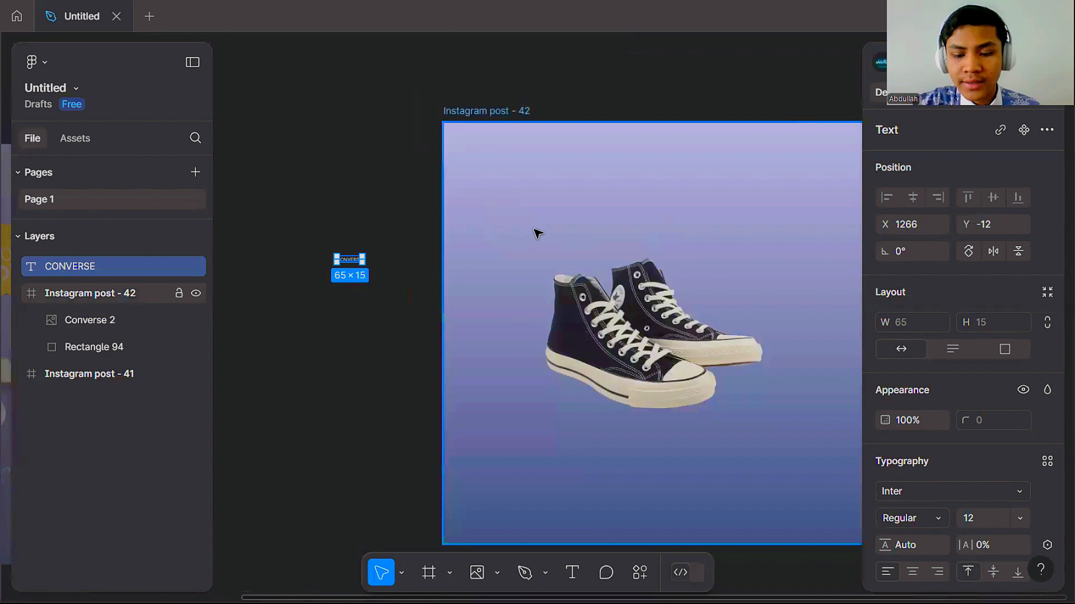
pyautogui.press('k')
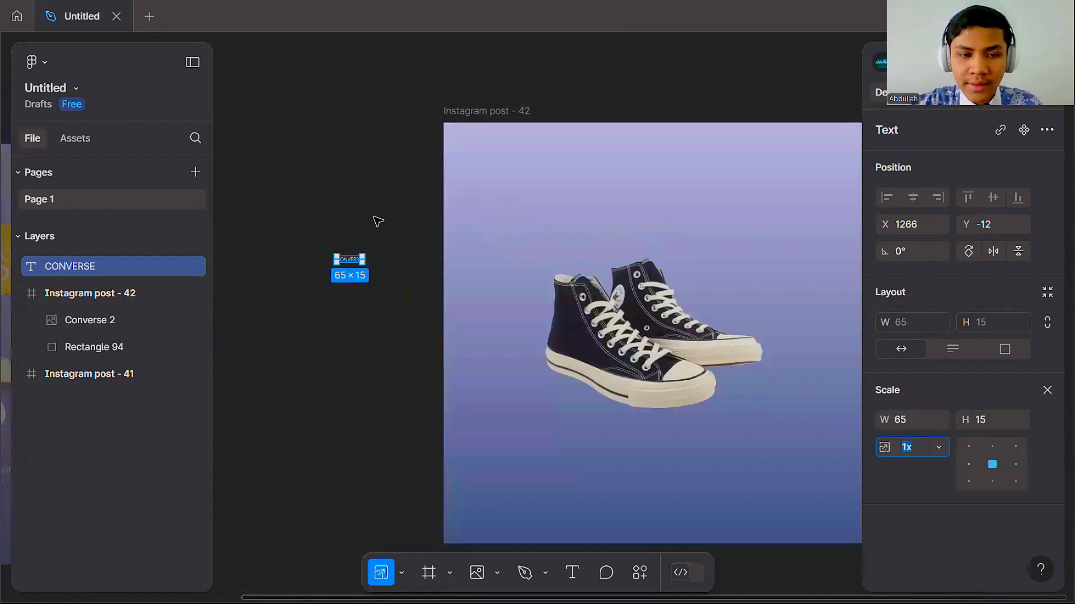
pyautogui.write('k')
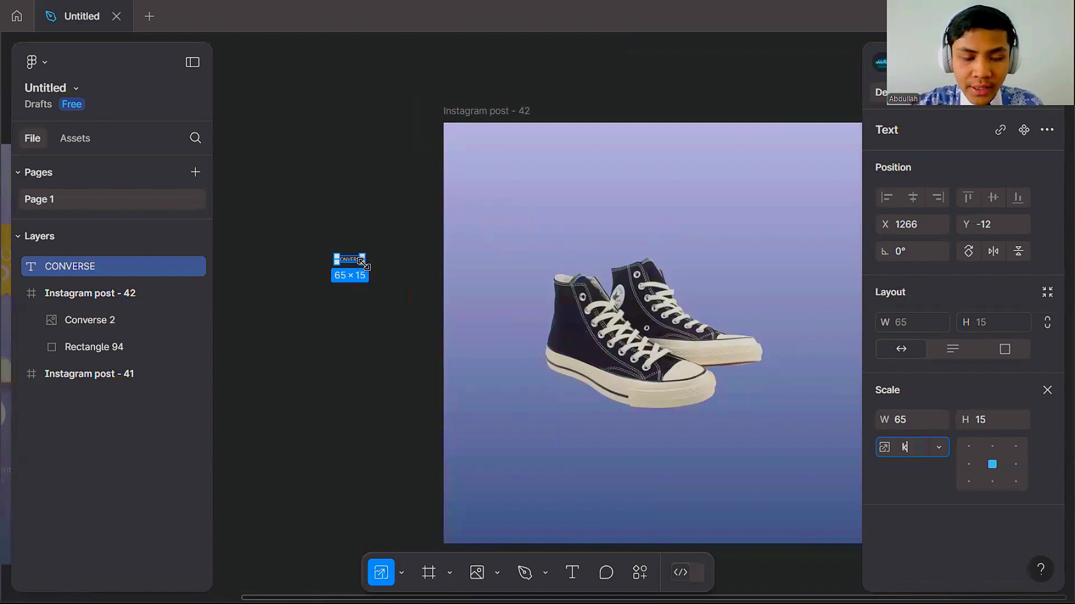
pyautogui.moveTo(363, 264); pyautogui.dragTo(595, 409)
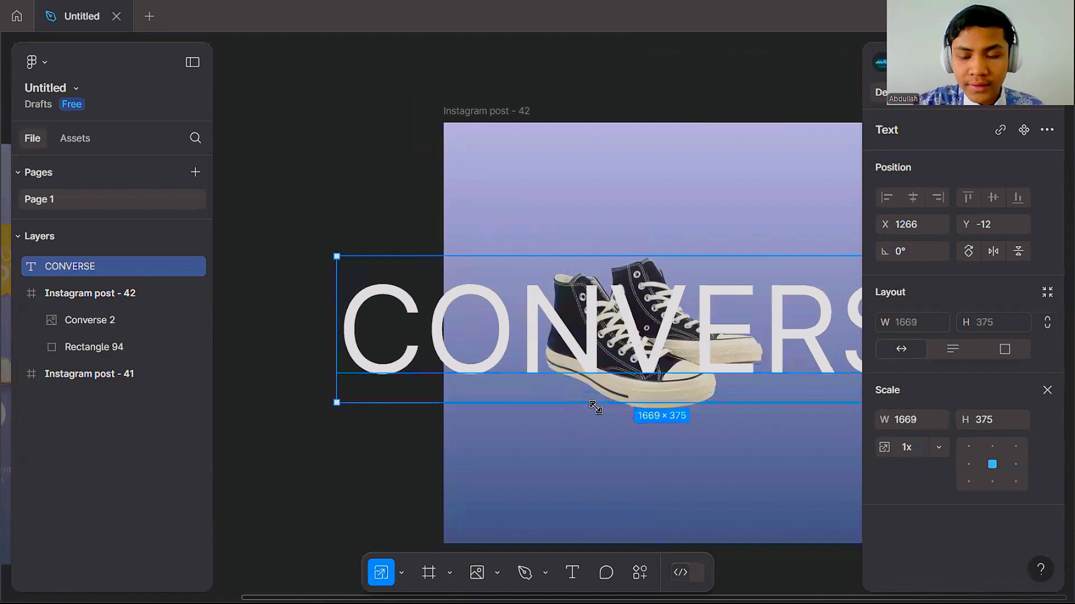
pyautogui.scroll(-3, 432, 369)
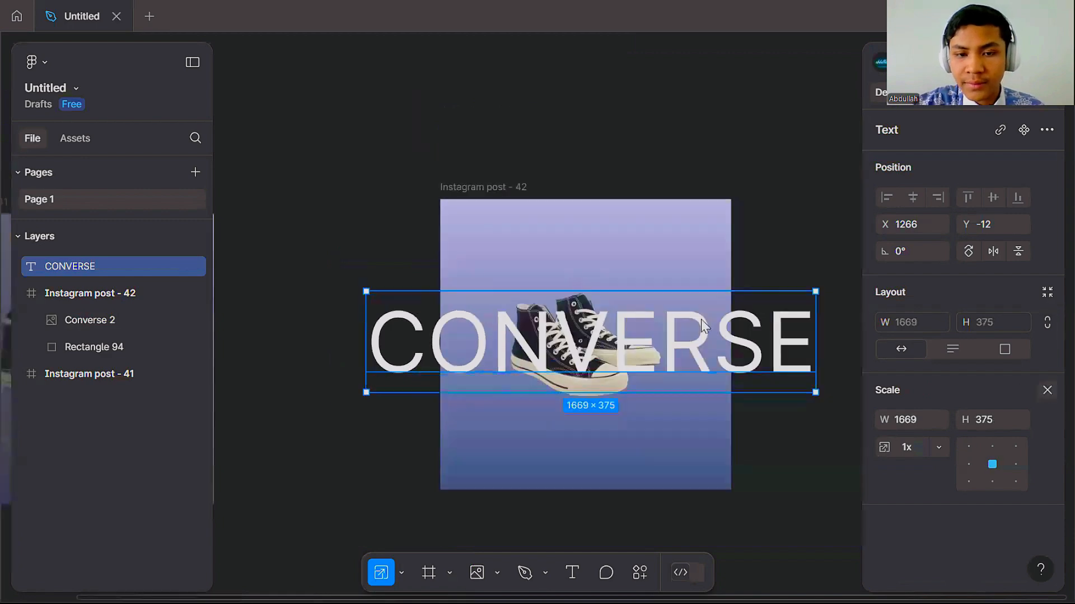
pyautogui.press('v')
# Step: Change the CONVERSE text's font to Montserrat
pyautogui.scroll(2, 764, 410)
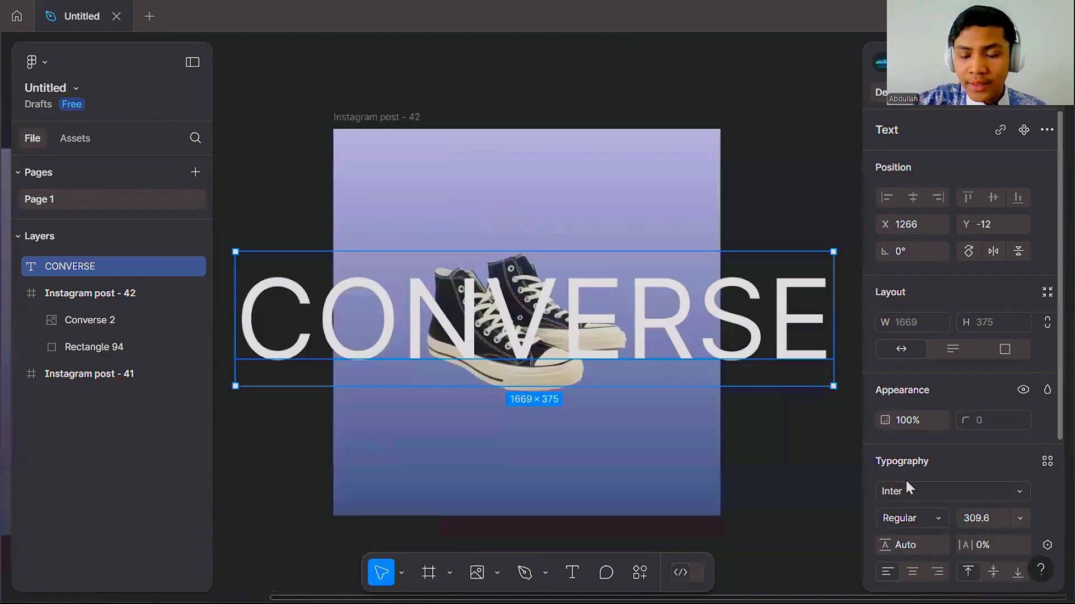
pyautogui.scroll(-2, 890, 420)
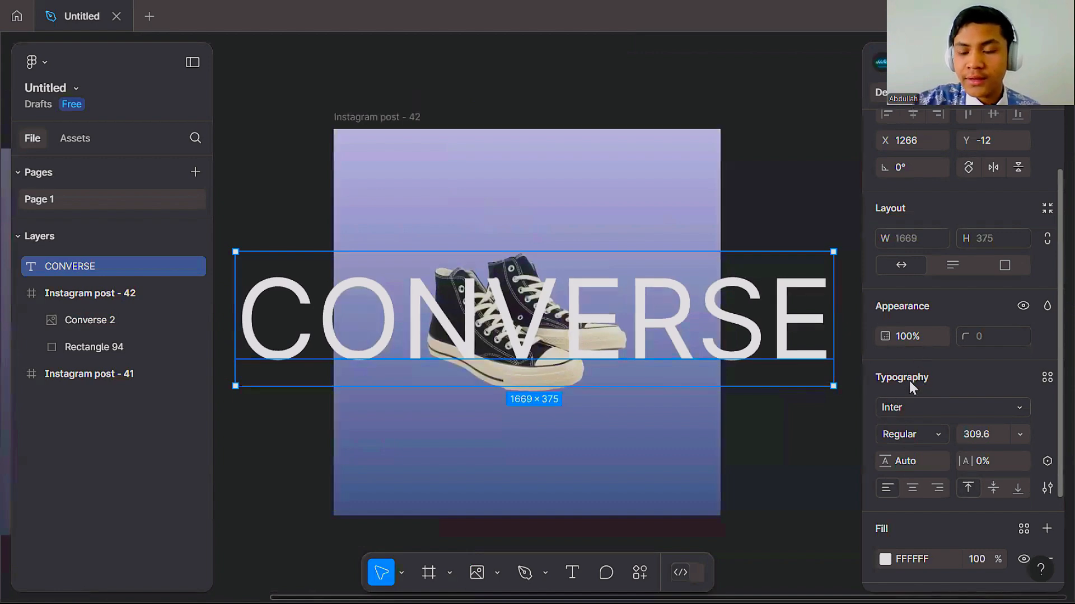
pyautogui.scroll(-3, 1005, 397)
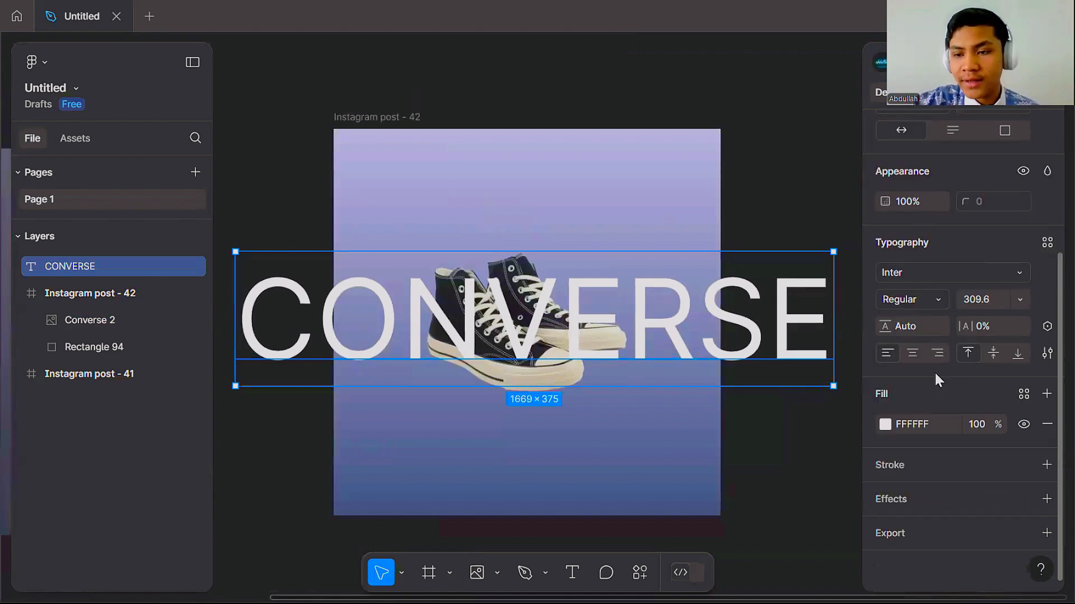
pyautogui.click(911, 270)
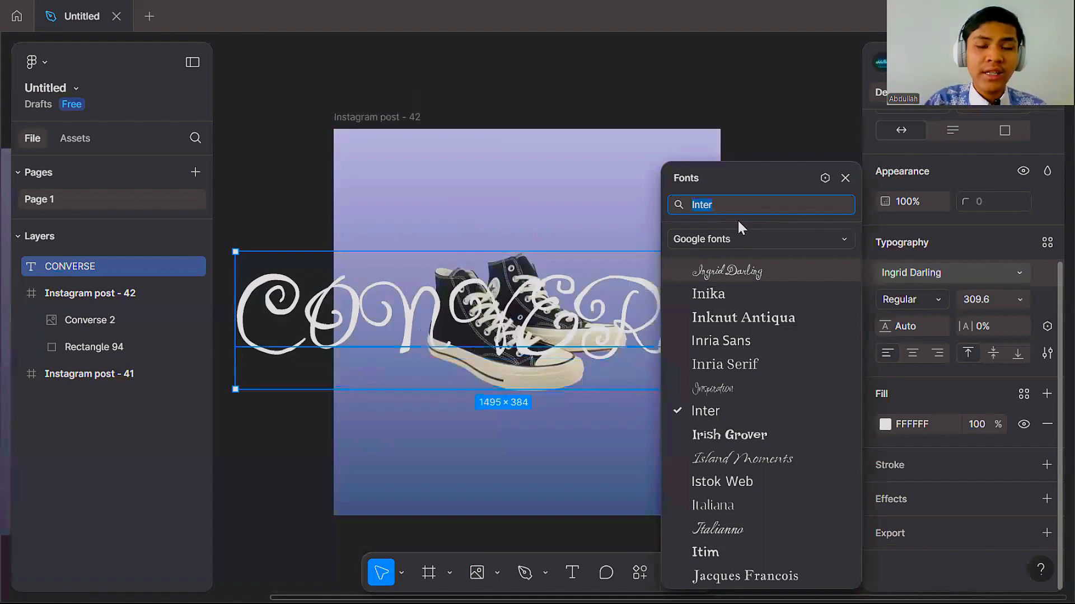
pyautogui.write('mont')
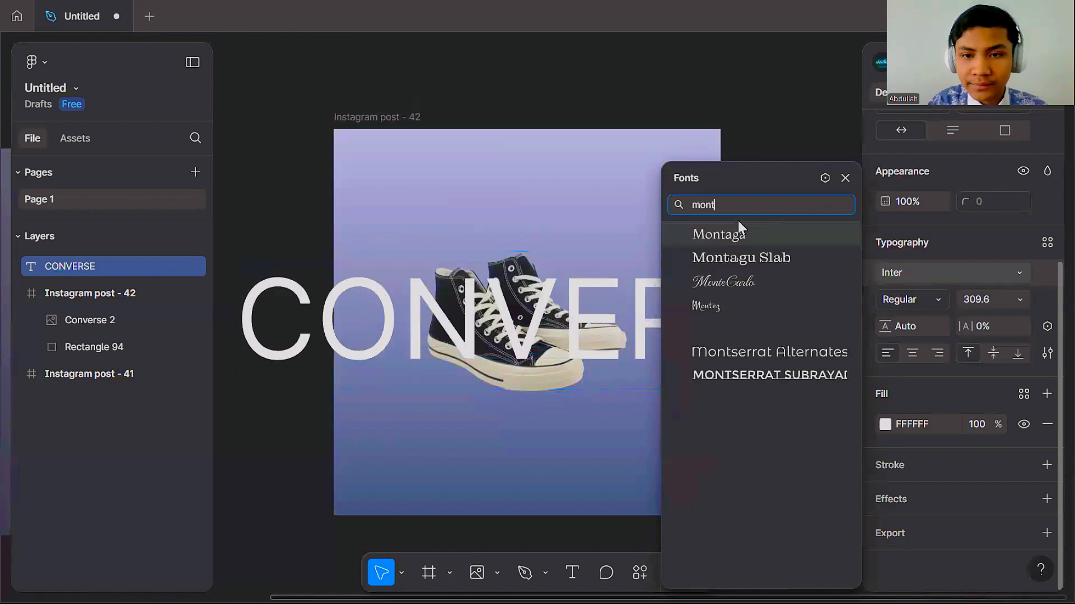
pyautogui.write('s')
pyautogui.press('Down')
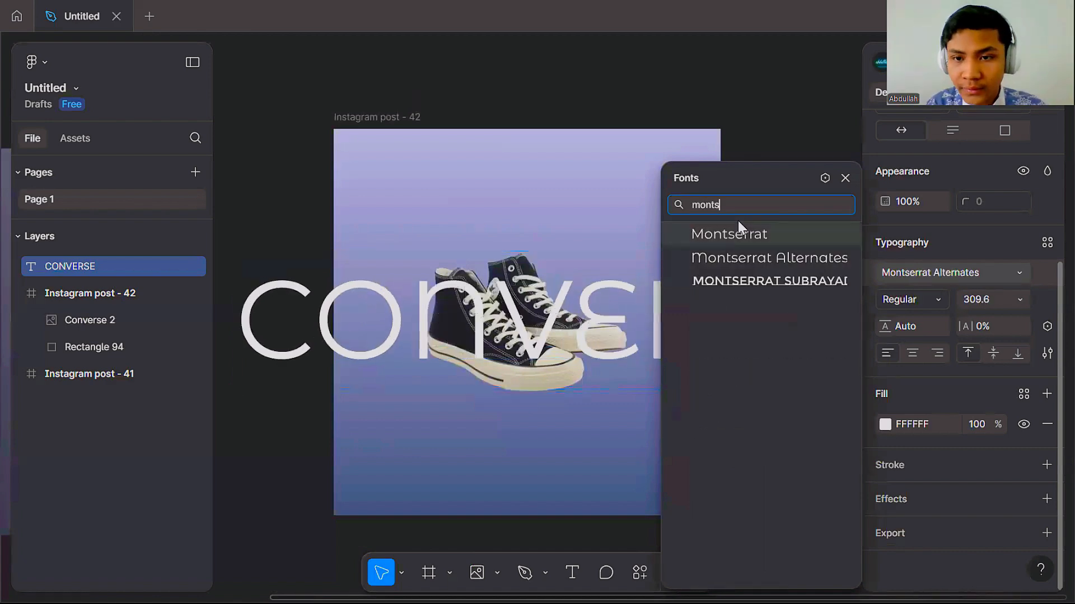
pyautogui.click(739, 223)
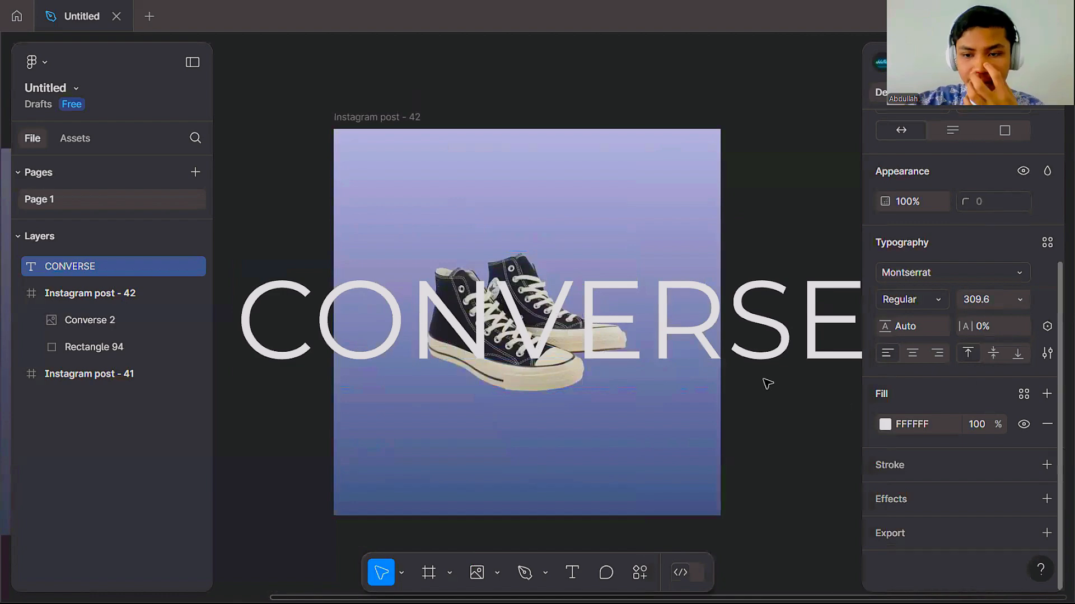
pyautogui.click(782, 211)
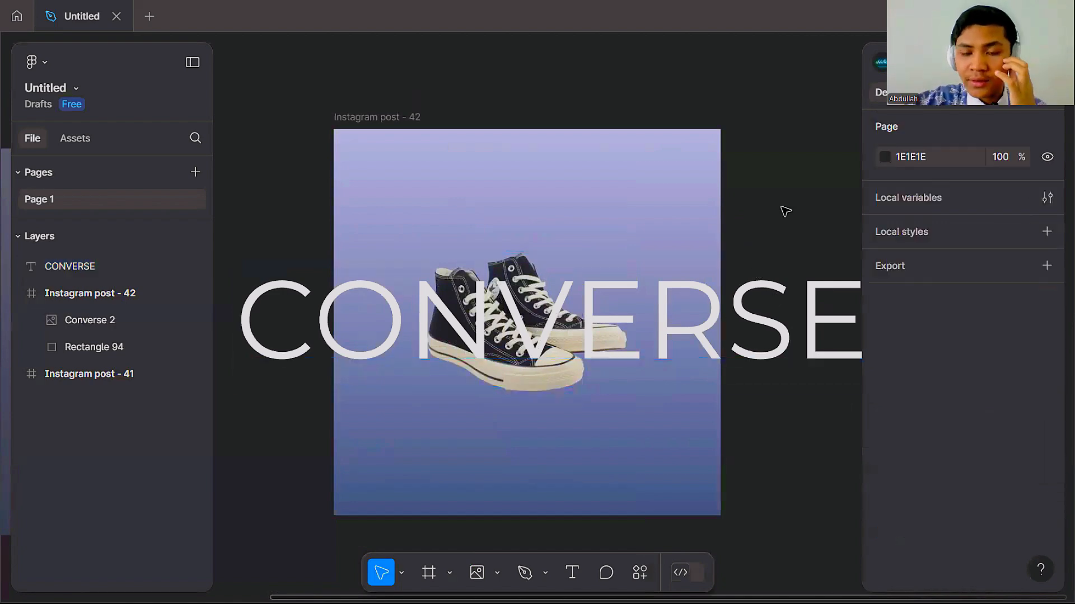
# Step: Set the CONVERSE text's font weight to ExtraBold
pyautogui.click(757, 274)
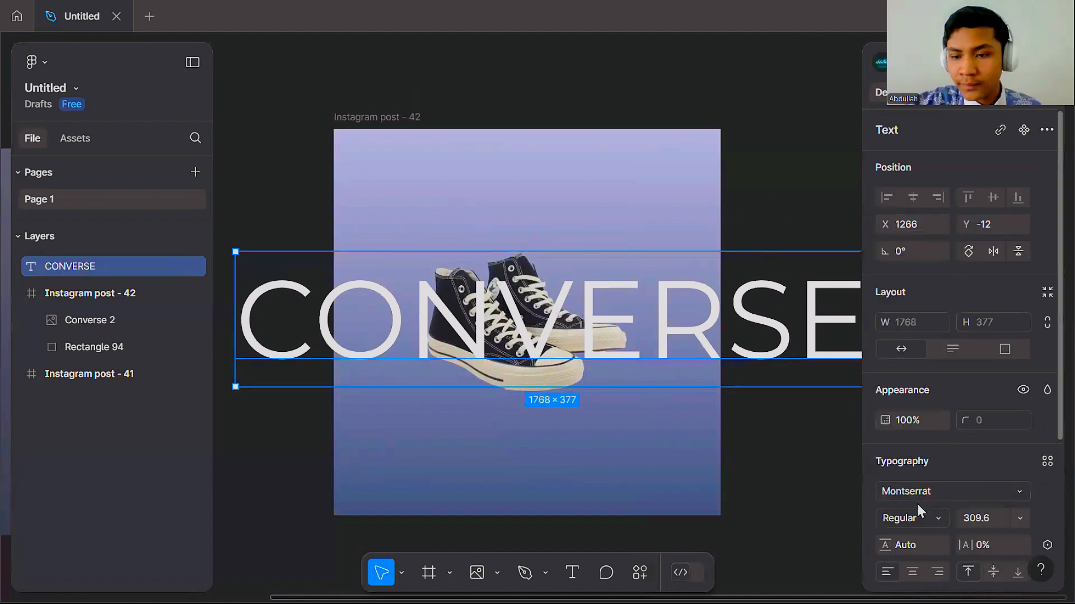
pyautogui.scroll(-3, 925, 438)
pyautogui.click(921, 435)
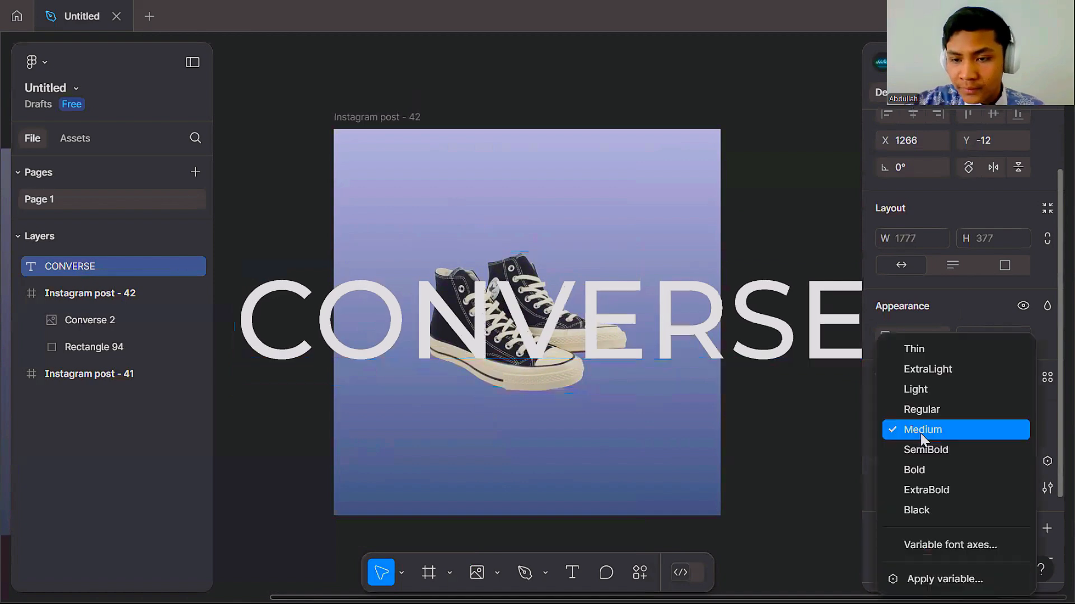
pyautogui.click(921, 491)
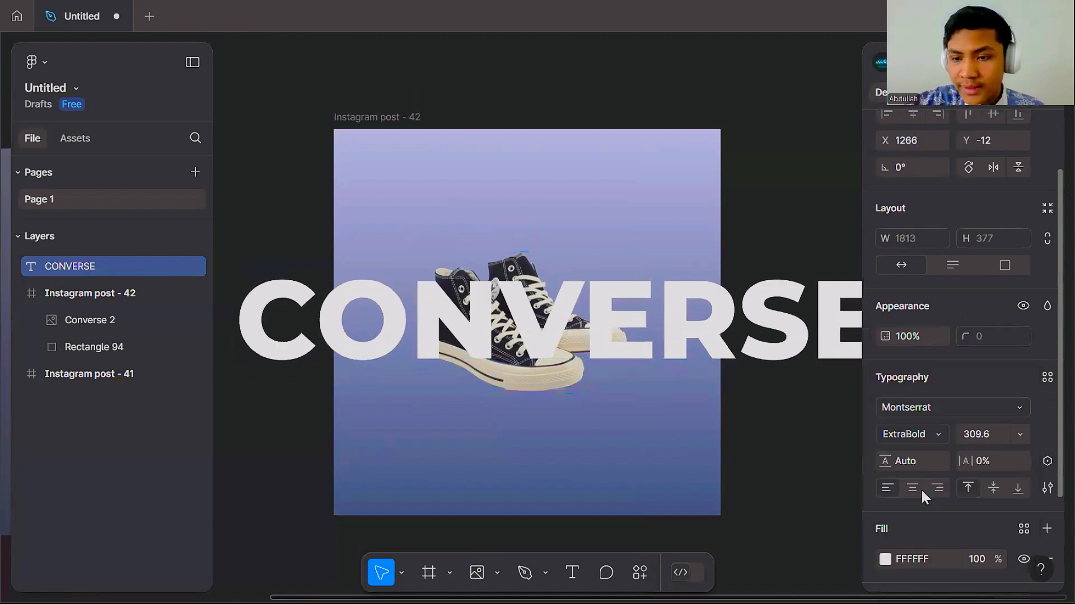
pyautogui.click(799, 424)
# Step: Break the title into two lines, CON and VERSE, and resize its text box to about 1110 wide
pyautogui.click(547, 325)
pyautogui.scroll(-5, 593, 327)
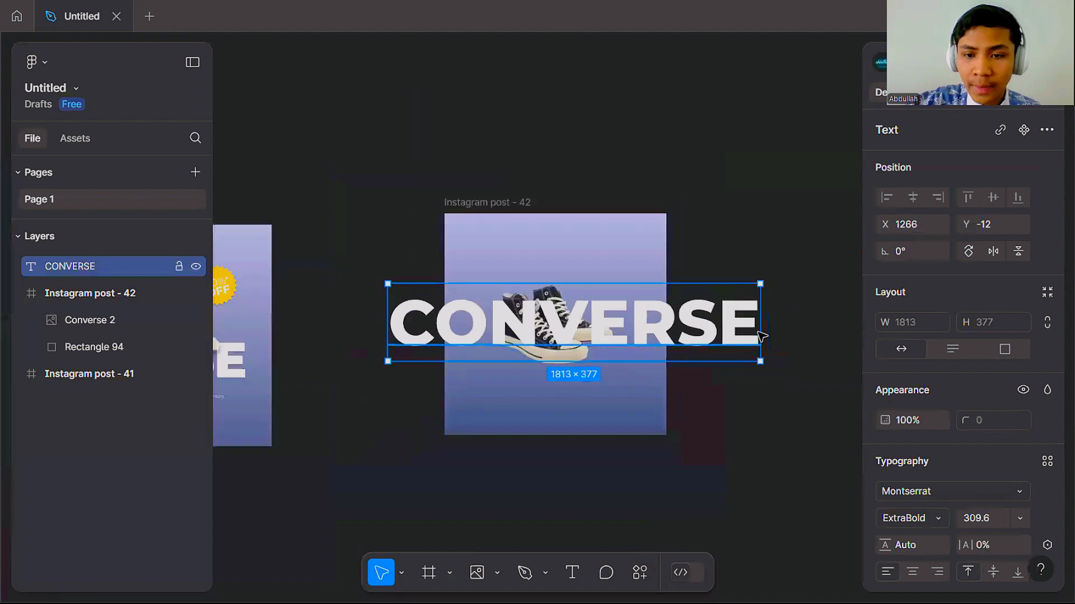
pyautogui.moveTo(749, 327); pyautogui.dragTo(789, 331)
pyautogui.doubleClick(572, 323)
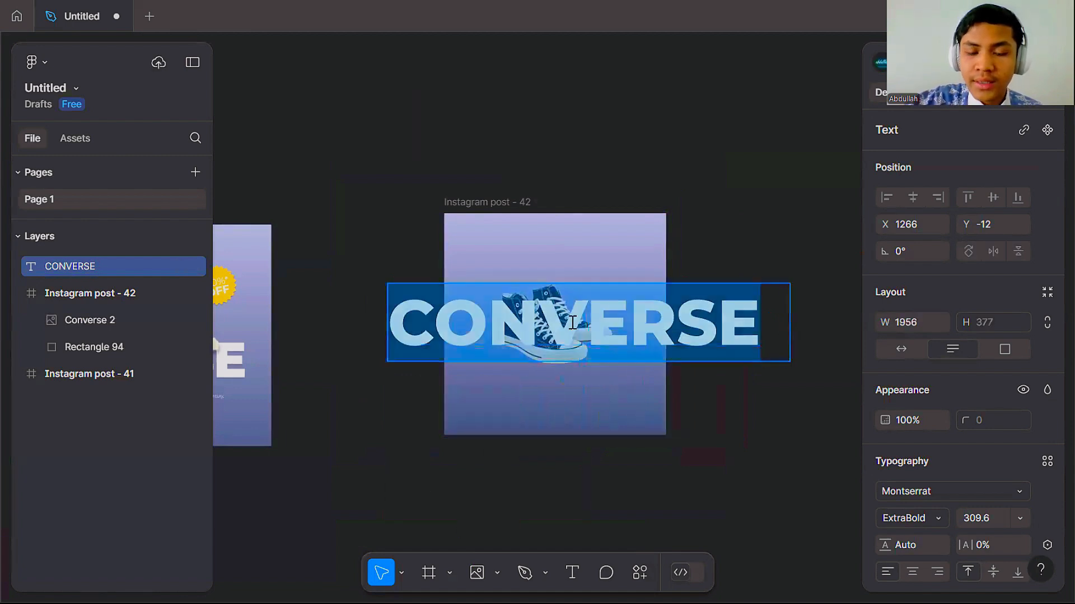
pyautogui.click(582, 321)
pyautogui.click(546, 316)
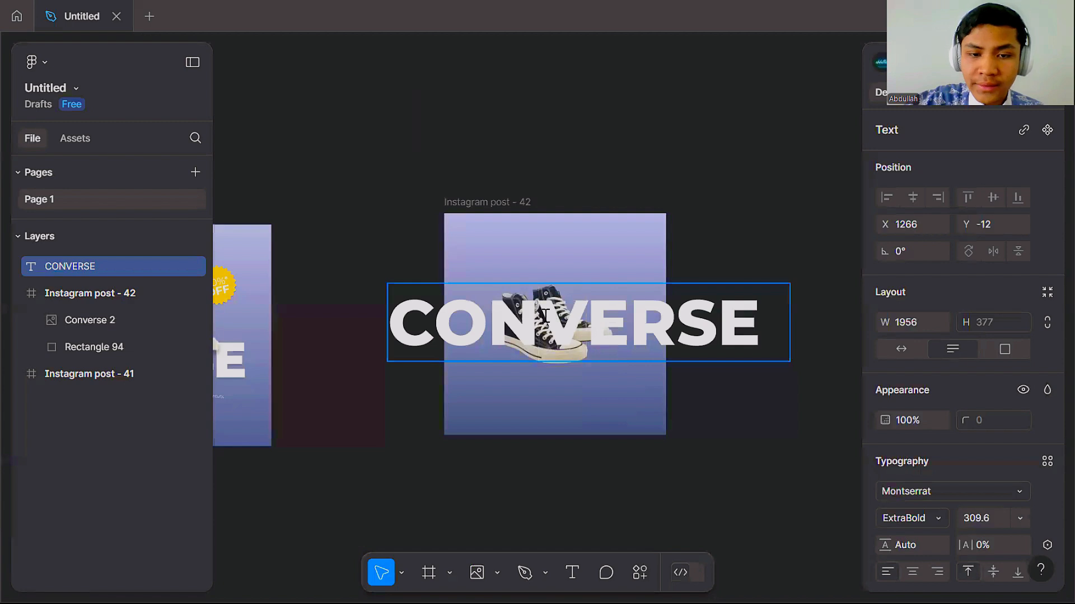
pyautogui.press('Return')
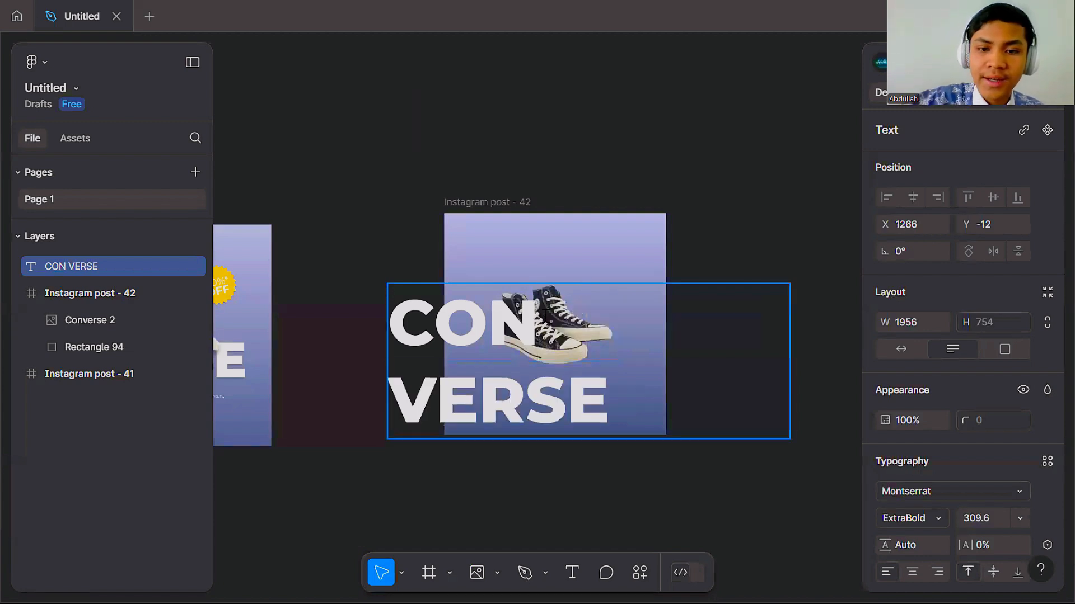
pyautogui.press('Escape')
pyautogui.moveTo(770, 319); pyautogui.dragTo(615, 322)
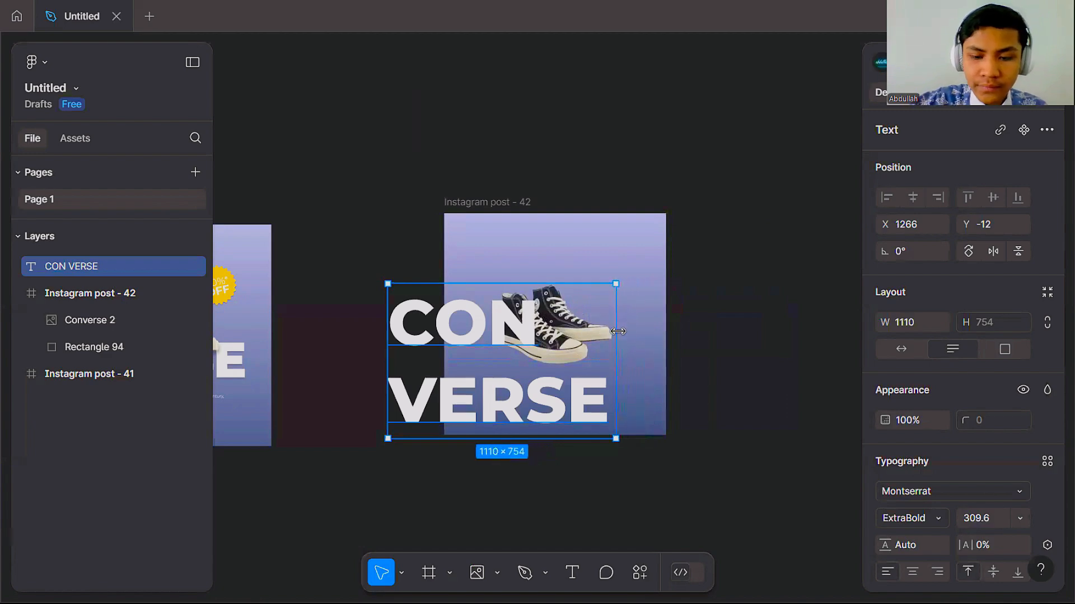
# Step: Scale the two-line title down to about 830 × 564 and centre it in the gradient frame, at about X 125, Y 258
pyautogui.press('k')
pyautogui.moveTo(612, 437); pyautogui.dragTo(558, 399)
pyautogui.click(1046, 391)
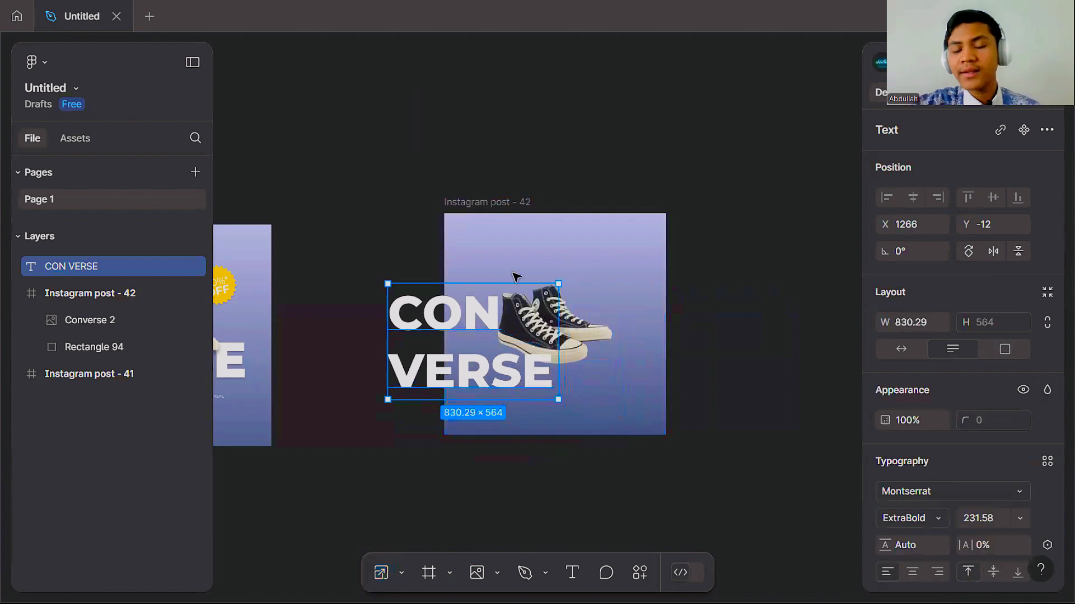
pyautogui.moveTo(449, 322); pyautogui.dragTo(523, 305)
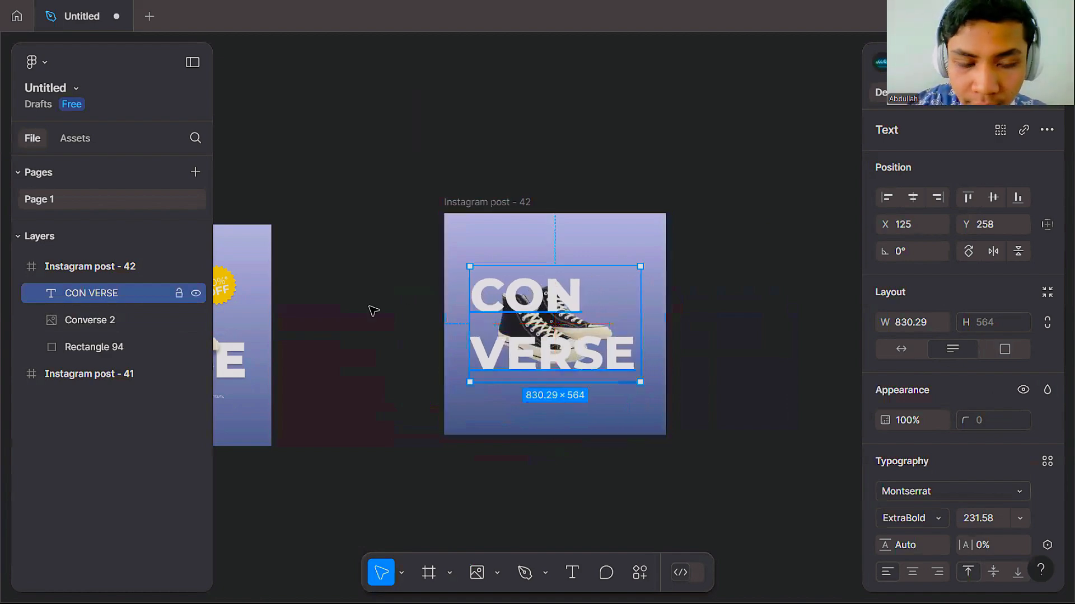
# Step: Colour only the word CON in the title black, using fill 000000
pyautogui.moveTo(380, 319); pyautogui.dragTo(416, 340)
pyautogui.doubleClick(592, 324)
pyautogui.click(598, 323)
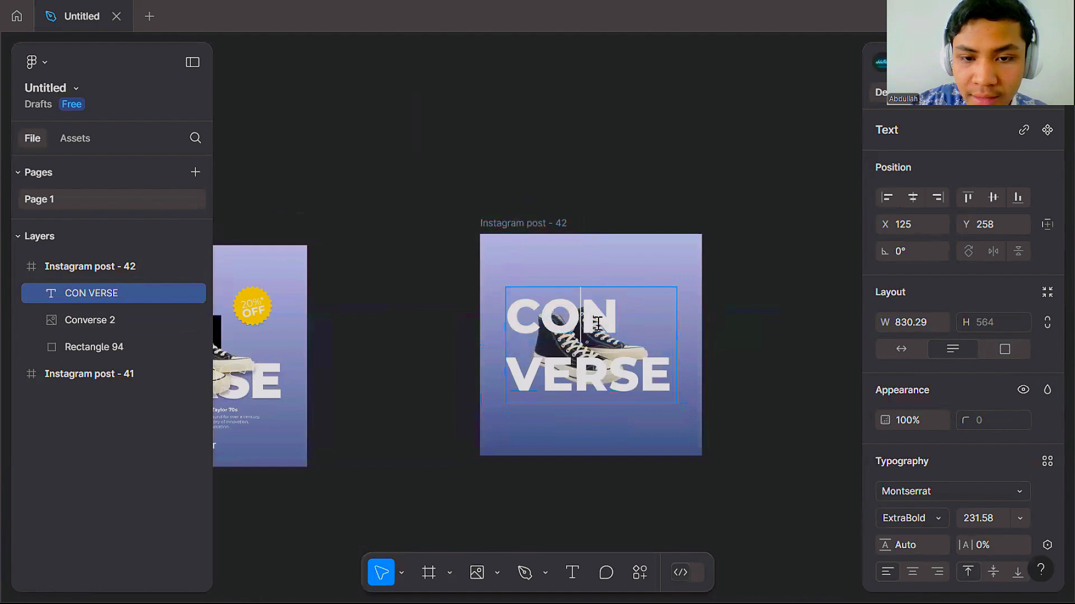
pyautogui.doubleClick(598, 324)
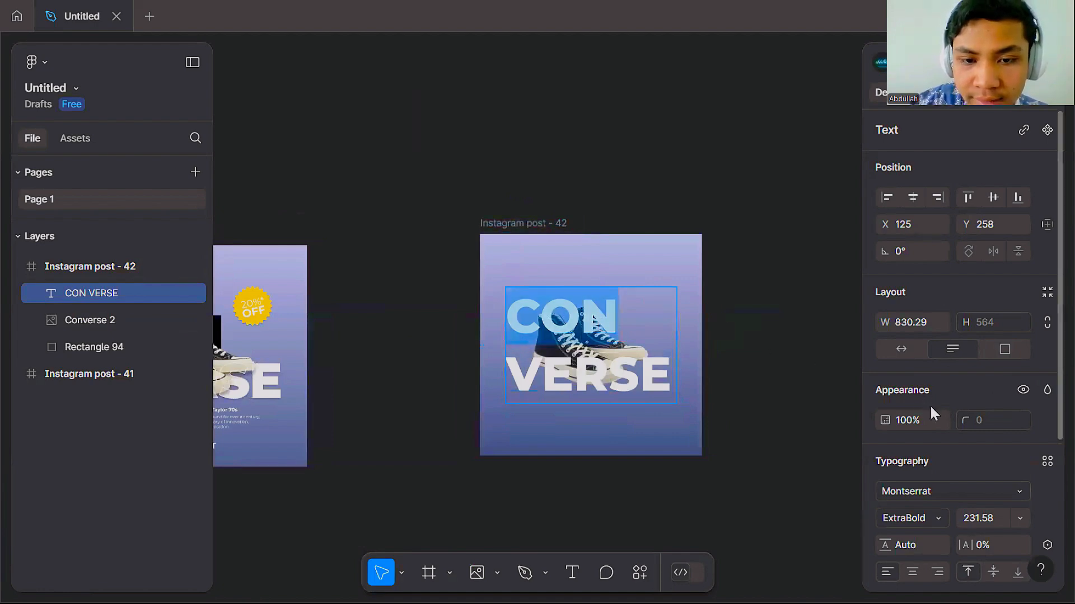
pyautogui.scroll(-5, 950, 493)
pyautogui.click(884, 425)
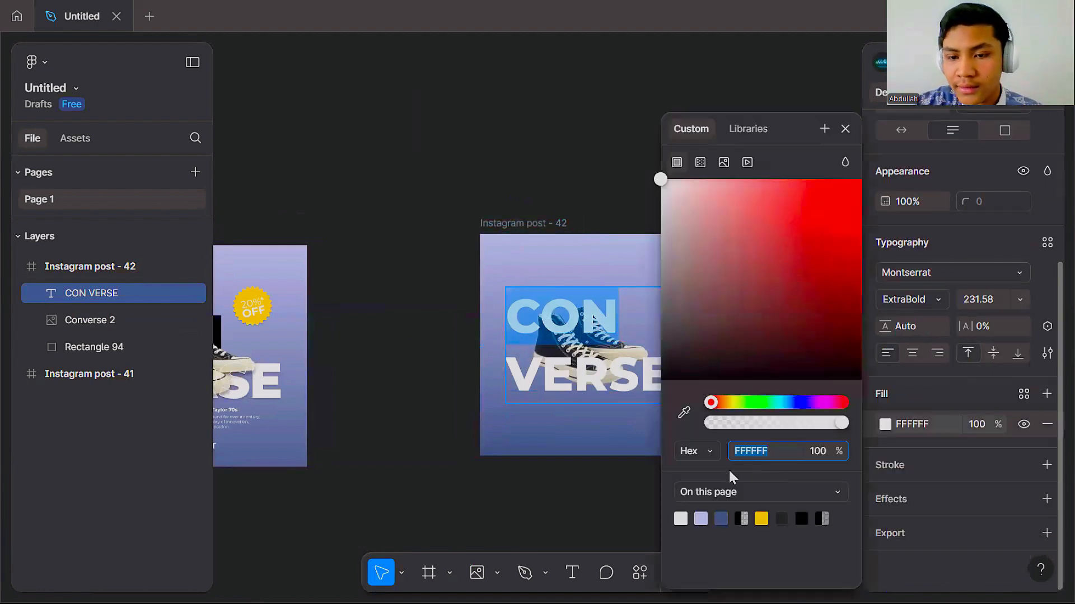
pyautogui.click(802, 519)
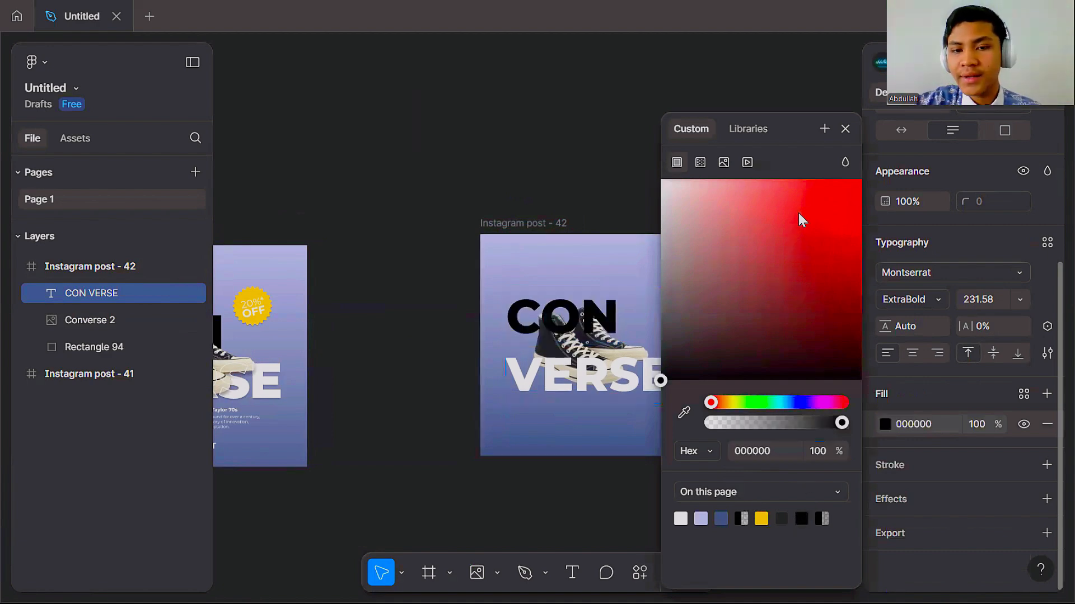
pyautogui.click(845, 129)
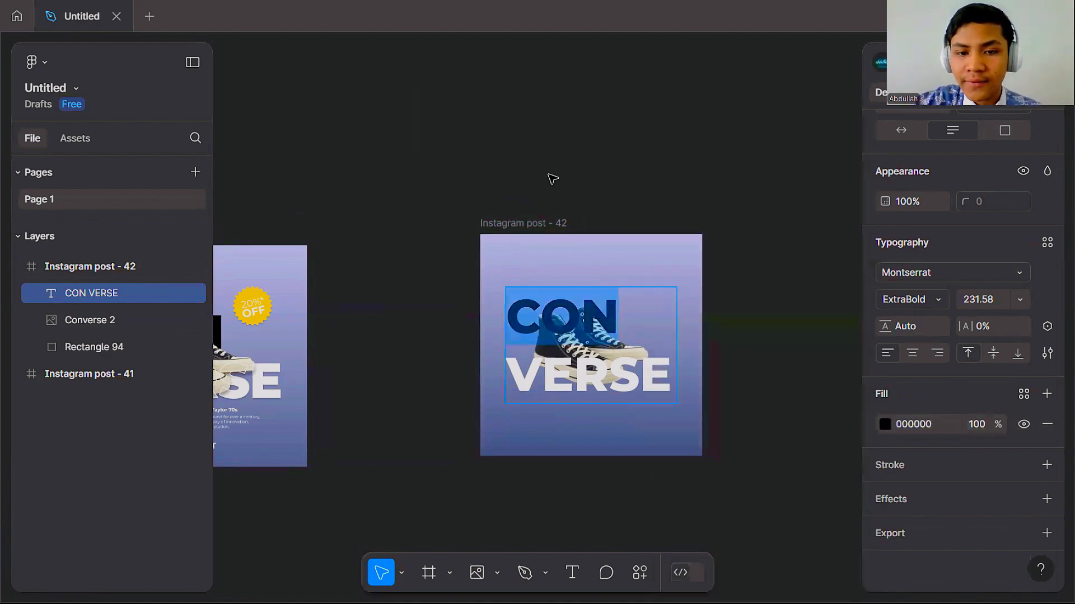
pyautogui.click(581, 193)
# Step: Check the fill colour applied to the word CON in the title
pyautogui.doubleClick(600, 331)
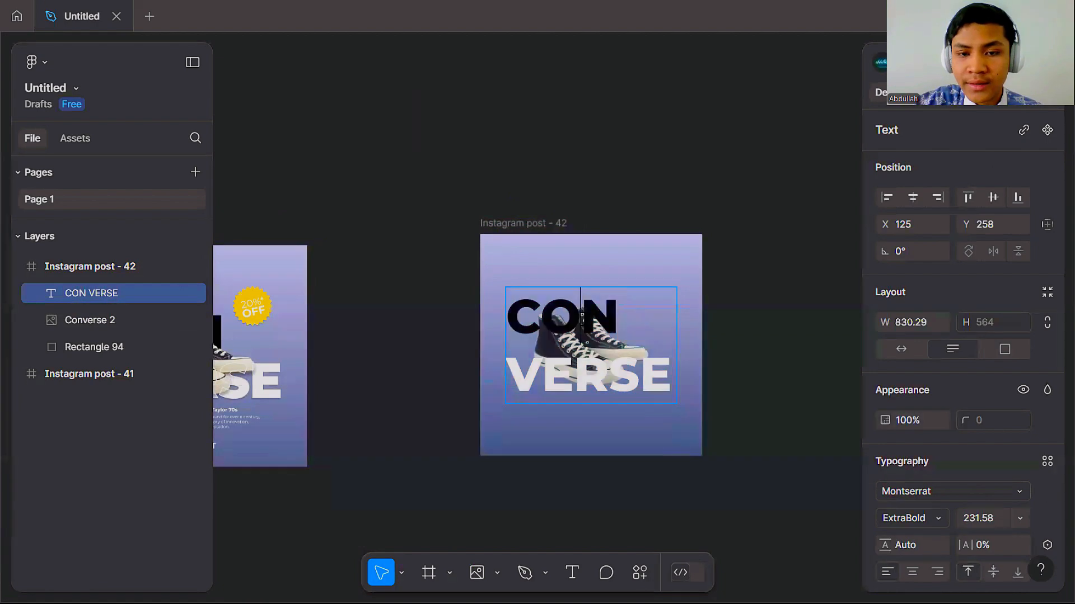
pyautogui.doubleClick(574, 311)
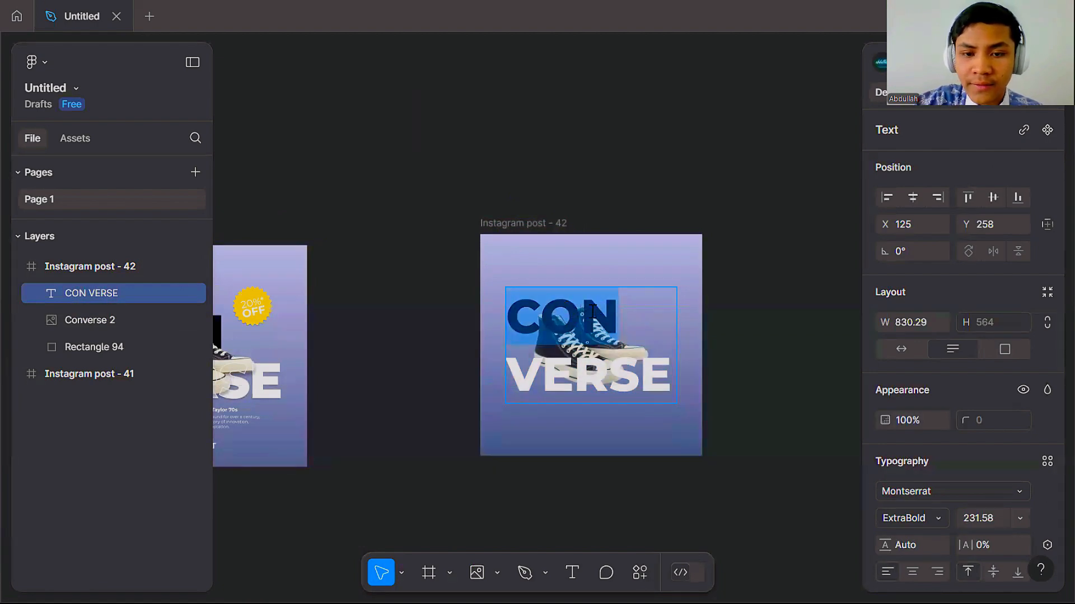
pyautogui.scroll(-3, 902, 469)
pyautogui.click(885, 475)
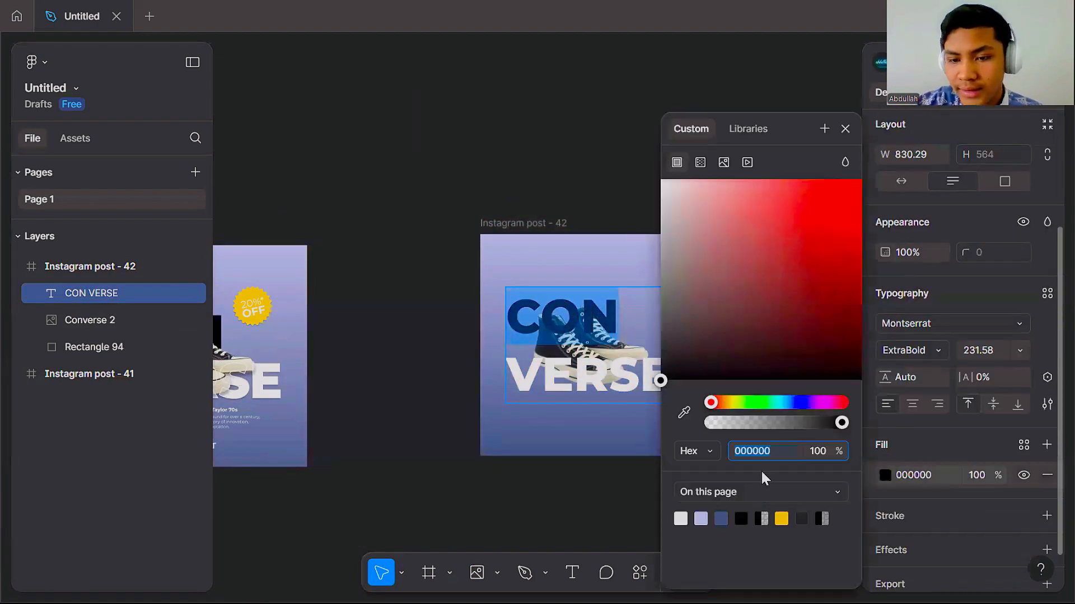
pyautogui.click(845, 129)
pyautogui.click(706, 180)
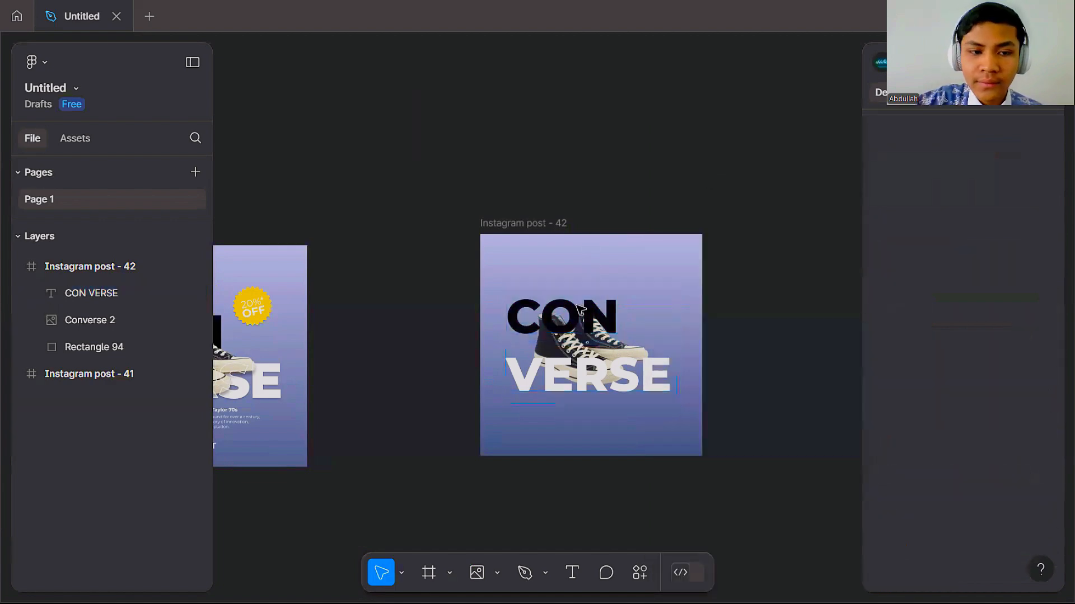
# Step: Reorder the CON VERSE text layer so it lies beneath the Converse 2 shoe image and above the gradient rectangle
pyautogui.click(638, 300)
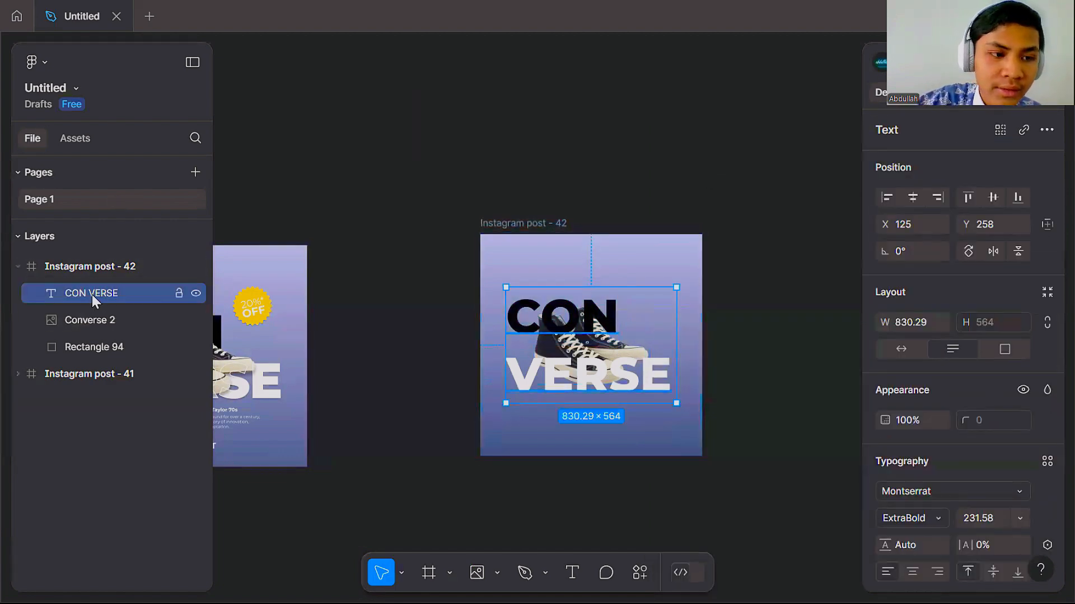
pyautogui.moveTo(93, 294); pyautogui.dragTo(87, 330)
pyautogui.click(581, 179)
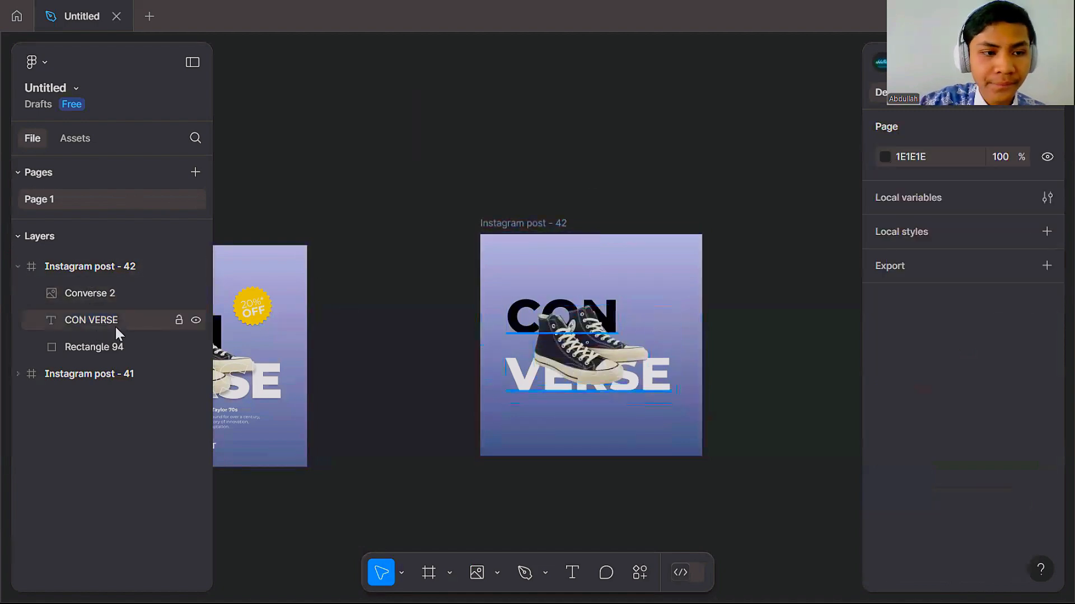
# Step: Compare how the title and shoe overlap in the new frame with the outlined VERSE lettering in the original post
pyautogui.click(115, 322)
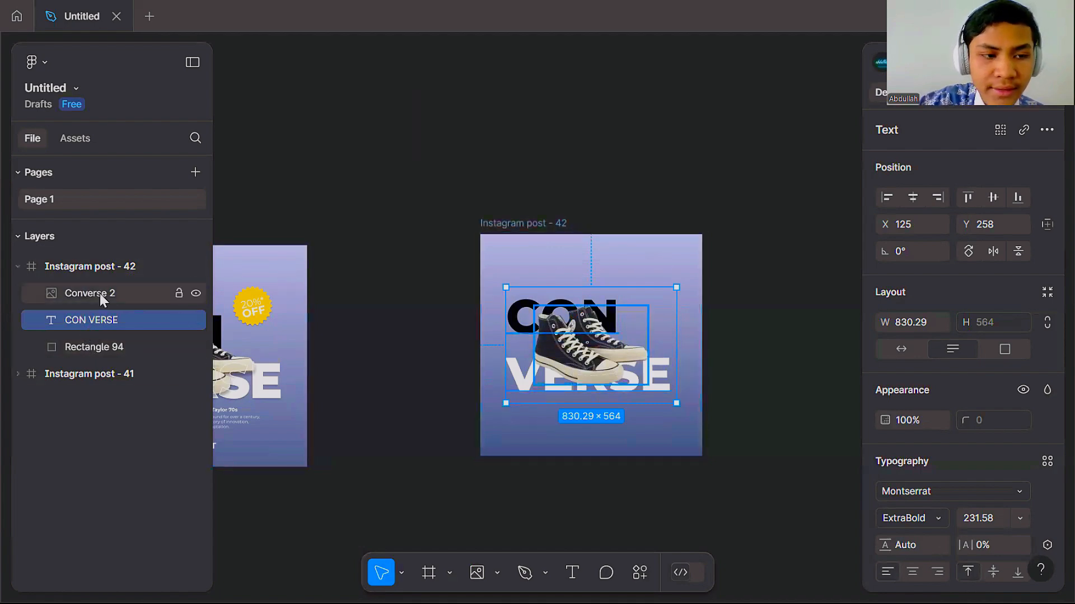
pyautogui.click(331, 191)
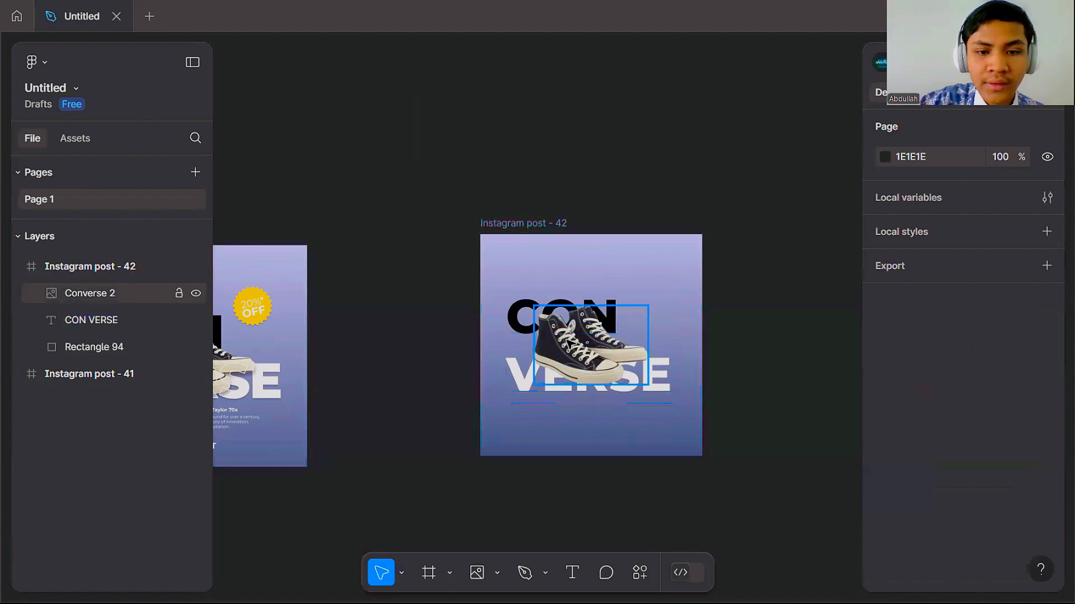
pyautogui.click(567, 347)
pyautogui.click(523, 385)
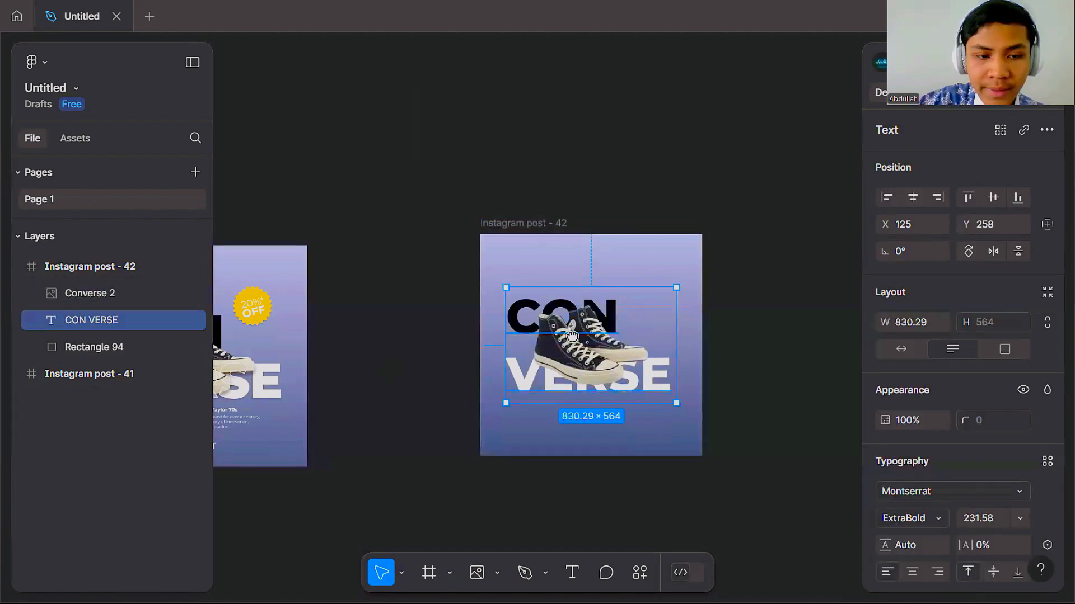
pyautogui.hscroll(-5, 476, 370)
pyautogui.scroll(10, 426, 358)
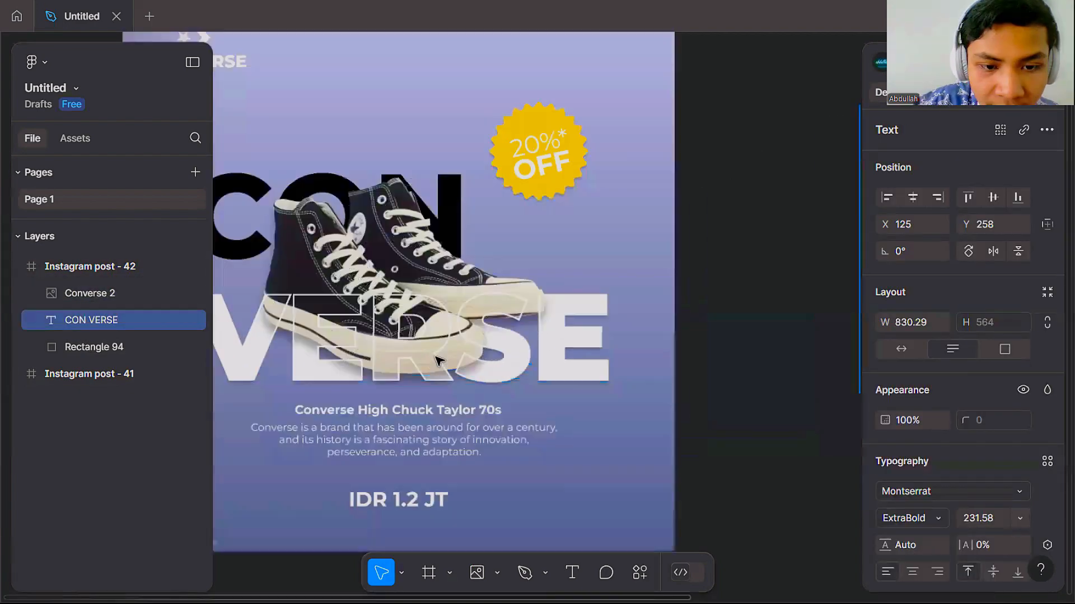
pyautogui.scroll(-5, 579, 350)
pyautogui.hscroll(8, 492, 307)
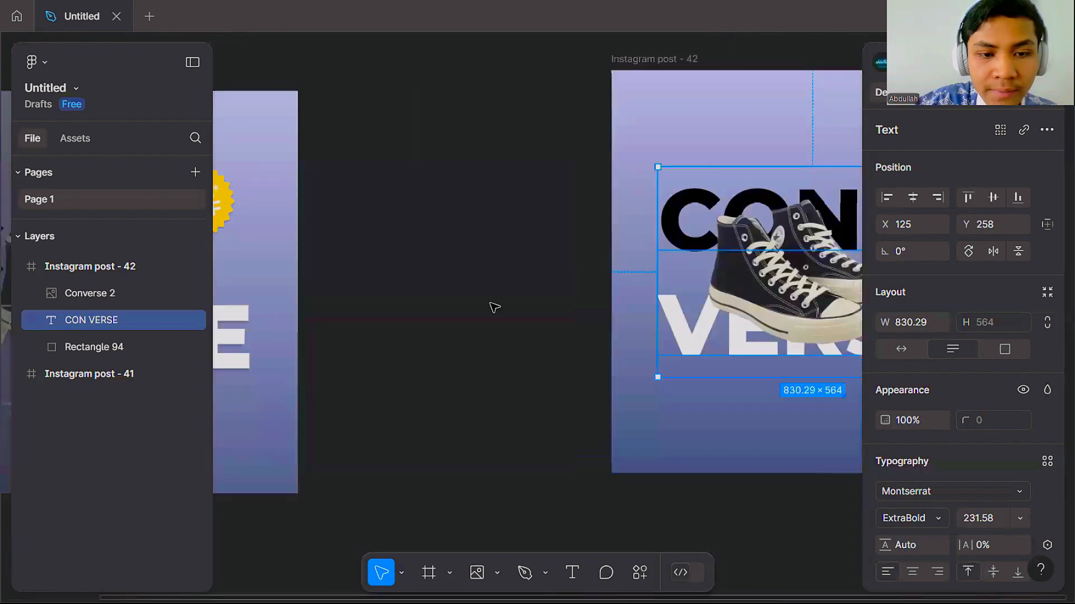
pyautogui.rightClick(93, 320)
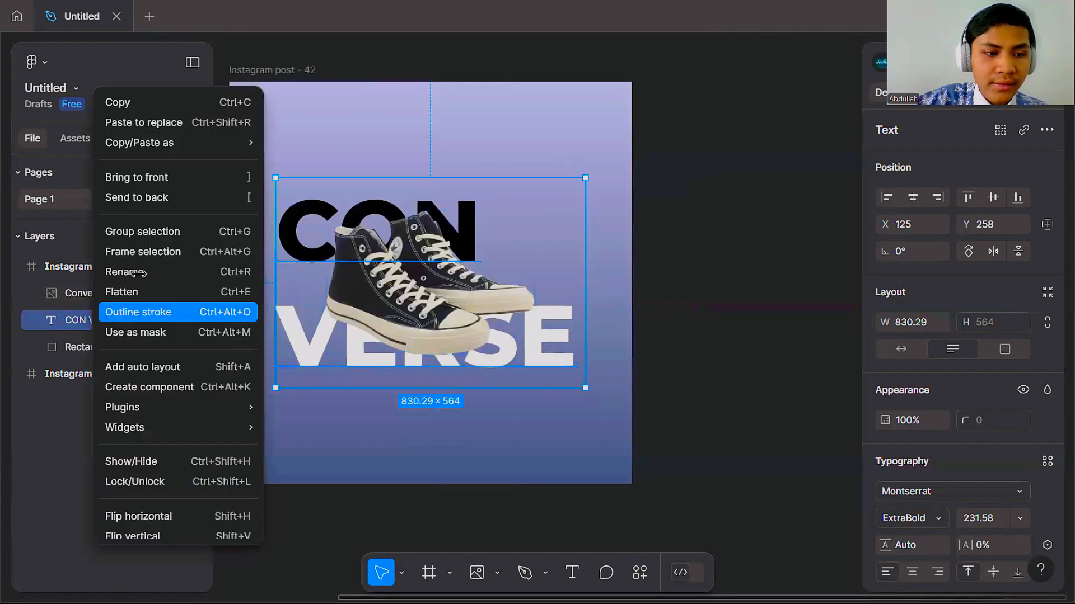
pyautogui.click(302, 357)
pyautogui.scroll(-2, 583, 348)
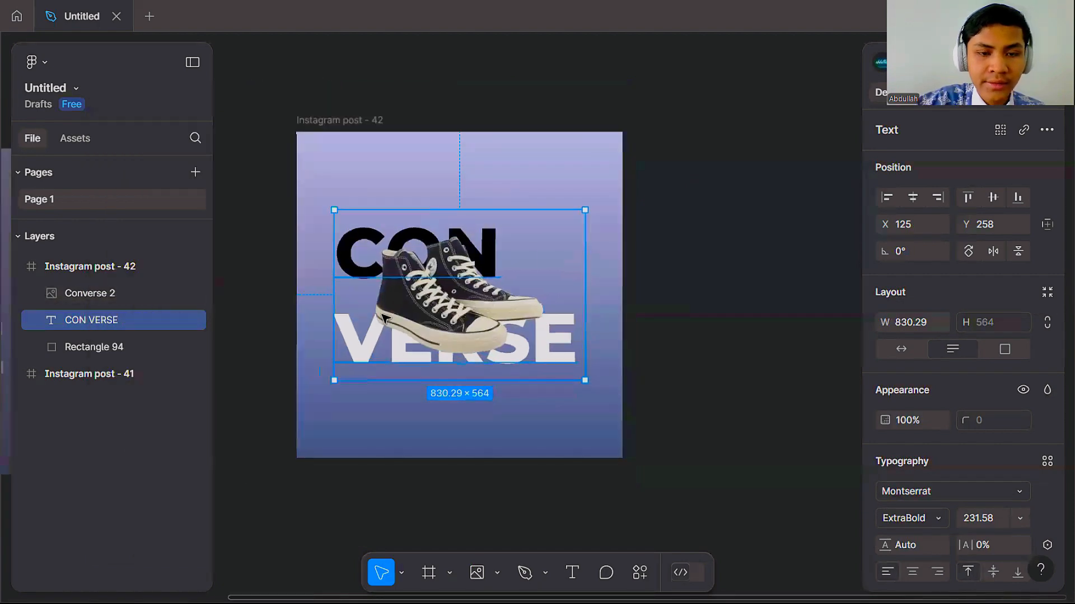
pyautogui.scroll(1, 387, 316)
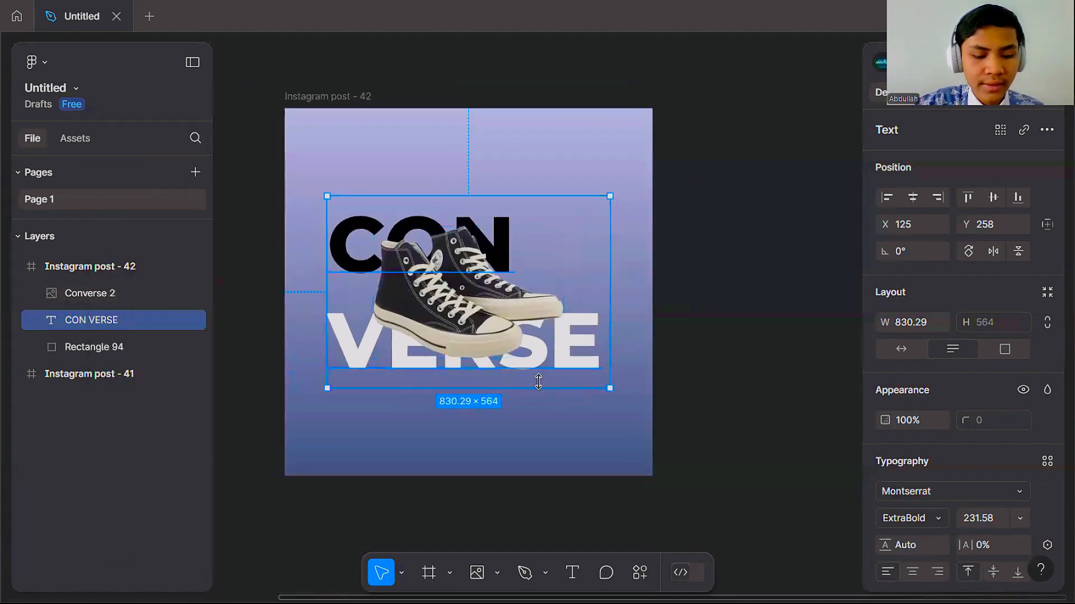
# Step: Duplicate the CON VERSE text layer and place the copy above the Converse 2 shoe image in the layer order
pyautogui.hotkey('ctrl', 'd')
pyautogui.moveTo(82, 325); pyautogui.dragTo(74, 290)
pyautogui.press('Escape')
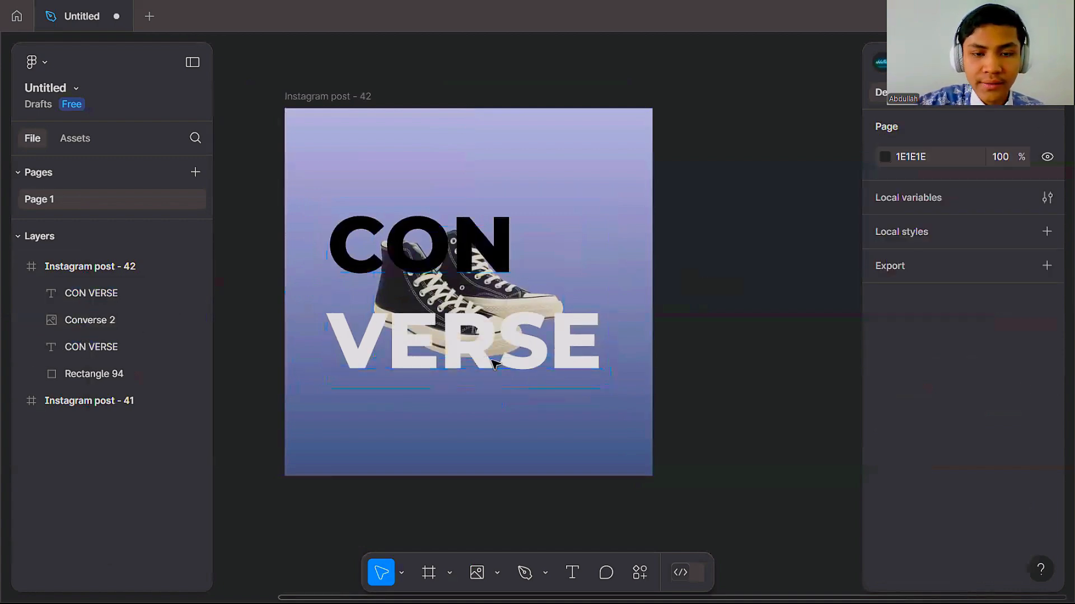
# Step: Replace the mixed fill of the upper CON VERSE copy with a single fill and remove it, leaving the copy unfilled
pyautogui.click(488, 361)
pyautogui.scroll(-5, 1002, 463)
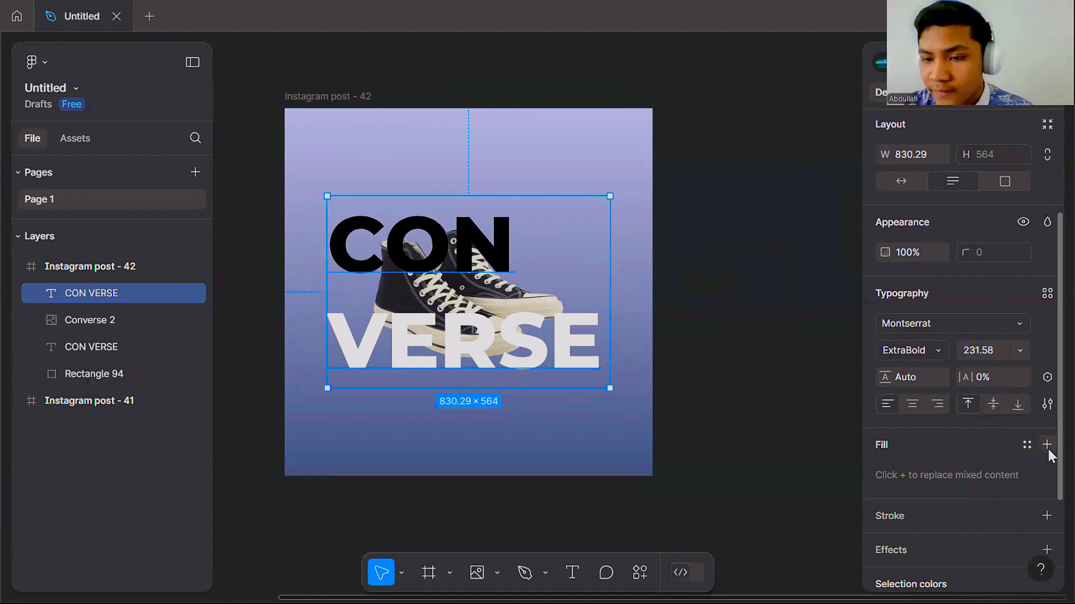
pyautogui.scroll(-3, 1036, 514)
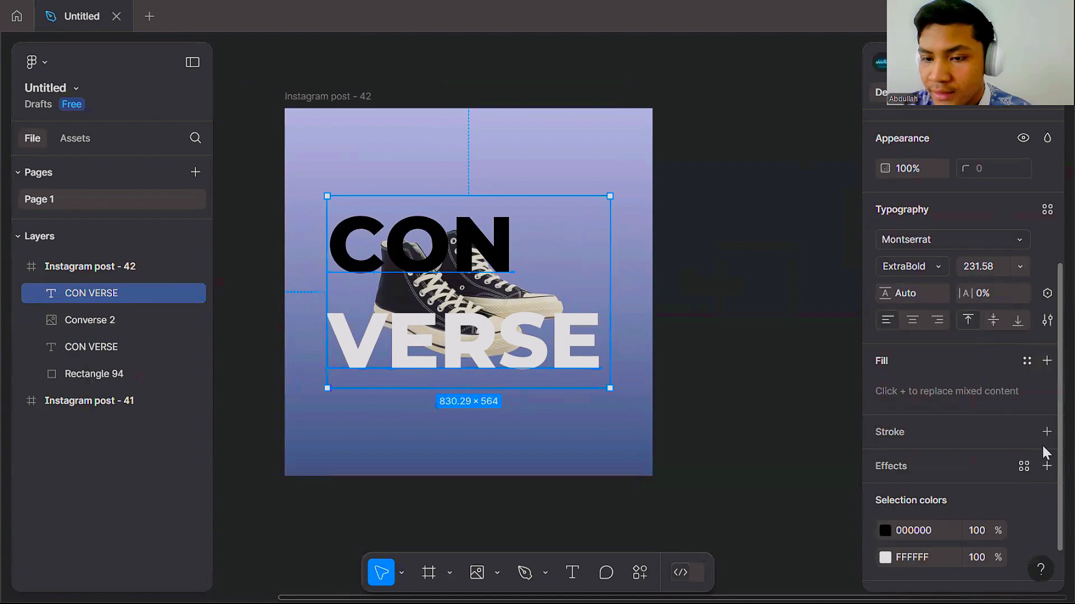
pyautogui.click(1046, 361)
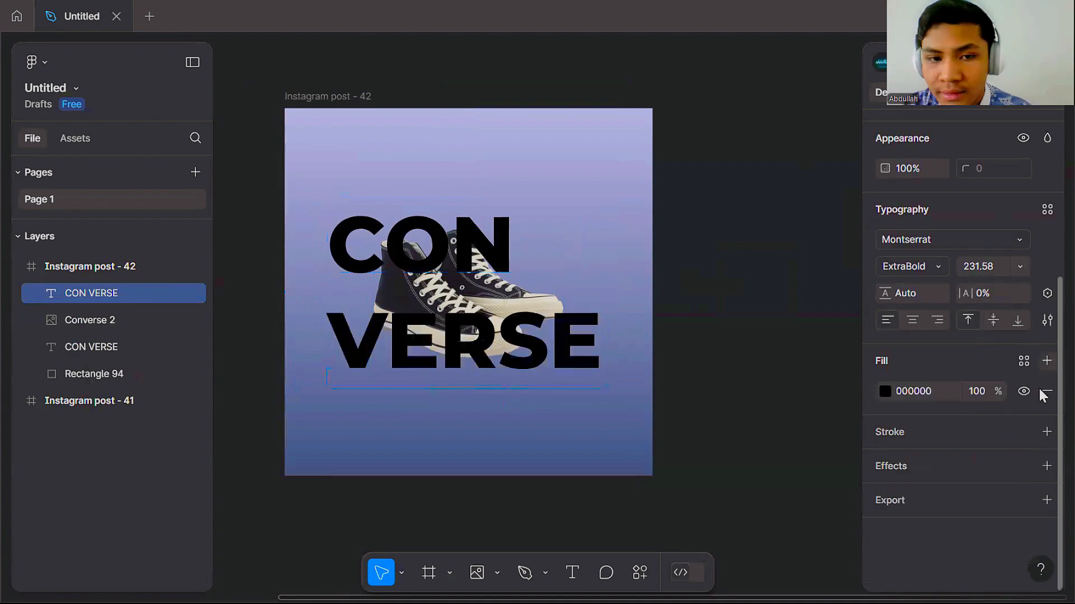
pyautogui.click(1047, 392)
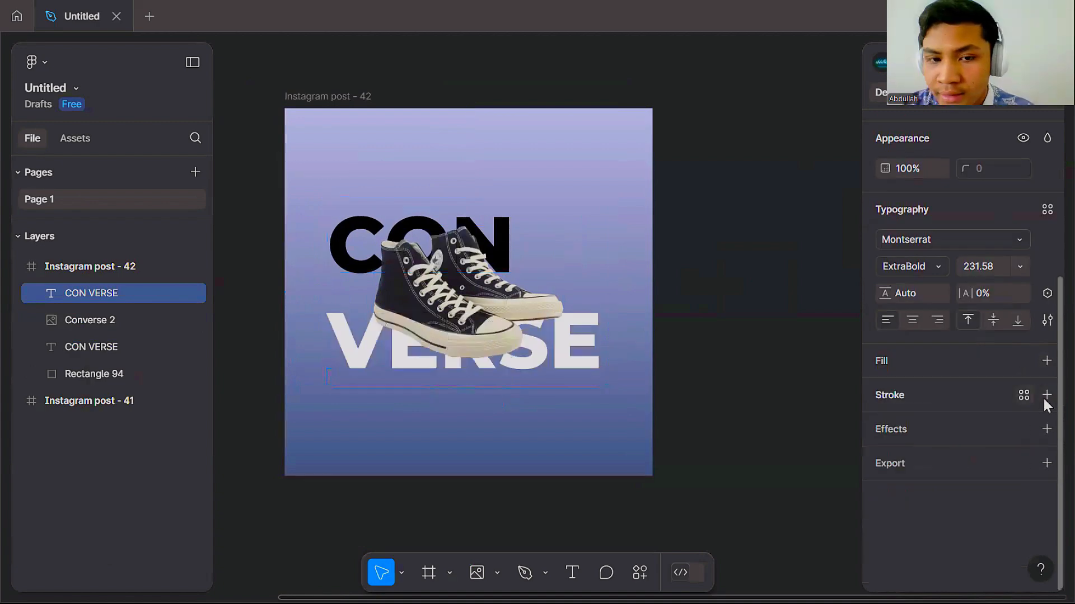
# Step: Add an outside stroke to the upper CON VERSE copy with colour FFFFFF and weight 3
pyautogui.click(1046, 395)
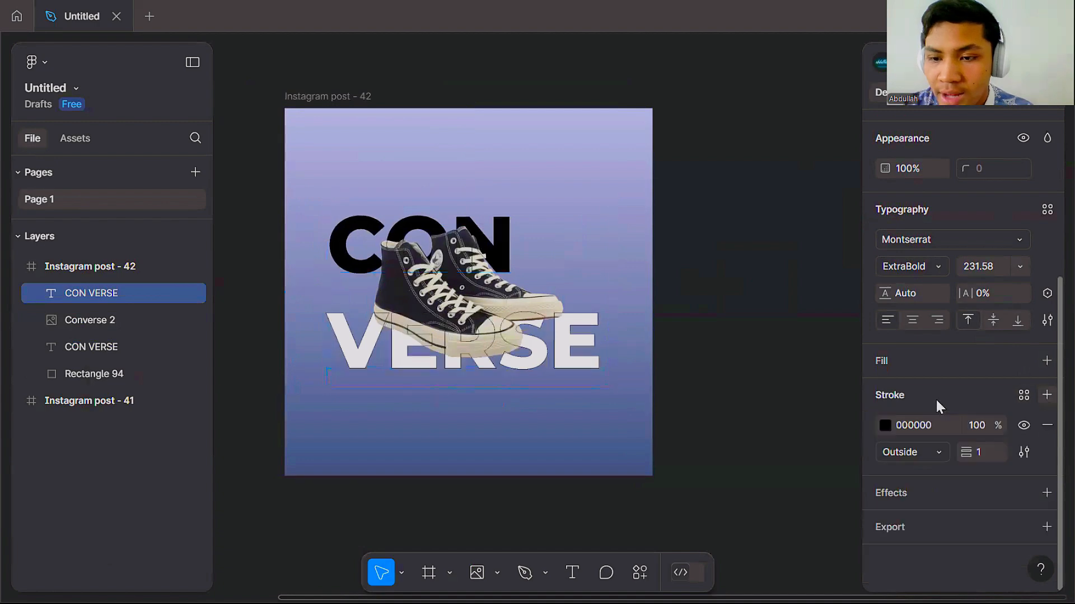
pyautogui.click(884, 425)
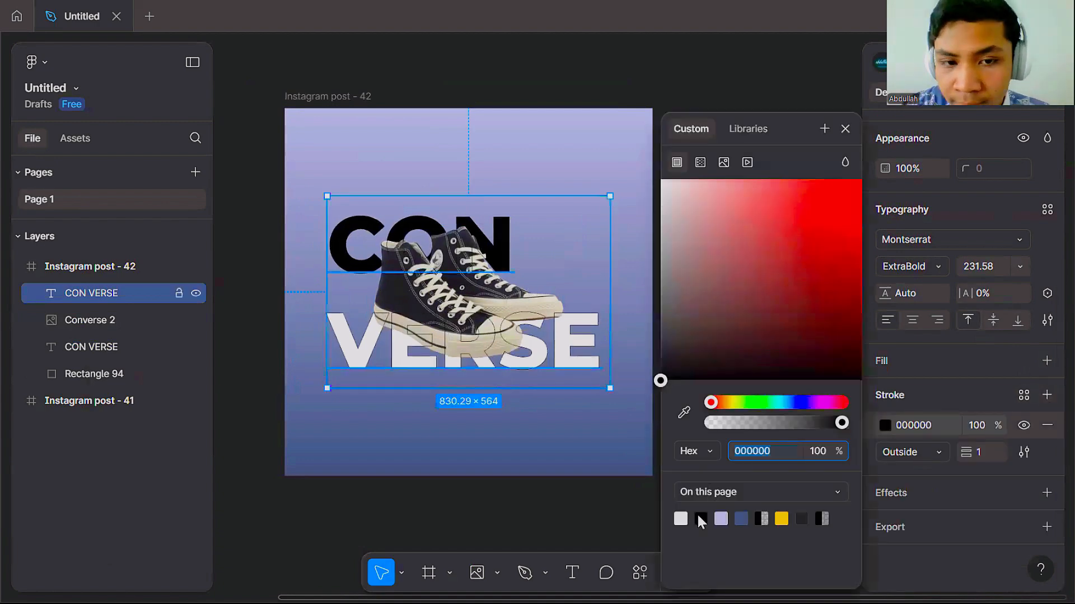
pyautogui.click(683, 516)
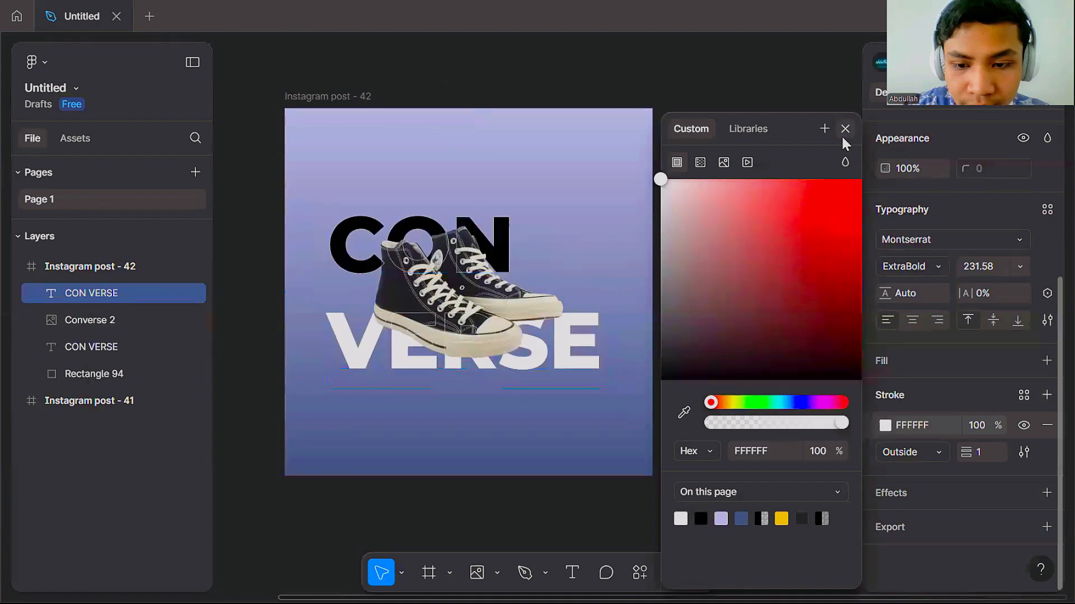
pyautogui.click(912, 426)
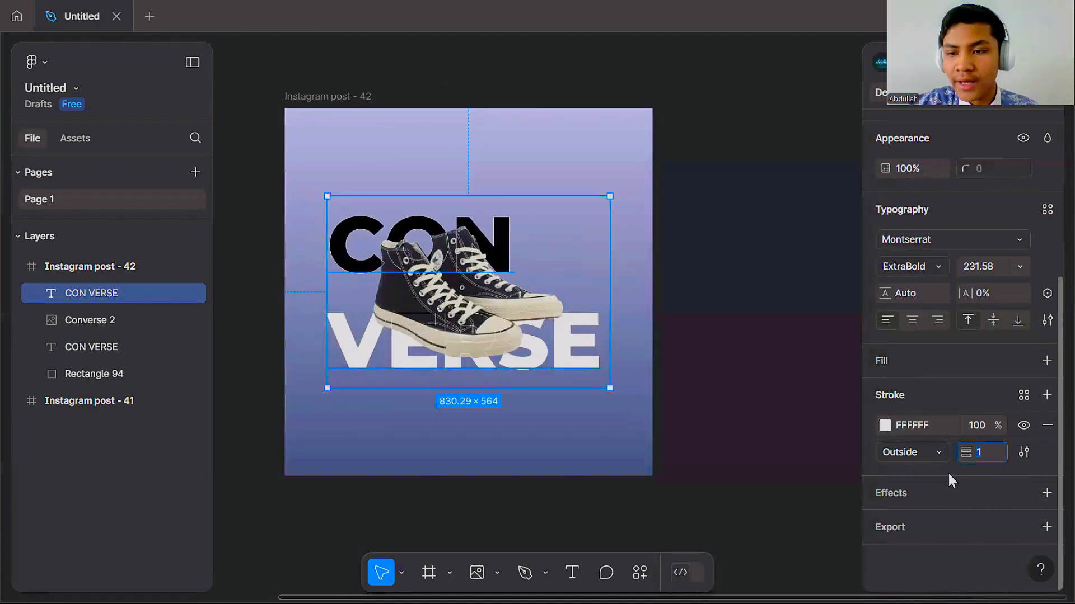
pyautogui.write('3')
pyautogui.press('Return')
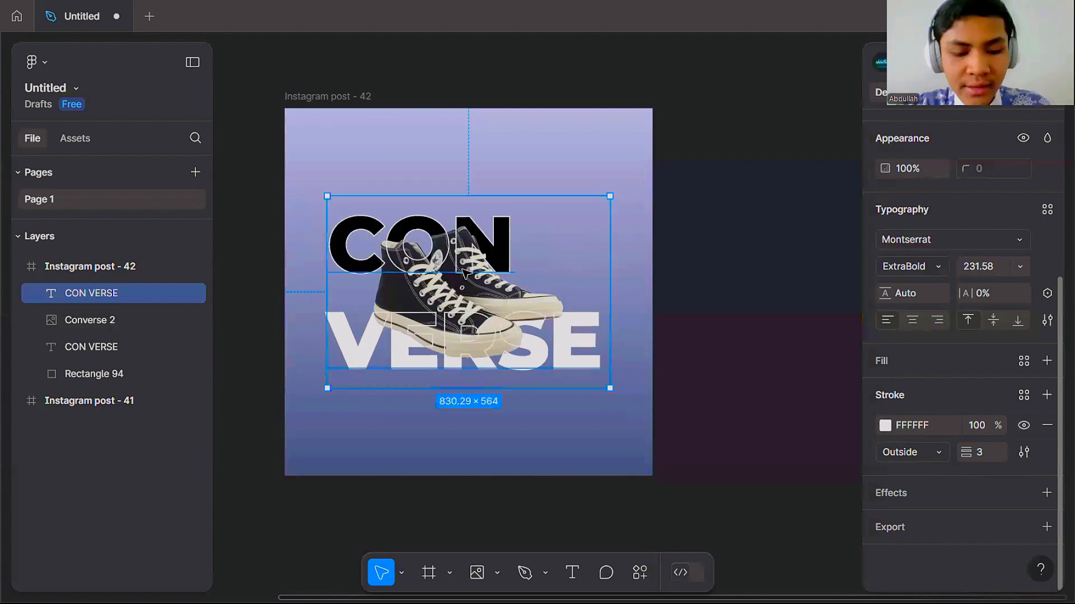
# Step: Delete the word CON from the outlined title copy, keeping VERSE on its second line
pyautogui.doubleClick(515, 252)
pyautogui.click(515, 252)
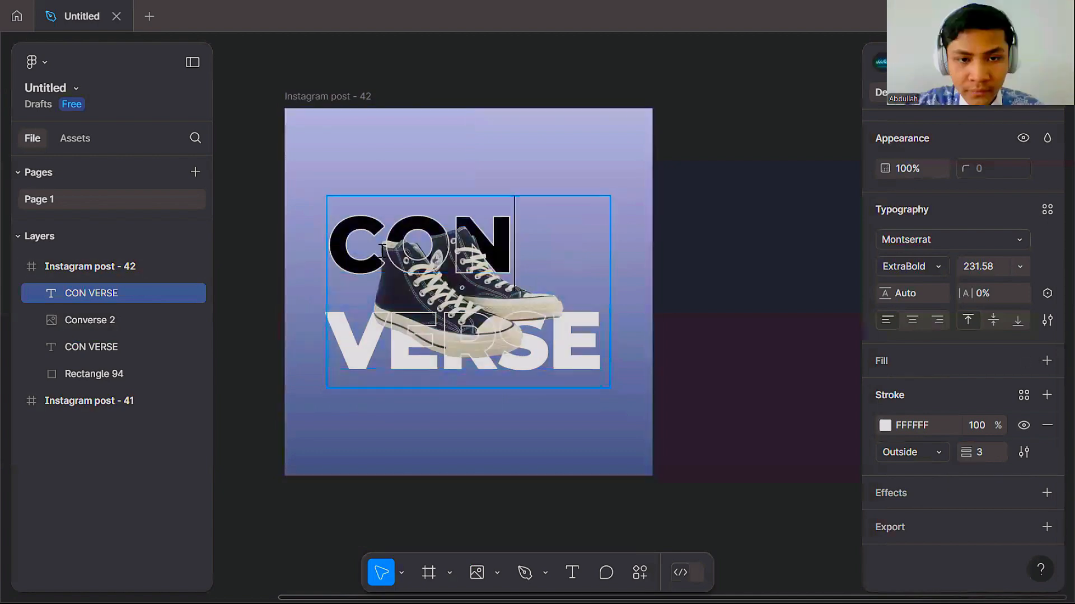
pyautogui.click(361, 249)
pyautogui.click(444, 247)
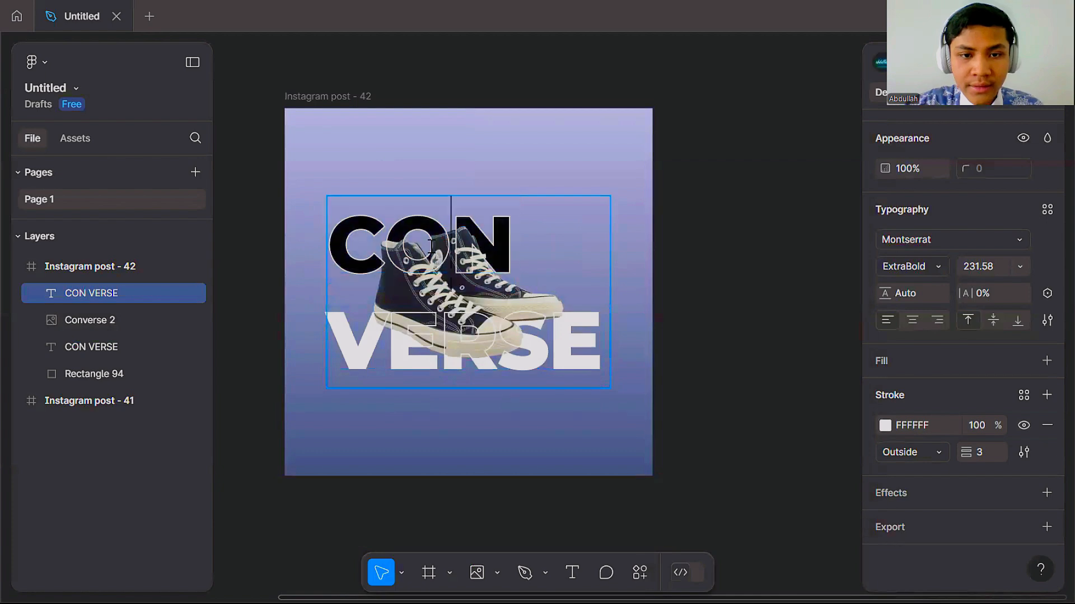
pyautogui.doubleClick(430, 246)
pyautogui.click(429, 246)
pyautogui.doubleClick(431, 244)
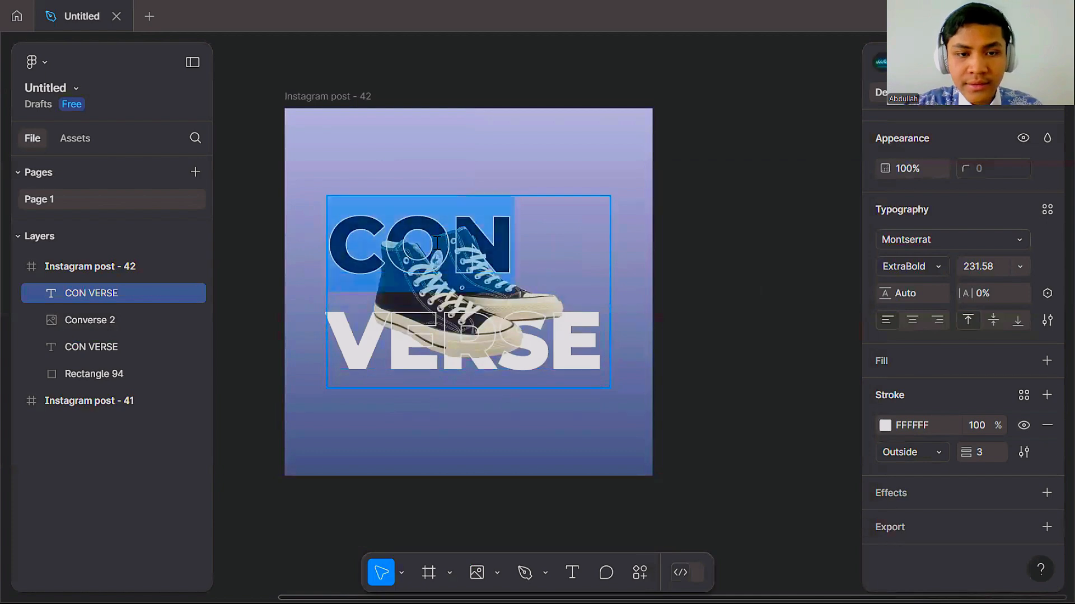
pyautogui.press('BackSpace')
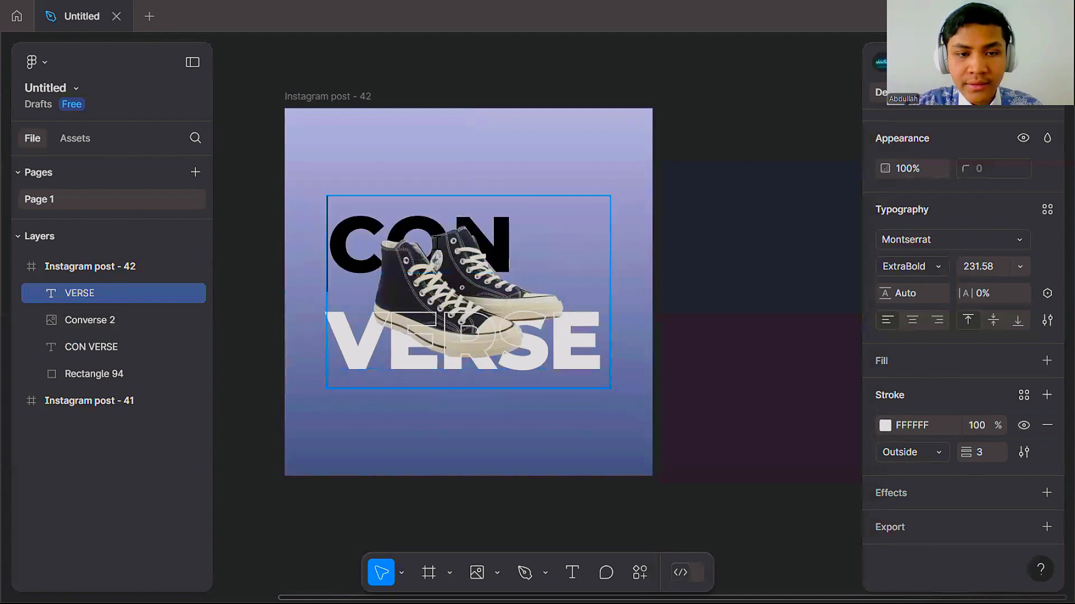
pyautogui.click(721, 258)
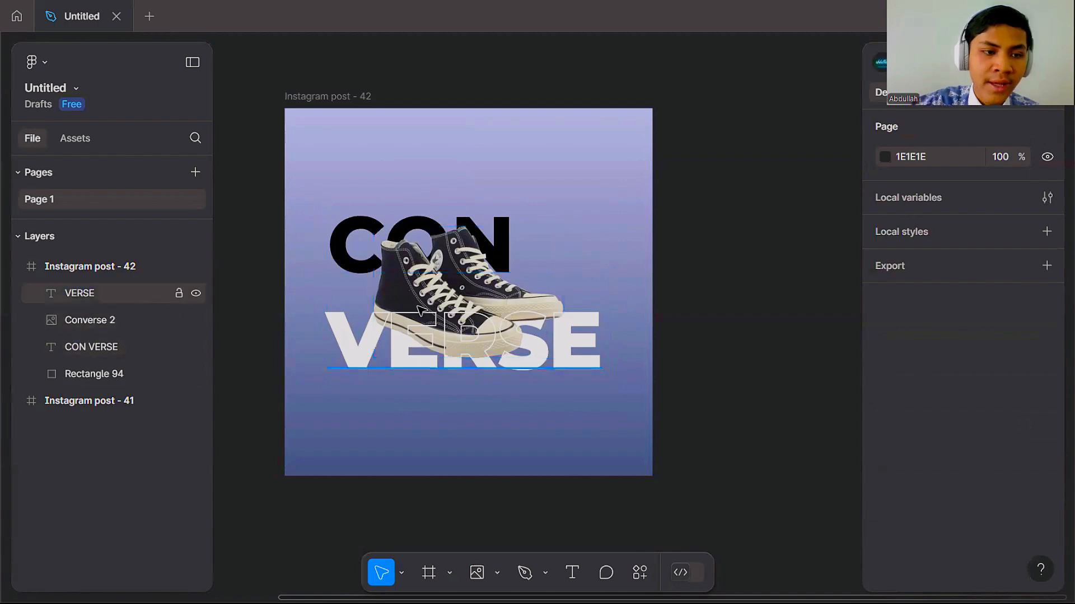
# Step: Compare the outlined VERSE over the shoes in the new frame with the original post and its text below the title
pyautogui.click(92, 294)
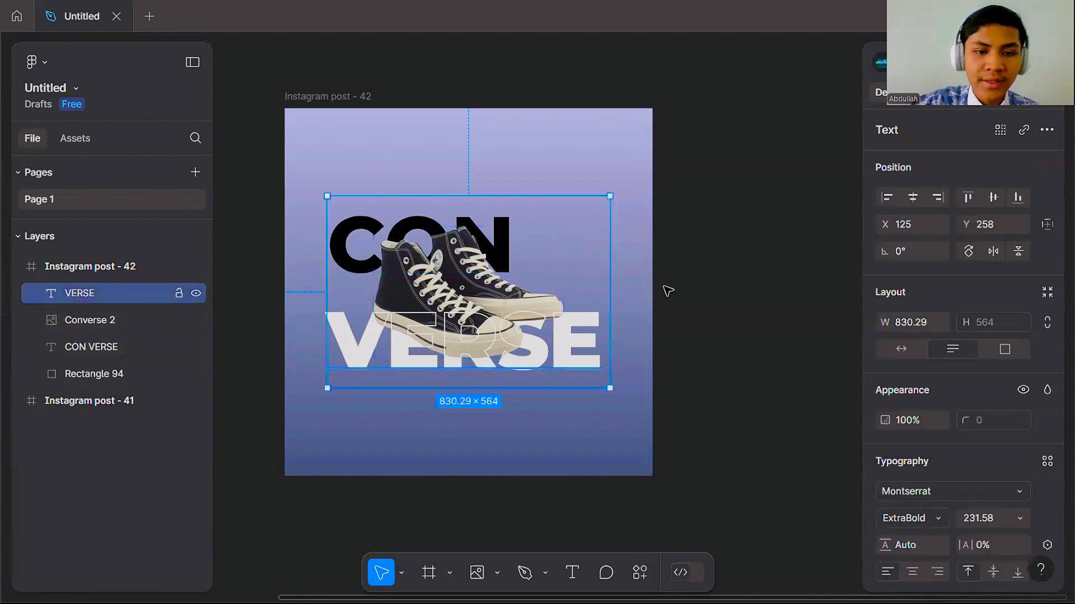
pyautogui.hscroll(-2, 462, 493)
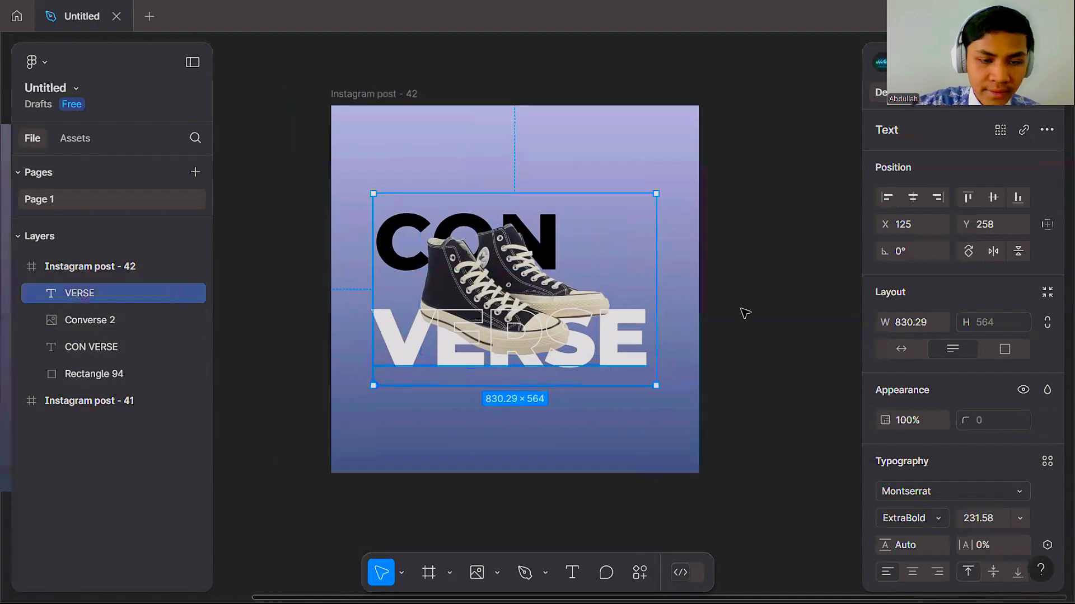
pyautogui.scroll(-1, 580, 447)
pyautogui.click(486, 518)
pyautogui.scroll(-3, 583, 433)
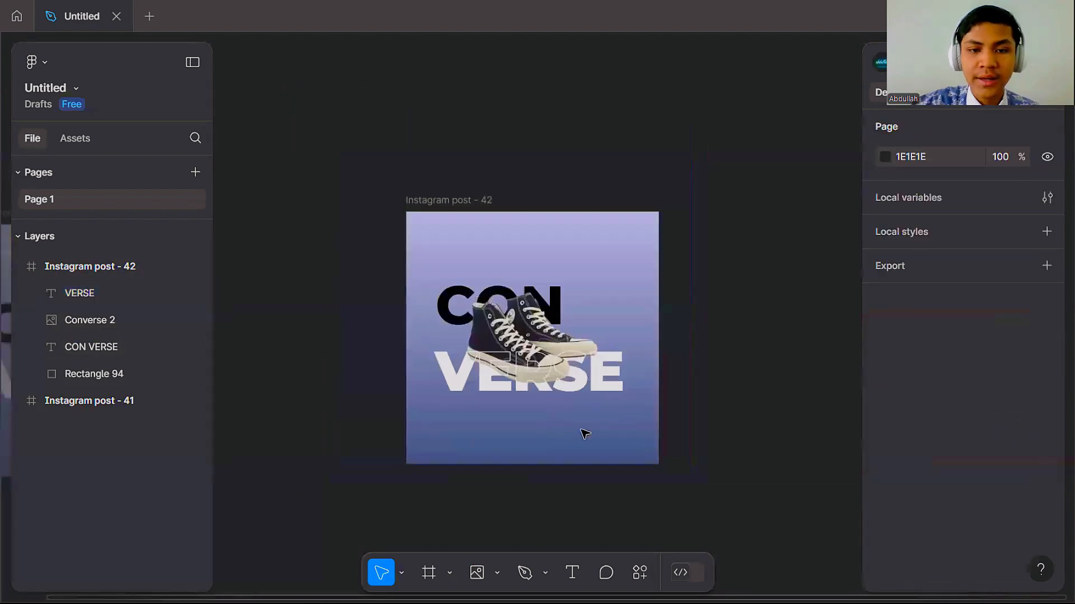
pyautogui.scroll(2, 585, 434)
pyautogui.scroll(-2, 585, 434)
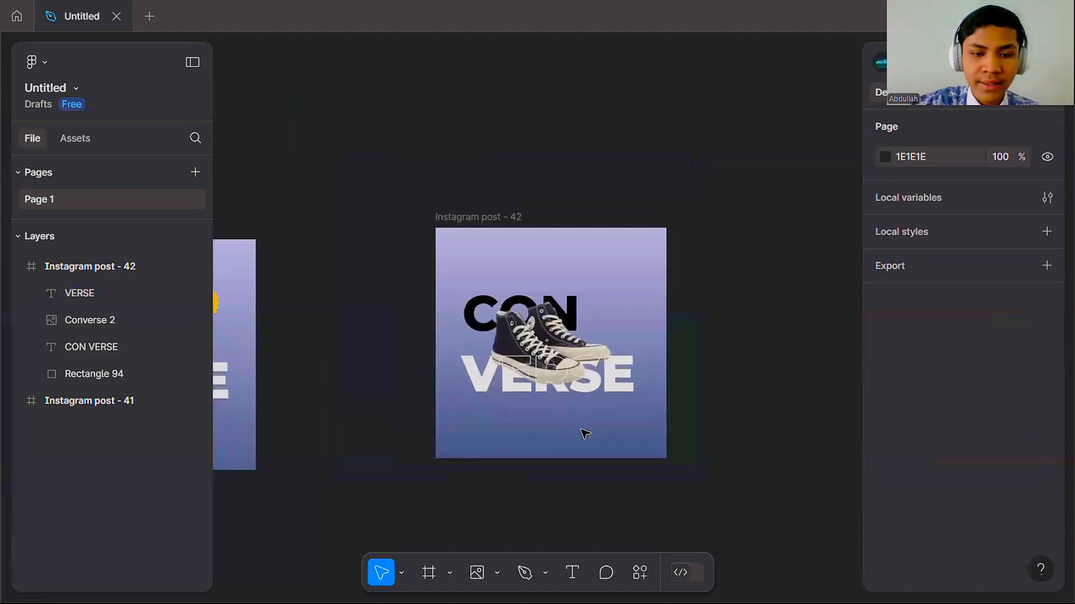
pyautogui.scroll(-1, 585, 434)
pyautogui.scroll(1, 506, 443)
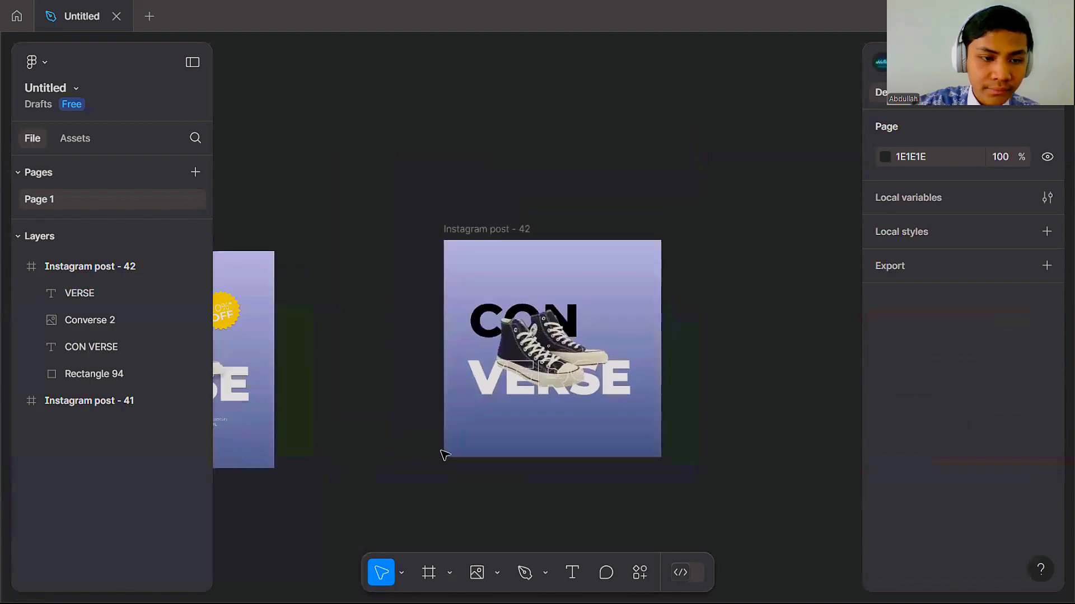
pyautogui.scroll(1, 430, 406)
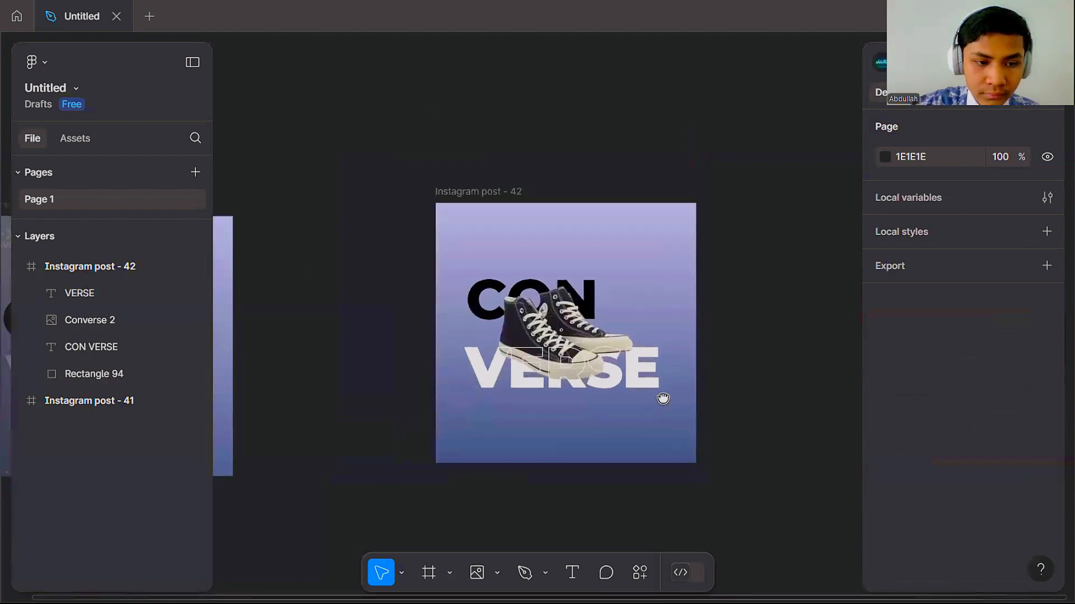
pyautogui.hscroll(-6, 666, 409)
pyautogui.hscroll(2, 587, 507)
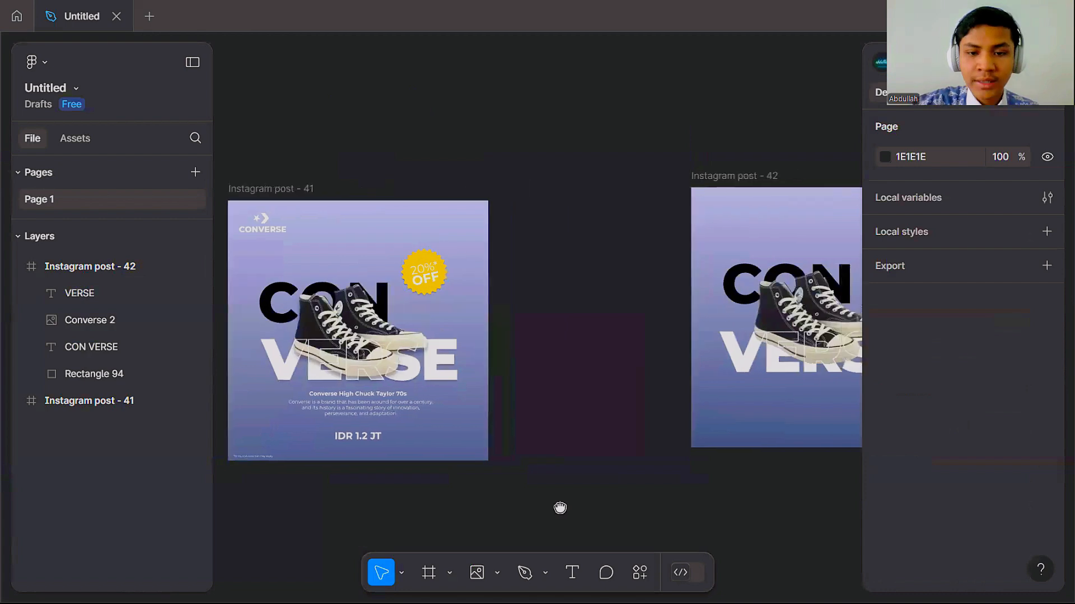
pyautogui.hscroll(3, 498, 509)
pyautogui.hscroll(4, 489, 510)
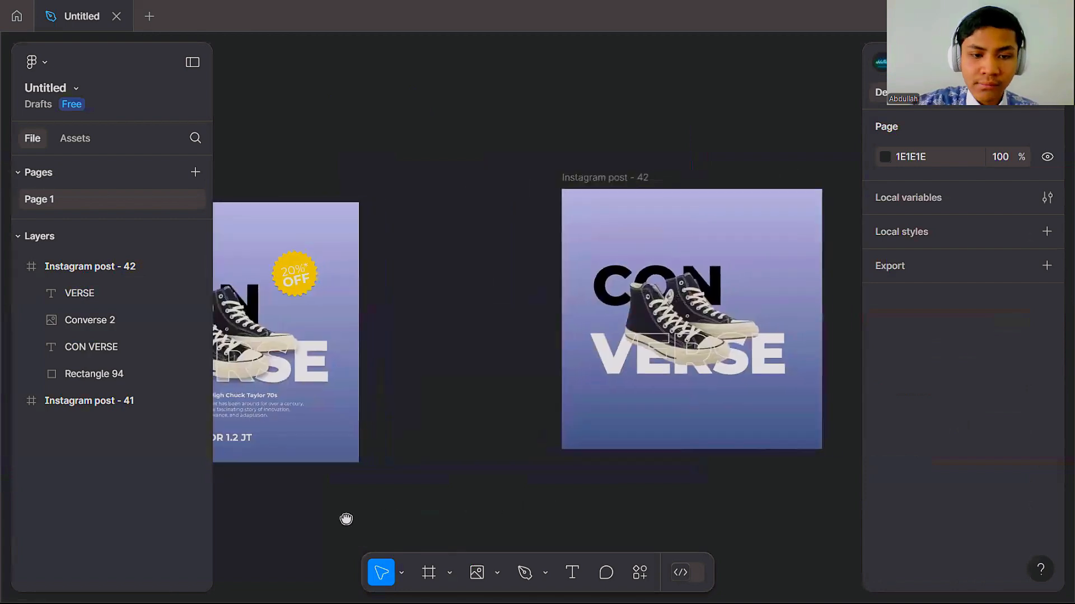
pyautogui.hscroll(6, 396, 487)
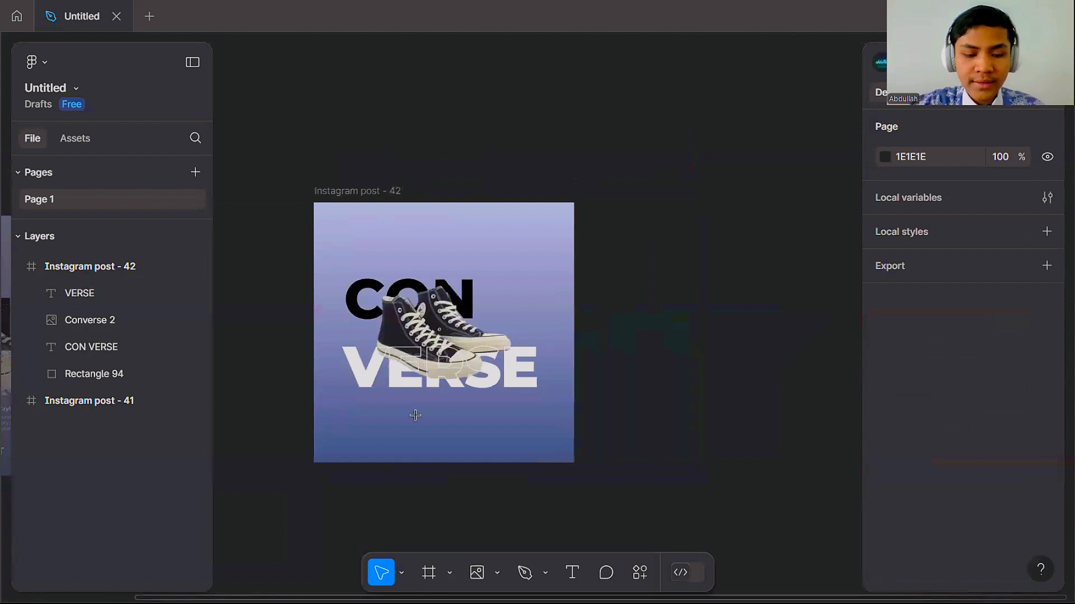
# Step: Add a text layer reading C inside the new frame, below the VERSE lettering
pyautogui.press('t')
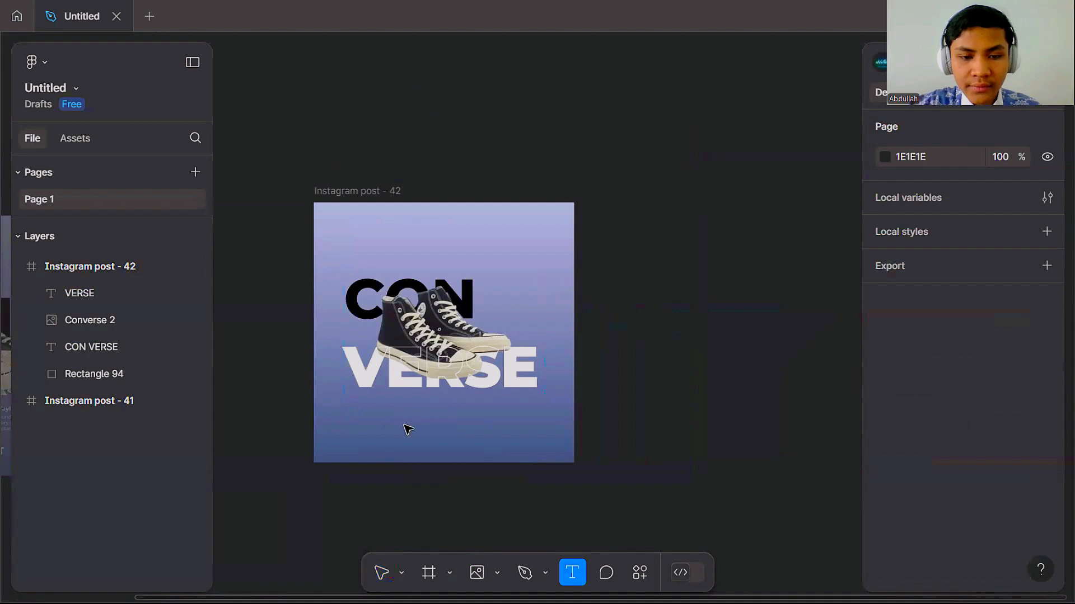
pyautogui.click(417, 428)
pyautogui.scroll(1, 1020, 479)
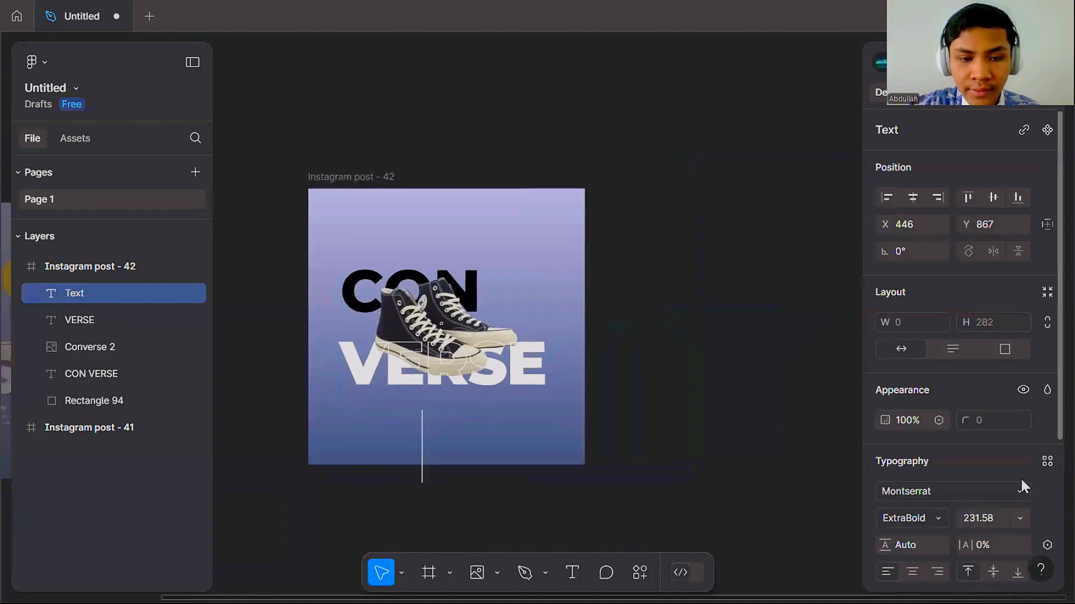
pyautogui.scroll(-1, 844, 475)
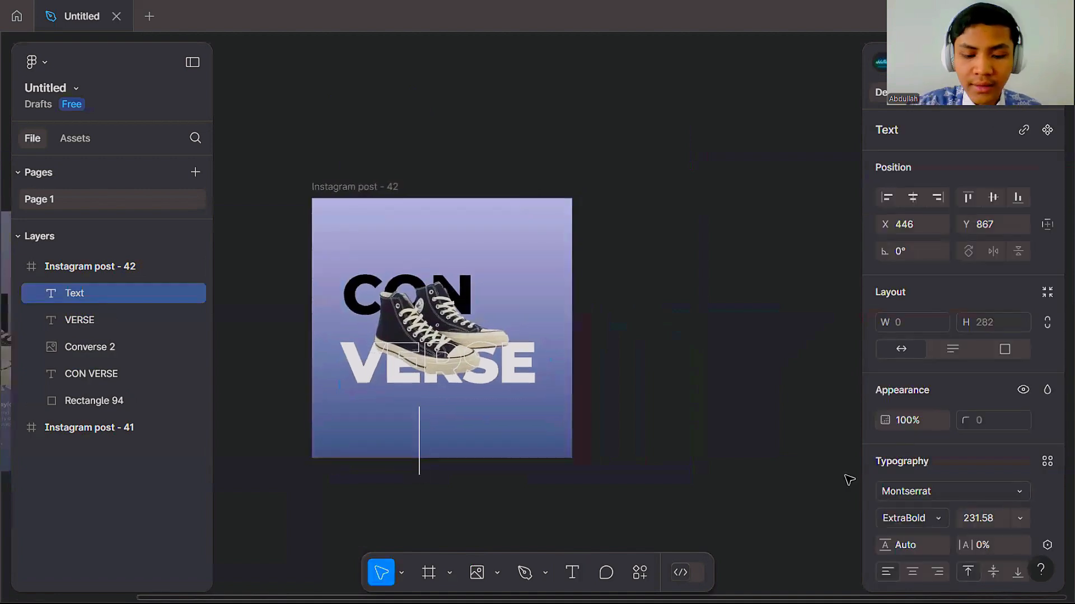
pyautogui.write('C')
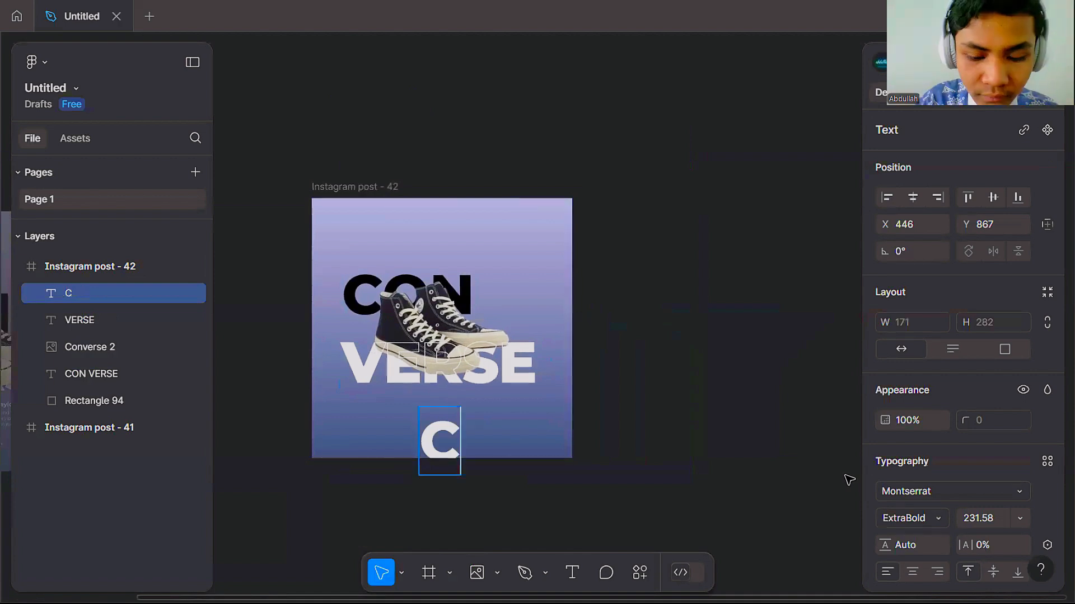
pyautogui.press('Escape')
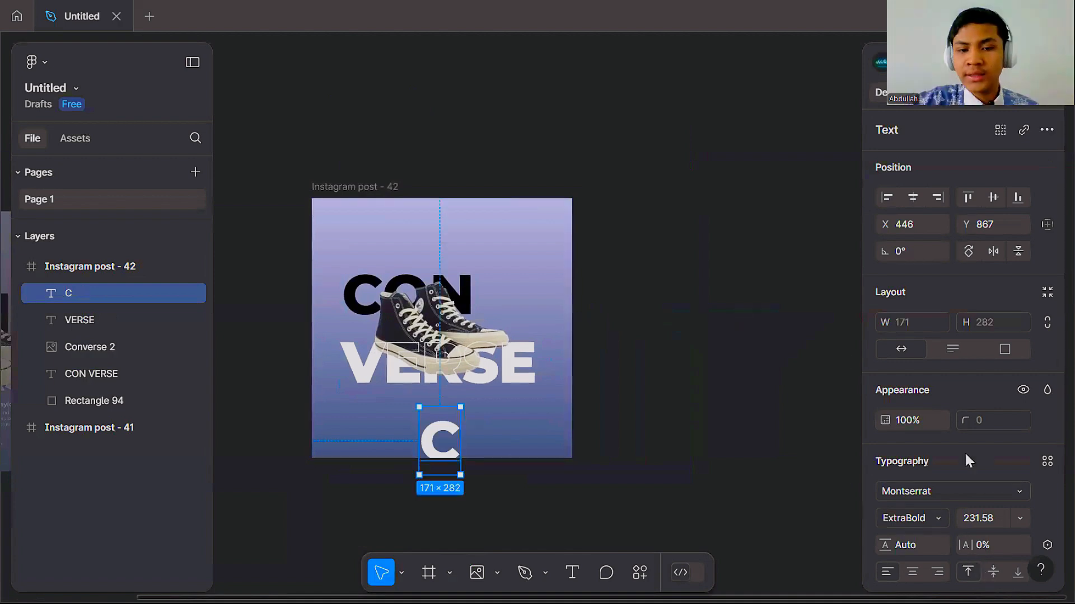
# Step: Set the font size of the C text below the title to 36
pyautogui.click(1021, 519)
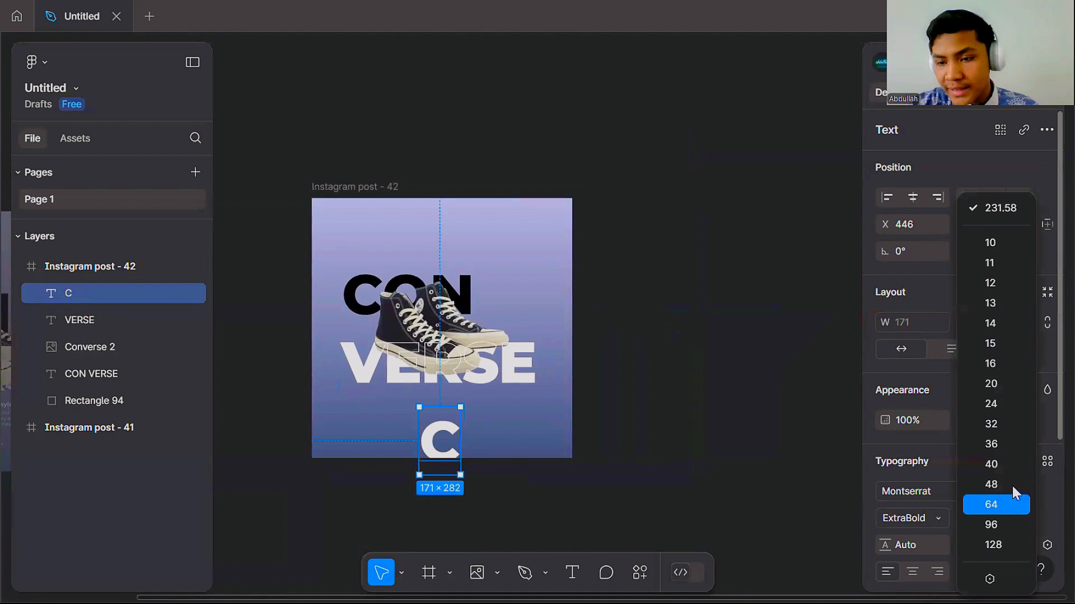
pyautogui.click(994, 451)
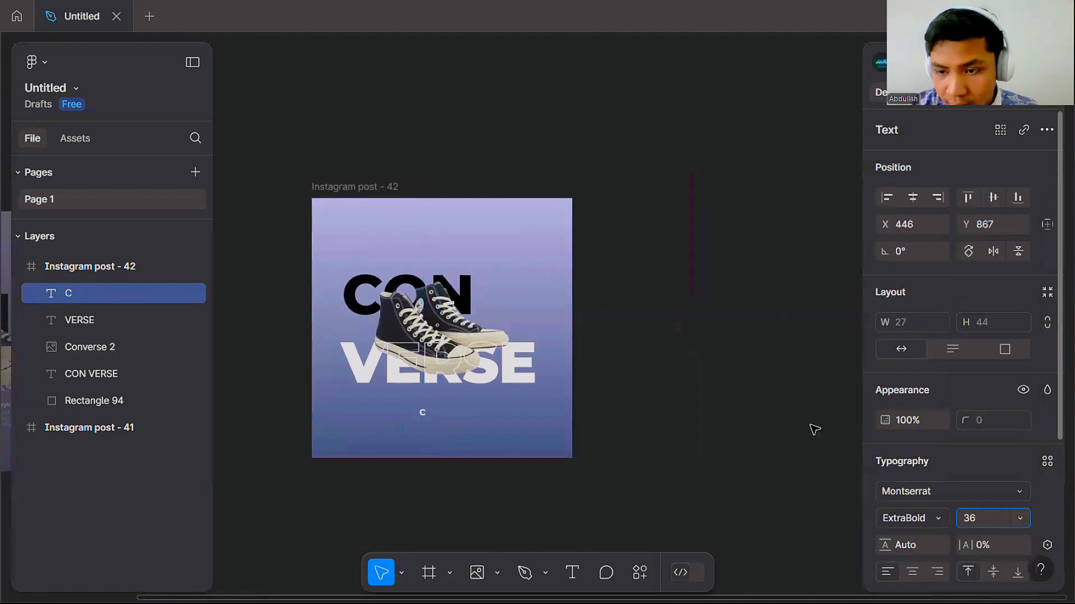
pyautogui.scroll(2, 381, 414)
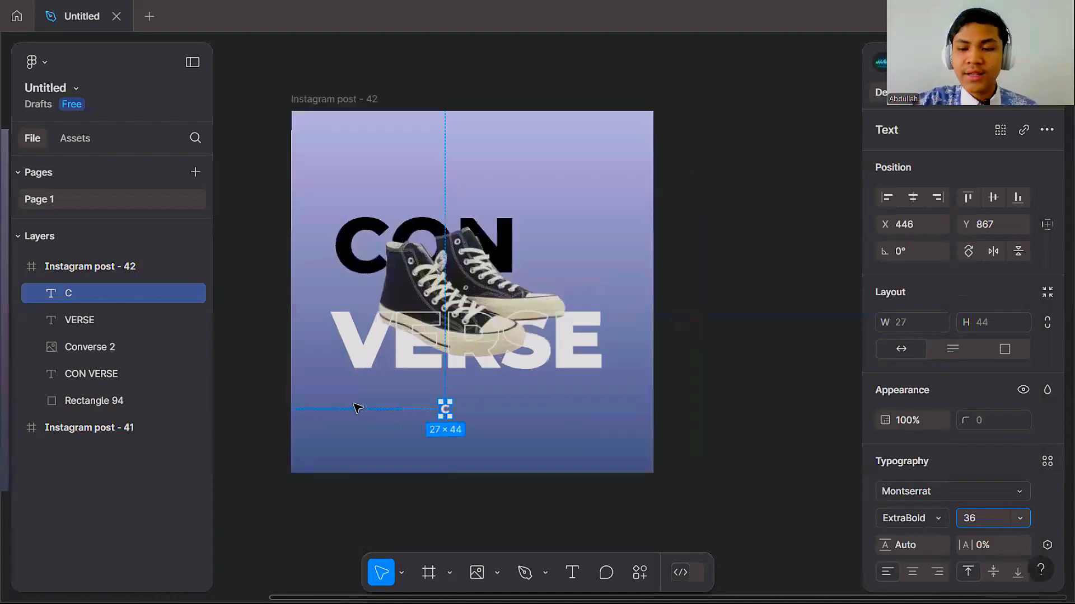
# Step: Move the C text to just below the VERSE lettering, at about X 370, Y 800, and open it for editing
pyautogui.scroll(4, 395, 399)
pyautogui.moveTo(512, 425); pyautogui.dragTo(466, 367)
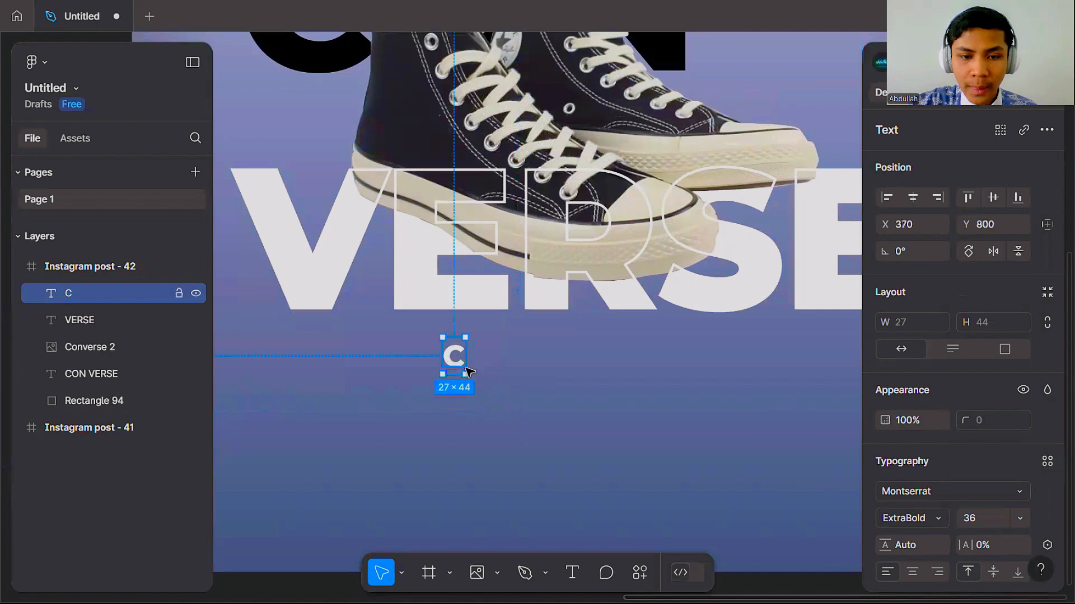
pyautogui.doubleClick(464, 359)
pyautogui.click(466, 347)
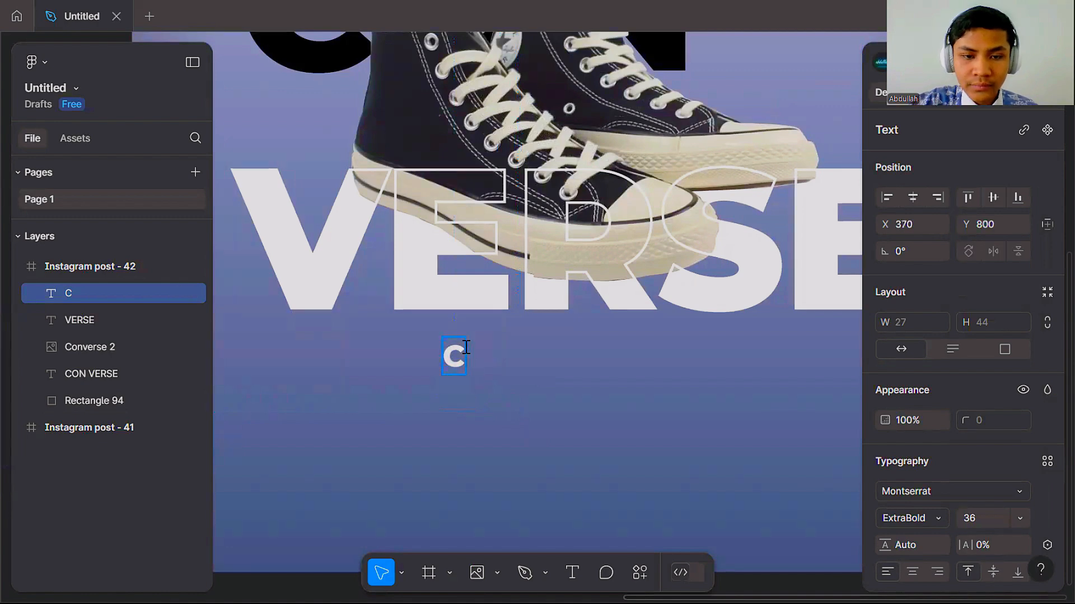
pyautogui.write('ONVERSE')
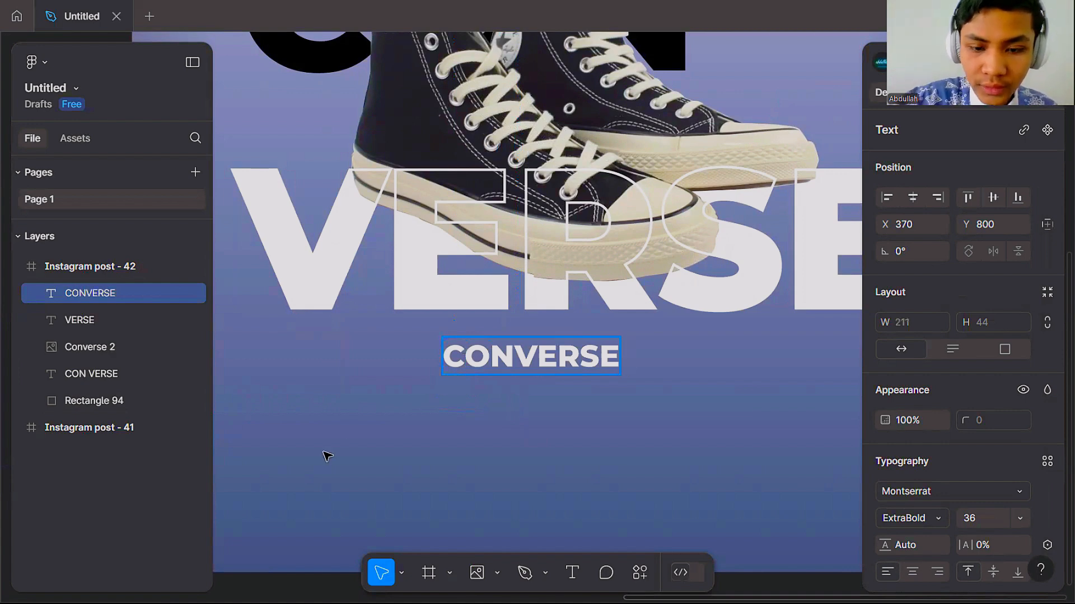
pyautogui.press('BackSpace')
pyautogui.press('BackSpace')
pyautogui.press('BackSpace')
pyautogui.press('BackSpace')
pyautogui.press('BackSpace')
pyautogui.press('BackSpace')
pyautogui.press('BackSpace')
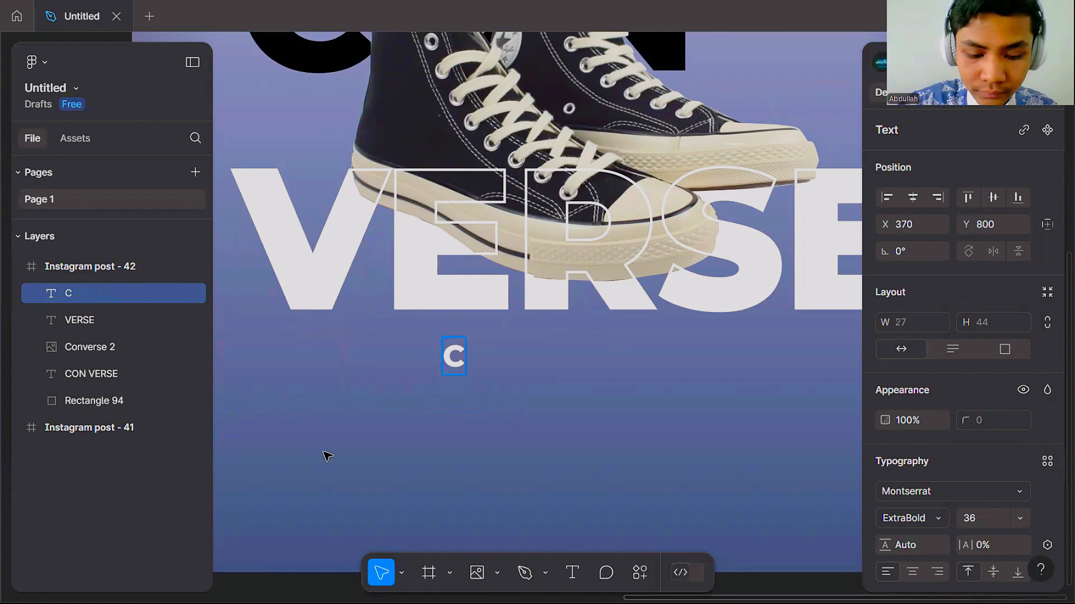
# Step: Complete the C text in mixed case so it reads Converse
pyautogui.write('ocnverse')
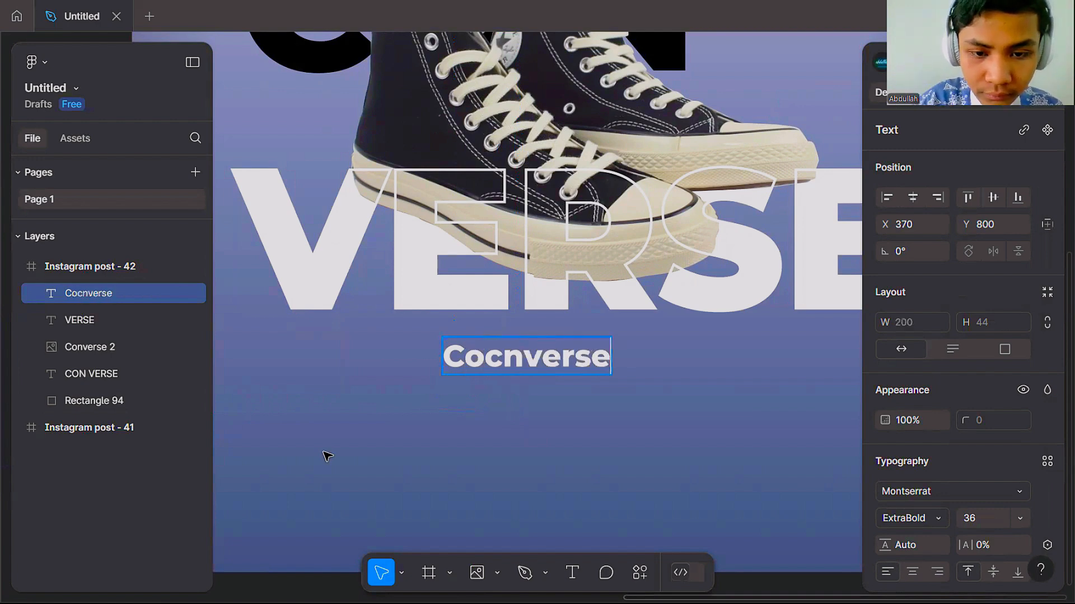
pyautogui.press('BackSpace')
pyautogui.press('BackSpace')
pyautogui.press('BackSpace')
pyautogui.press('BackSpace')
pyautogui.press('BackSpace')
pyautogui.press('BackSpace')
pyautogui.press('BackSpace')
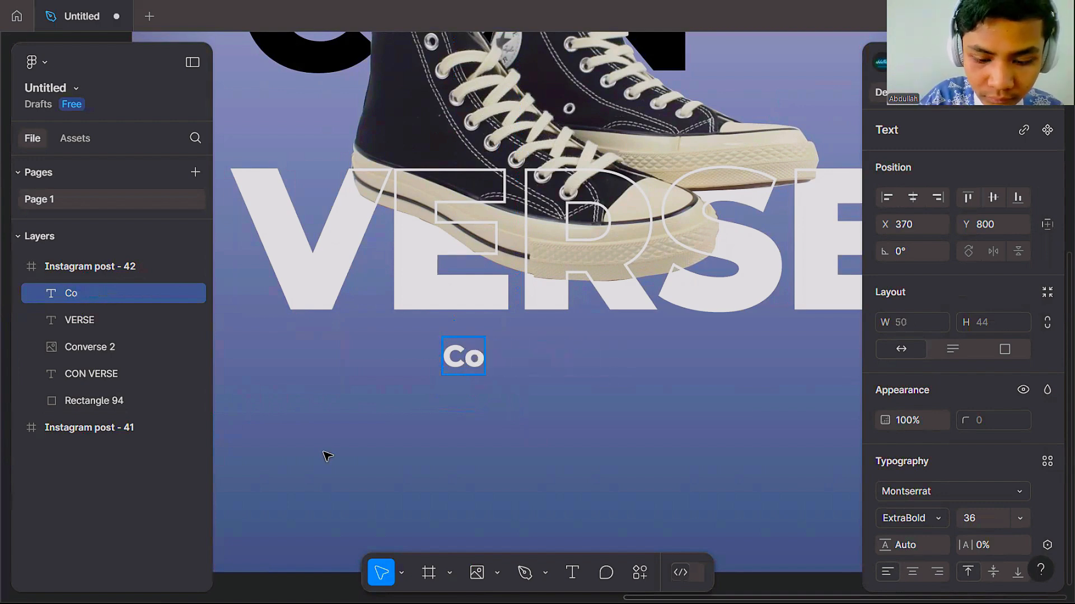
pyautogui.write('nverse')
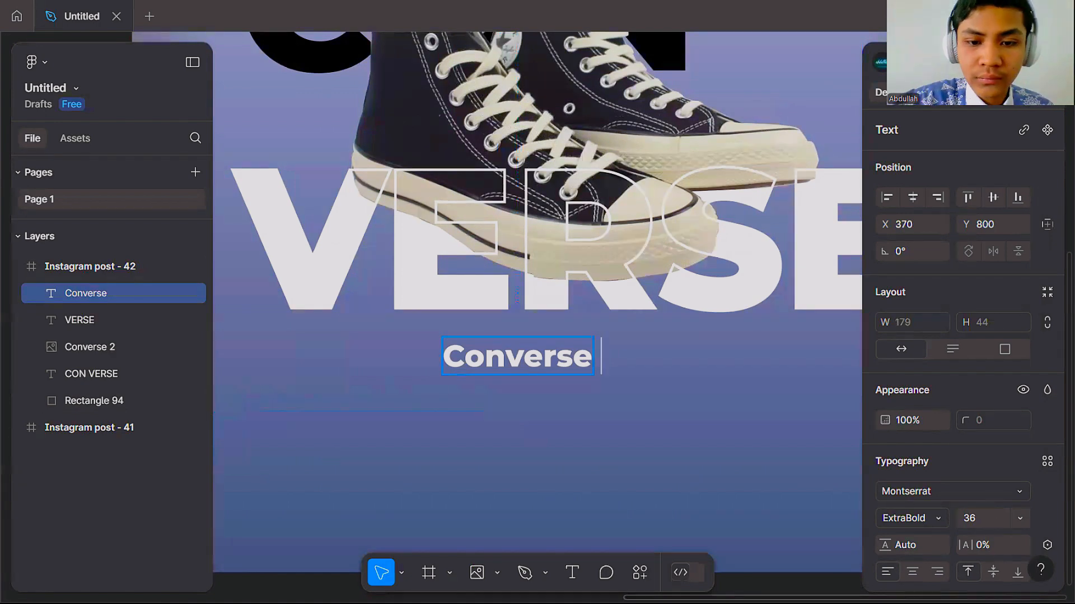
# Step: Extend the Converse text to read "Converse High Chuck Taylor 70s"
pyautogui.scroll(-5, 641, 356)
pyautogui.hotkey('ctrl', 'a')
pyautogui.scroll(5, 641, 355)
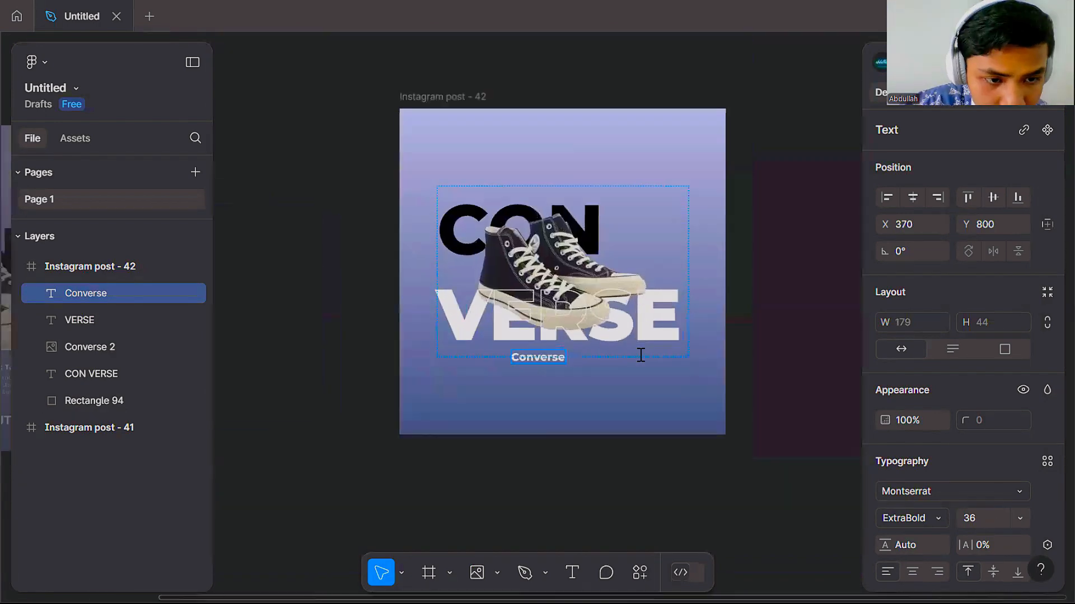
pyautogui.write('High')
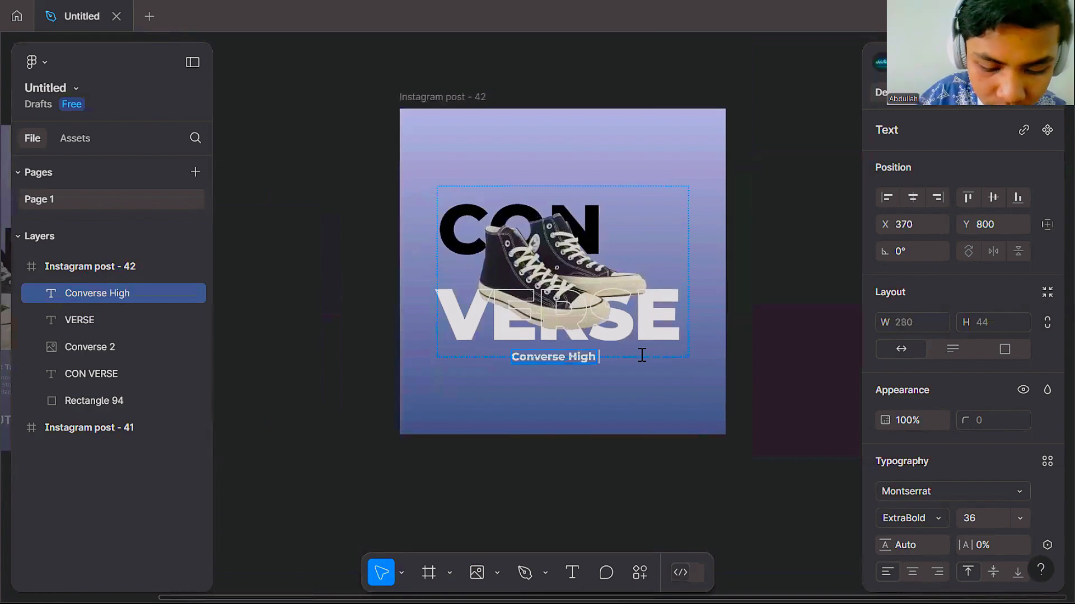
pyautogui.write(' Chuck Tay')
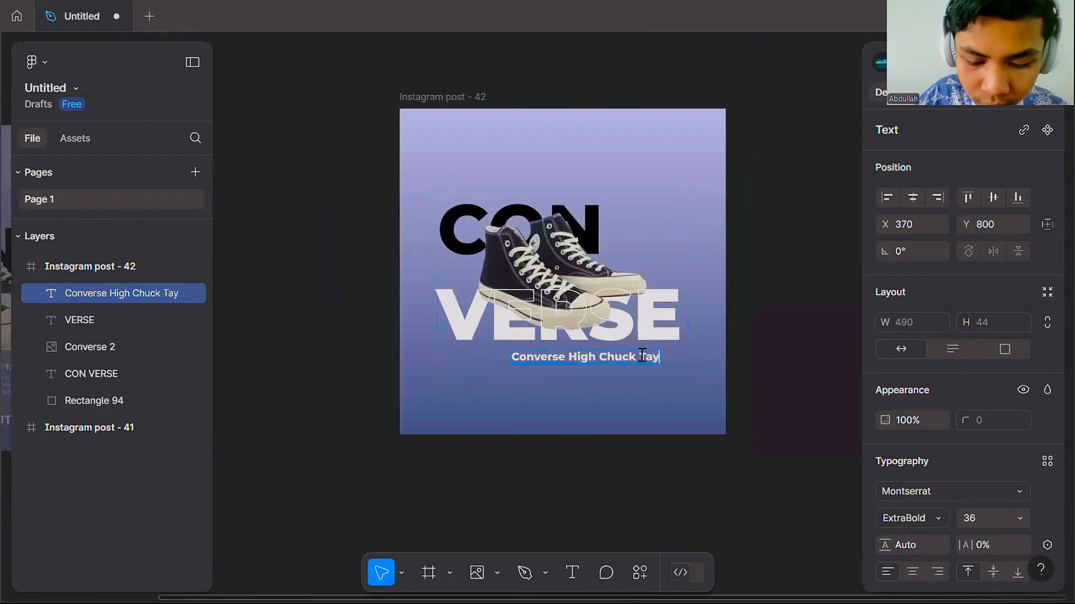
pyautogui.write('lor 70s')
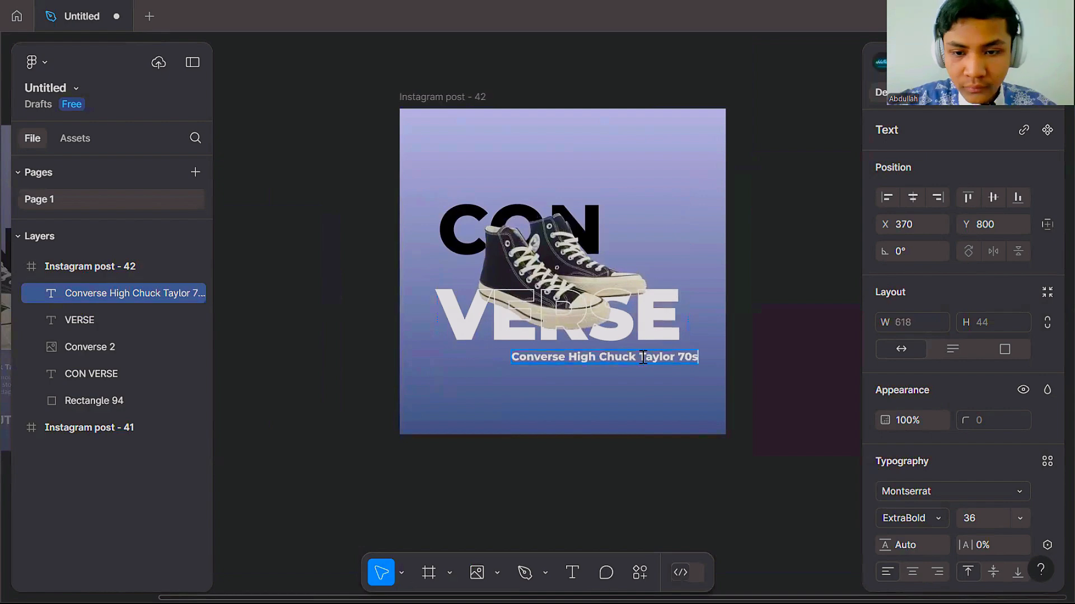
pyautogui.press('Escape')
# Step: Set the product name's font weight to Bold and its font size to 32
pyautogui.moveTo(501, 478)
pyautogui.mouseDown()
pyautogui.moveTo(674, 444)
pyautogui.moveTo(772, 454)
pyautogui.moveTo(565, 448)
pyautogui.mouseUp()
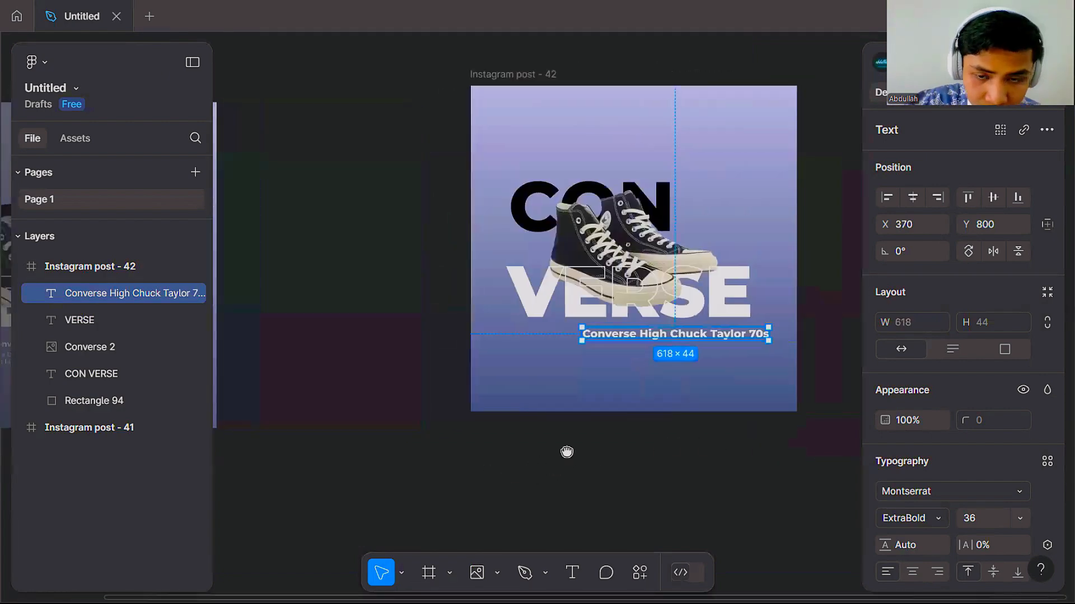
pyautogui.scroll(-3, 921, 489)
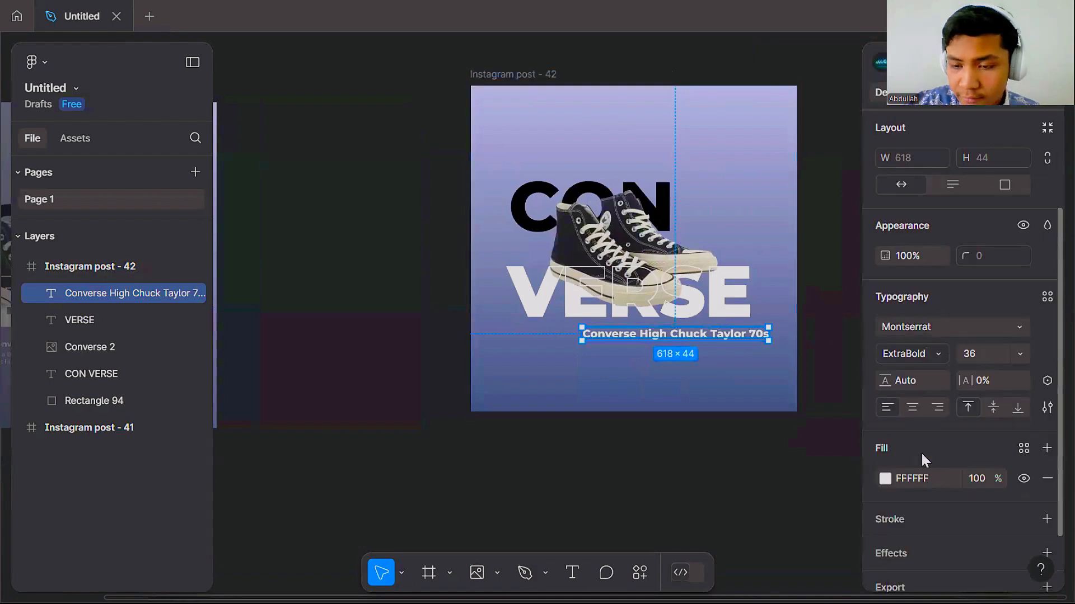
pyautogui.click(918, 354)
pyautogui.click(926, 331)
pyautogui.scroll(2, 782, 335)
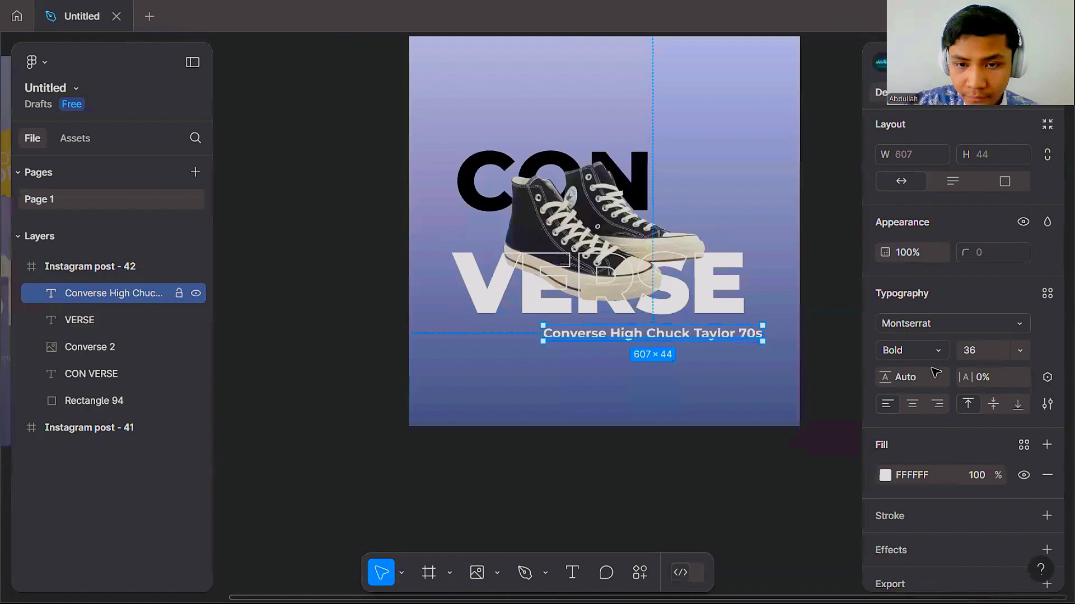
pyautogui.click(1019, 351)
pyautogui.scroll(2, 732, 335)
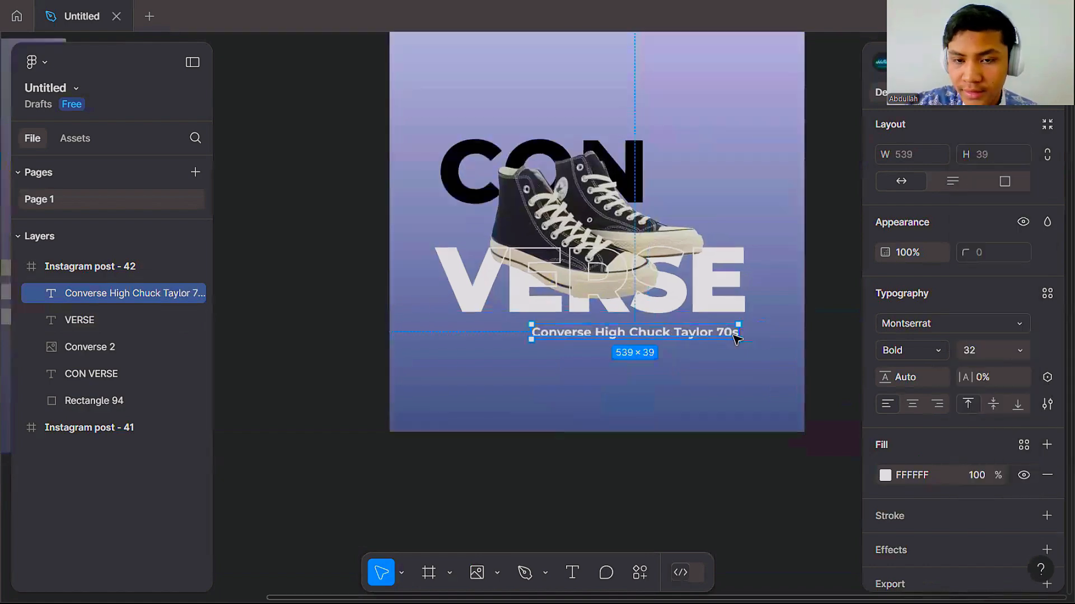
# Step: Move the product name to the horizontal centre of the frame, directly under VERSE at about X 270, Y 791
pyautogui.moveTo(594, 338); pyautogui.dragTo(566, 335)
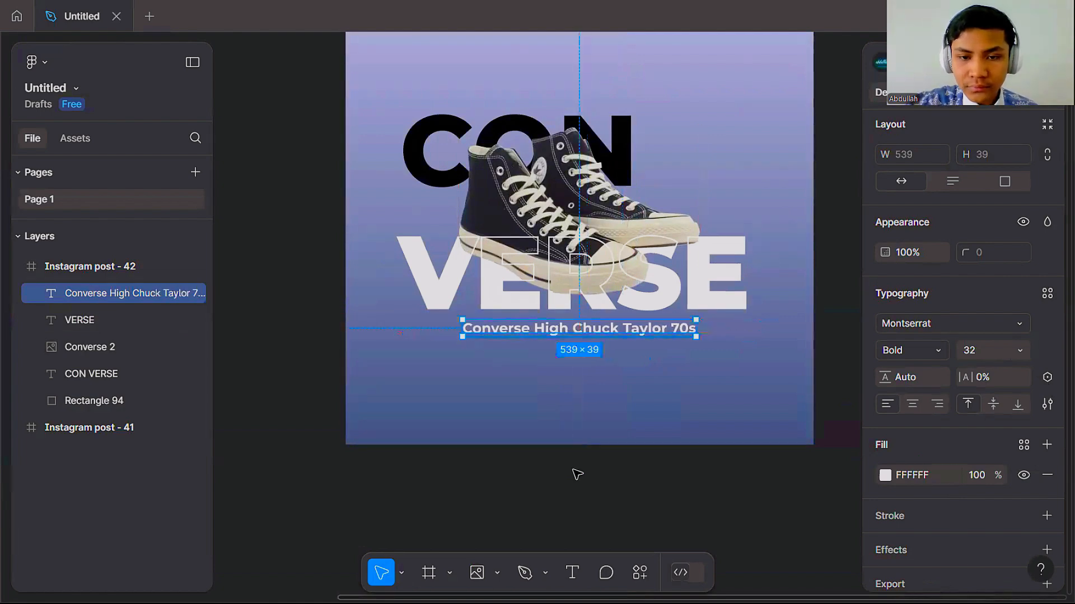
pyautogui.click(576, 472)
pyautogui.click(604, 334)
pyautogui.click(605, 334)
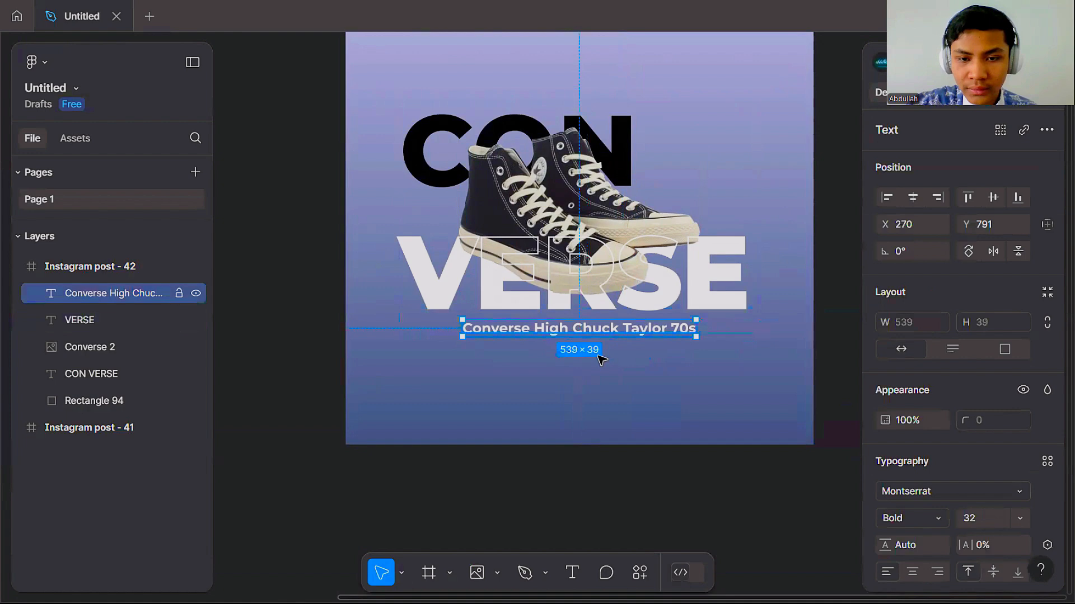
pyautogui.click(579, 512)
pyautogui.press('t')
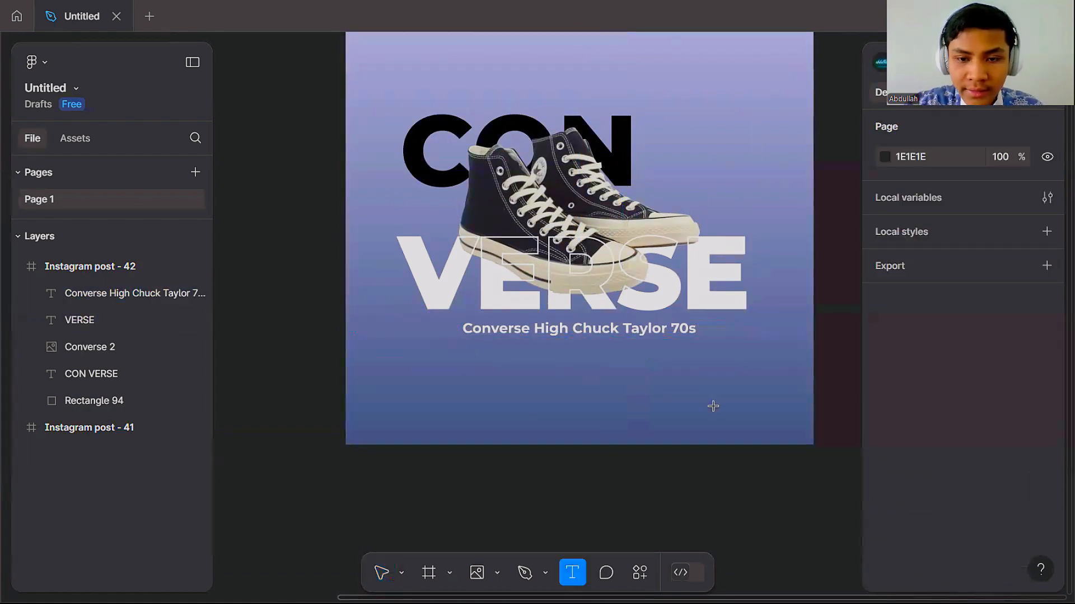
pyautogui.moveTo(713, 406); pyautogui.dragTo(728, 404)
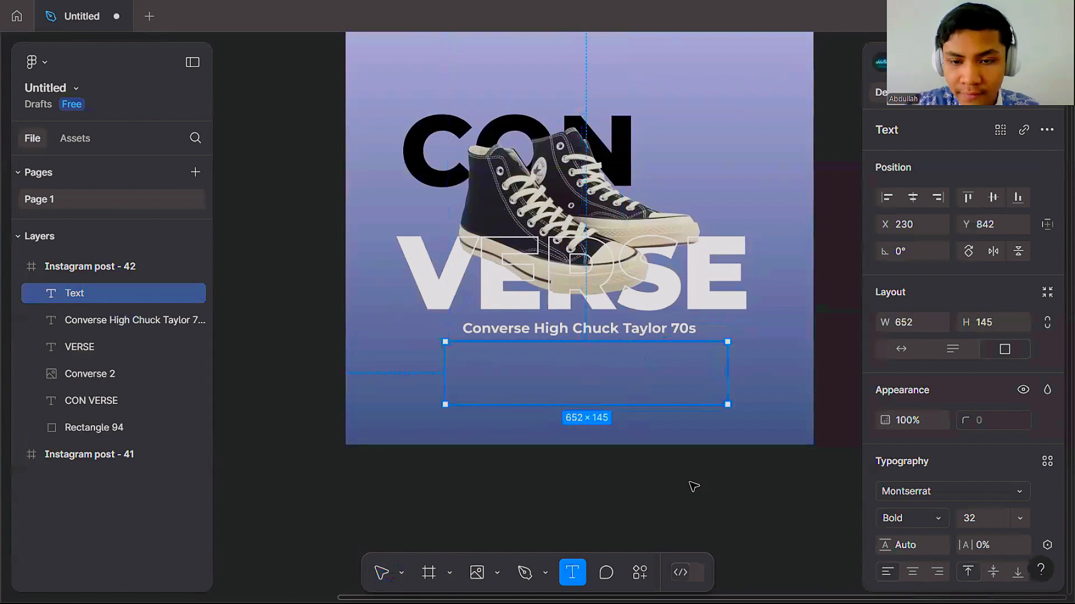
pyautogui.press('Escape')
# Step: Copy the description paragraph starting "Converse is a brand" from below the product name in the original post
pyautogui.scroll(-5, 799, 355)
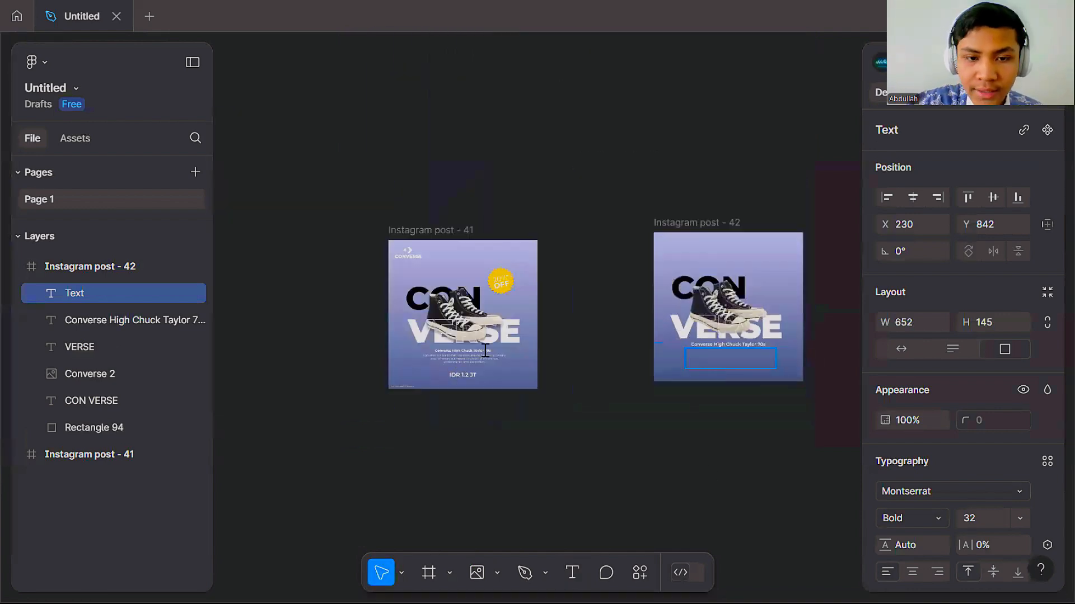
pyautogui.scroll(10, 484, 351)
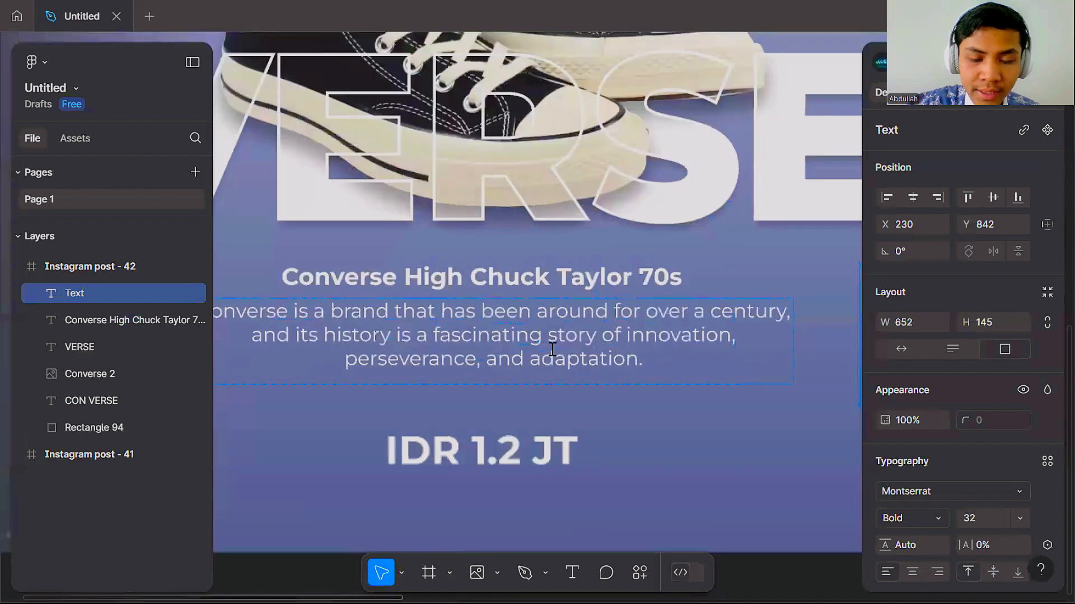
pyautogui.scroll(1, 552, 349)
pyautogui.scroll(-2, 563, 348)
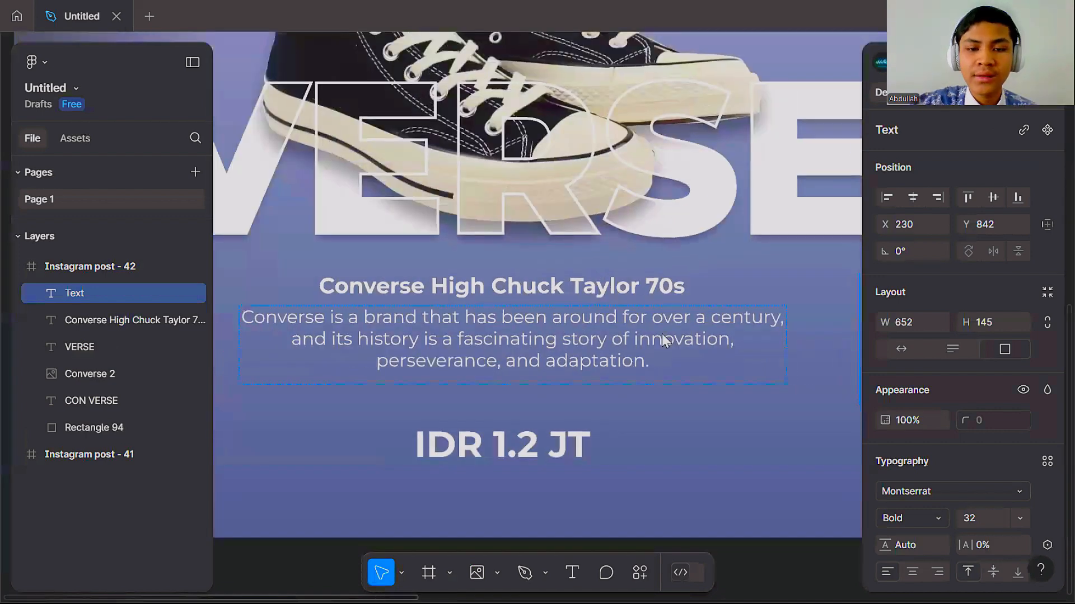
pyautogui.doubleClick(514, 349)
pyautogui.hotkey('ctrl', 'c')
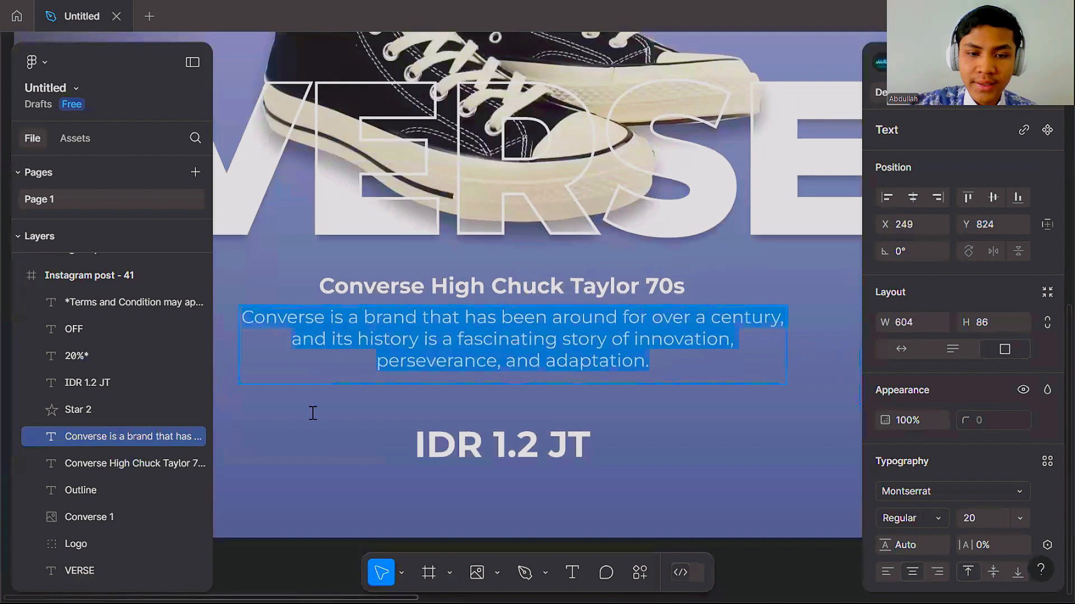
# Step: Add a text box about 723 × 121 below the new frame's product name and paste the copied description into it
pyautogui.scroll(-4, 738, 412)
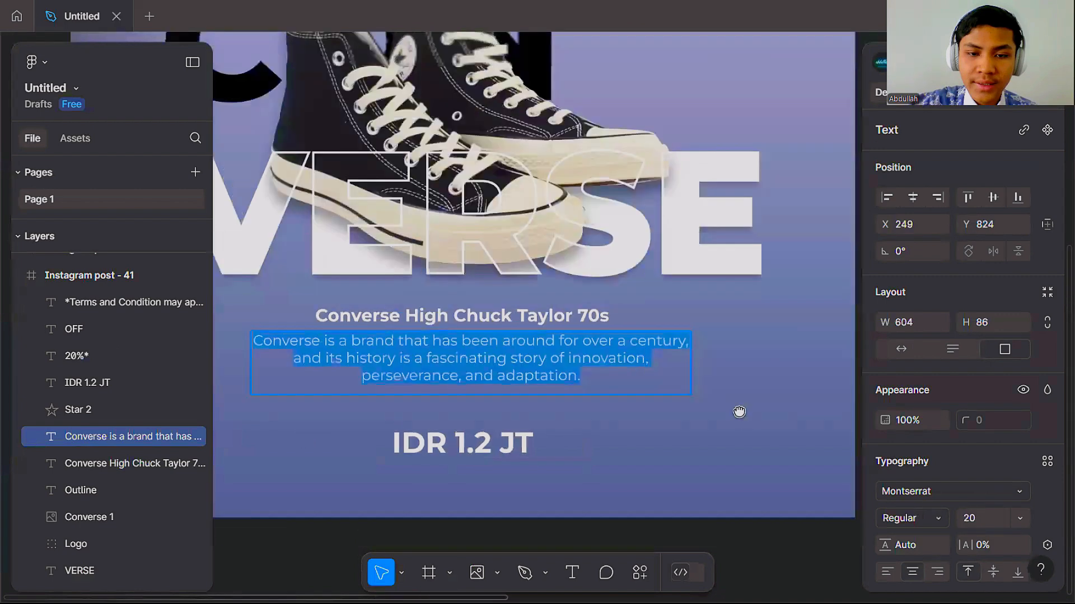
pyautogui.moveTo(739, 413); pyautogui.dragTo(431, 413)
pyautogui.moveTo(627, 377); pyautogui.dragTo(436, 390)
pyautogui.moveTo(848, 389); pyautogui.dragTo(504, 390)
pyautogui.moveTo(425, 406); pyautogui.dragTo(858, 376)
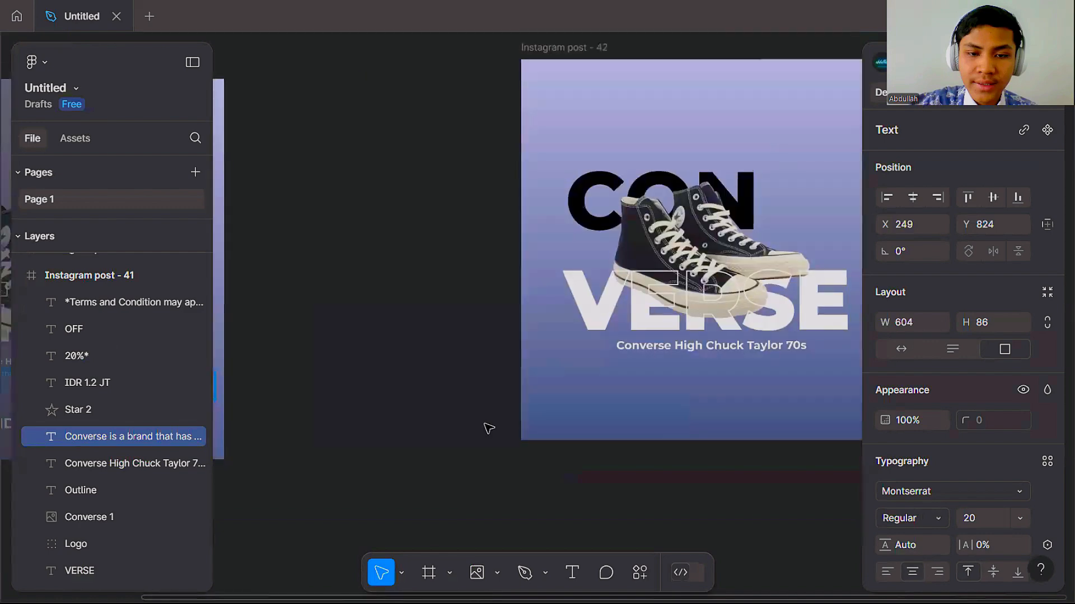
pyautogui.moveTo(487, 427); pyautogui.dragTo(357, 447)
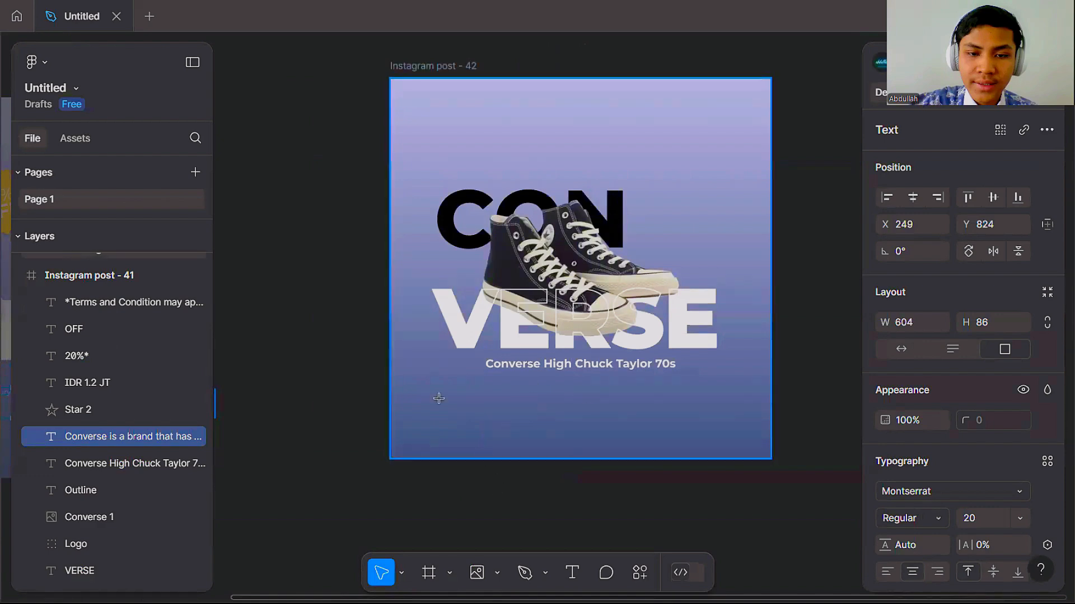
pyautogui.press('t')
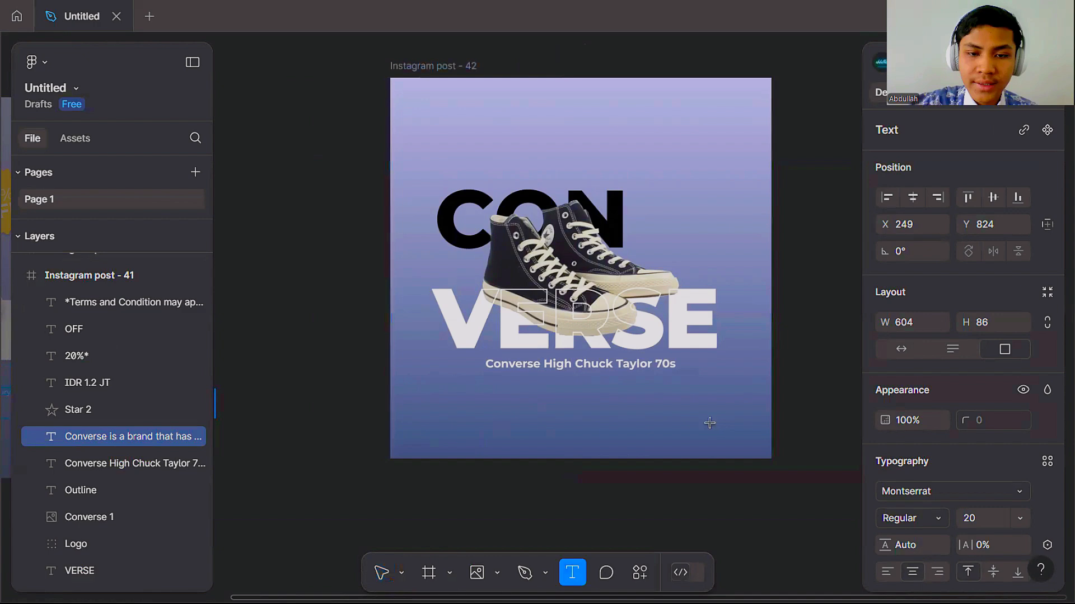
pyautogui.moveTo(454, 380); pyautogui.dragTo(711, 424)
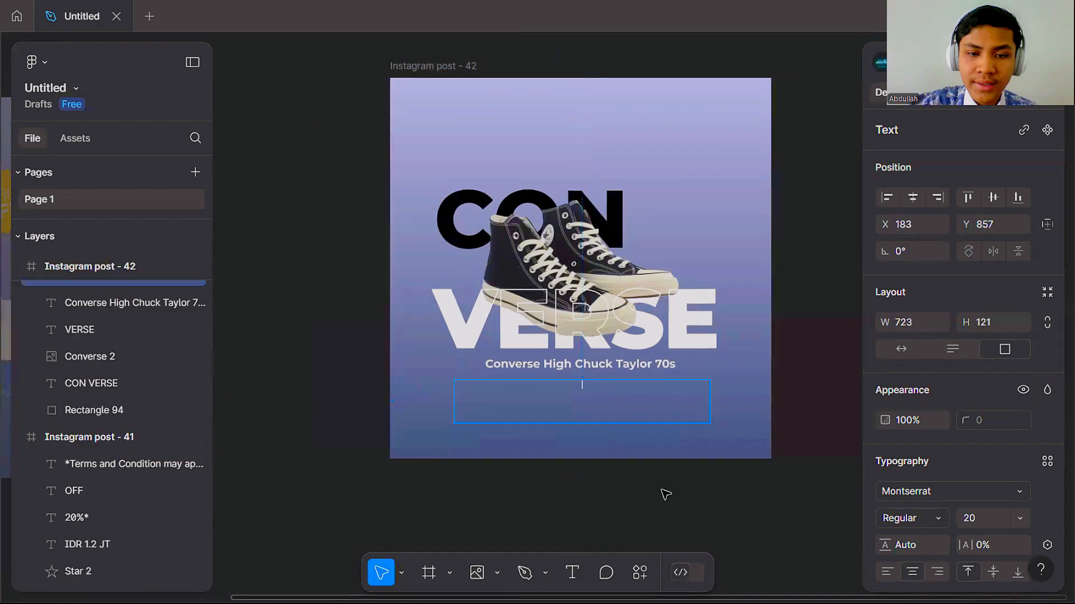
pyautogui.hotkey('ctrl', 'v')
pyautogui.press('Escape')
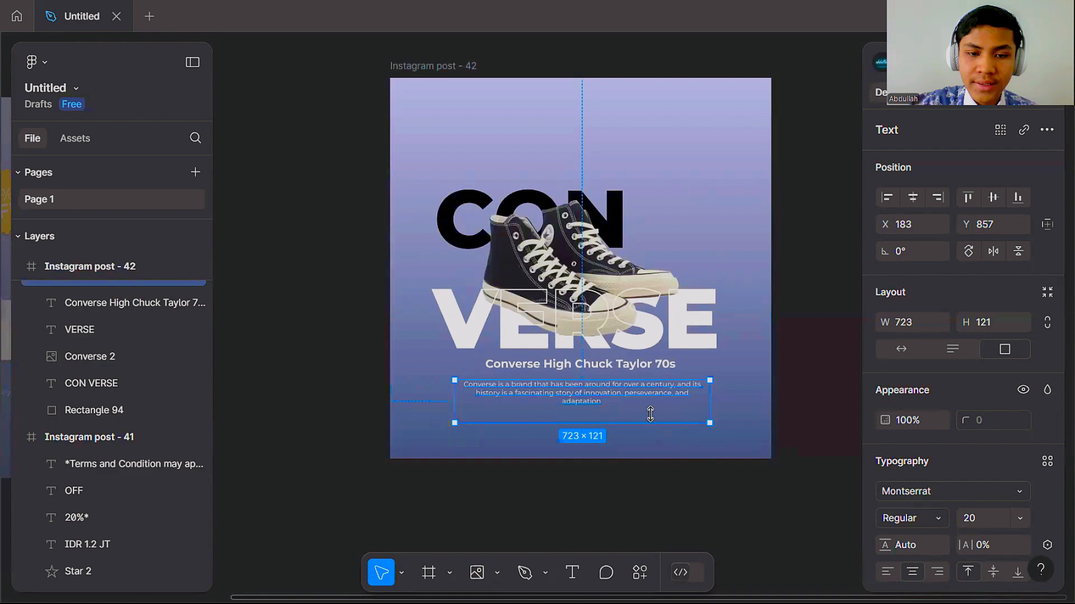
# Step: Reduce the description box's height to about 88 and move it to about X 201, Y 855
pyautogui.moveTo(649, 414); pyautogui.dragTo(601, 393)
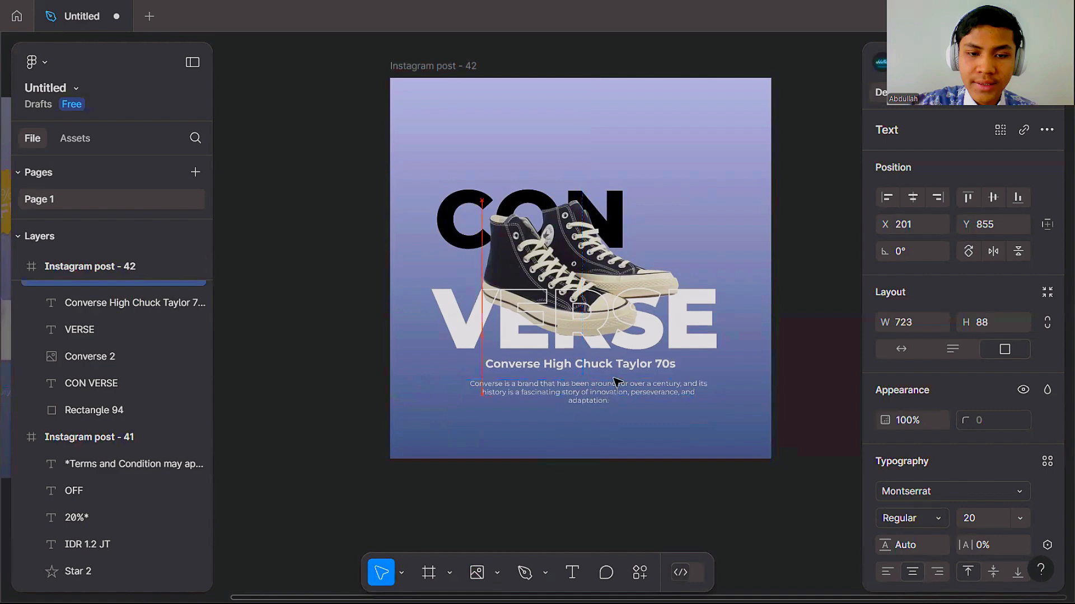
pyautogui.scroll(-2, 634, 348)
pyautogui.scroll(2, 636, 351)
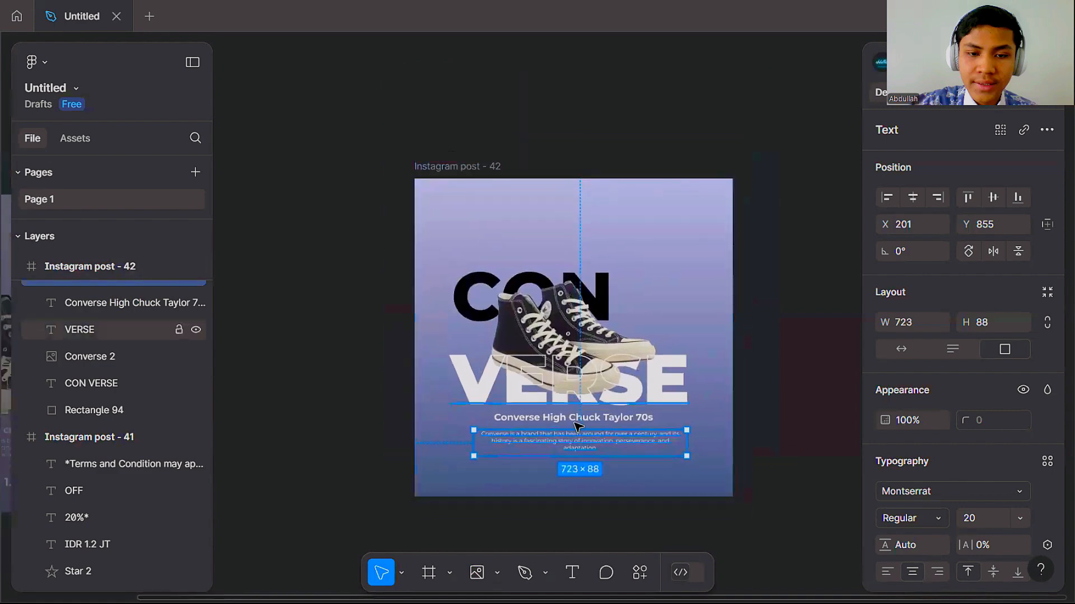
# Step: Align the description, product name, VERSE and CON VERSE texts on their horizontal centres, and select only the description
pyautogui.keyDown('shift'); pyautogui.click(100, 302); pyautogui.keyUp('shift')
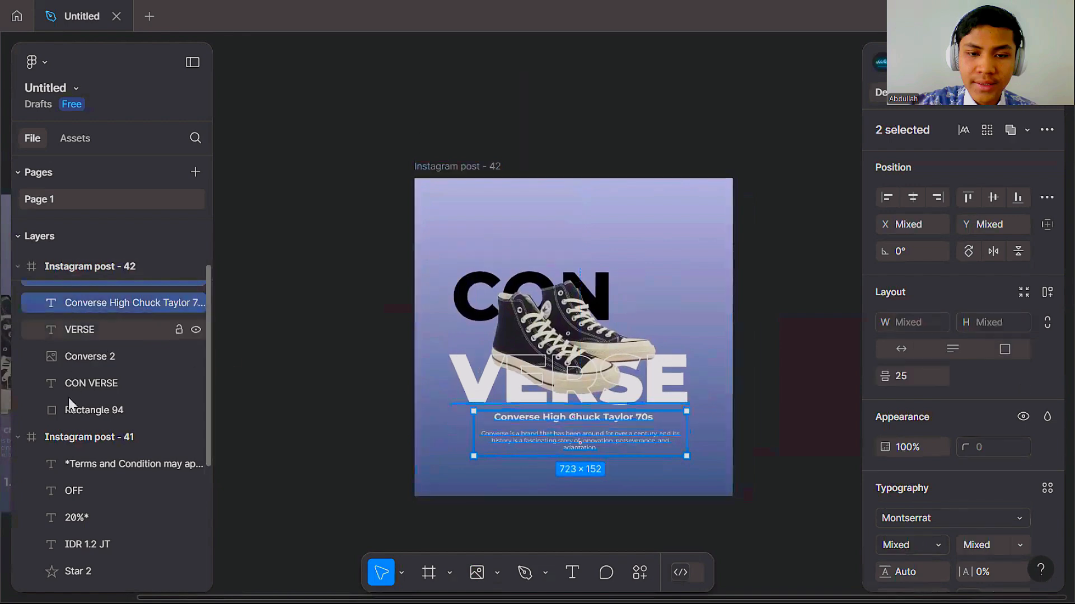
pyautogui.scroll(1, 58, 397)
pyautogui.keyDown('shift'); pyautogui.click(76, 348); pyautogui.keyUp('shift')
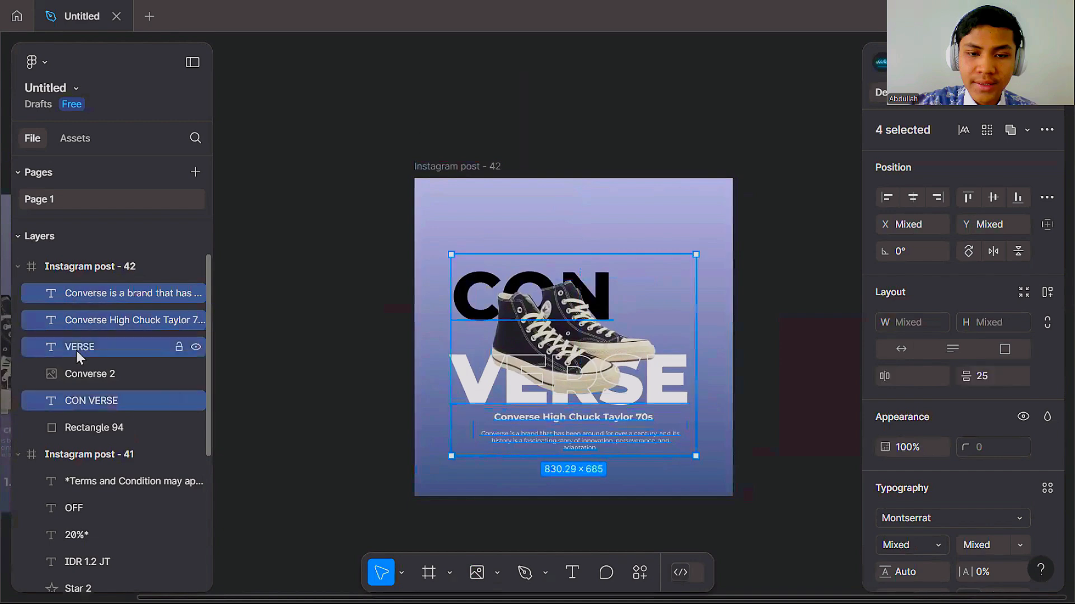
pyautogui.click(915, 198)
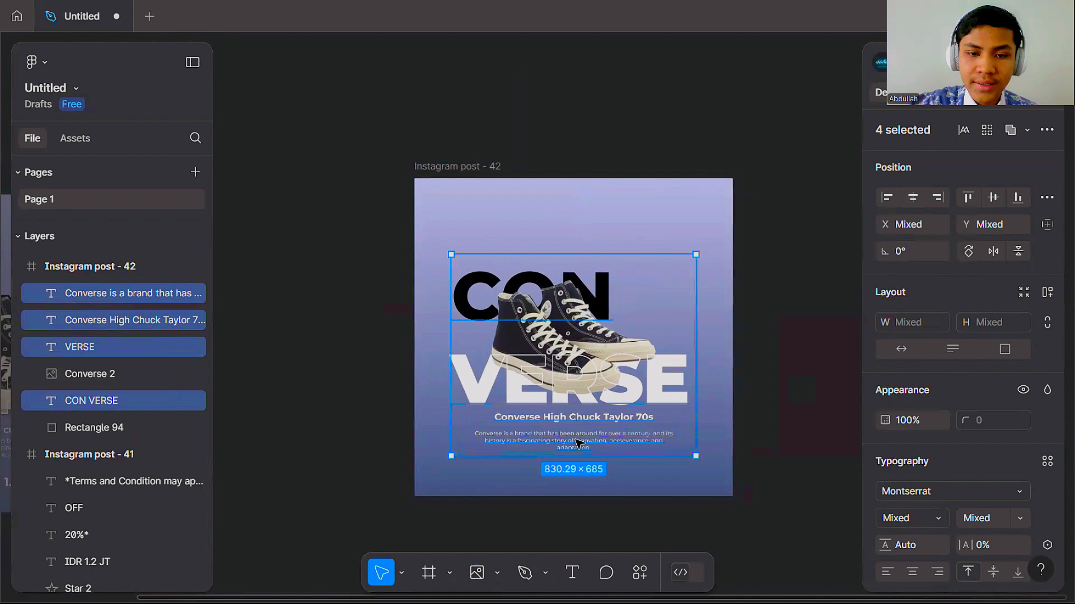
pyautogui.press('Escape')
pyautogui.click(607, 431)
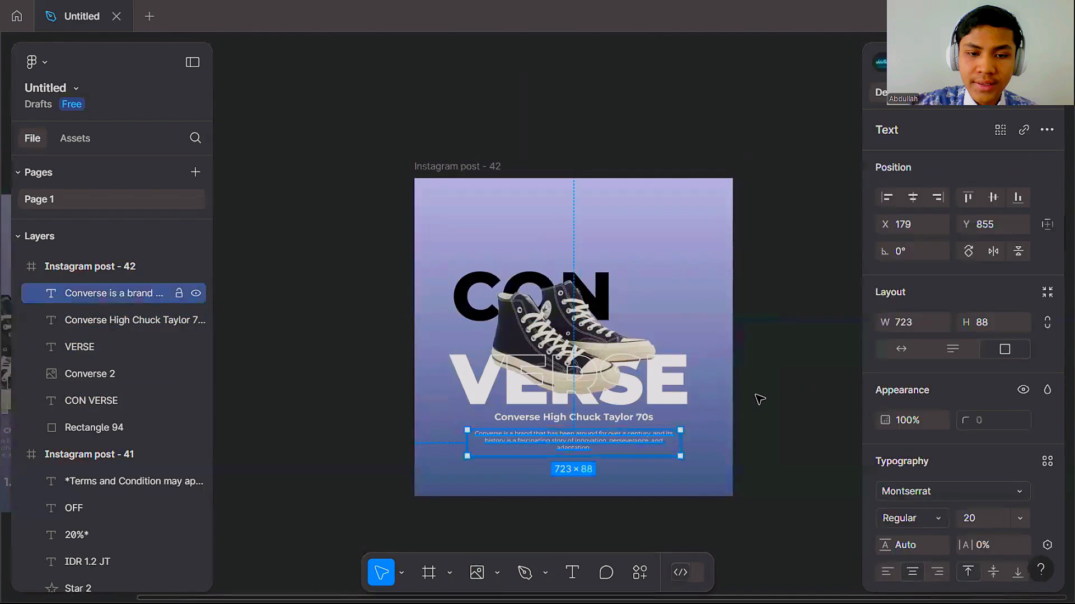
# Step: Move the description paragraph up by 6 to Y 849 and deselect it
pyautogui.press('Up')
pyautogui.press('Up')
pyautogui.press('Up')
pyautogui.press('Up')
pyautogui.press('Up')
pyautogui.press('Up')
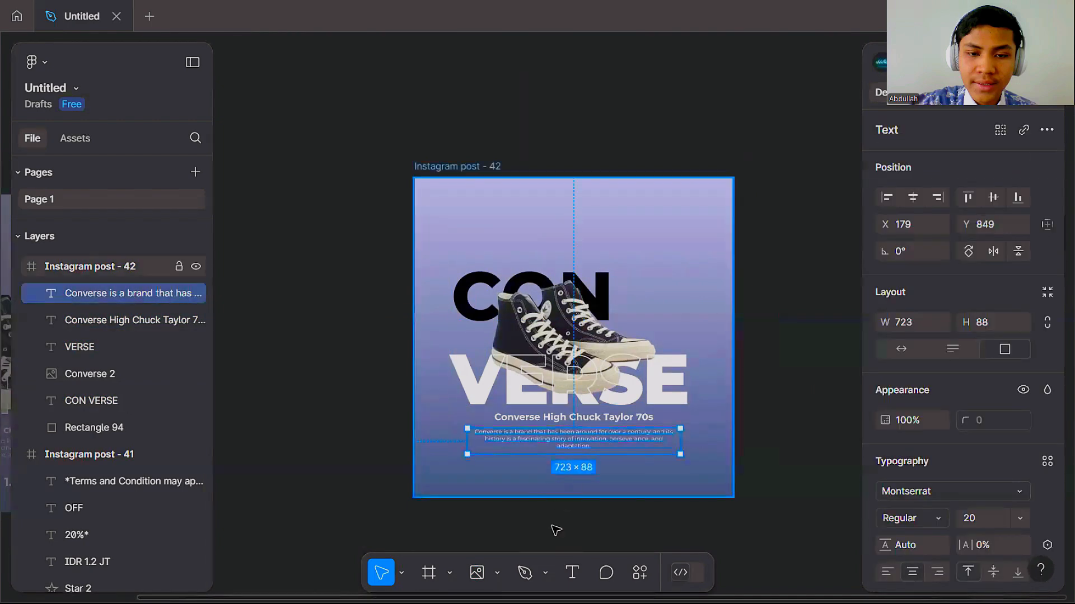
pyautogui.click(556, 530)
# Step: Add the price text "IDR 1.2 JT" below the description near the new frame's lower edge
pyautogui.scroll(-1, 595, 487)
pyautogui.scroll(2, 607, 486)
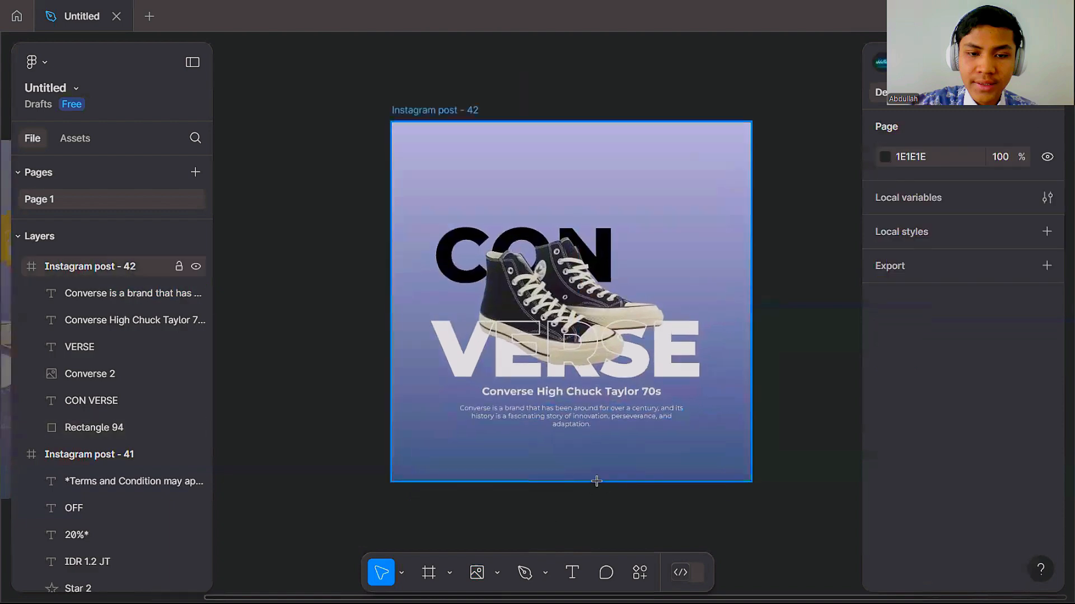
pyautogui.press('t')
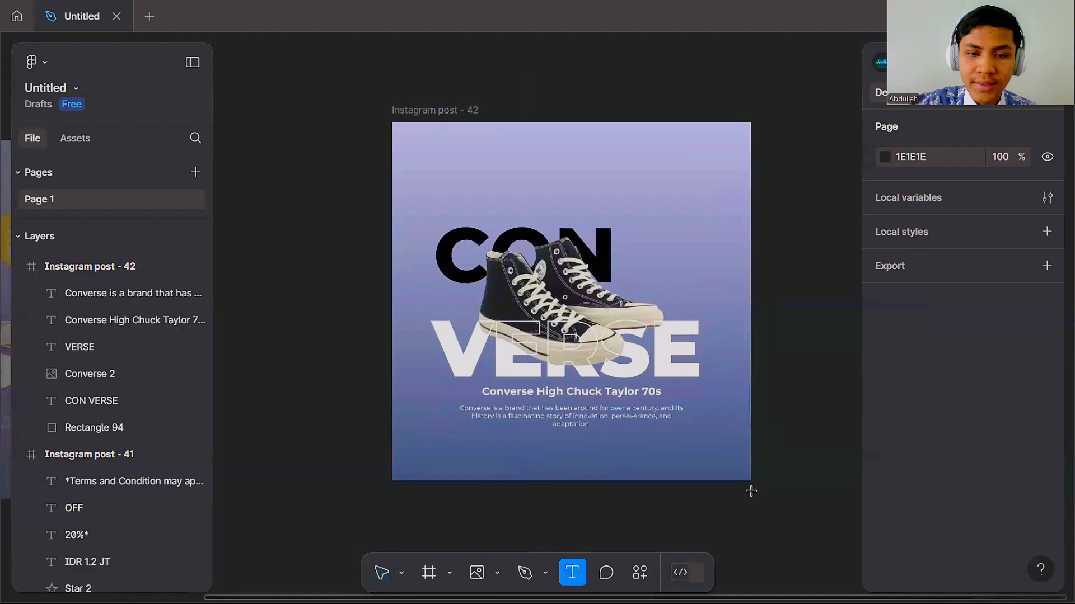
pyautogui.click(607, 505)
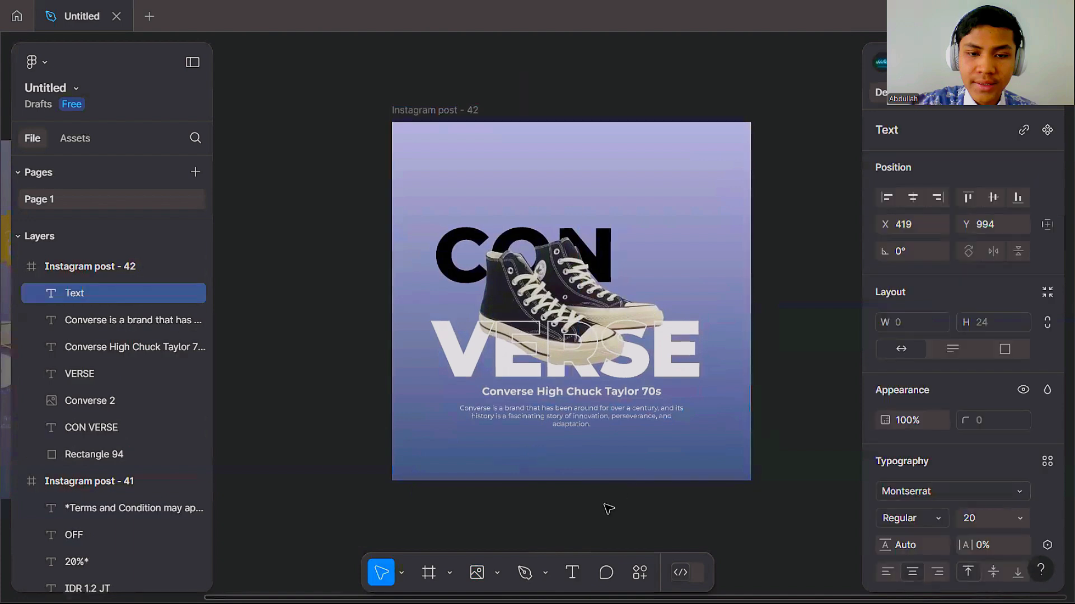
pyautogui.write('IDR 1.2')
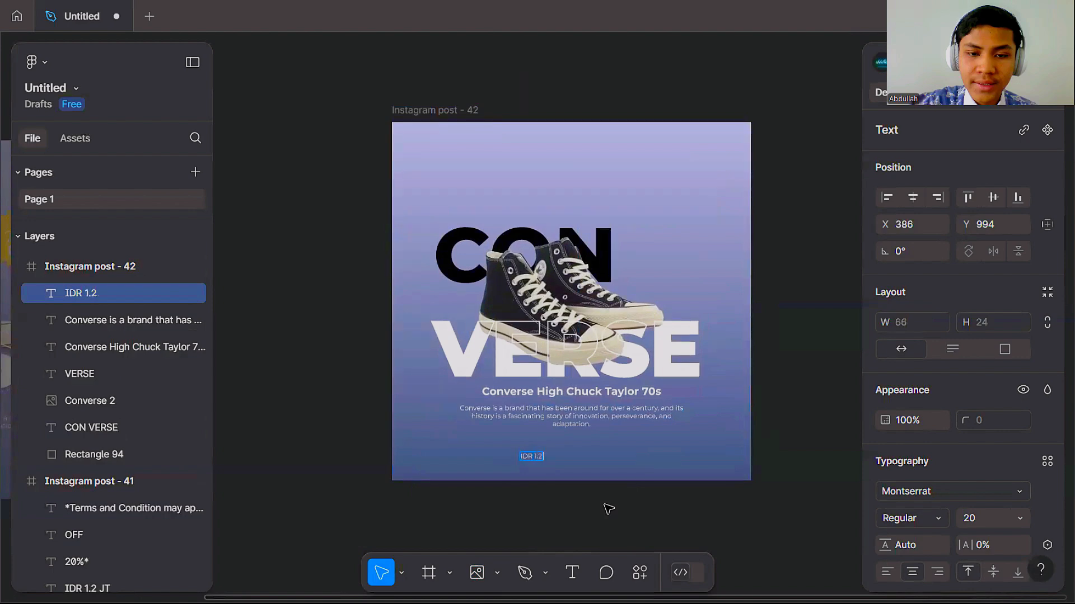
pyautogui.write(' JT')
pyautogui.press('Escape')
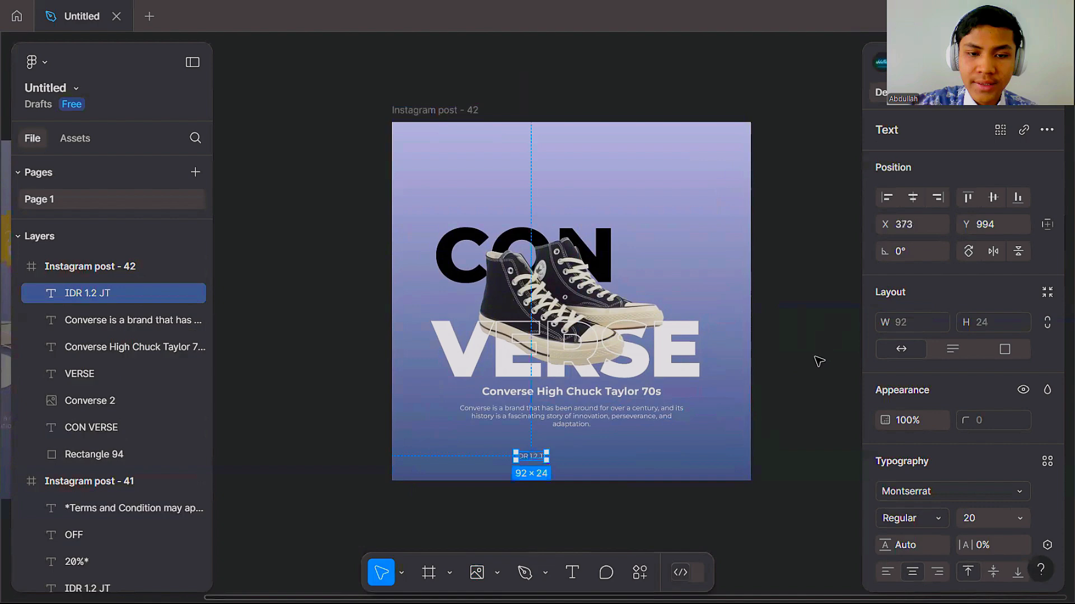
# Step: Make the IDR 1.2 JT price bold at size 40 and centre it beneath the description
pyautogui.hotkey('ctrl', 'b')
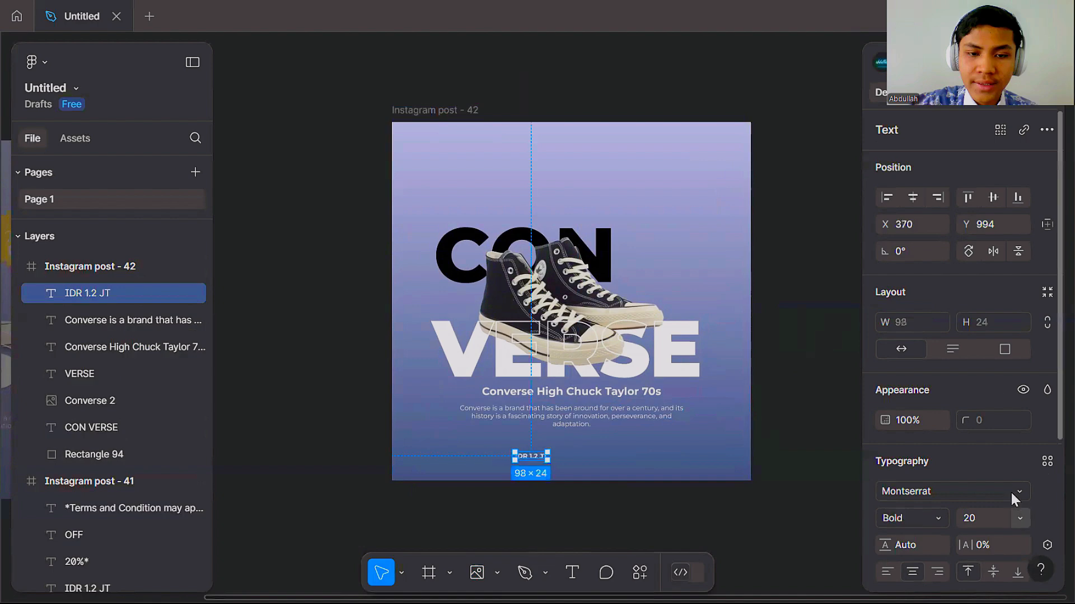
pyautogui.click(1020, 519)
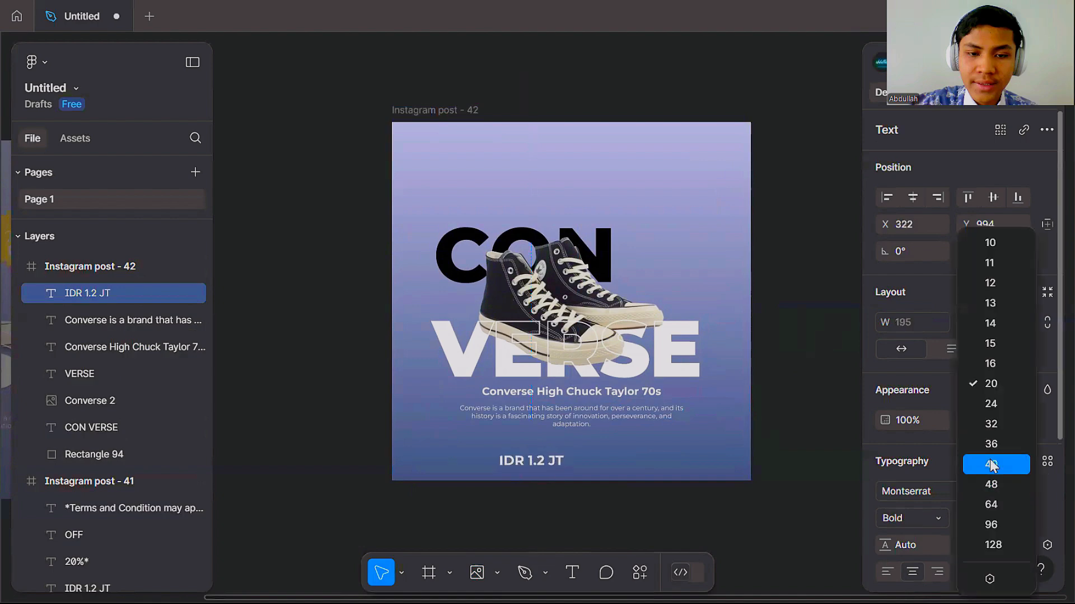
pyautogui.click(990, 464)
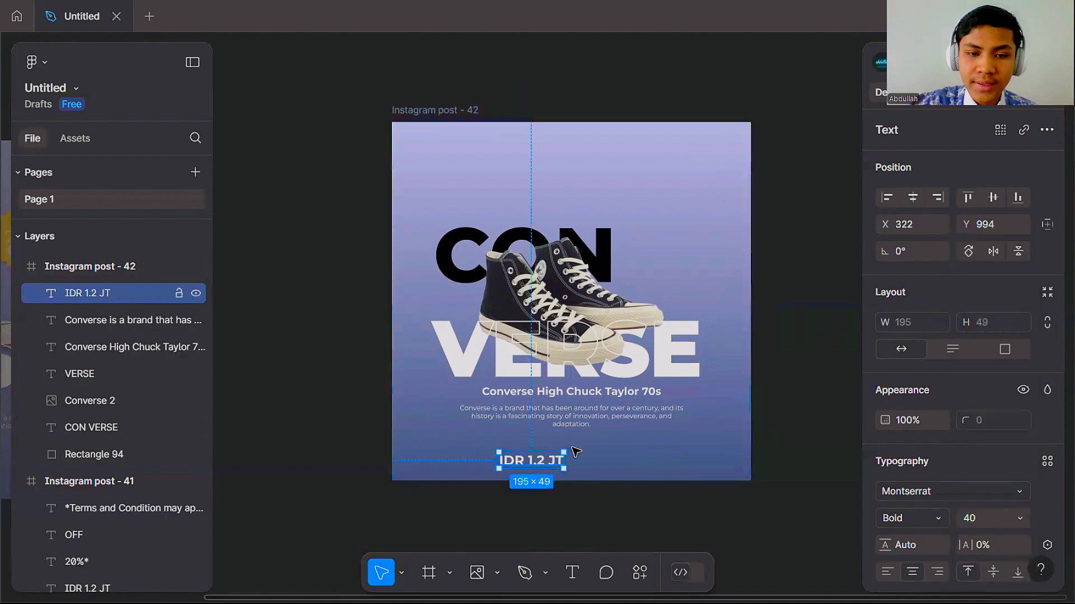
pyautogui.moveTo(545, 460); pyautogui.dragTo(582, 453)
pyautogui.click(579, 511)
pyautogui.scroll(1, 616, 463)
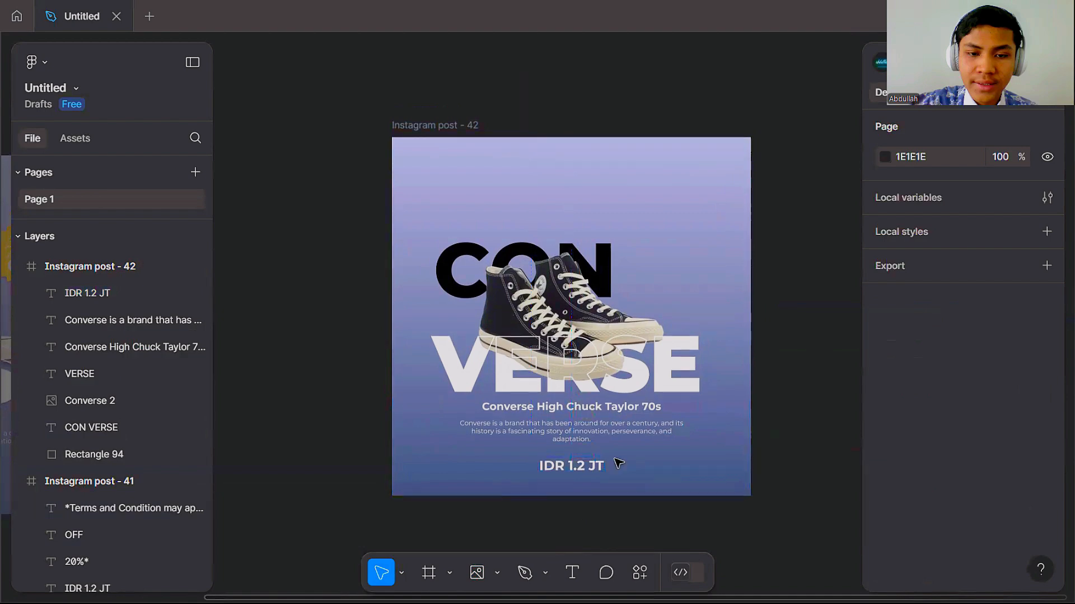
# Step: Check the original post's discount badge and draw a 189 × 189 star at about X 2163, Y -528, above the new frame
pyautogui.moveTo(309, 356); pyautogui.dragTo(577, 368)
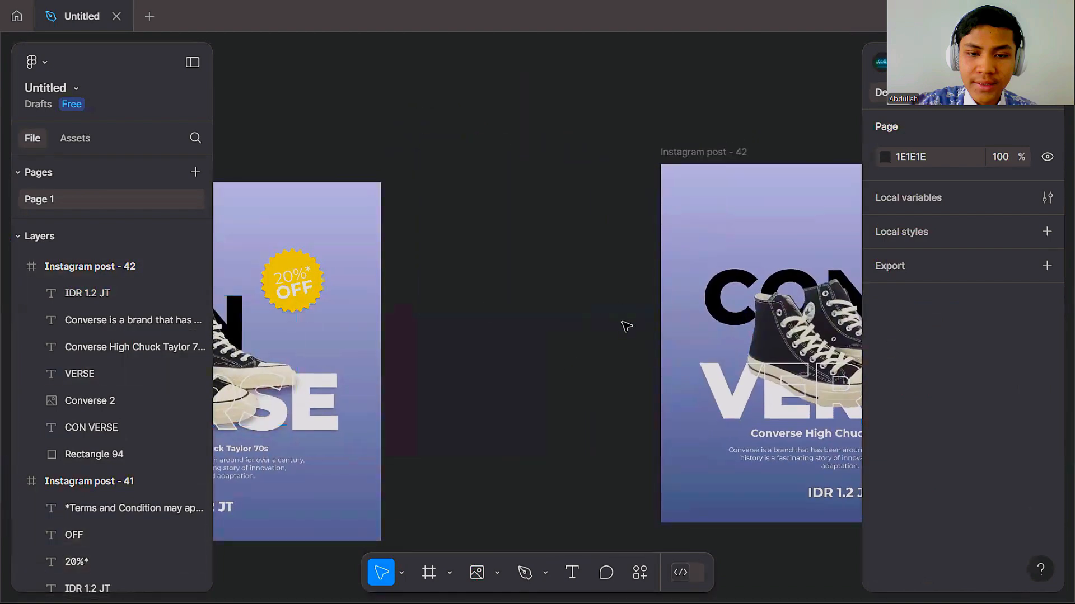
pyautogui.moveTo(623, 323); pyautogui.dragTo(377, 343)
pyautogui.scroll(3, 825, 284)
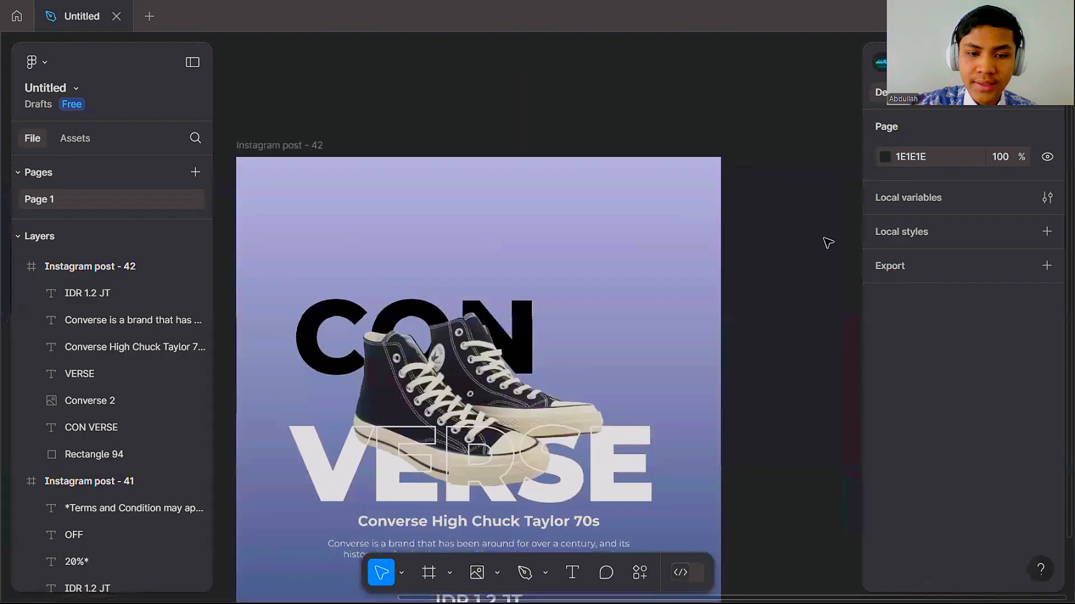
pyautogui.scroll(1, 778, 240)
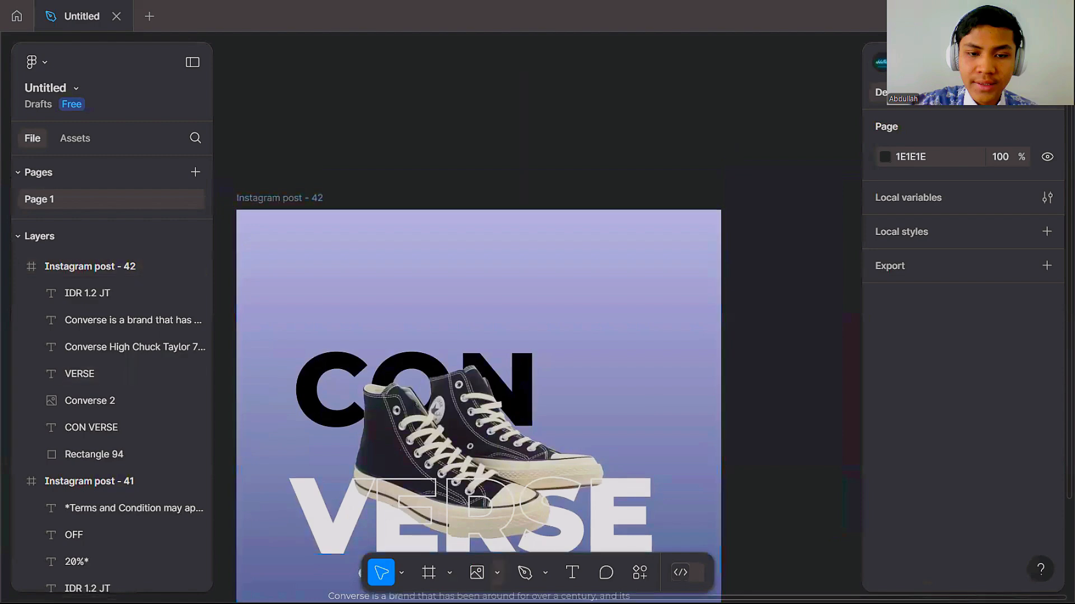
pyautogui.click(497, 572)
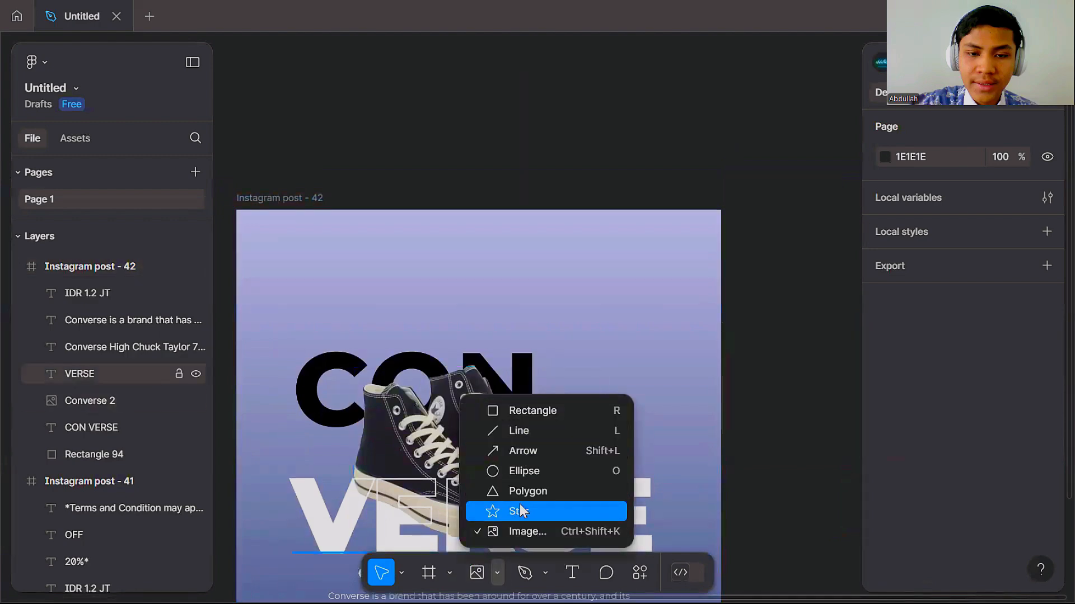
pyautogui.click(537, 510)
pyautogui.scroll(2, 573, 249)
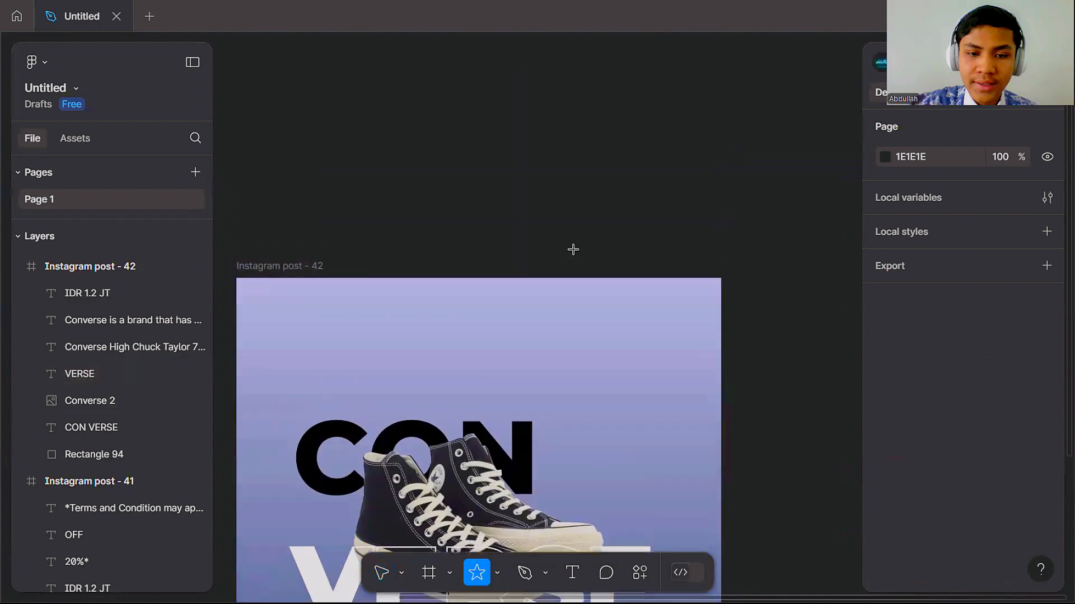
pyautogui.moveTo(546, 215); pyautogui.dragTo(631, 293)
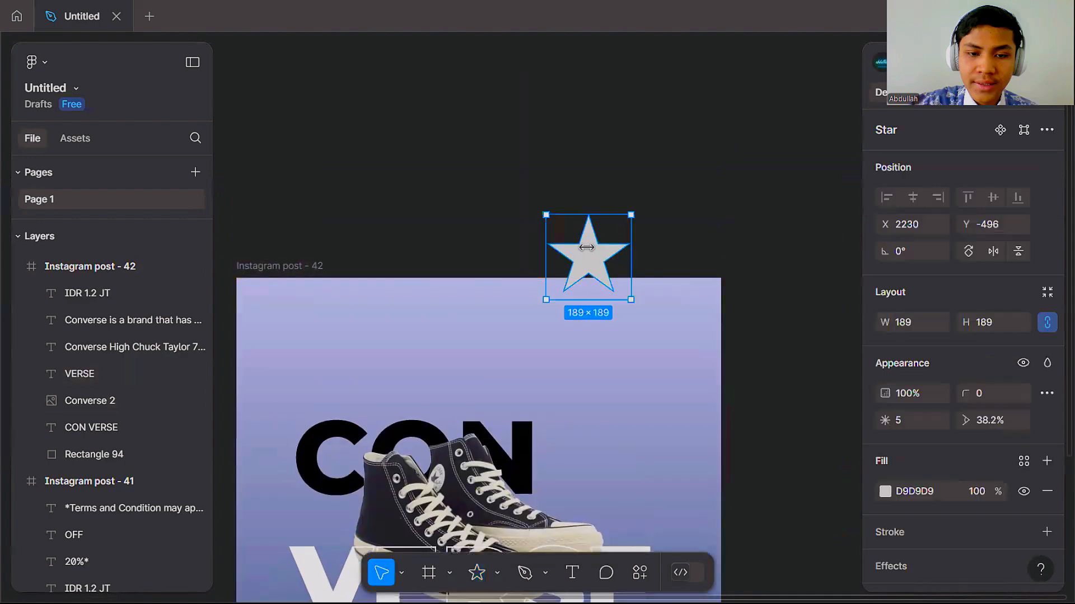
pyautogui.moveTo(588, 247); pyautogui.dragTo(558, 232)
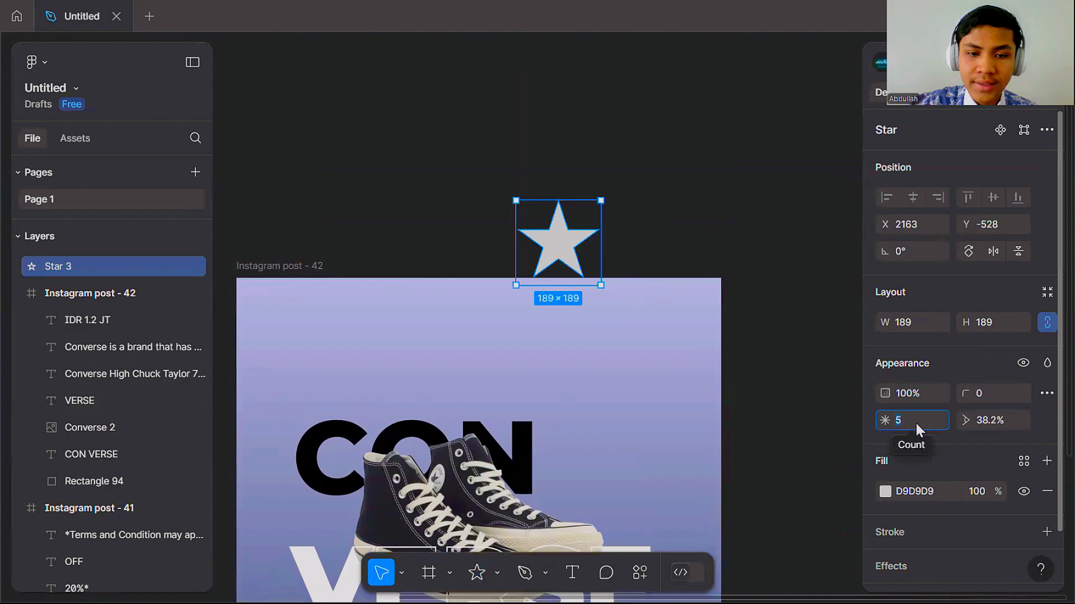
# Step: Give the star 20 points and raise its ratio to 80% to form a badge shape
pyautogui.write('20')
pyautogui.press('Return')
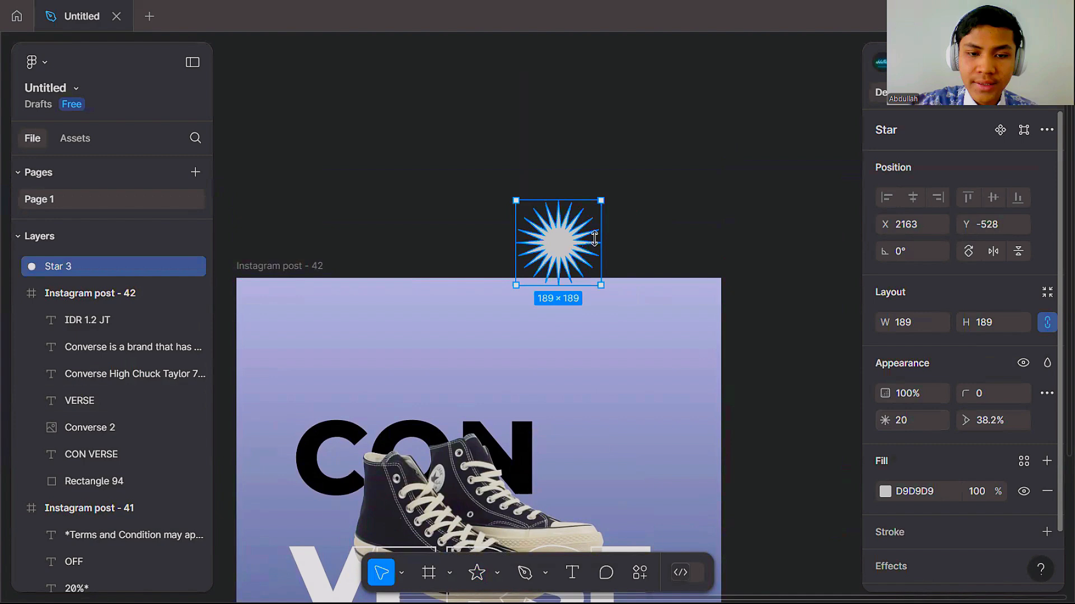
pyautogui.scroll(5, 594, 239)
pyautogui.moveTo(532, 174); pyautogui.dragTo(544, 124)
pyautogui.scroll(-3, 647, 170)
pyautogui.click(616, 175)
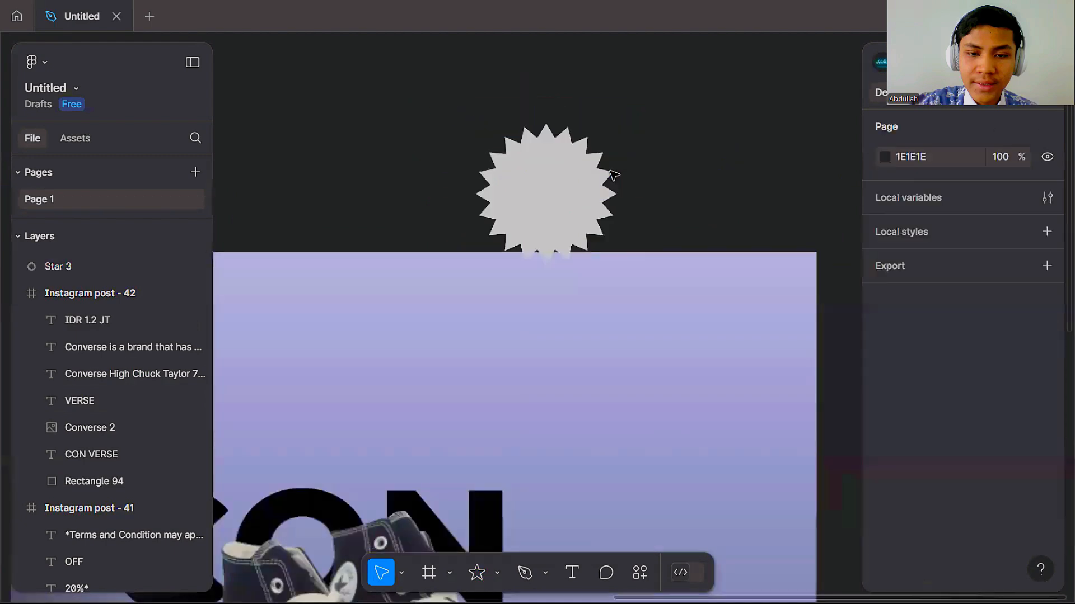
# Step: Round the star badge's points with a corner radius of 5
pyautogui.click(572, 192)
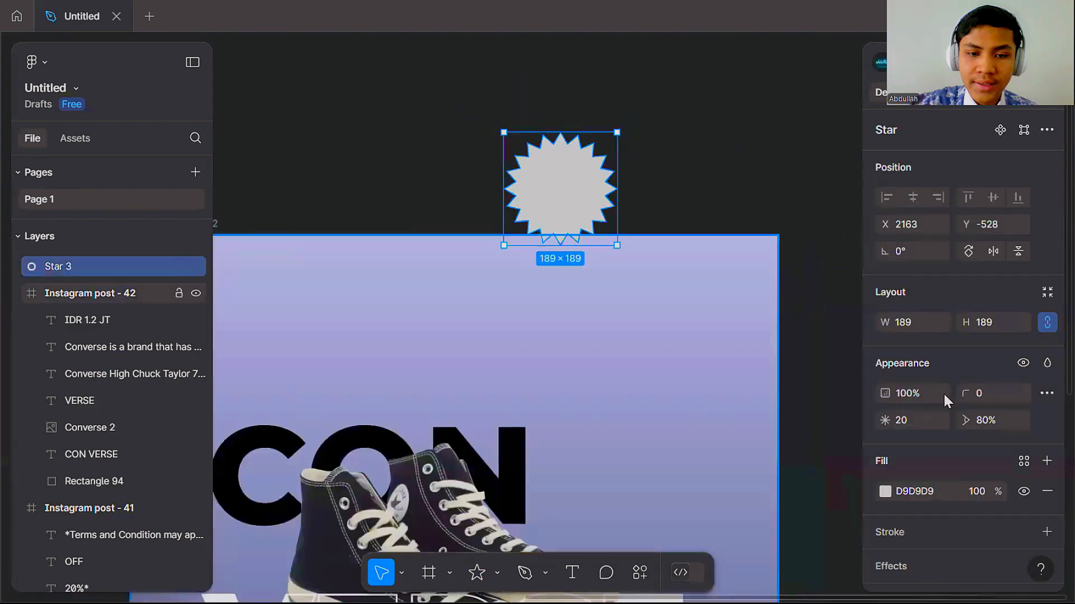
pyautogui.click(981, 391)
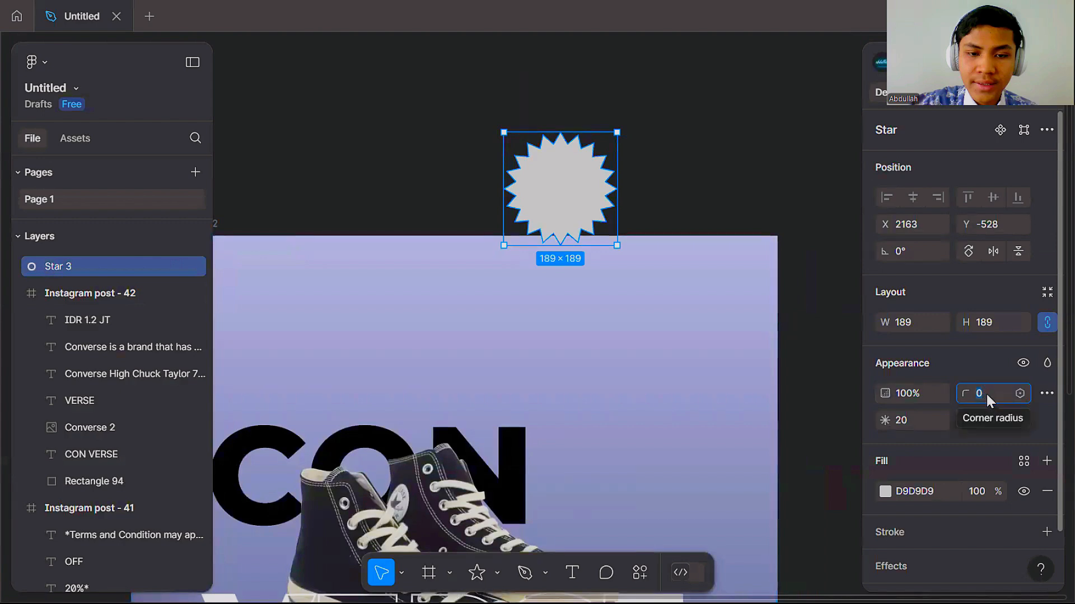
pyautogui.press('Return')
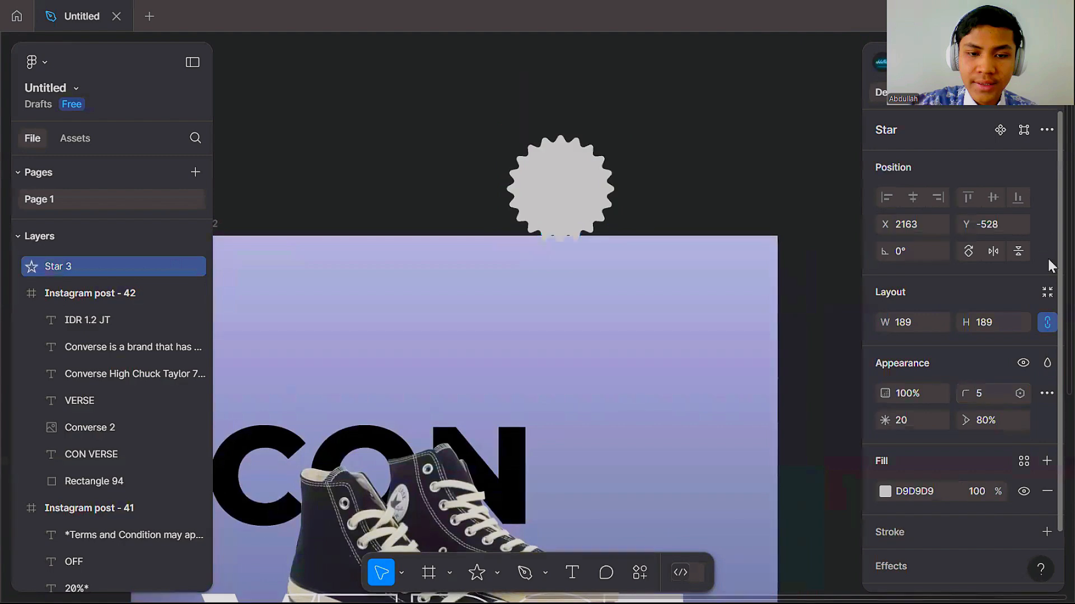
pyautogui.click(636, 120)
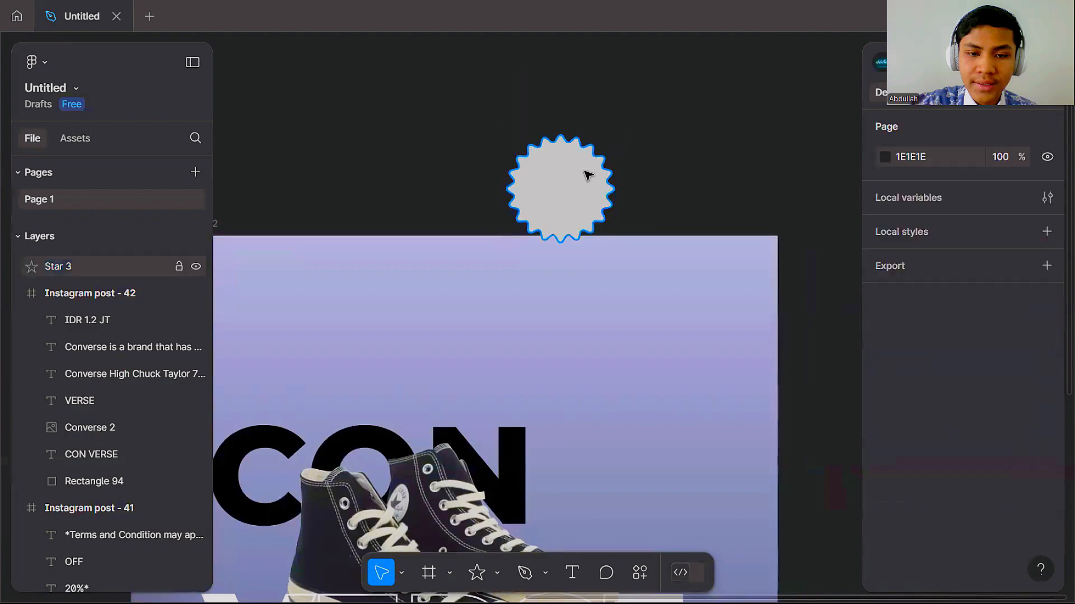
# Step: Move the star badge into the new frame, to the right of CON at about X 721, Y 272
pyautogui.scroll(-3, 588, 174)
pyautogui.moveTo(582, 178); pyautogui.dragTo(626, 364)
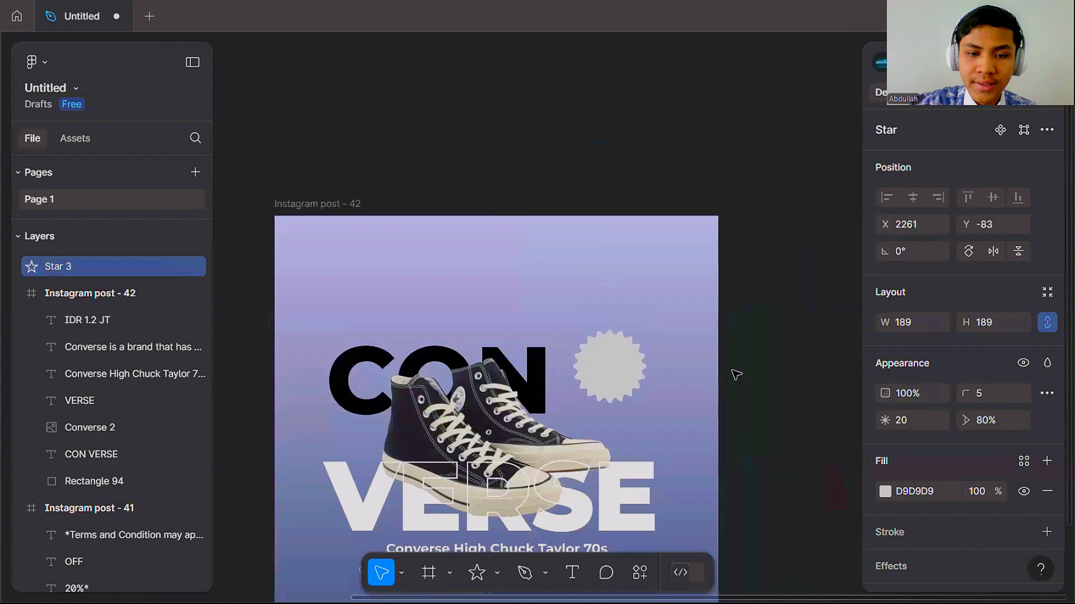
pyautogui.scroll(-1, 667, 374)
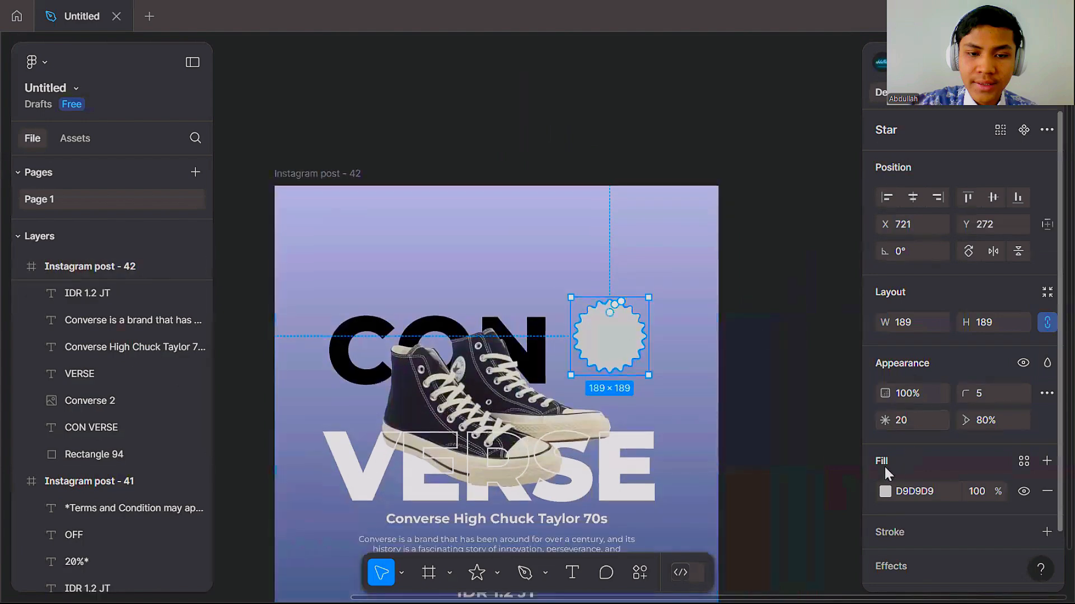
# Step: Fill the star badge with the page's yellow colour FCCE56
pyautogui.scroll(-1, 880, 469)
pyautogui.click(886, 427)
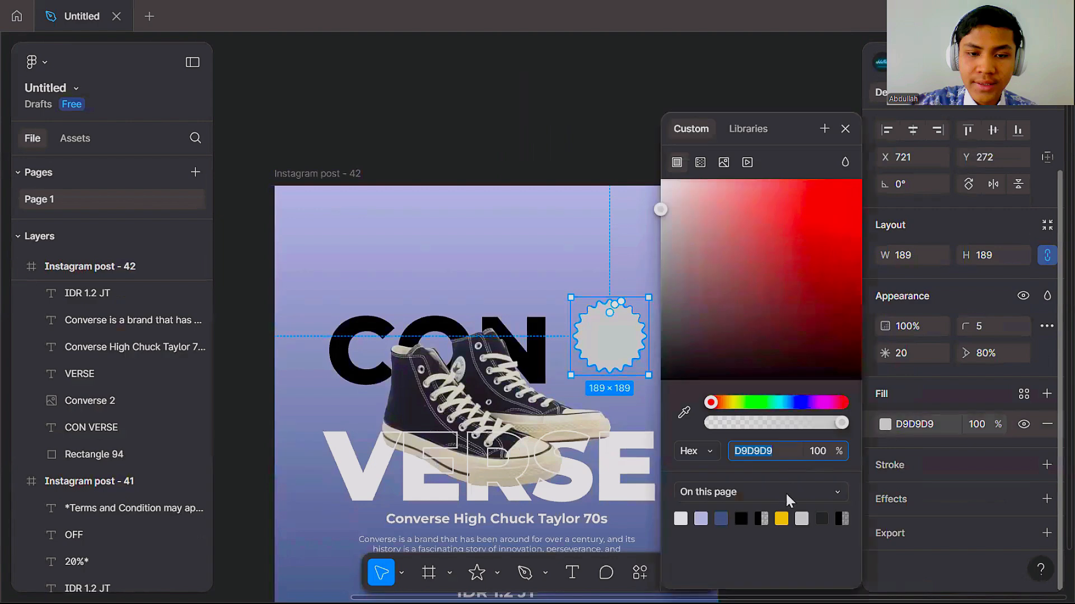
pyautogui.click(782, 519)
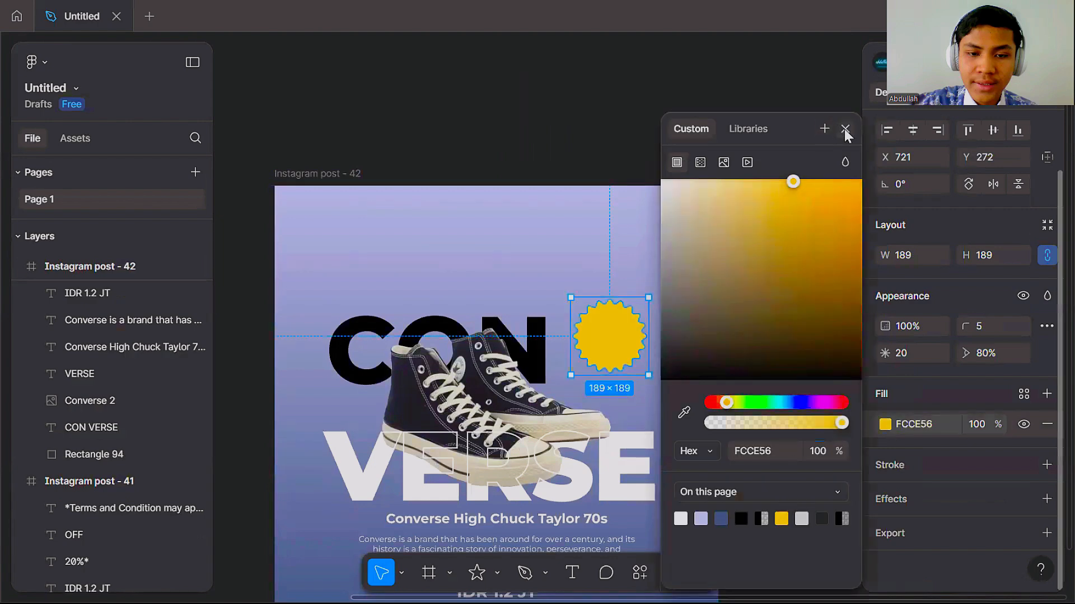
pyautogui.click(845, 130)
pyautogui.click(654, 340)
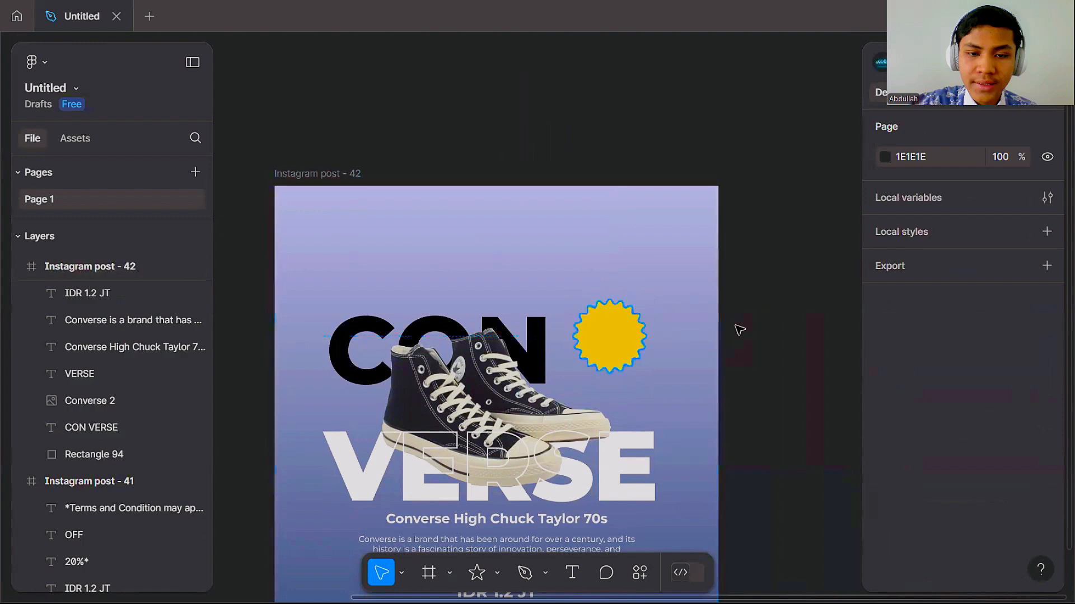
# Step: Add a drop shadow effect to the yellow star badge
pyautogui.click(622, 339)
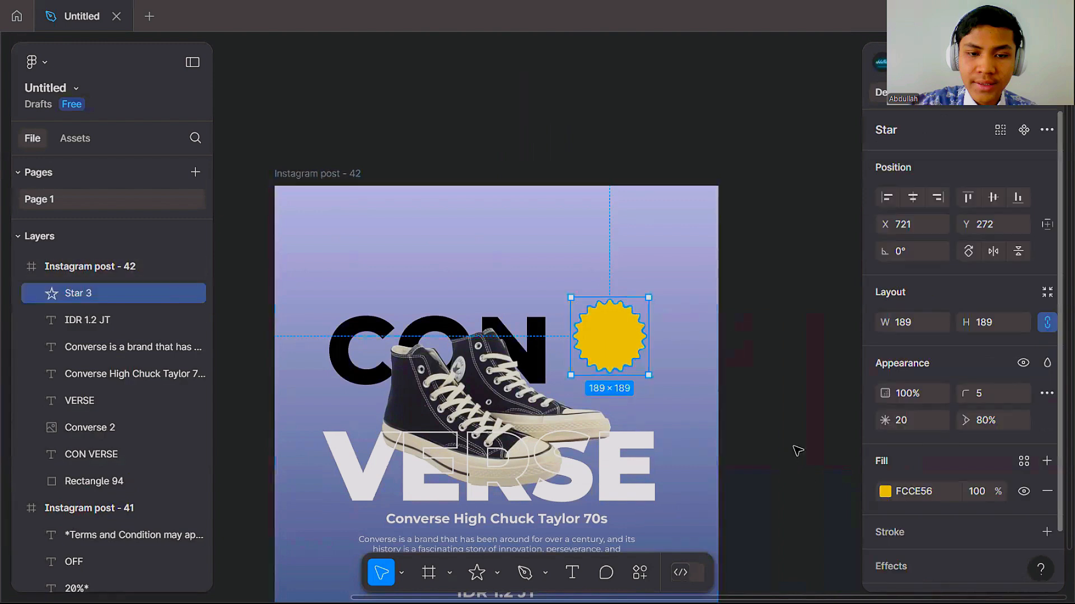
pyautogui.scroll(-1, 796, 450)
pyautogui.scroll(-2, 947, 468)
pyautogui.click(775, 391)
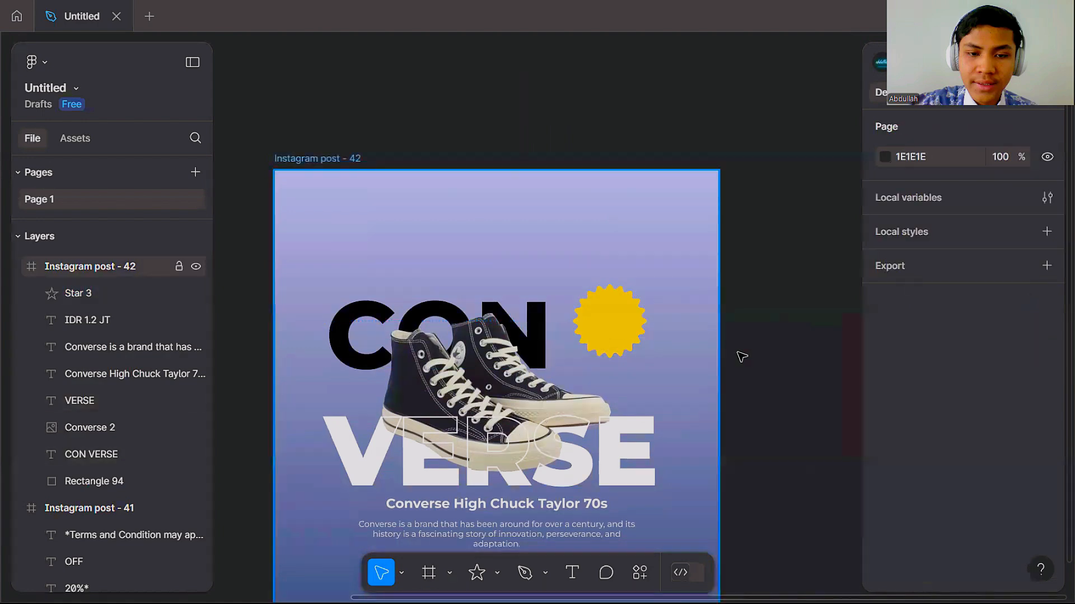
pyautogui.click(609, 336)
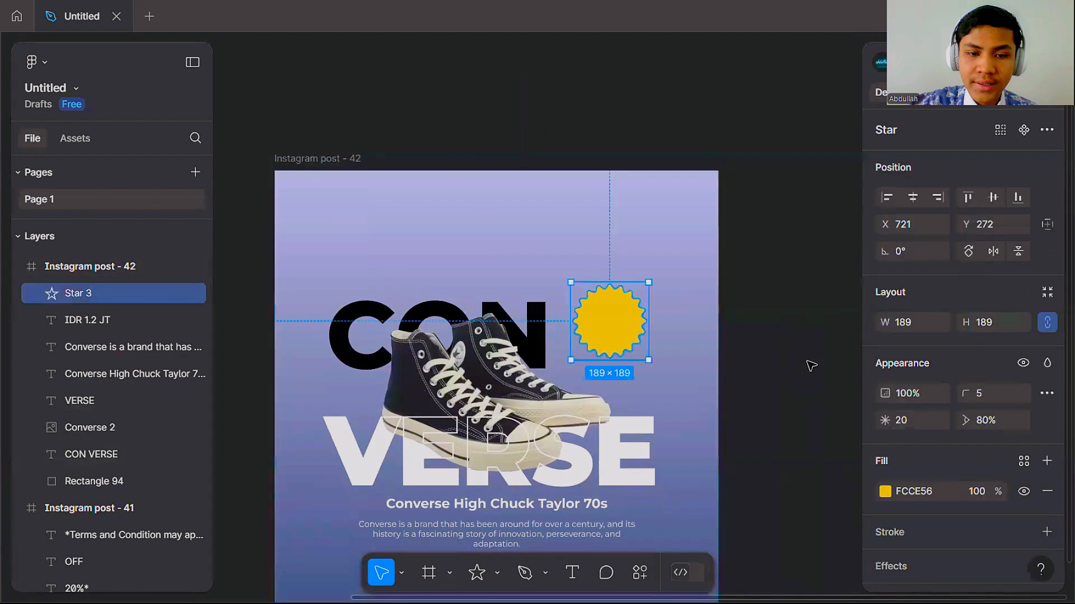
pyautogui.scroll(-1, 811, 366)
pyautogui.scroll(-1, 1002, 448)
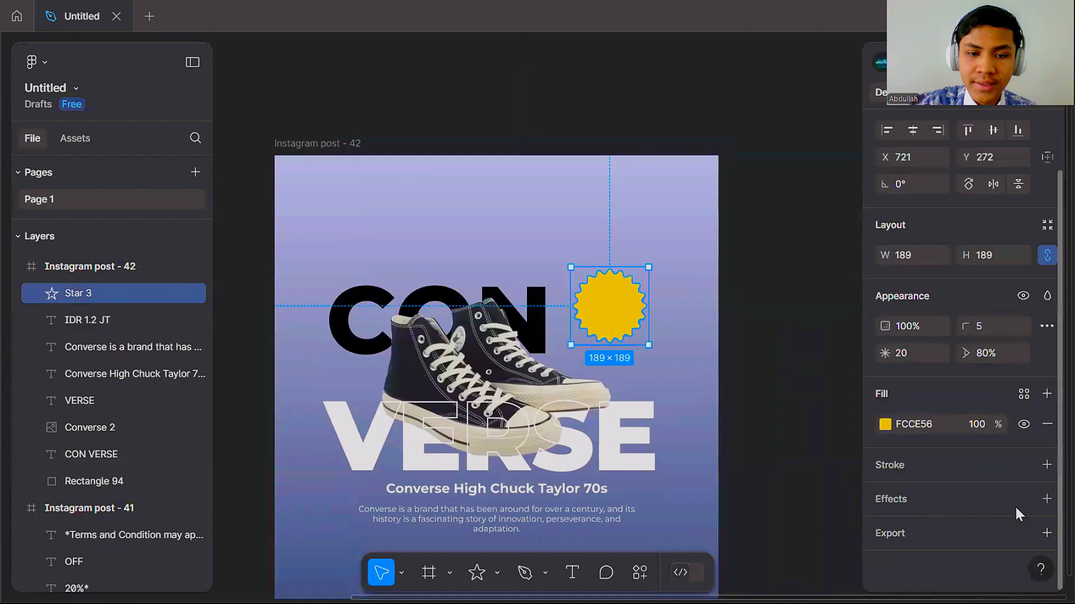
pyautogui.click(1046, 501)
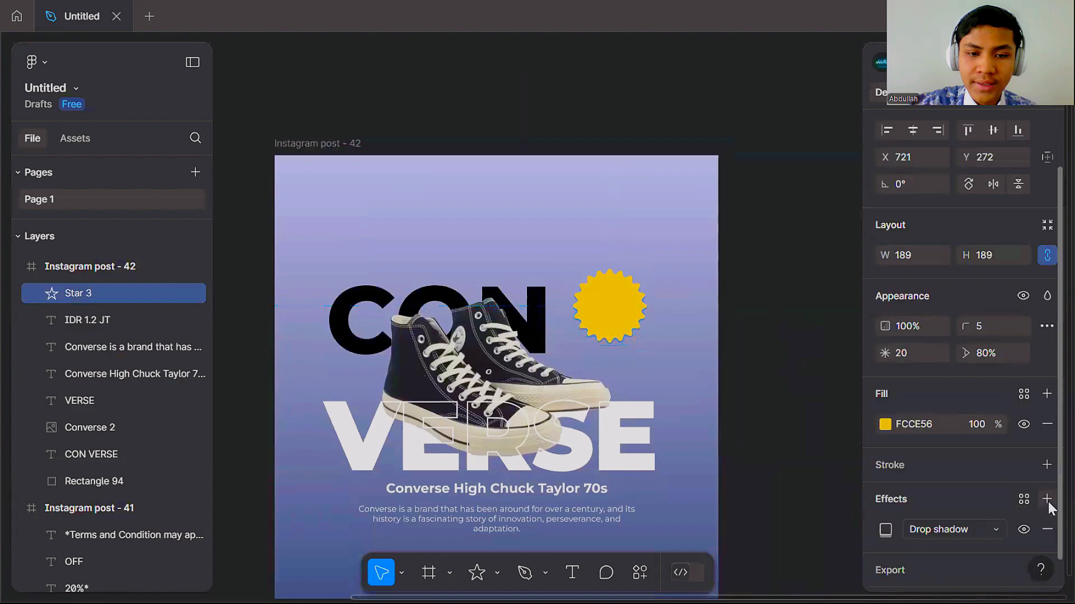
pyautogui.scroll(5, 636, 348)
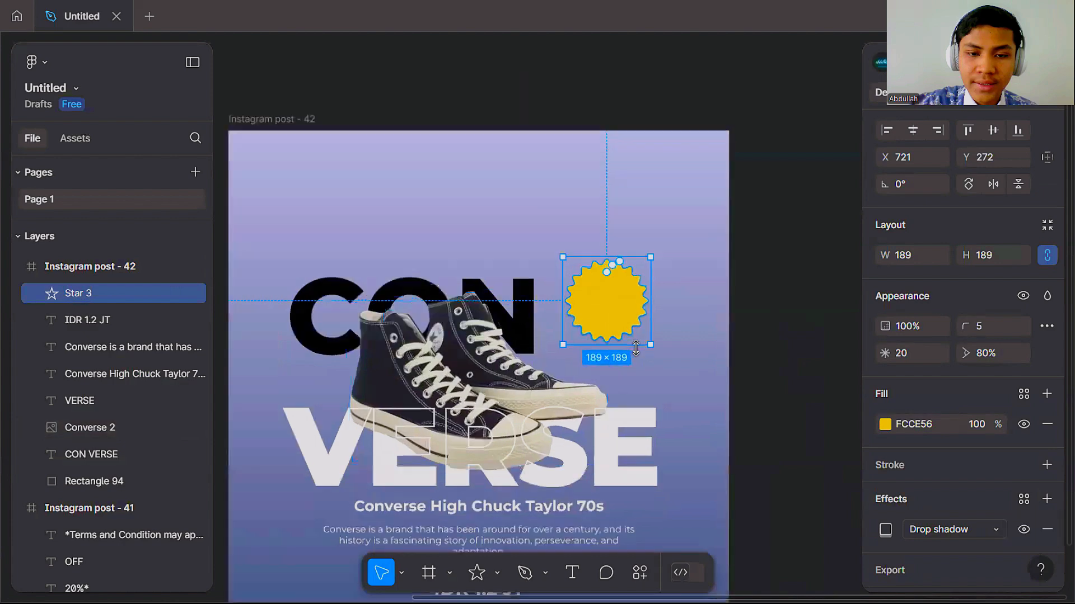
pyautogui.scroll(3, 640, 352)
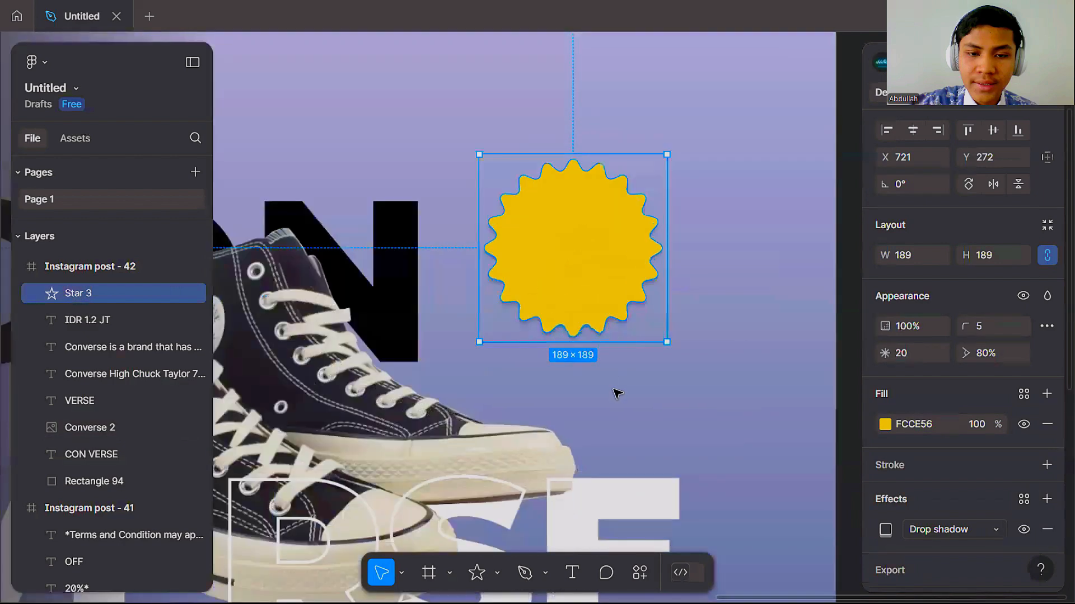
# Step: Add a drop shadow effect to the Converse shoe image and open the shadow's settings
pyautogui.scroll(3, 580, 417)
pyautogui.scroll(-2, 619, 367)
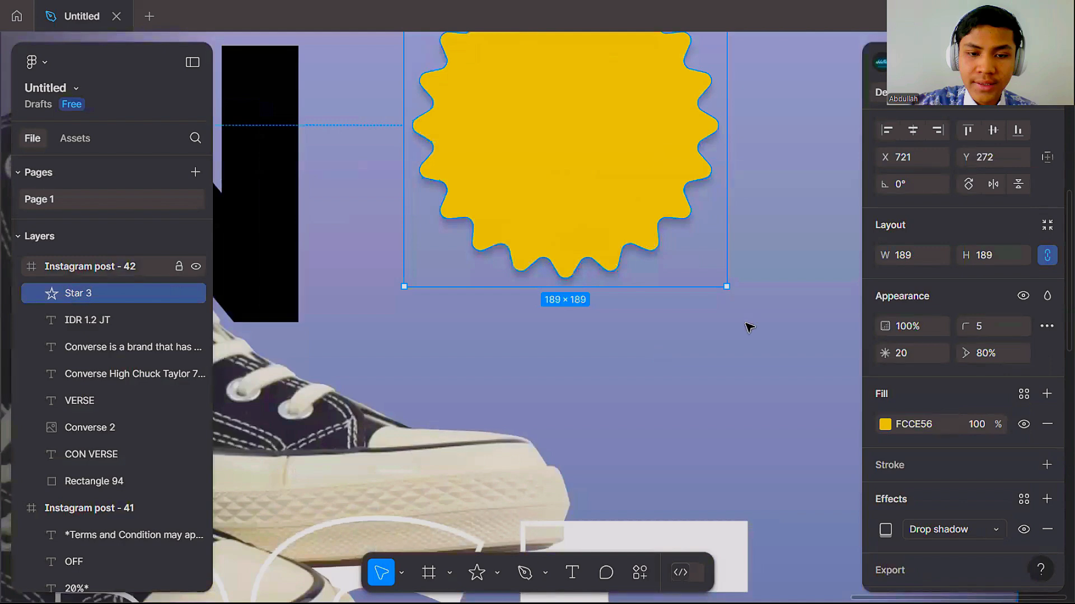
pyautogui.scroll(-3, 747, 327)
pyautogui.scroll(-3, 747, 328)
pyautogui.scroll(2, 463, 334)
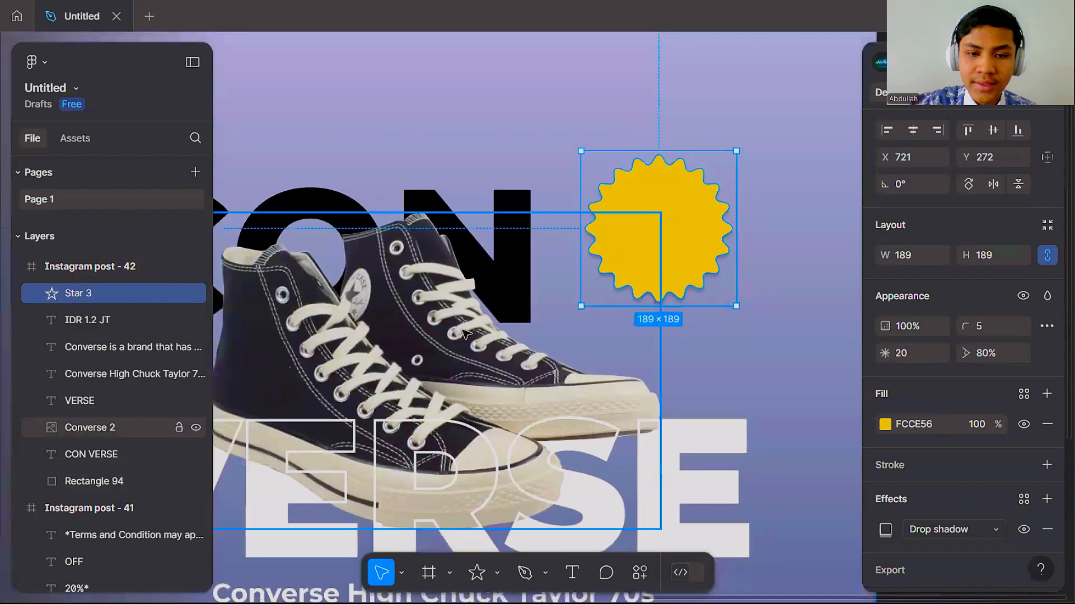
pyautogui.click(551, 382)
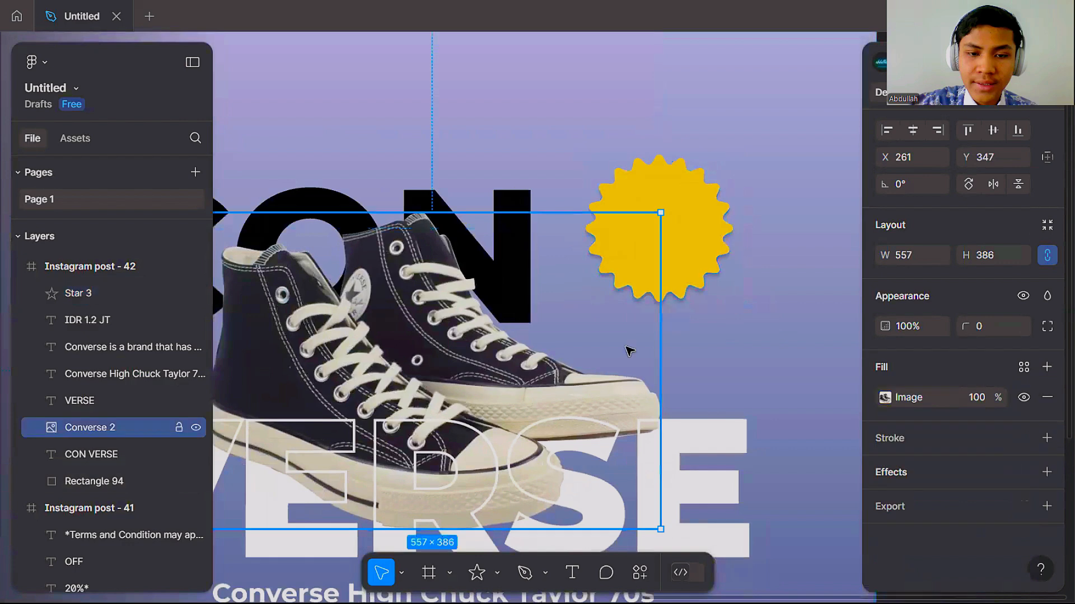
pyautogui.scroll(-1, 717, 344)
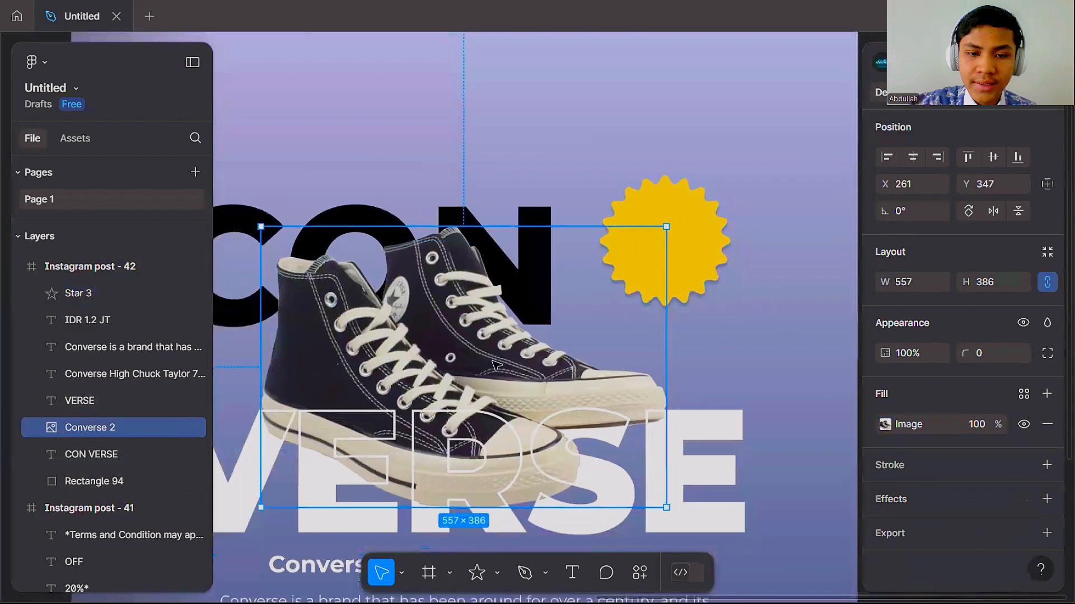
pyautogui.click(1047, 500)
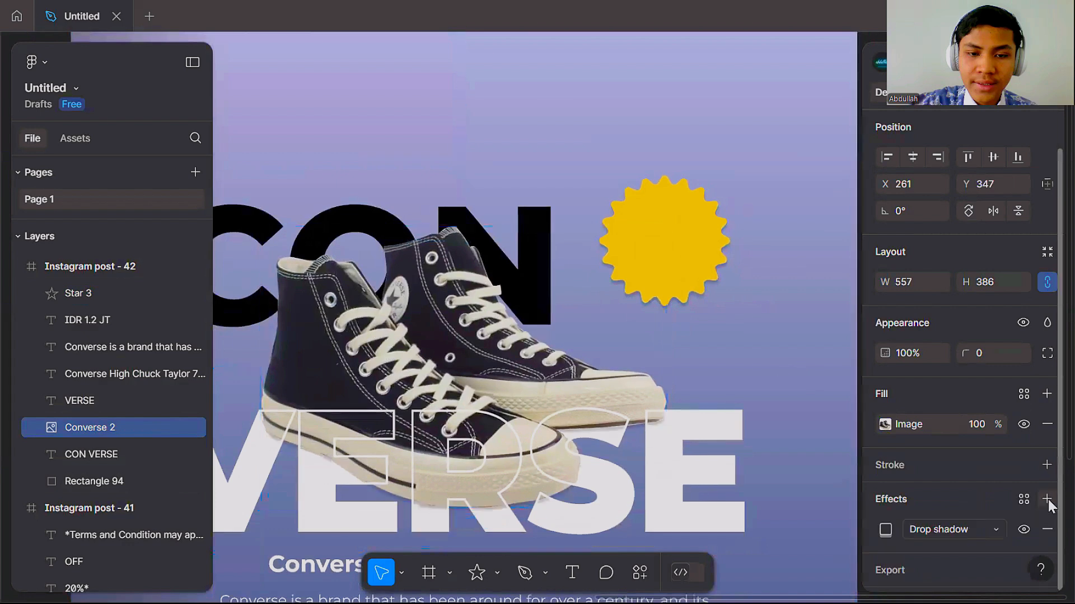
pyautogui.click(886, 530)
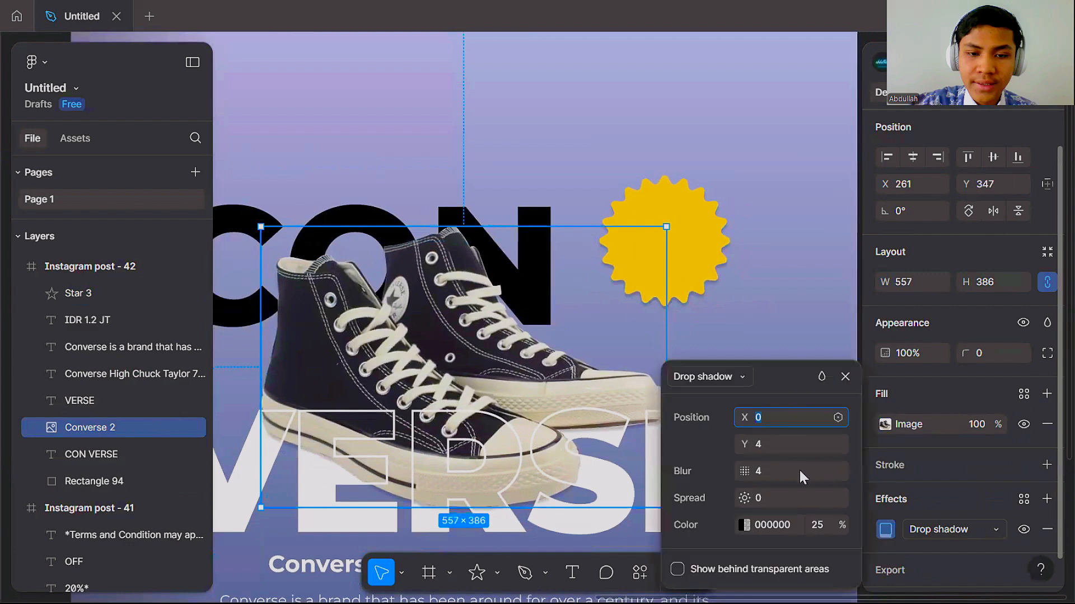
# Step: Set the shoe shadow's Y offset to 16, blur to 16 and black colour opacity to 35%
pyautogui.click(770, 446)
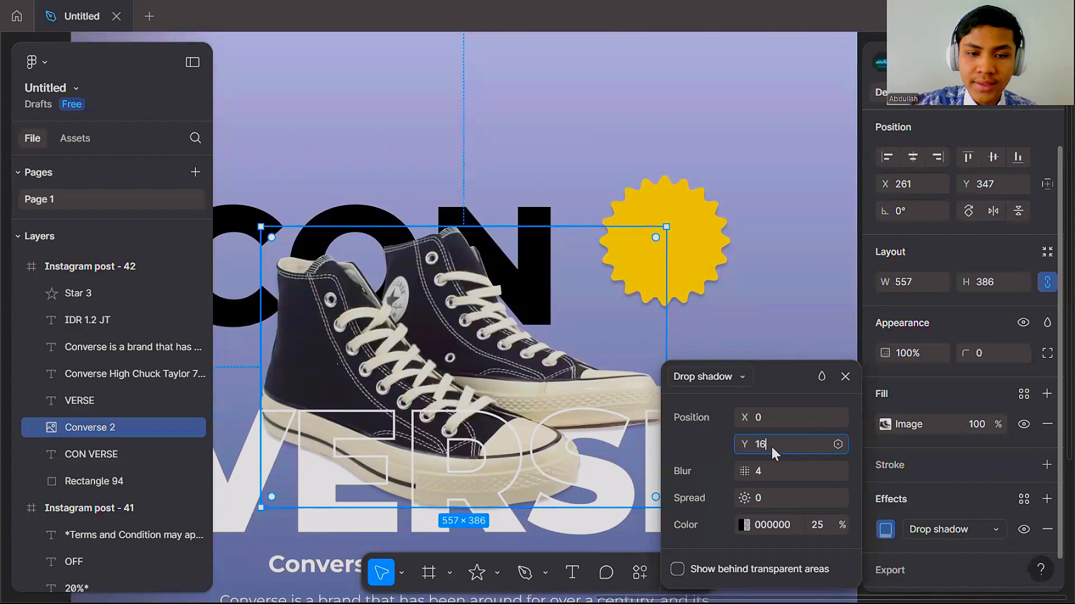
pyautogui.press('Return')
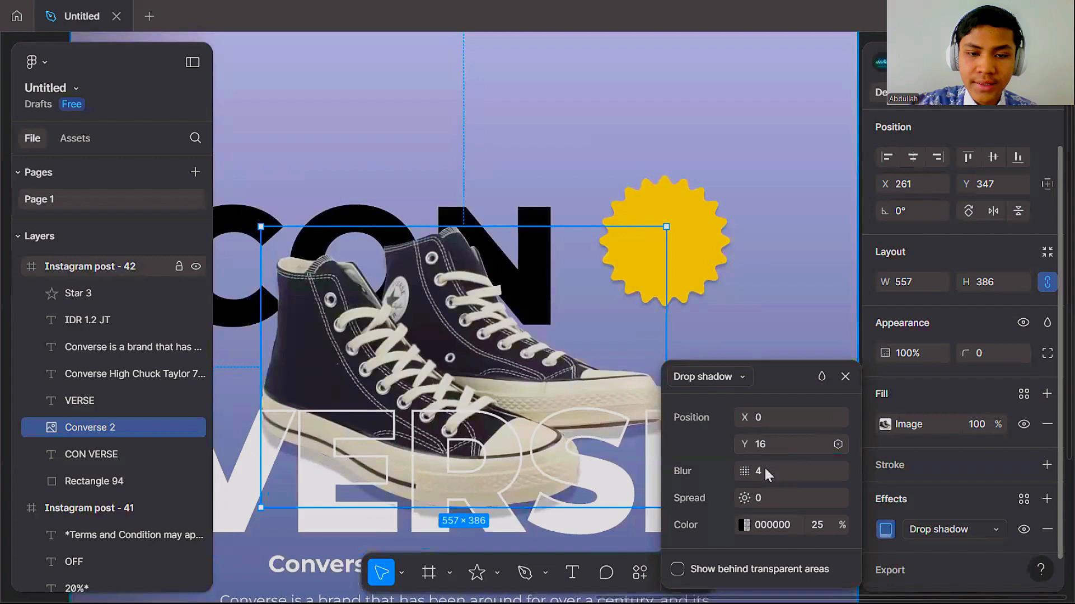
pyautogui.click(765, 470)
pyautogui.write('16')
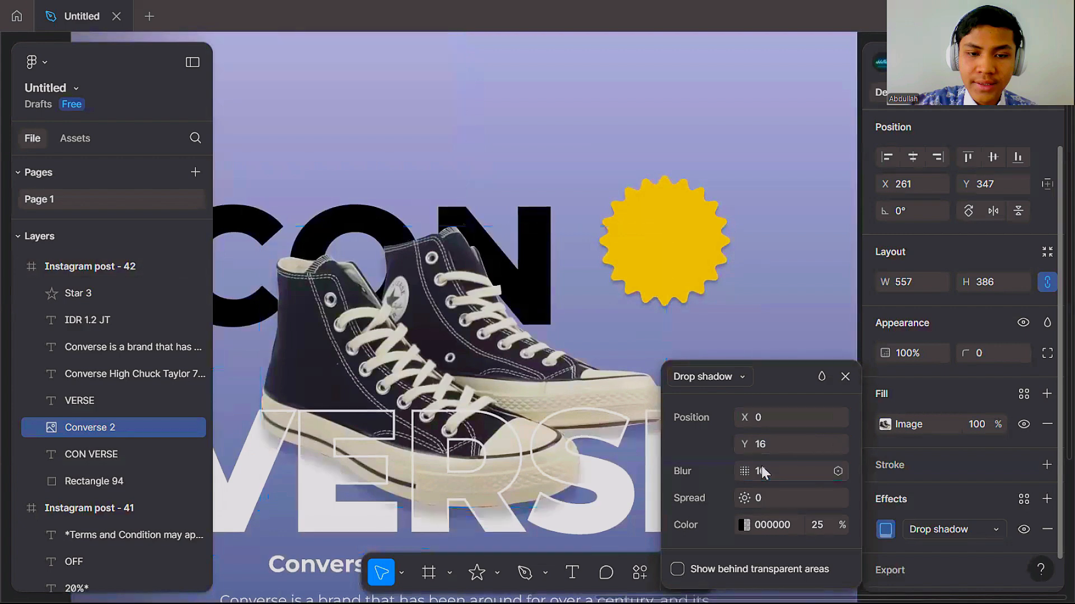
pyautogui.click(818, 523)
pyautogui.write('35')
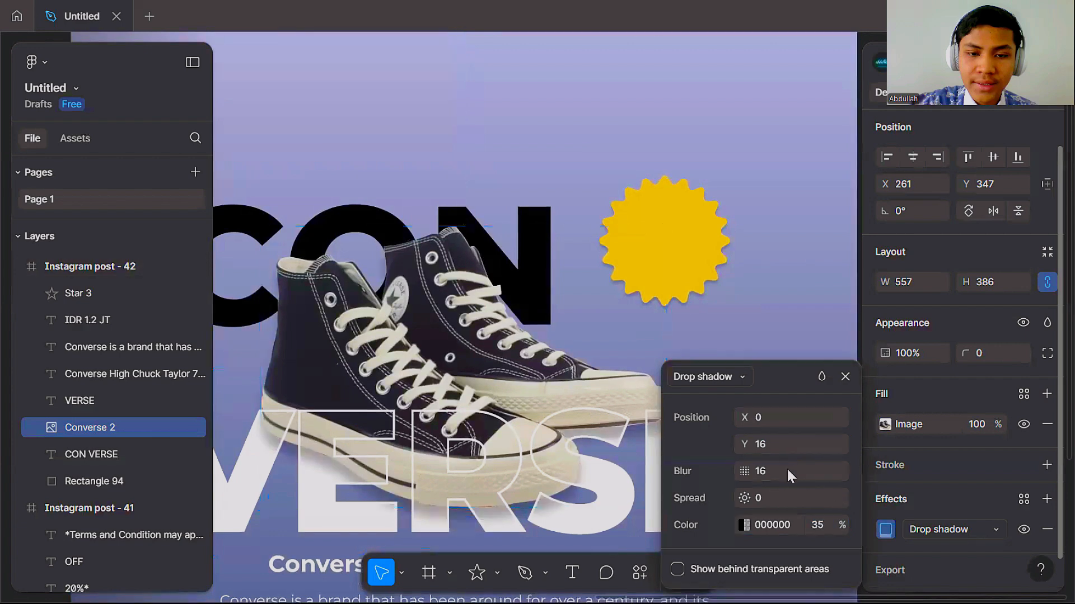
# Step: Change the shoe shadow's Y offset to 10, close its settings and deselect the shoe
pyautogui.click(784, 448)
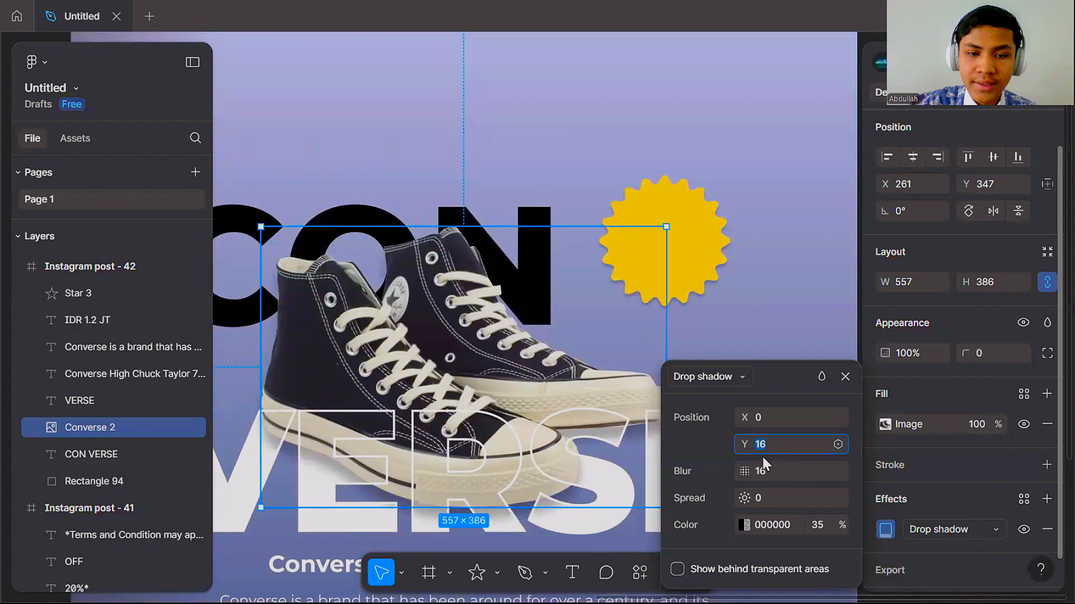
pyautogui.write('10')
pyautogui.press('Return')
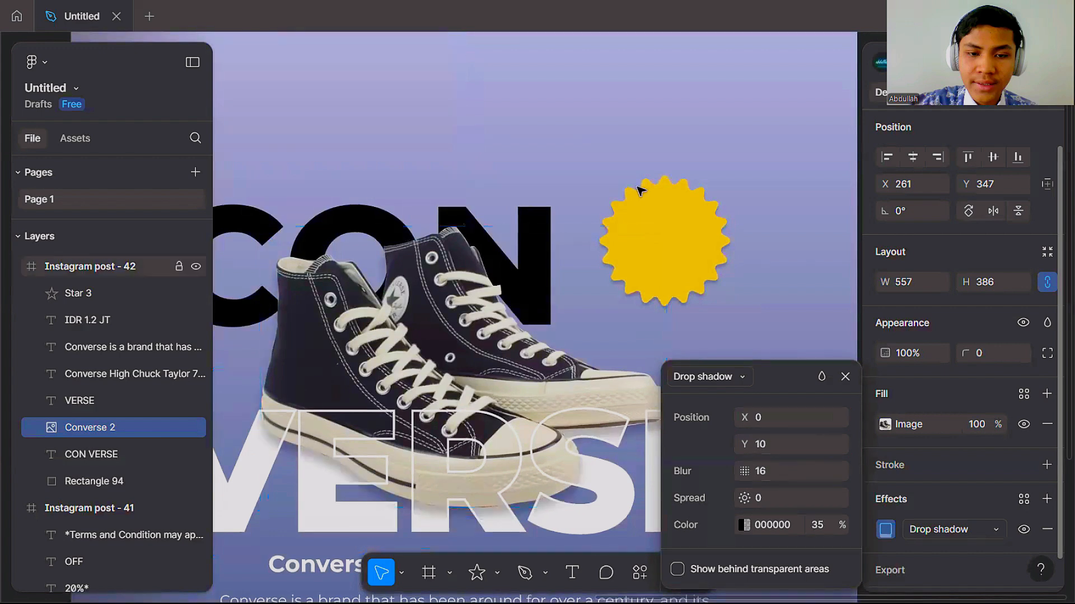
pyautogui.click(844, 377)
pyautogui.scroll(-2, 537, 305)
pyautogui.scroll(-1, 545, 311)
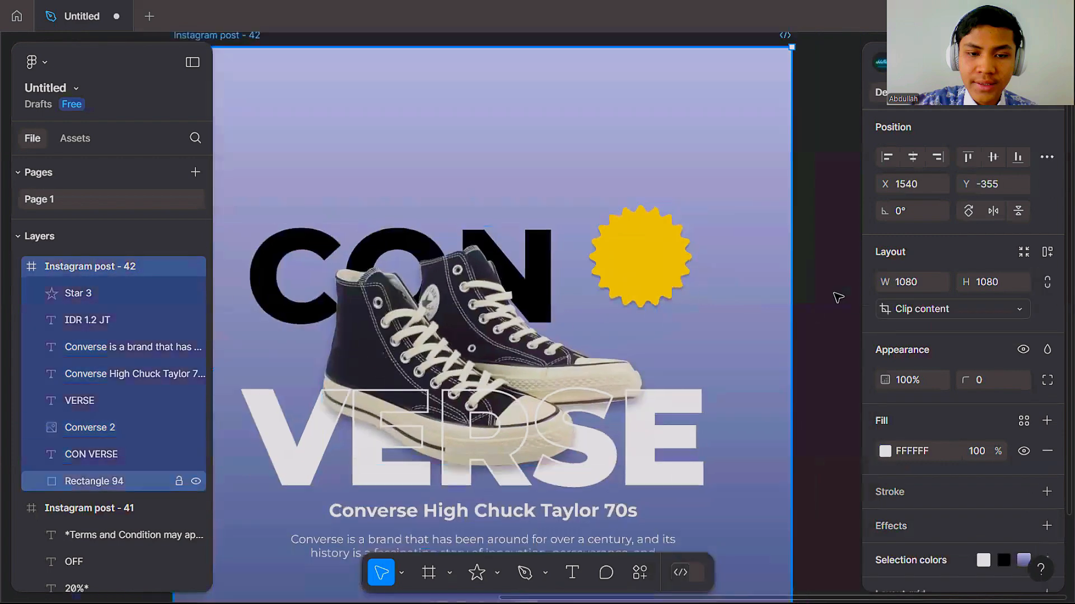
pyautogui.click(833, 277)
pyautogui.scroll(-1, 834, 240)
pyautogui.moveTo(833, 241); pyautogui.dragTo(788, 320)
pyautogui.scroll(-1, 817, 262)
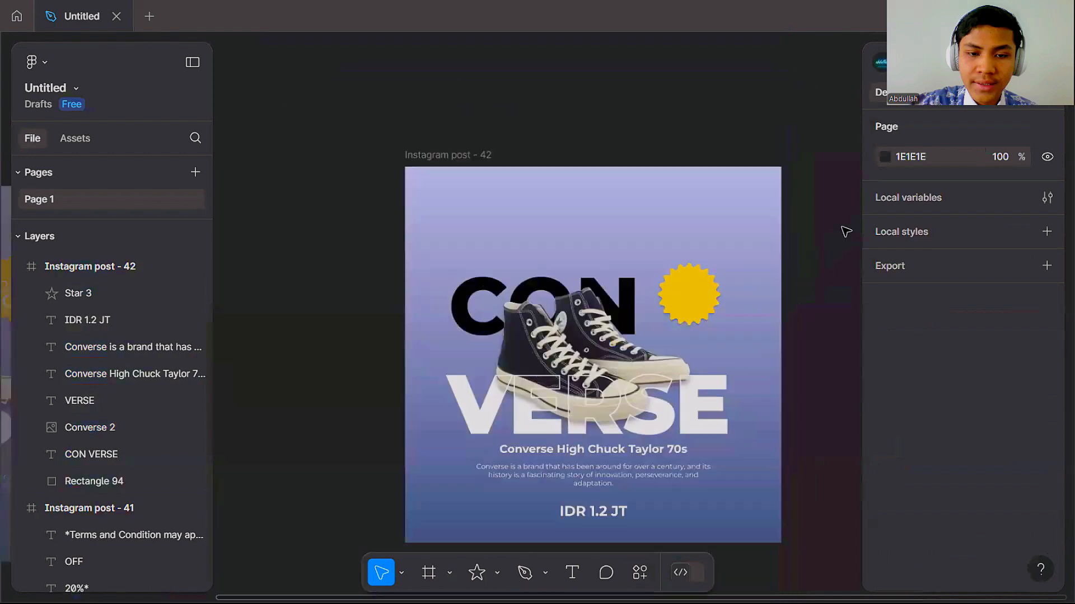
# Step: Add a two-line text reading "20%" and "OFF" above the yellow star badge
pyautogui.scroll(3, 839, 235)
pyautogui.hotkey('ctrl', 'z')
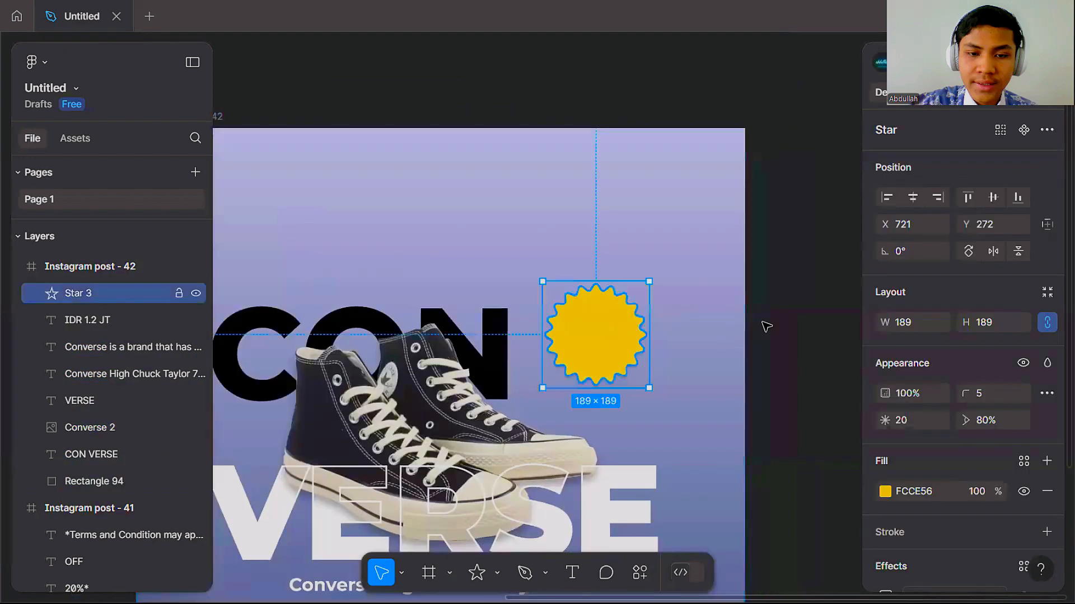
pyautogui.press('Escape')
pyautogui.press('t')
pyautogui.scroll(1, 599, 304)
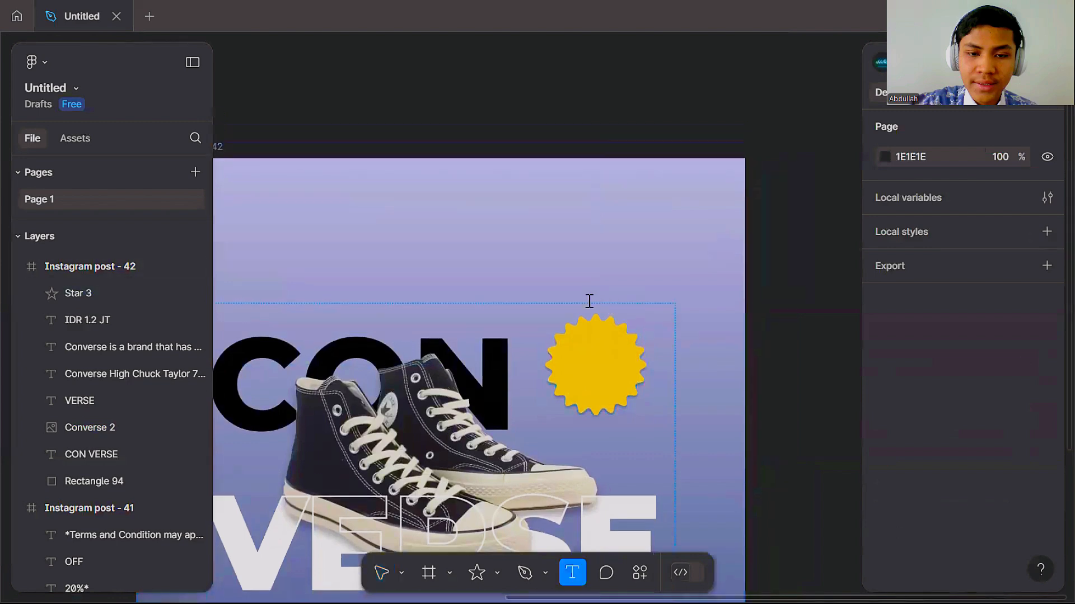
pyautogui.scroll(1, 539, 274)
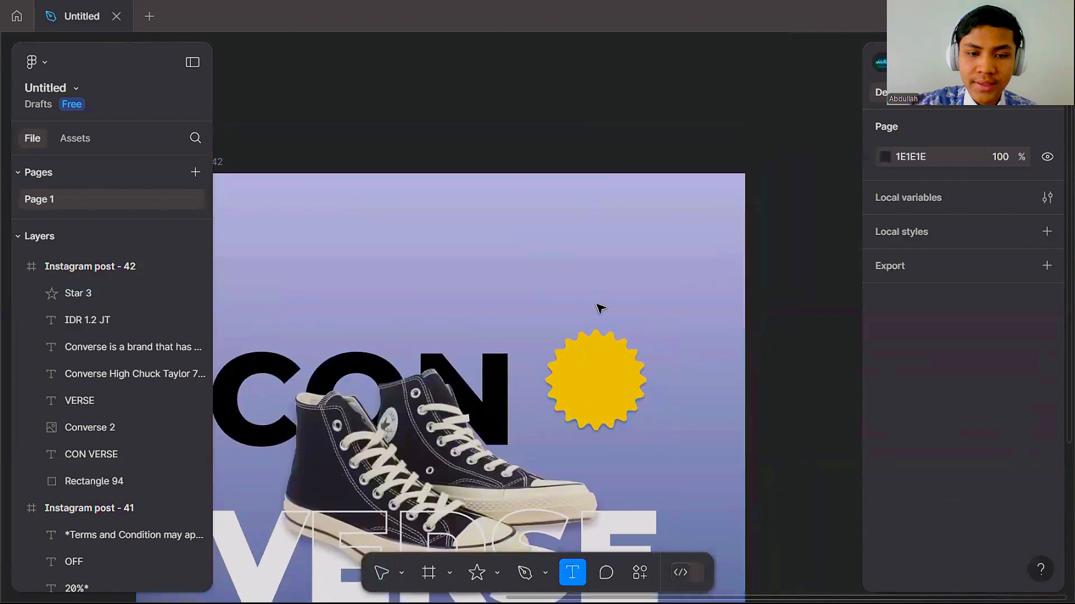
pyautogui.click(523, 269)
pyautogui.write('@)')
pyautogui.press('Escape')
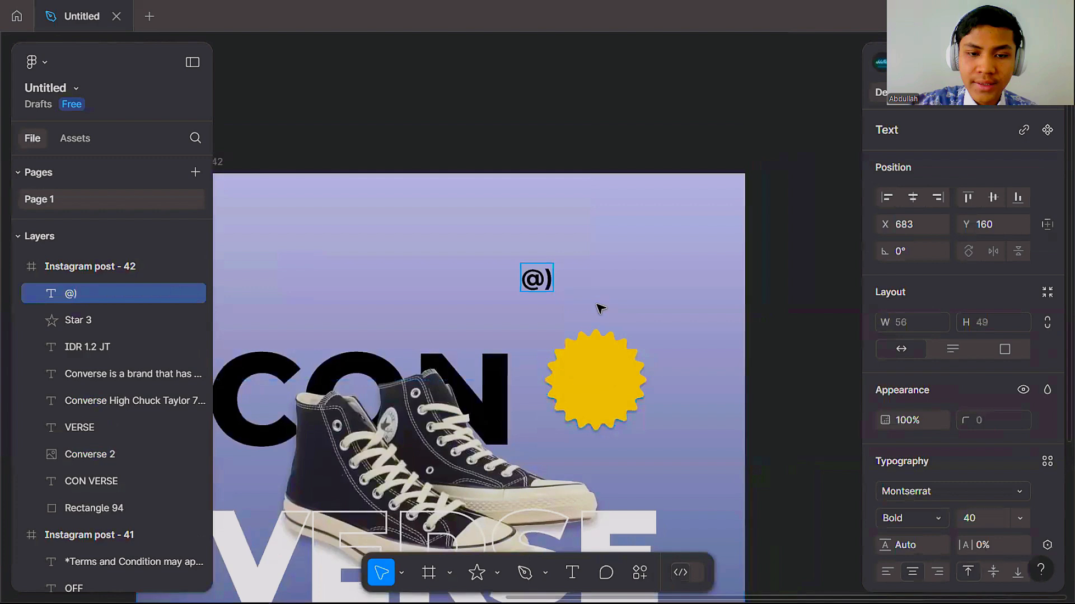
pyautogui.press('BackSpace')
pyautogui.press('BackSpace')
pyautogui.write('20')
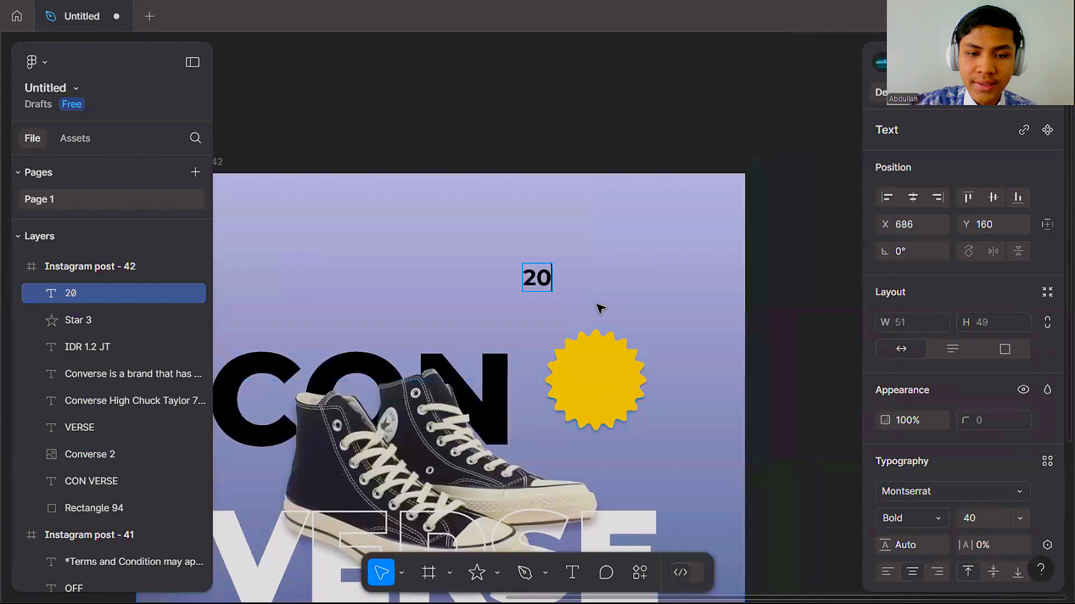
pyautogui.write('%')
pyautogui.press('Return')
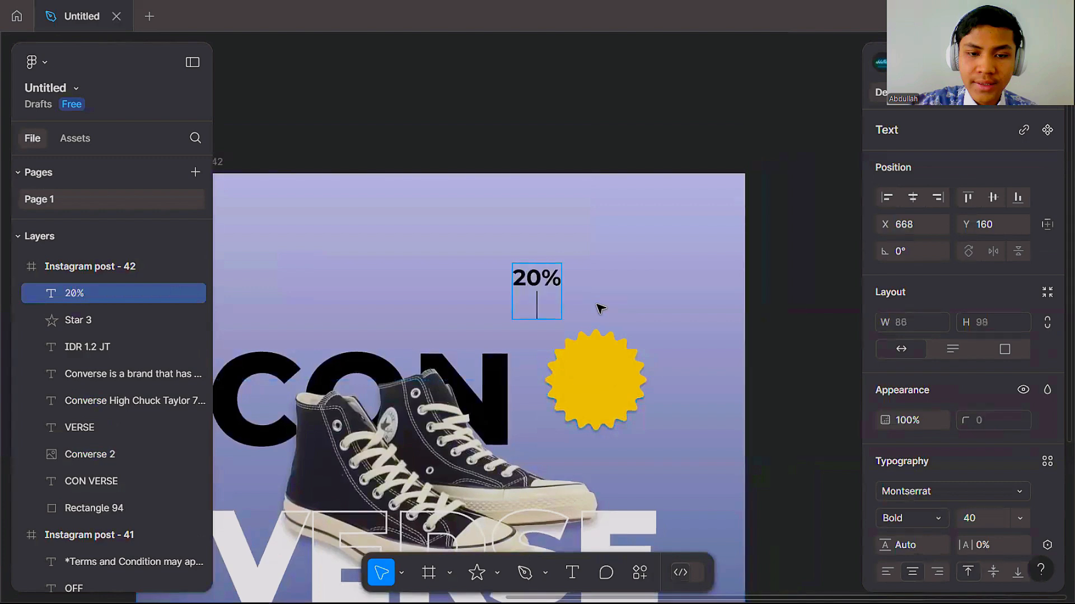
pyautogui.write('OFF')
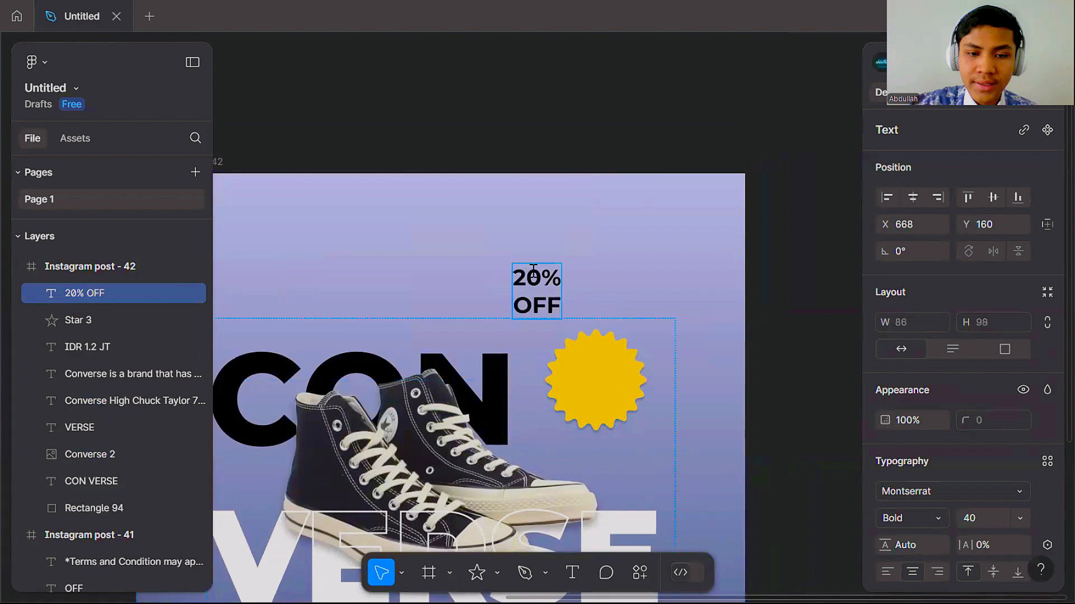
# Step: Remove the bold weight from the 20% line and set the whole discount text to size 48
pyautogui.doubleClick(531, 273)
pyautogui.click(533, 272)
pyautogui.doubleClick(532, 272)
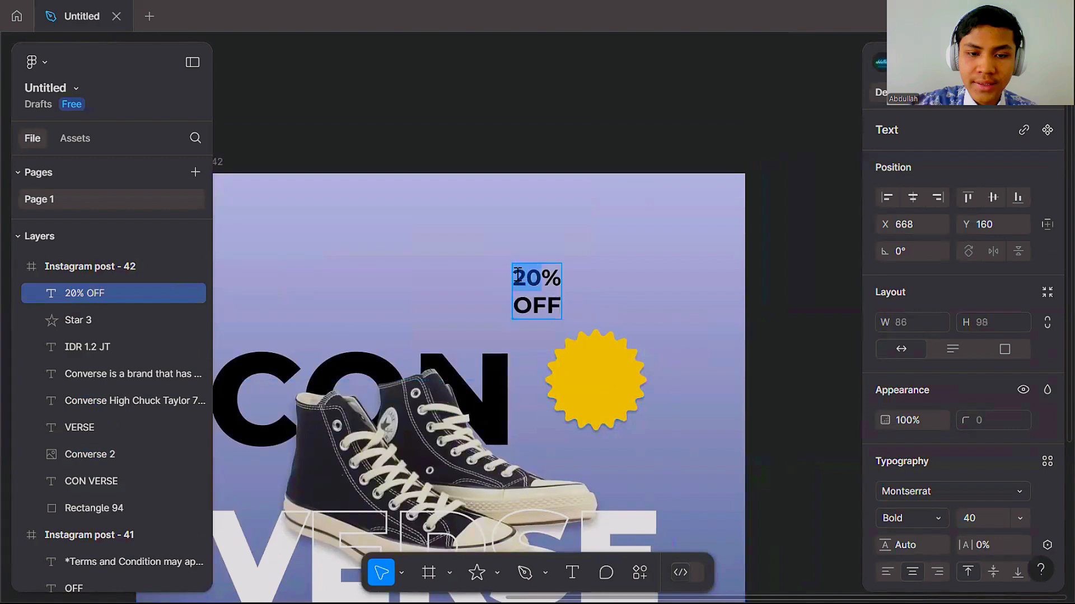
pyautogui.moveTo(516, 273); pyautogui.dragTo(562, 277)
pyautogui.hotkey('ctrl', 'b')
pyautogui.press('Escape')
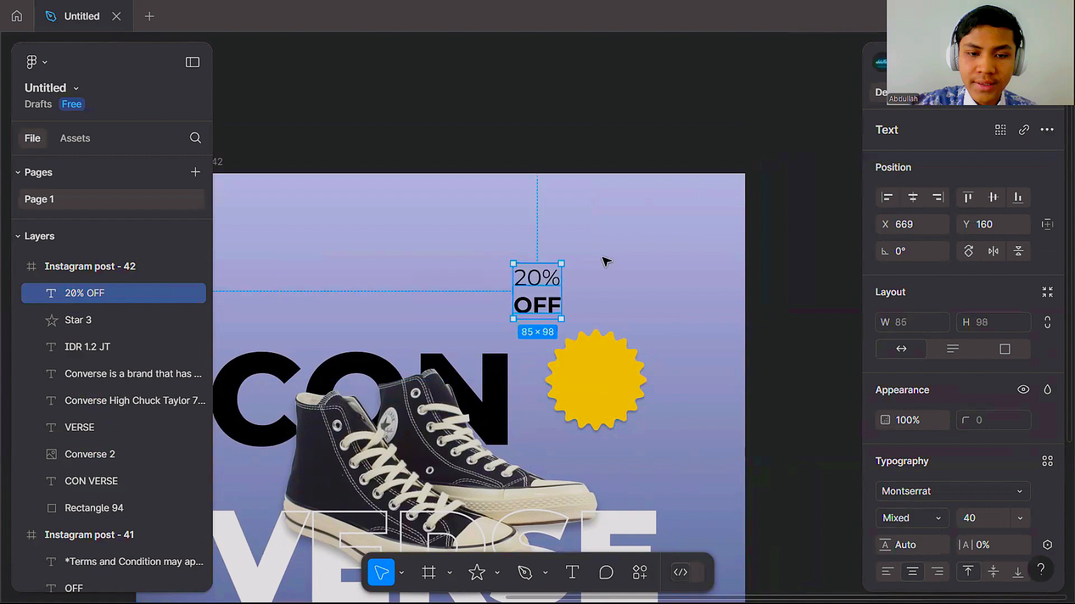
pyautogui.click(1020, 519)
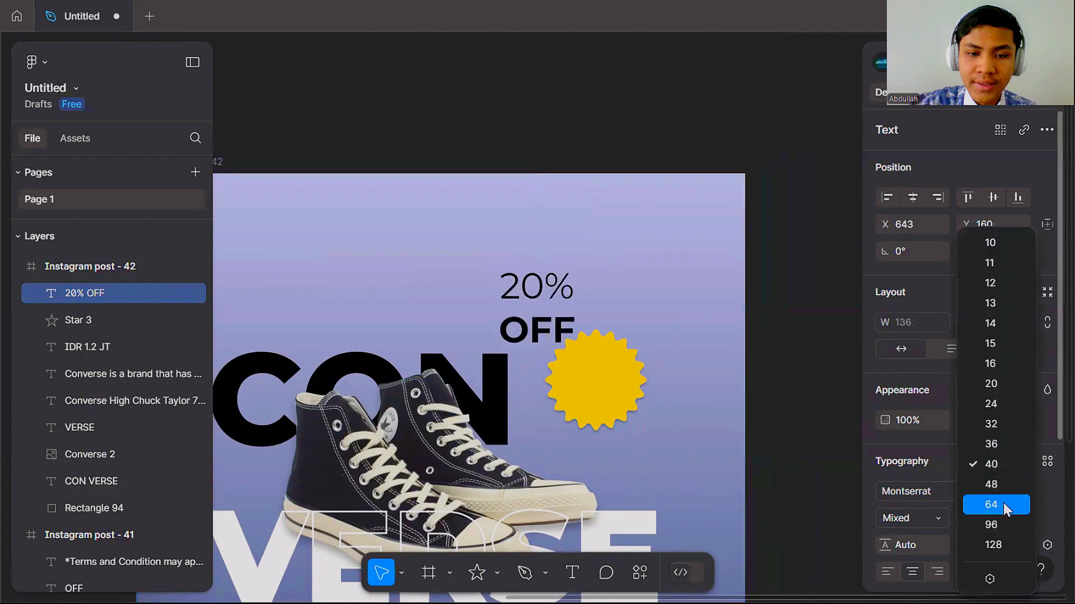
pyautogui.click(999, 484)
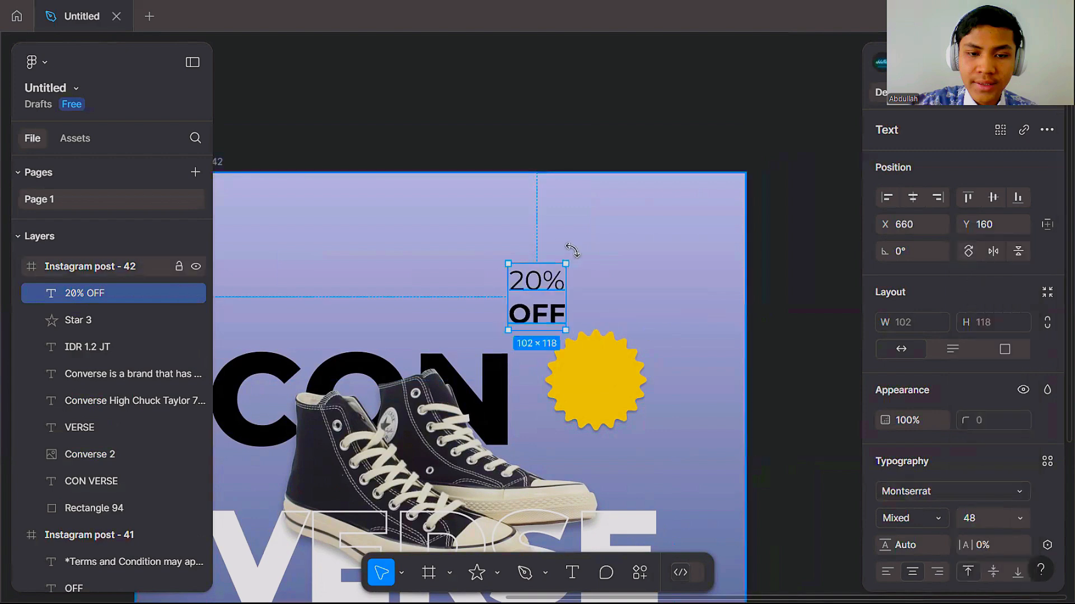
# Step: Place the 20% OFF text on the yellow star badge at about X 746, Y 323, rotated to 15°
pyautogui.moveTo(554, 240)
pyautogui.mouseDown()
pyautogui.moveTo(533, 240)
pyautogui.moveTo(562, 246)
pyautogui.mouseUp()
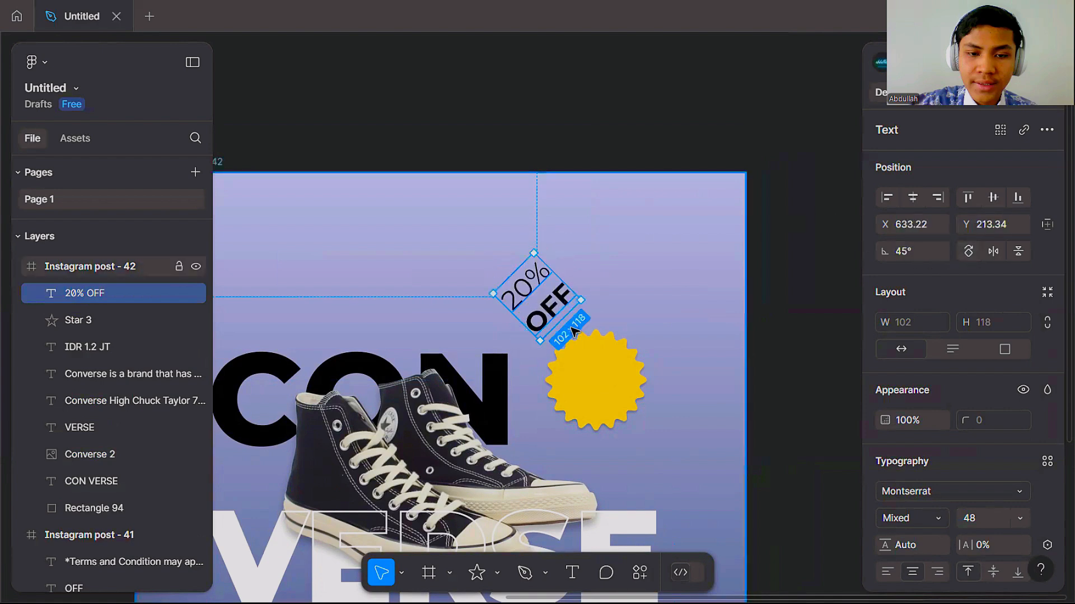
pyautogui.moveTo(574, 331); pyautogui.dragTo(627, 408)
pyautogui.scroll(1, 593, 336)
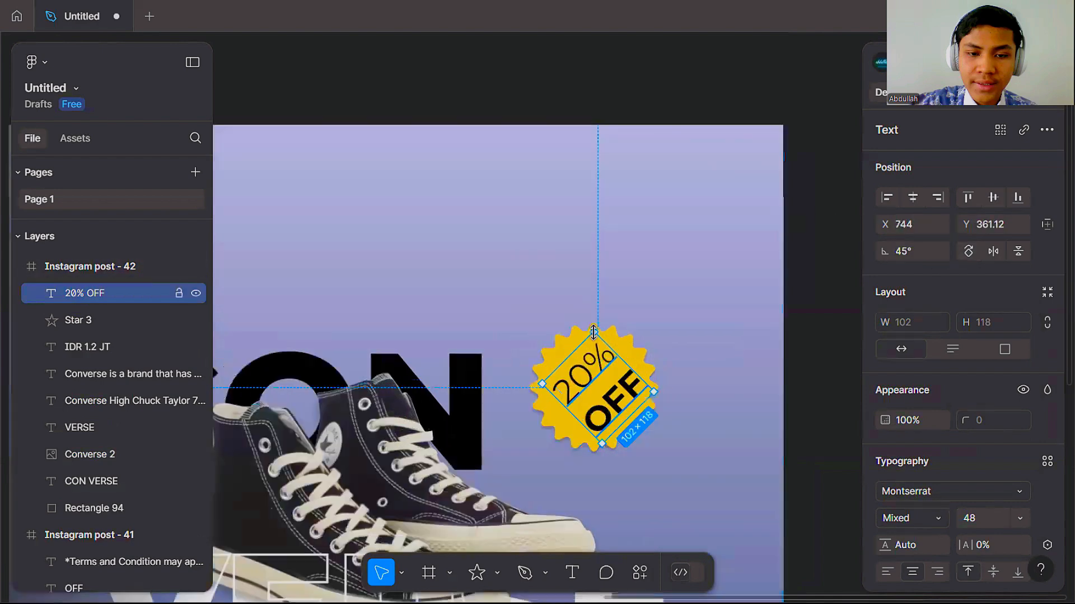
pyautogui.moveTo(615, 313); pyautogui.dragTo(625, 319)
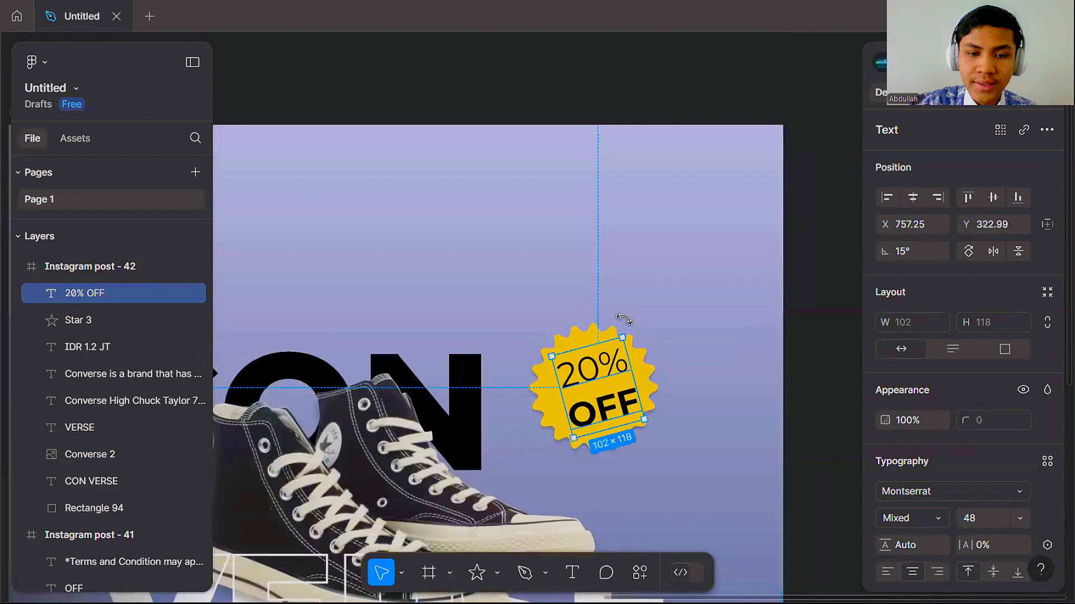
pyautogui.scroll(1, 588, 382)
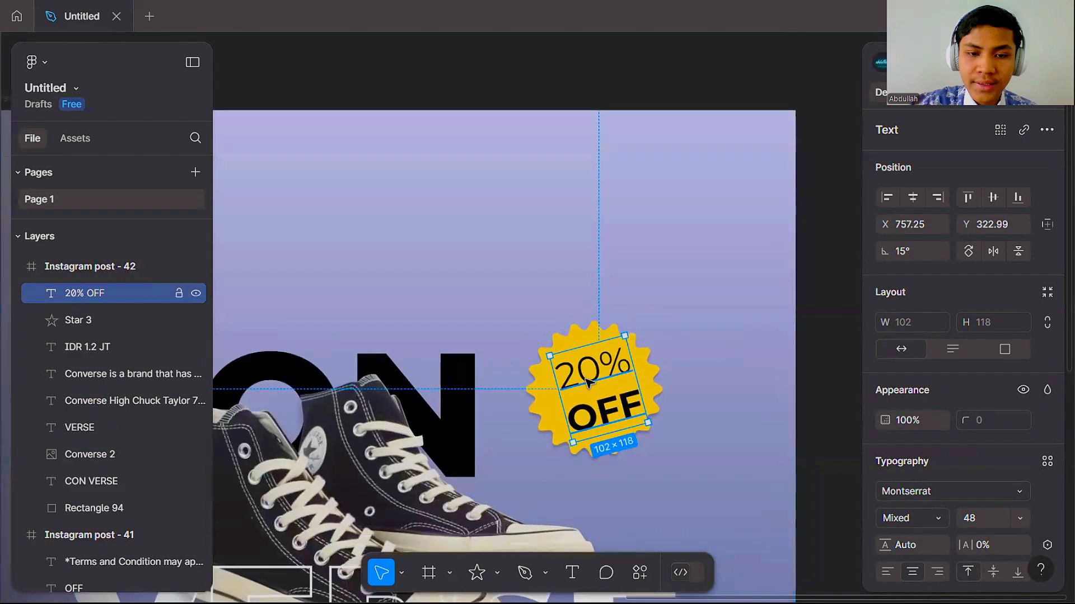
pyautogui.scroll(1, 587, 382)
pyautogui.moveTo(588, 382); pyautogui.dragTo(577, 383)
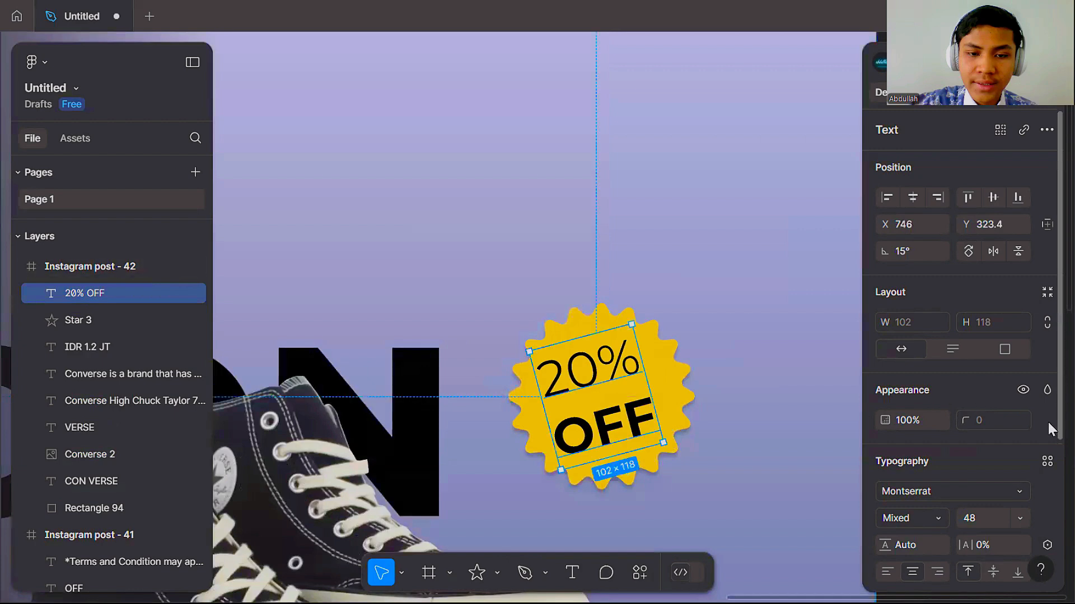
# Step: Fill the 20% OFF text with the page's white colour FFFFFF and deselect it
pyautogui.scroll(-4, 971, 509)
pyautogui.click(884, 425)
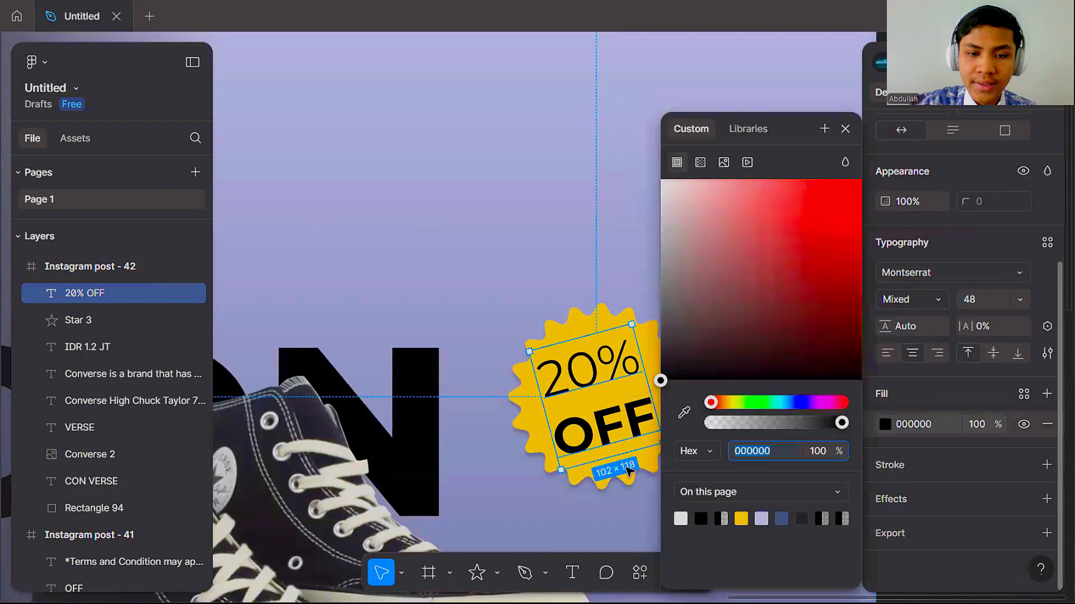
pyautogui.click(681, 518)
pyautogui.click(845, 129)
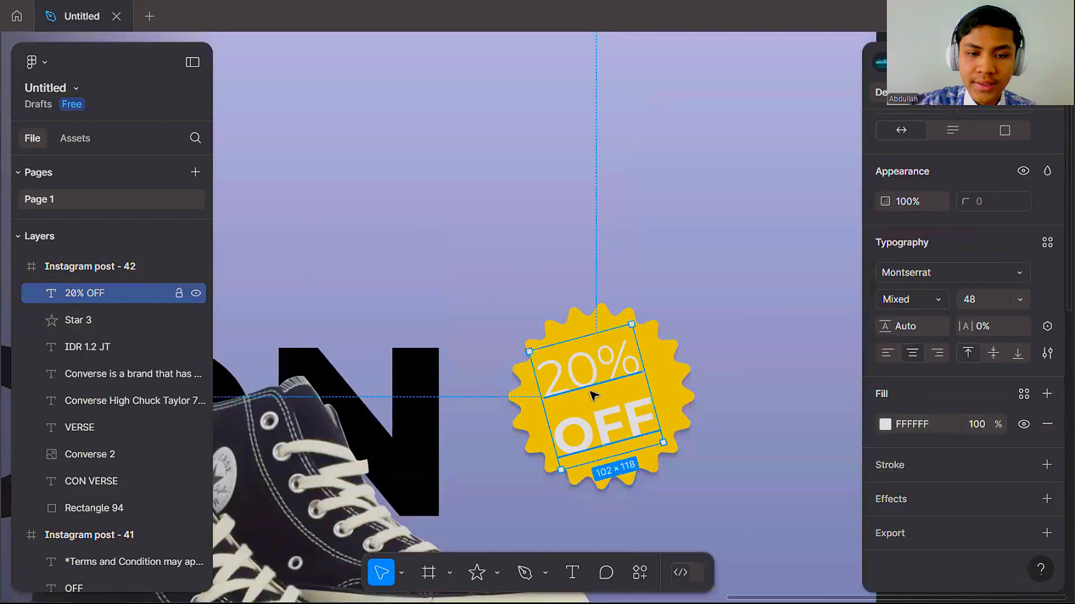
pyautogui.scroll(-1, 712, 348)
pyautogui.scroll(-4, 712, 348)
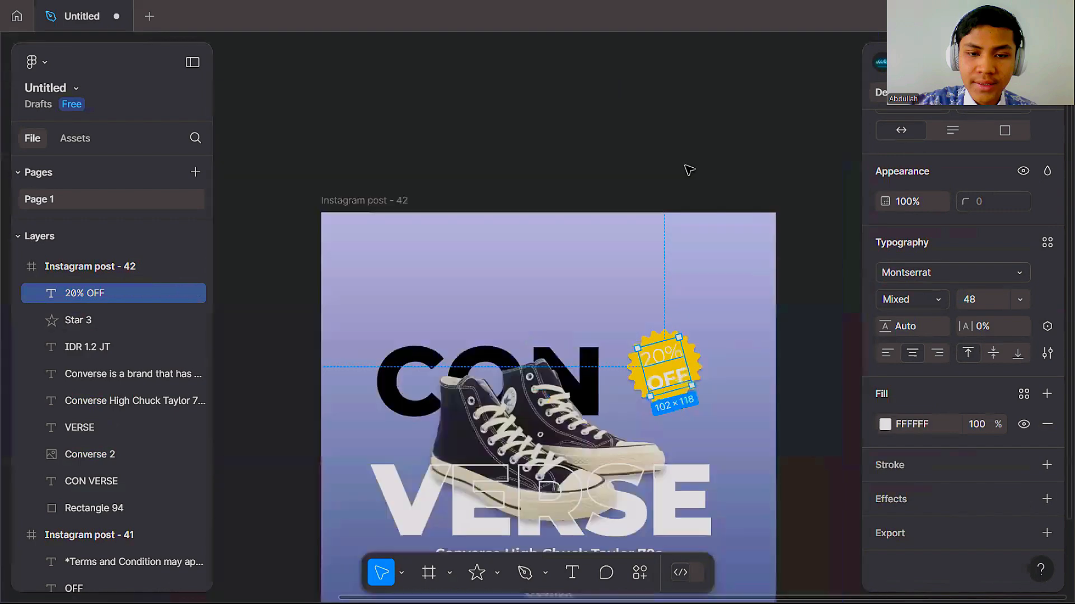
pyautogui.click(689, 168)
# Step: Draw a rectangle about 32 × 68 on the empty canvas above the existing Instagram post frames
pyautogui.moveTo(341, 171); pyautogui.dragTo(879, 199)
pyautogui.scroll(5, 363, 200)
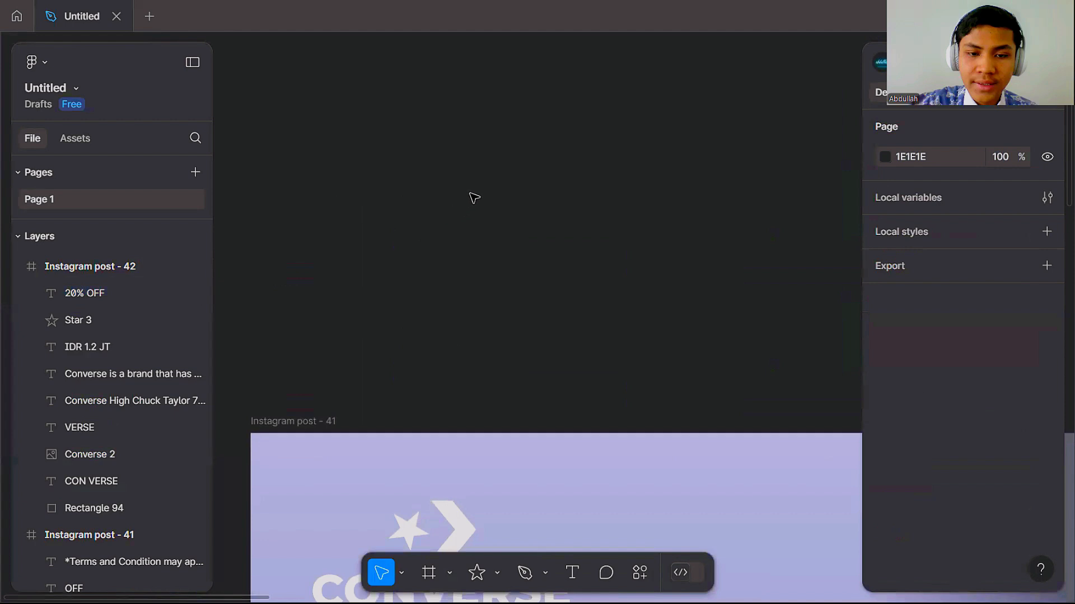
pyautogui.press('r')
pyautogui.scroll(3, 446, 196)
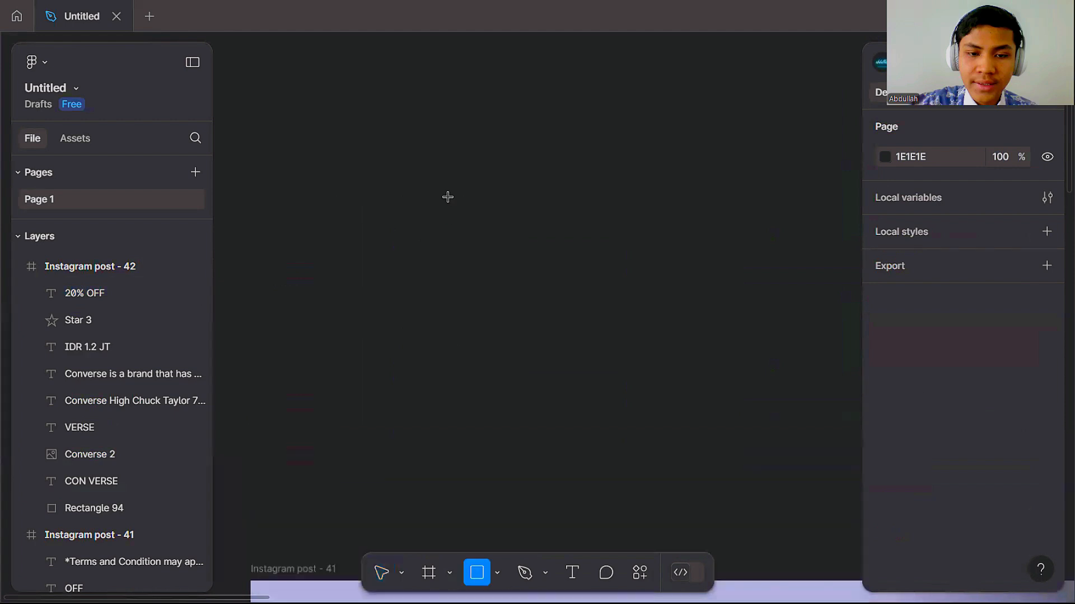
pyautogui.moveTo(427, 193)
pyautogui.mouseDown()
pyautogui.moveTo(486, 296)
pyautogui.moveTo(470, 299)
pyautogui.moveTo(470, 283)
pyautogui.mouseUp()
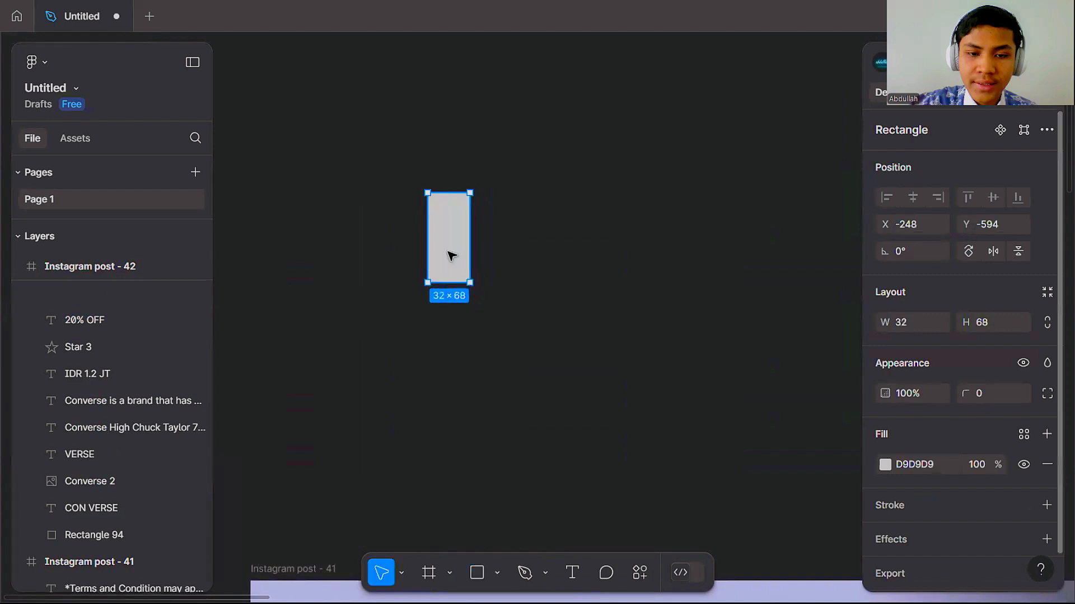
# Step: Slant the rectangle into a parallelogram by shifting its lower edge sideways, and resize it to about 60 × 54
pyautogui.doubleClick(446, 252)
pyautogui.moveTo(349, 267); pyautogui.dragTo(591, 330)
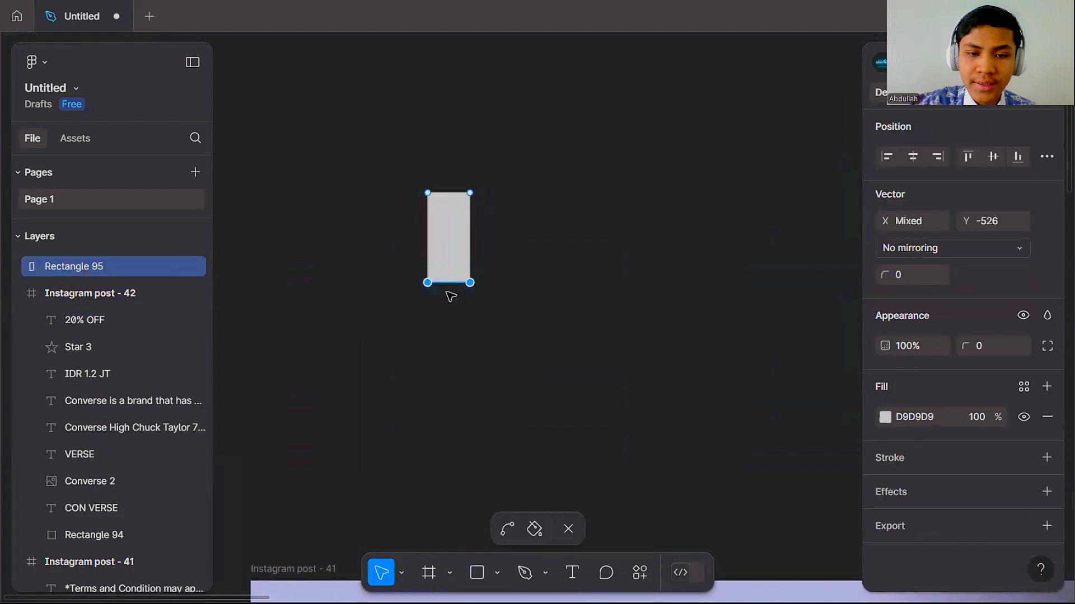
pyautogui.moveTo(470, 283); pyautogui.dragTo(503, 268)
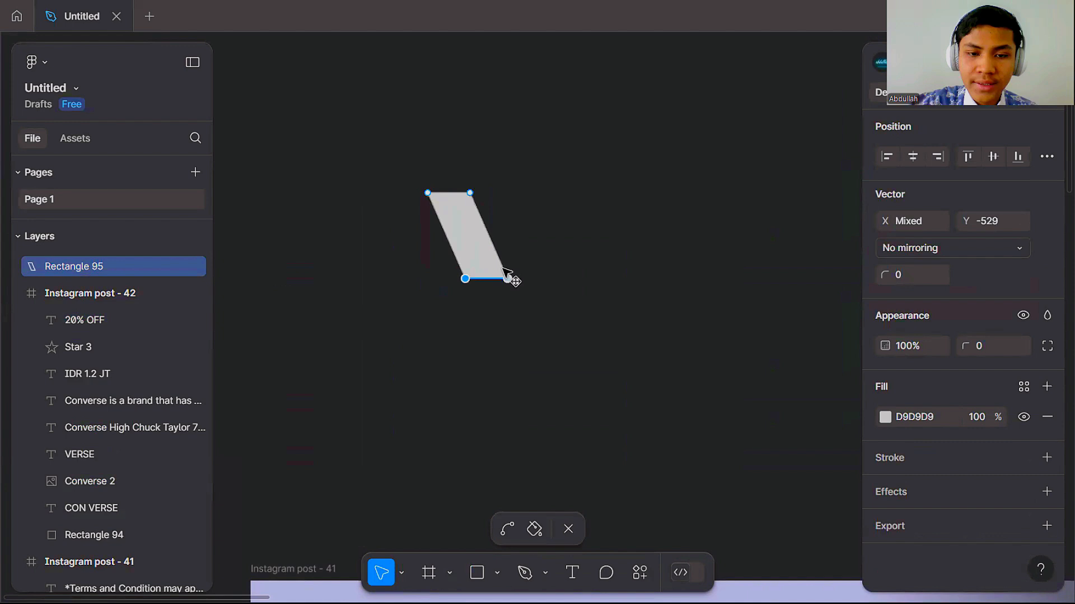
pyautogui.click(492, 306)
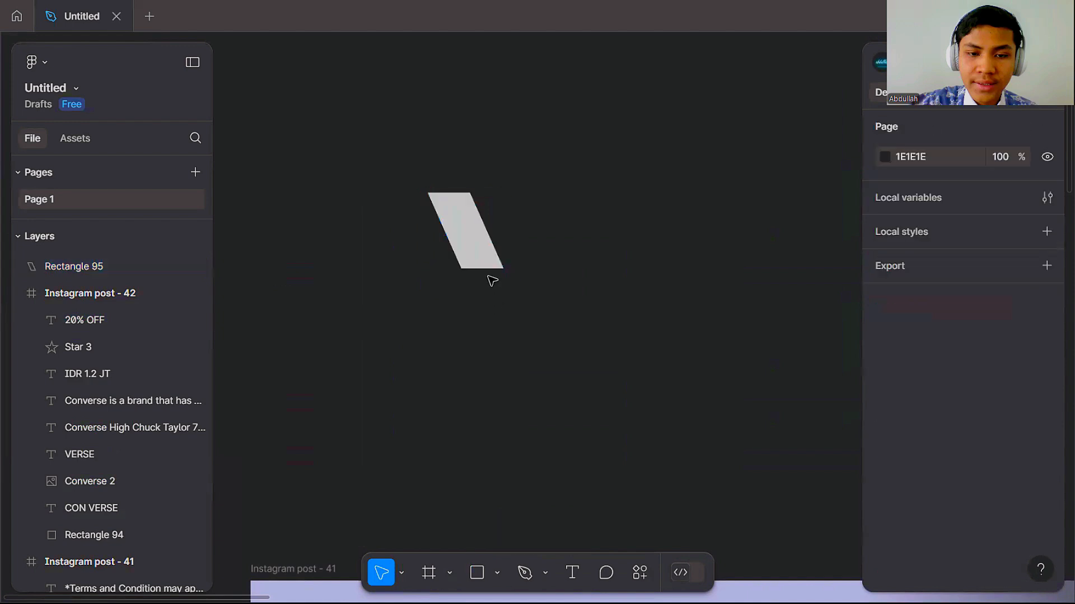
pyautogui.click(487, 245)
pyautogui.press('Escape')
pyautogui.click(473, 246)
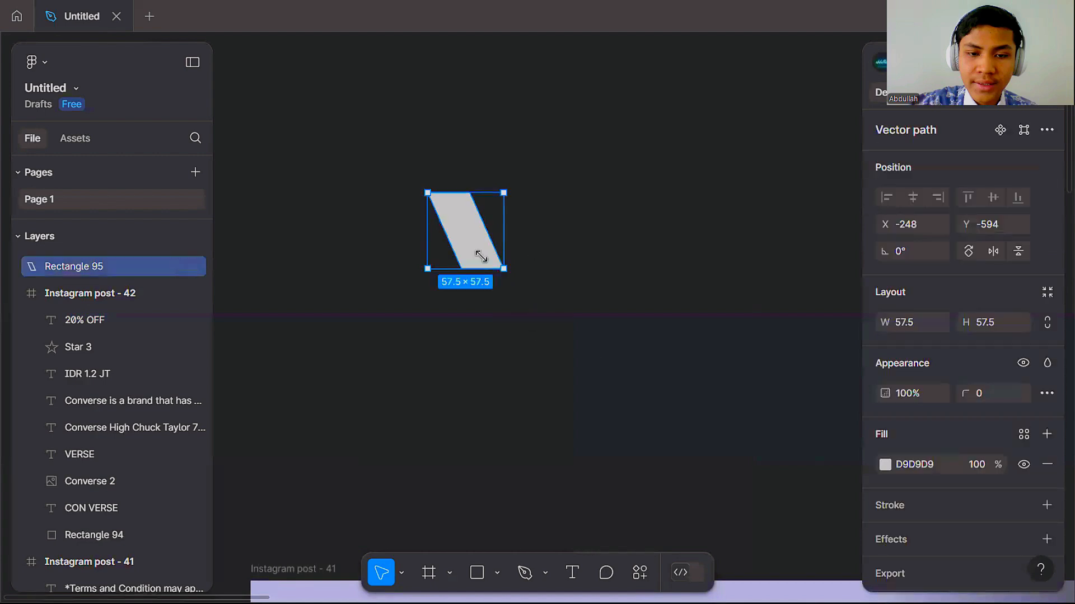
pyautogui.moveTo(503, 269); pyautogui.dragTo(508, 263)
pyautogui.press('Escape')
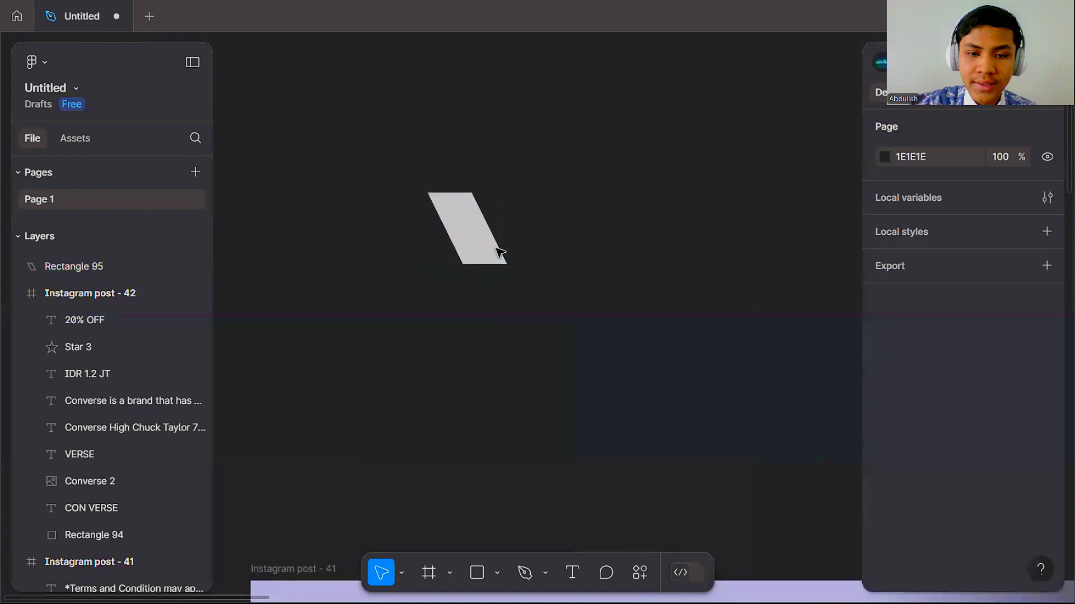
# Step: Duplicate the parallelogram, mirror the copy horizontally and snap it directly beneath the original to form a chevron
pyautogui.click(496, 251)
pyautogui.hotkey('ctrl', 'd')
pyautogui.moveTo(469, 234); pyautogui.dragTo(483, 367)
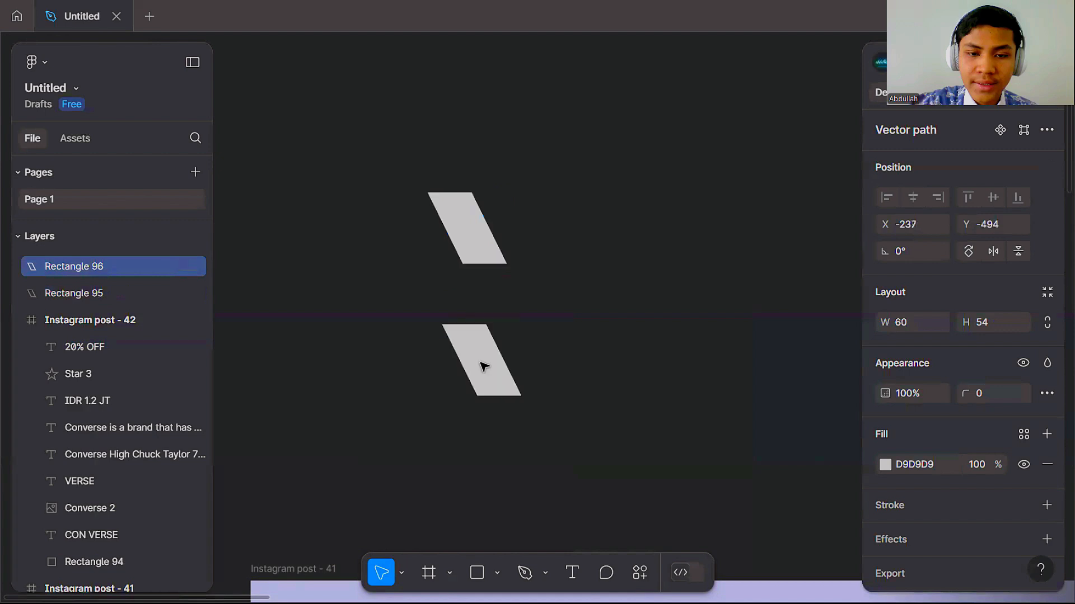
pyautogui.hotkey('shift', 'h')
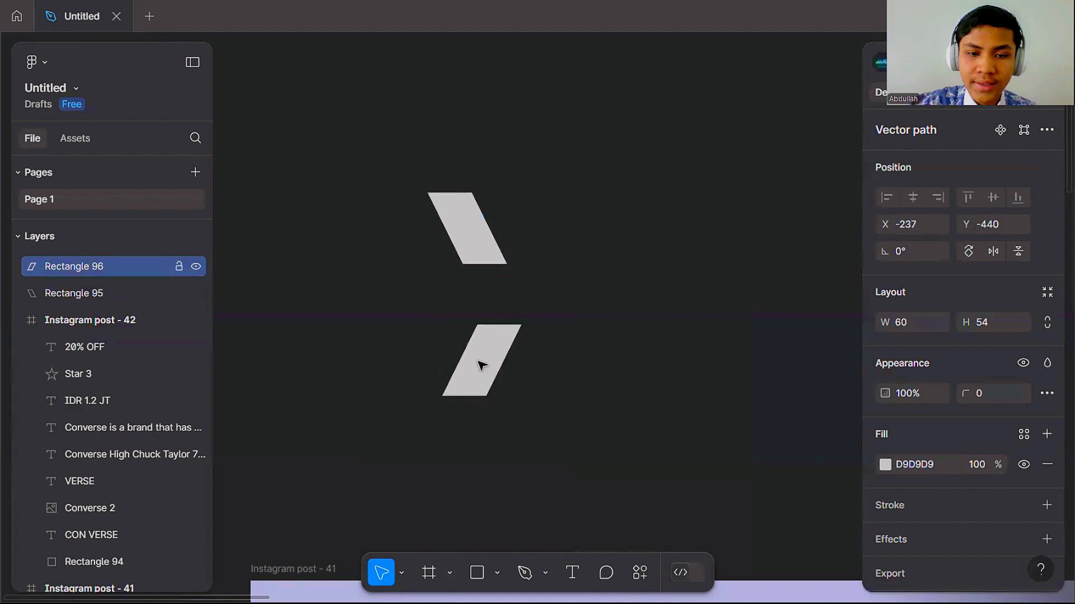
pyautogui.moveTo(477, 361); pyautogui.dragTo(473, 299)
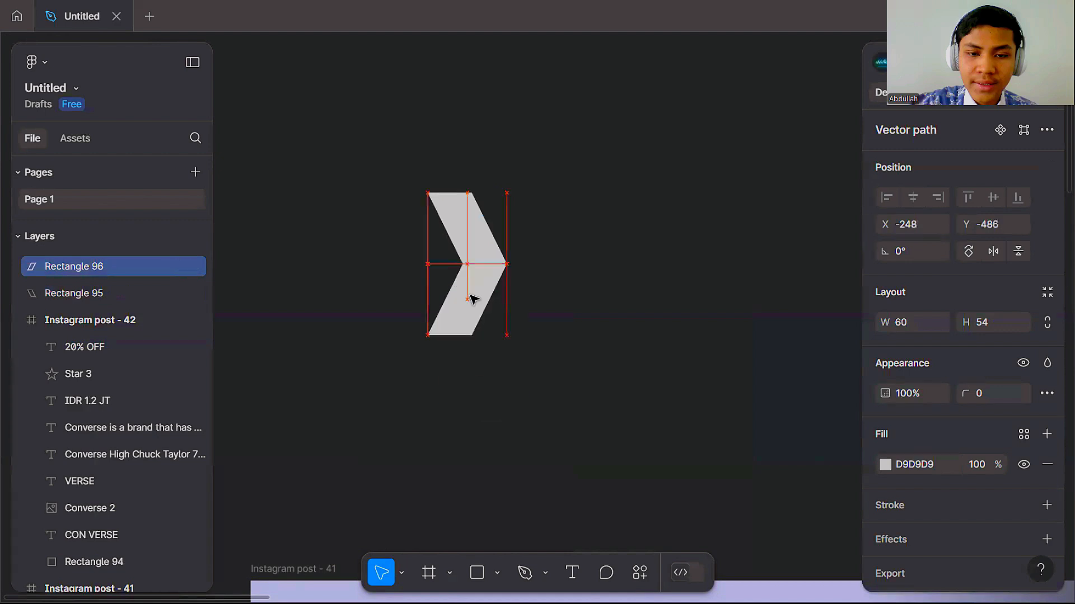
# Step: Unite the two parallelograms and flatten them into a single chevron vector shape
pyautogui.keyDown('shift'); pyautogui.click(469, 256); pyautogui.keyUp('shift')
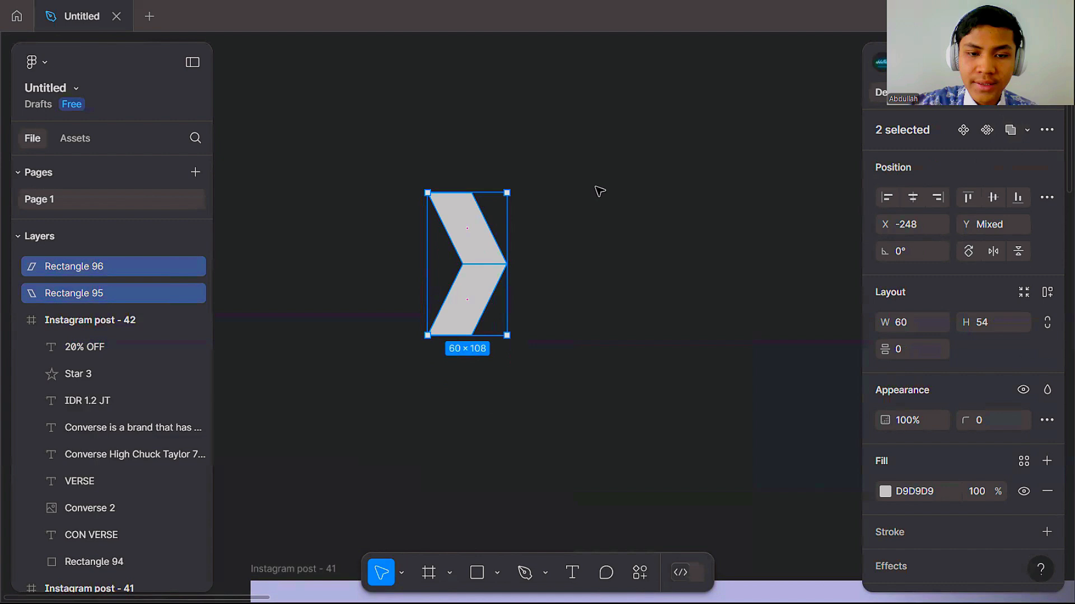
pyautogui.click(1010, 132)
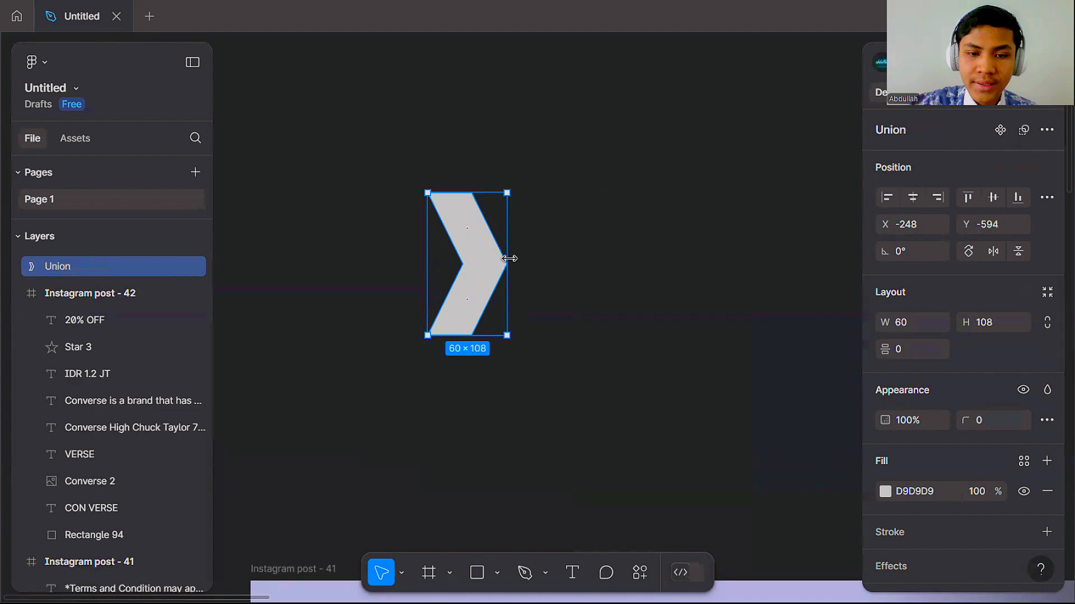
pyautogui.hotkey('ctrl', 'e')
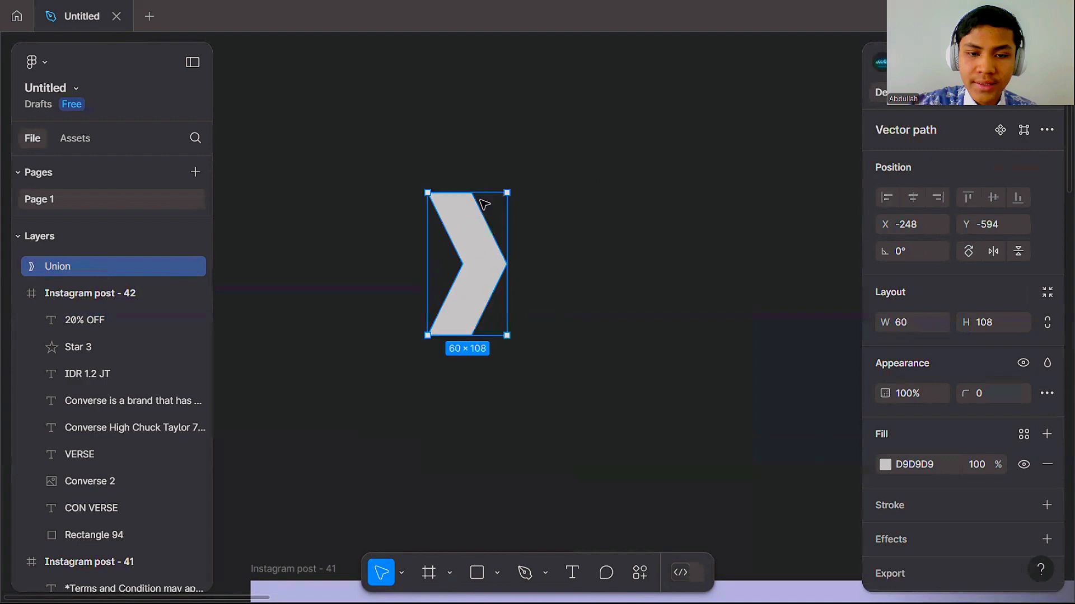
# Step: Reduce the chevron's height to about 82 and move it to about X -203, Y -560
pyautogui.moveTo(469, 195); pyautogui.dragTo(469, 227)
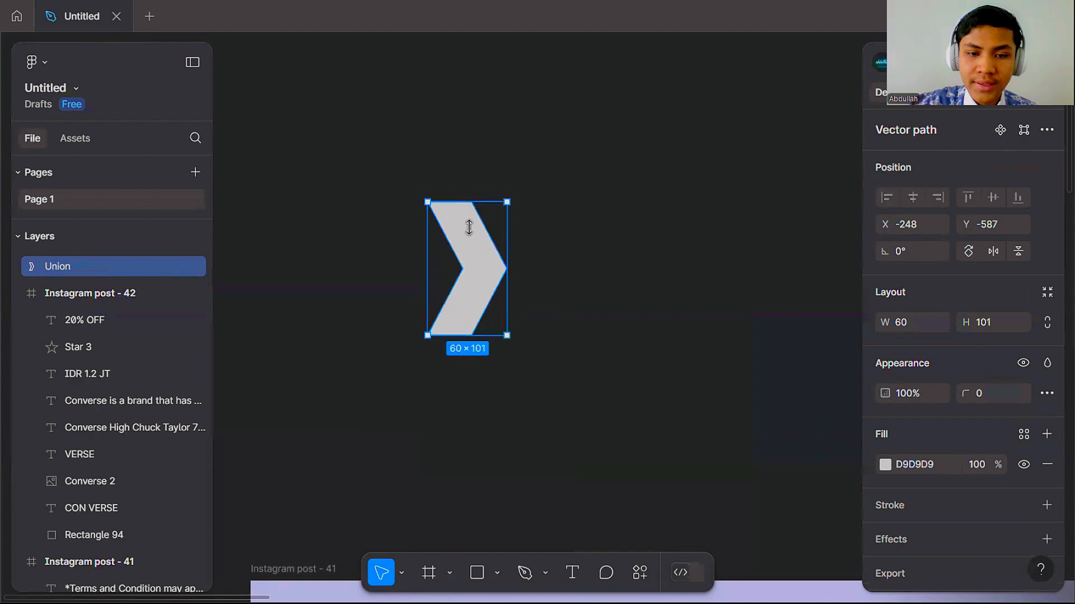
pyautogui.rightClick(484, 257)
pyautogui.click(685, 296)
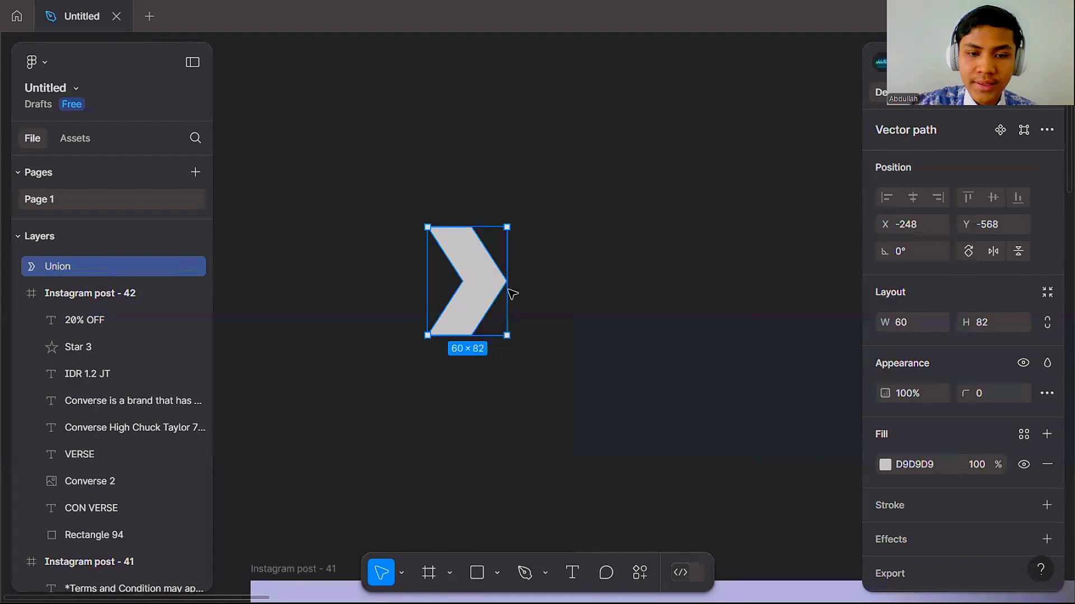
pyautogui.moveTo(494, 284); pyautogui.dragTo(603, 296)
pyautogui.click(608, 300)
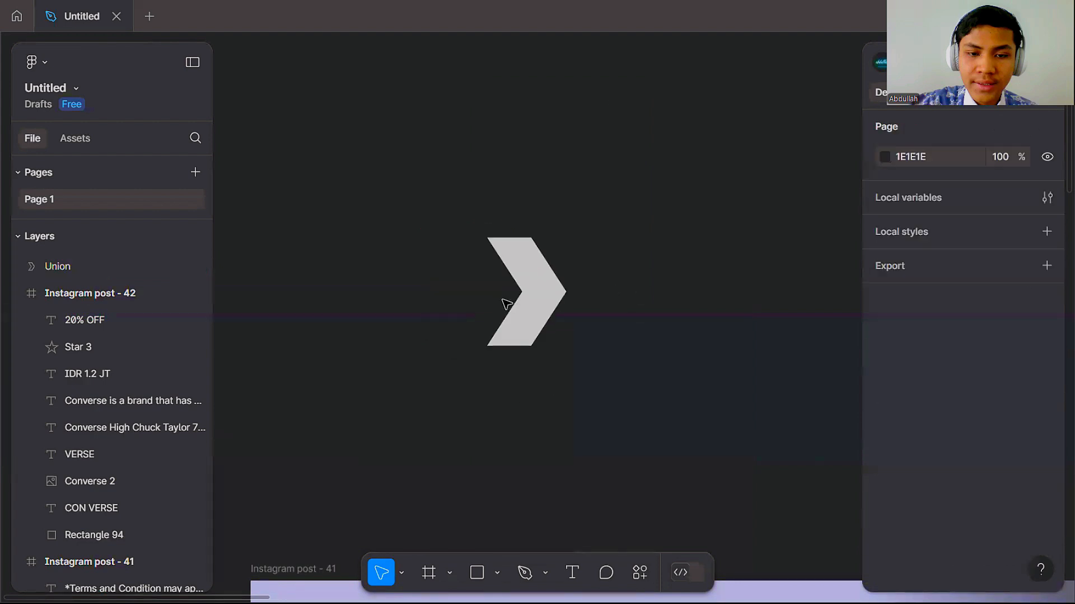
# Step: Draw a five-pointed star about 49 × 49 beside the open side of the chevron
pyautogui.click(545, 573)
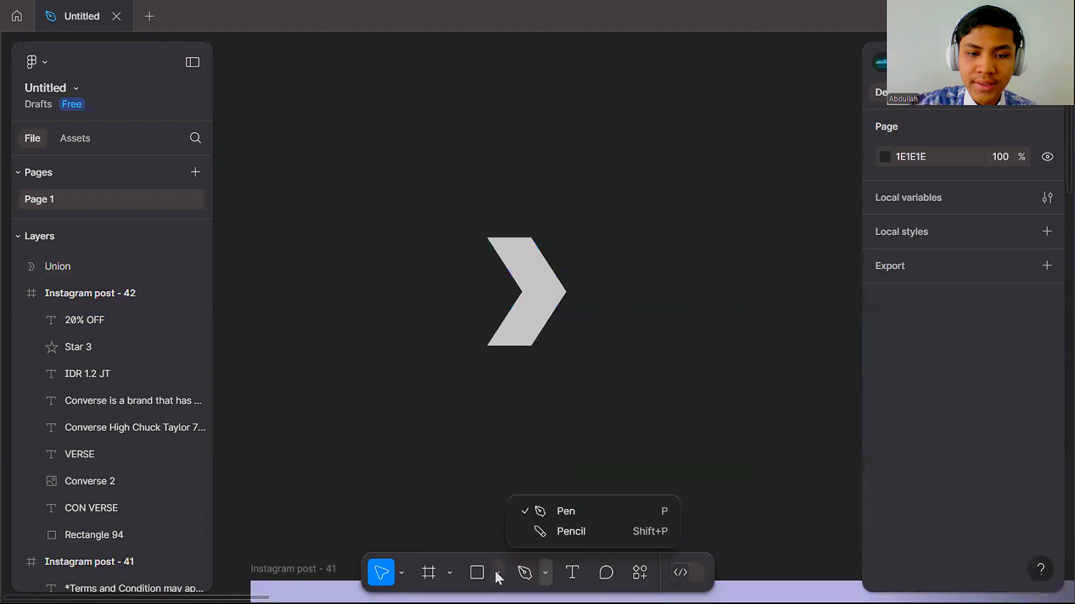
pyautogui.click(497, 573)
pyautogui.click(503, 511)
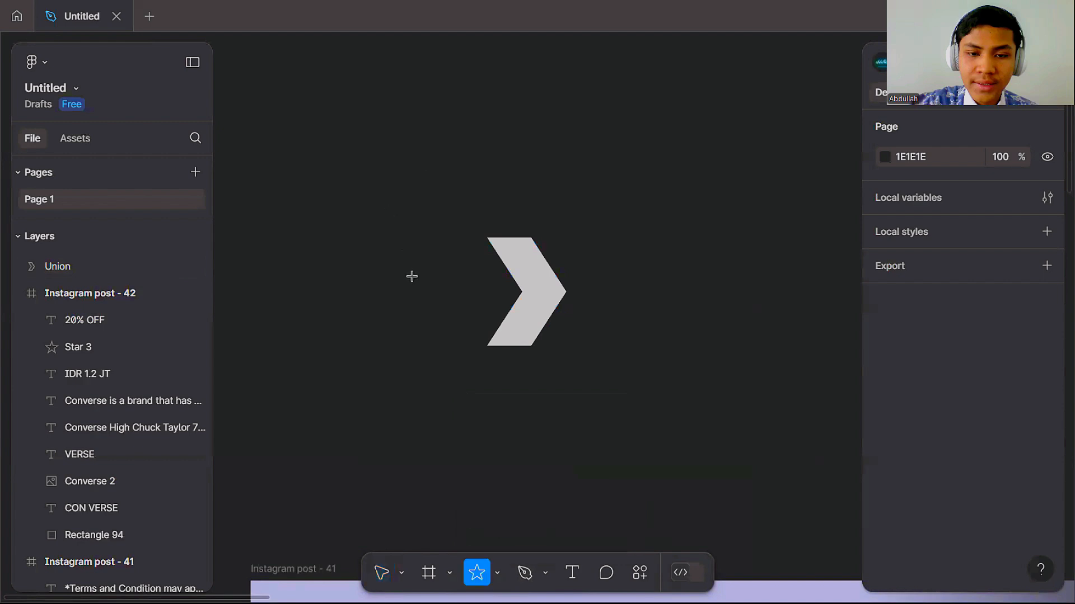
pyautogui.moveTo(412, 277); pyautogui.dragTo(476, 332)
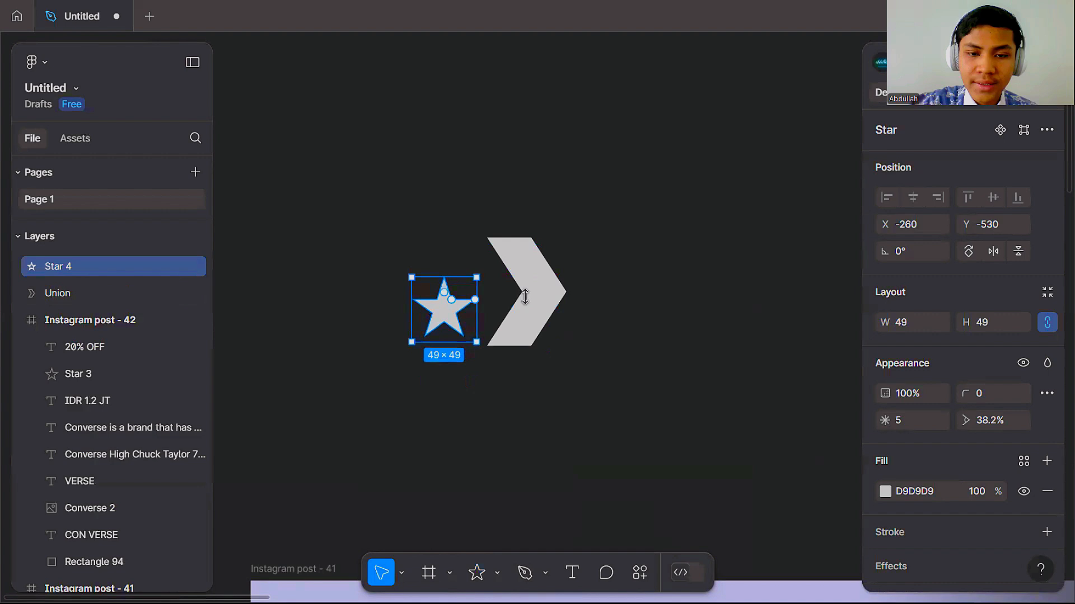
# Step: Edit the chevron's vector points, nudging its three inner-side points inward to thin the shape to about 53 wide
pyautogui.click(525, 297)
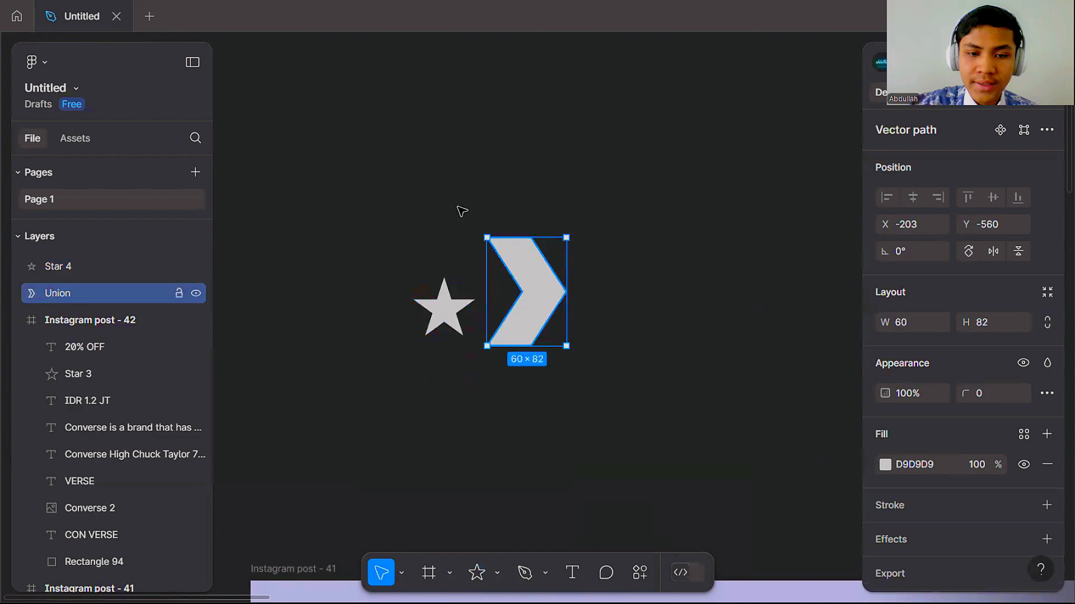
pyautogui.press('Return')
pyautogui.moveTo(457, 207); pyautogui.dragTo(527, 403)
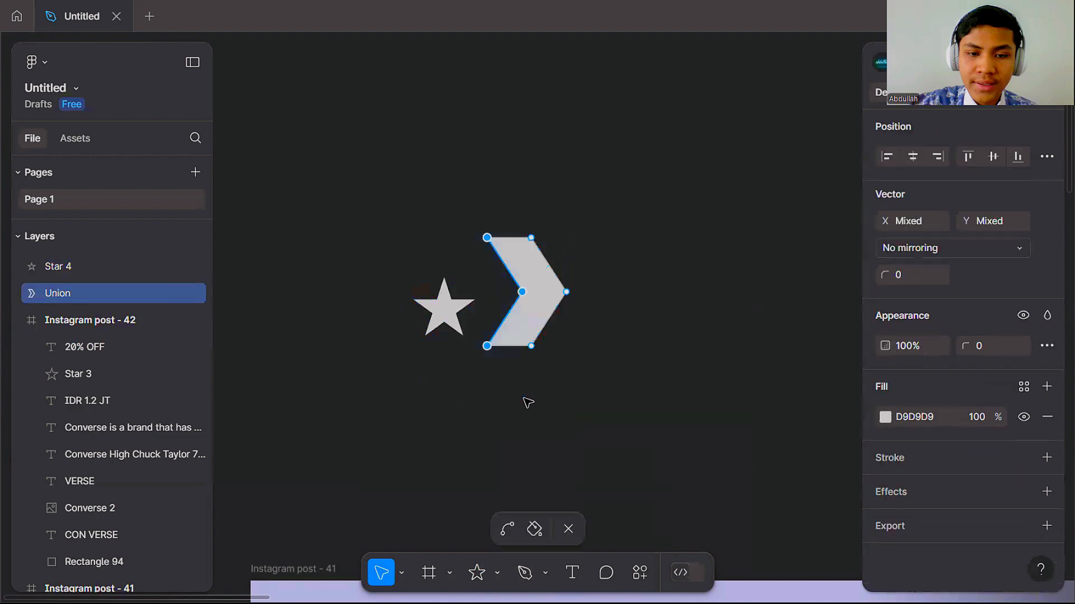
pyautogui.press('Right')
pyautogui.press('Right')
pyautogui.press('Right')
pyautogui.press('Right')
pyautogui.press('Right')
pyautogui.press('Right')
pyautogui.press('Right')
pyautogui.press('Escape')
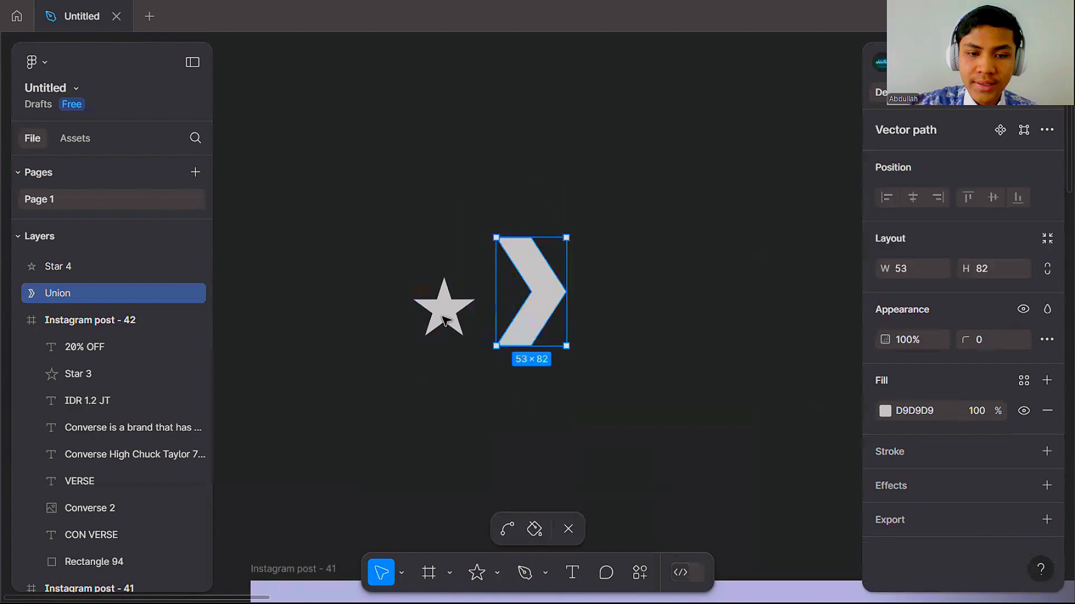
pyautogui.press('Escape')
# Step: Enlarge the star to about 57 × 57, rotate it to -30° and place it beside the chevron's notch
pyautogui.click(461, 332)
pyautogui.moveTo(477, 342); pyautogui.dragTo(485, 350)
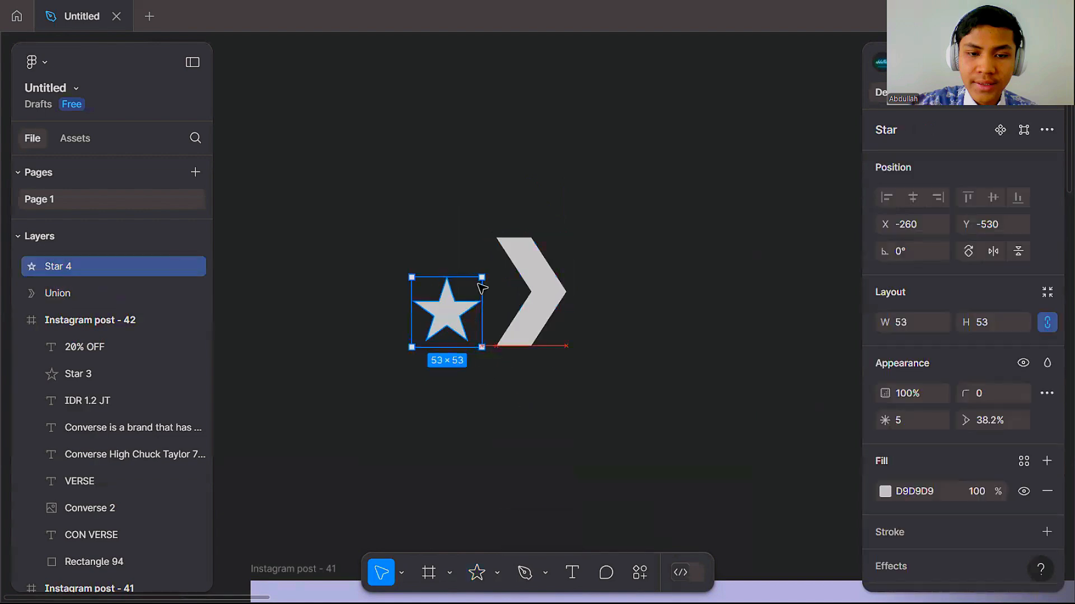
pyautogui.moveTo(496, 262); pyautogui.dragTo(517, 297)
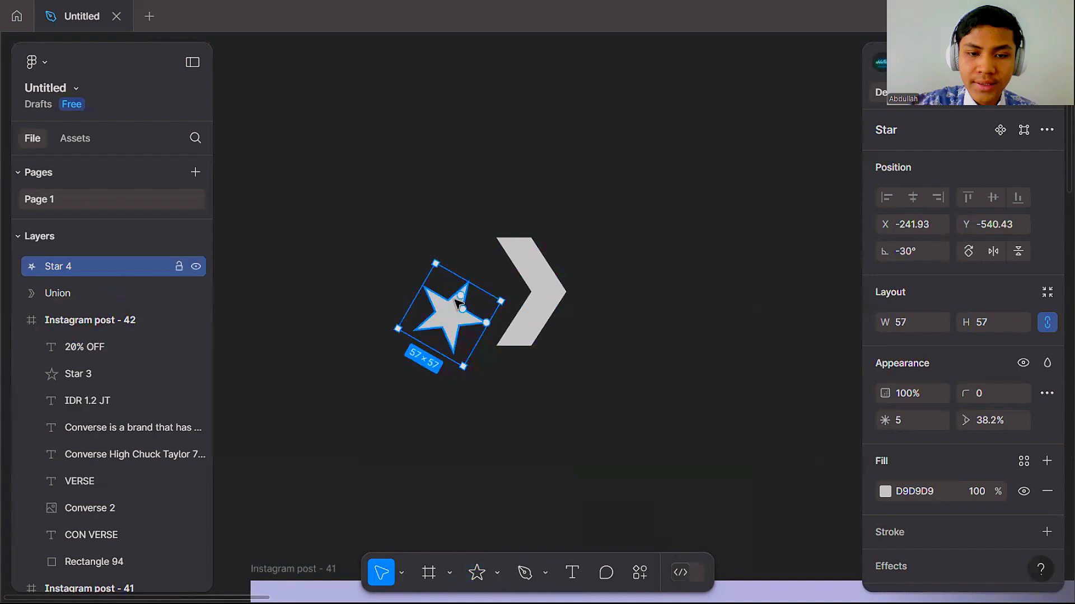
pyautogui.moveTo(458, 299); pyautogui.dragTo(474, 301)
pyautogui.click(441, 392)
# Step: Add a text reading "CONVERSE" below the star and chevron
pyautogui.press('t')
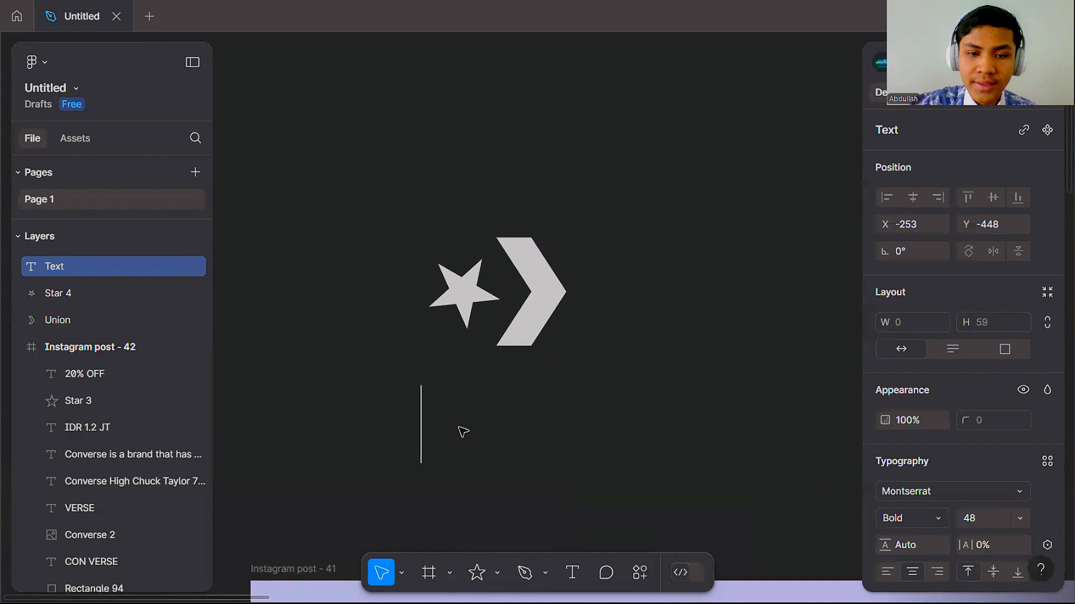
pyautogui.write('CONBE')
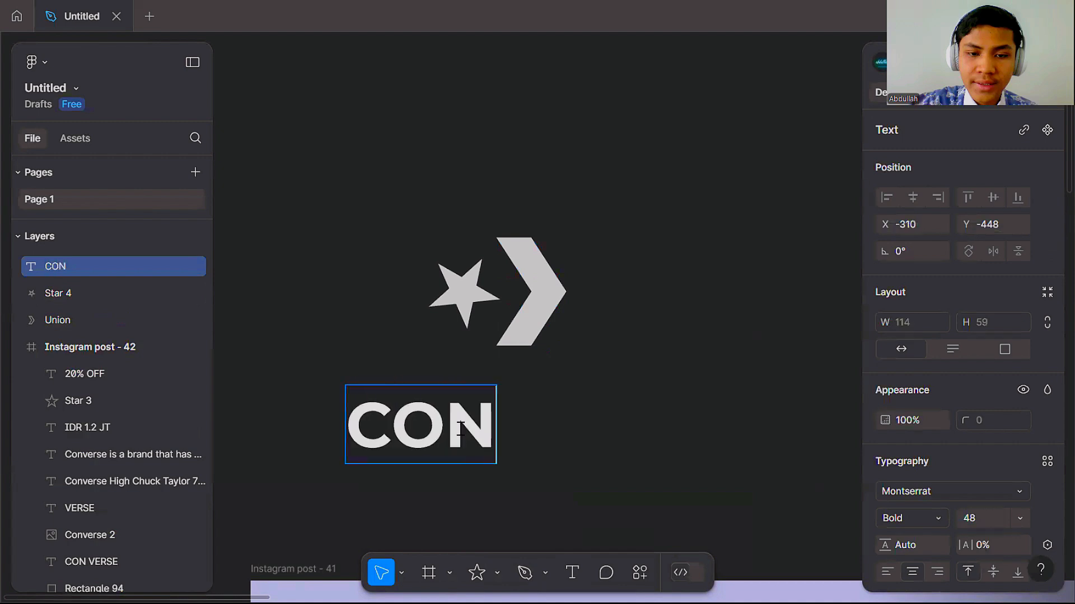
pyautogui.press('BackSpace')
pyautogui.press('BackSpace')
pyautogui.write('VERSE')
pyautogui.press('Escape')
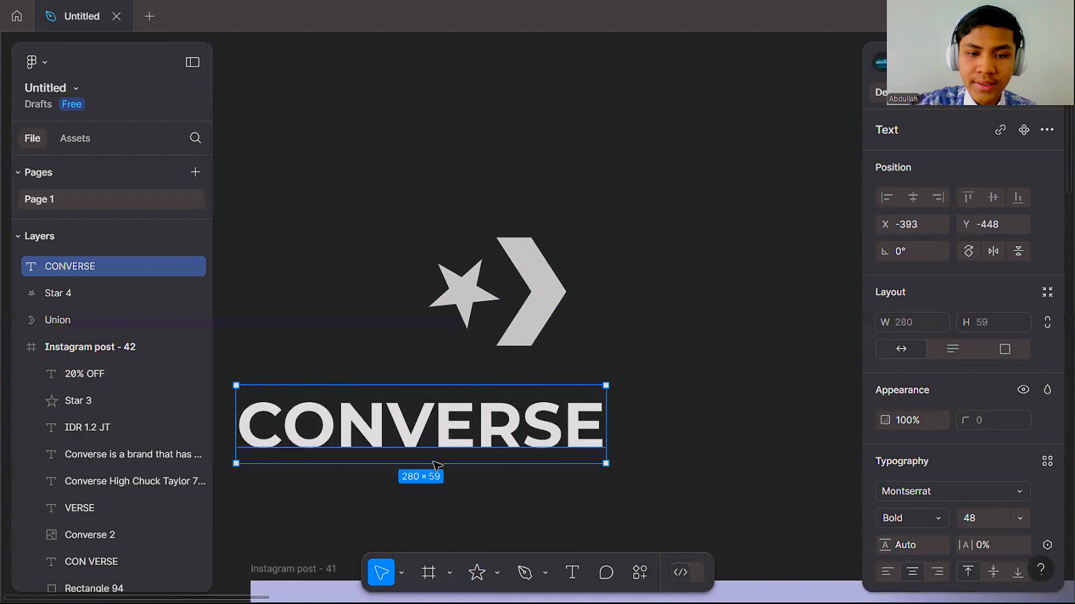
# Step: Set the CONVERSE text to ExtraBold size 32 and place it just under the star and chevron at about X -296, Y -468
pyautogui.moveTo(477, 439); pyautogui.dragTo(500, 433)
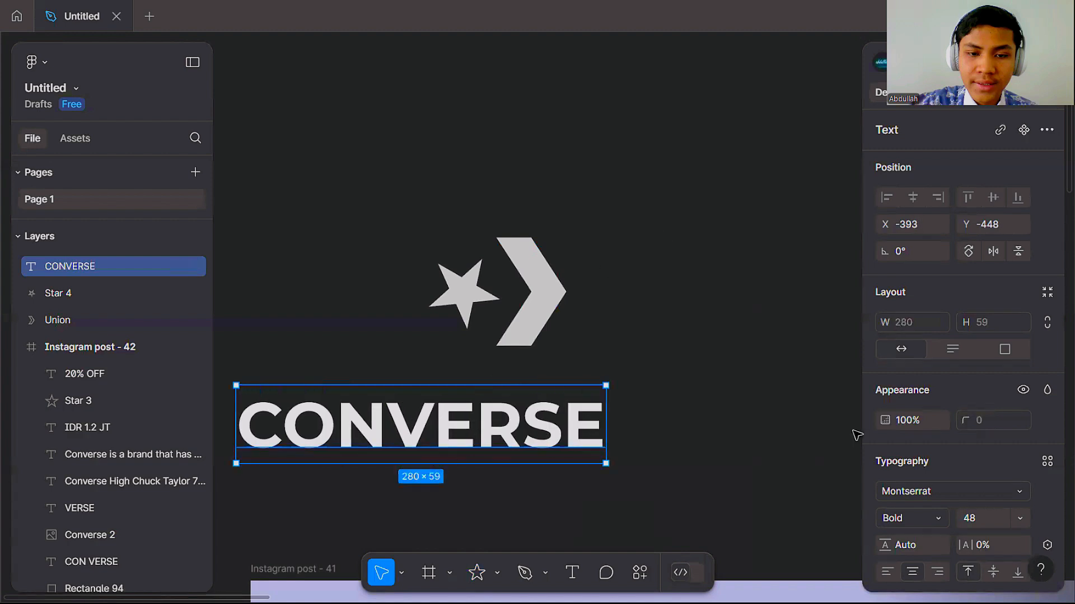
pyautogui.click(1020, 518)
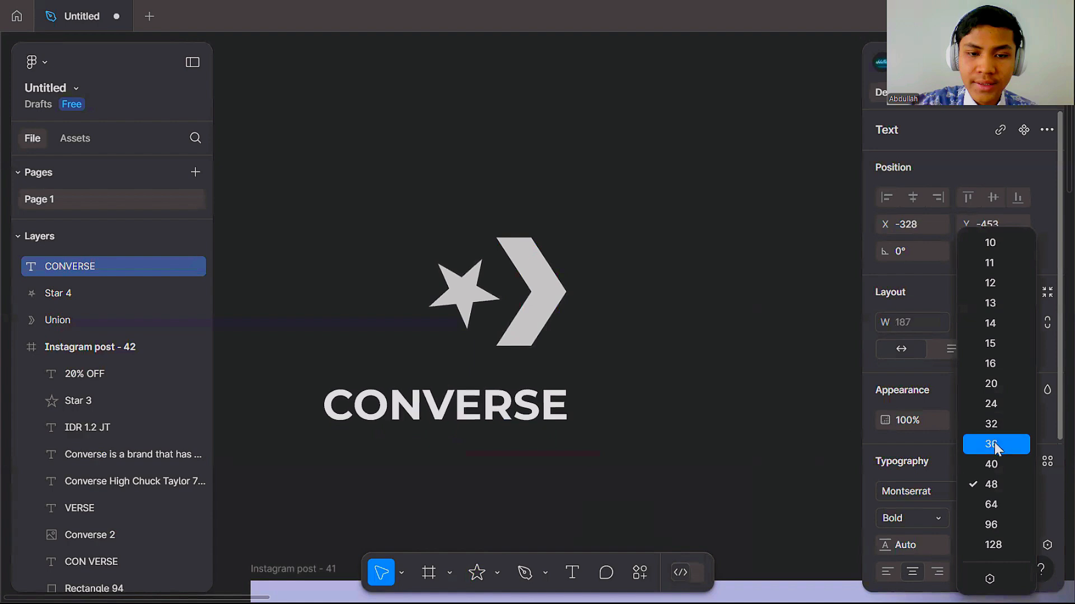
pyautogui.click(996, 425)
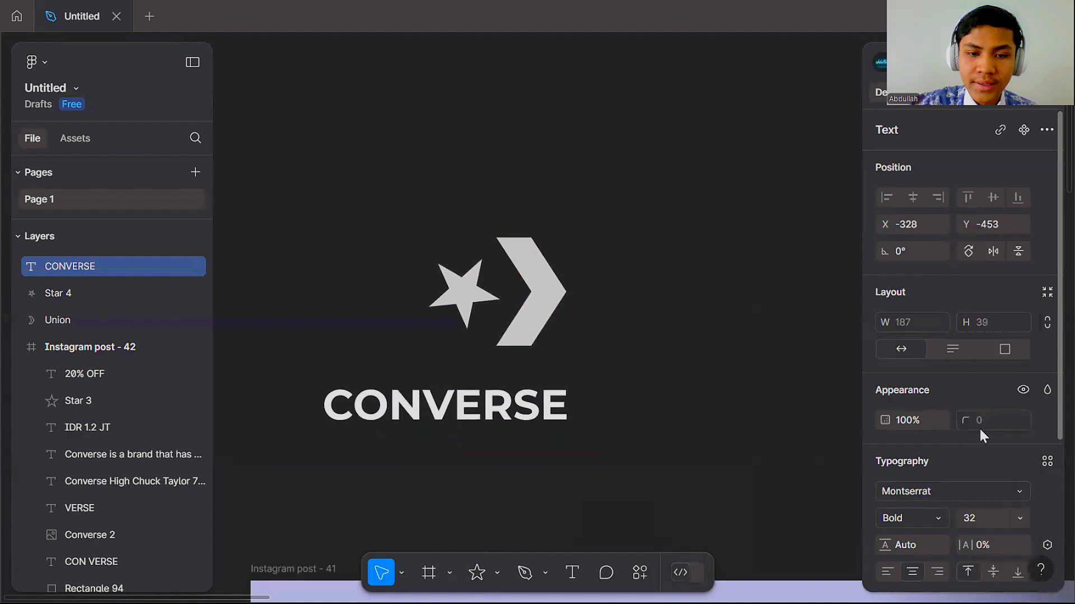
pyautogui.scroll(-1, 839, 511)
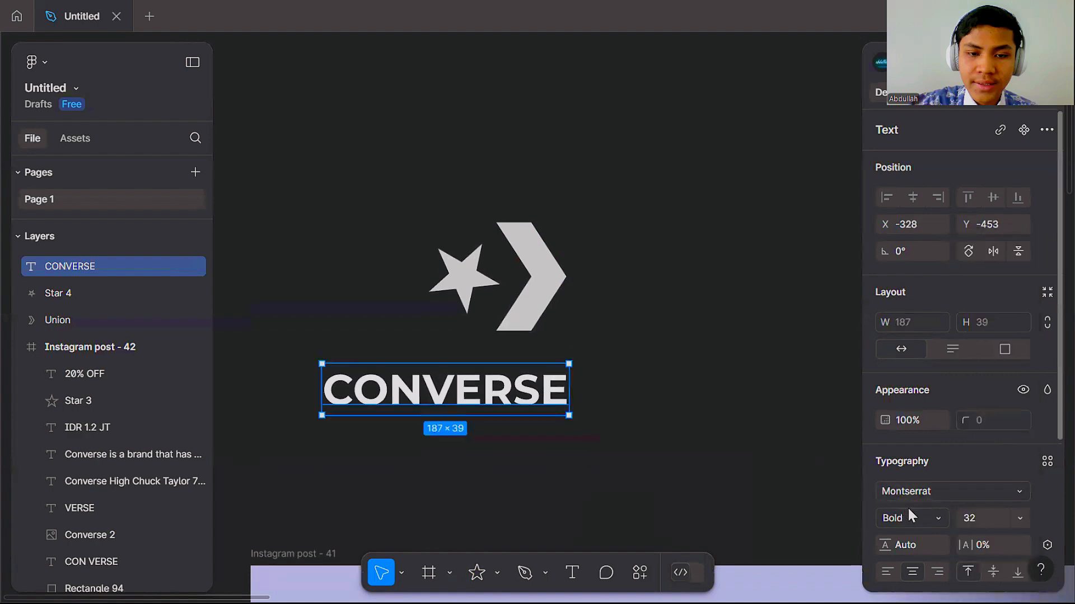
pyautogui.click(940, 516)
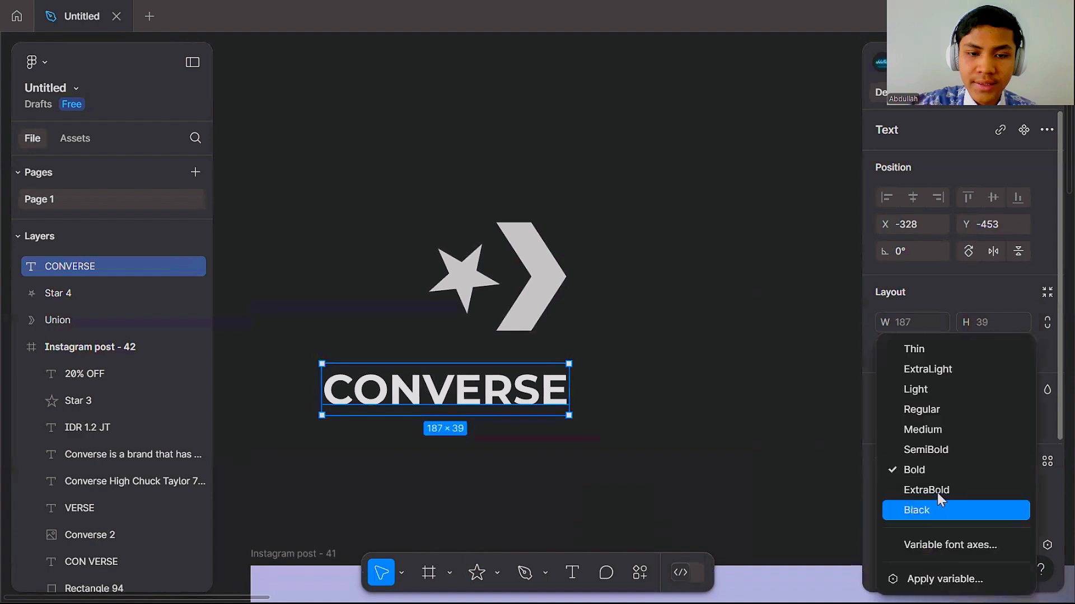
pyautogui.click(935, 490)
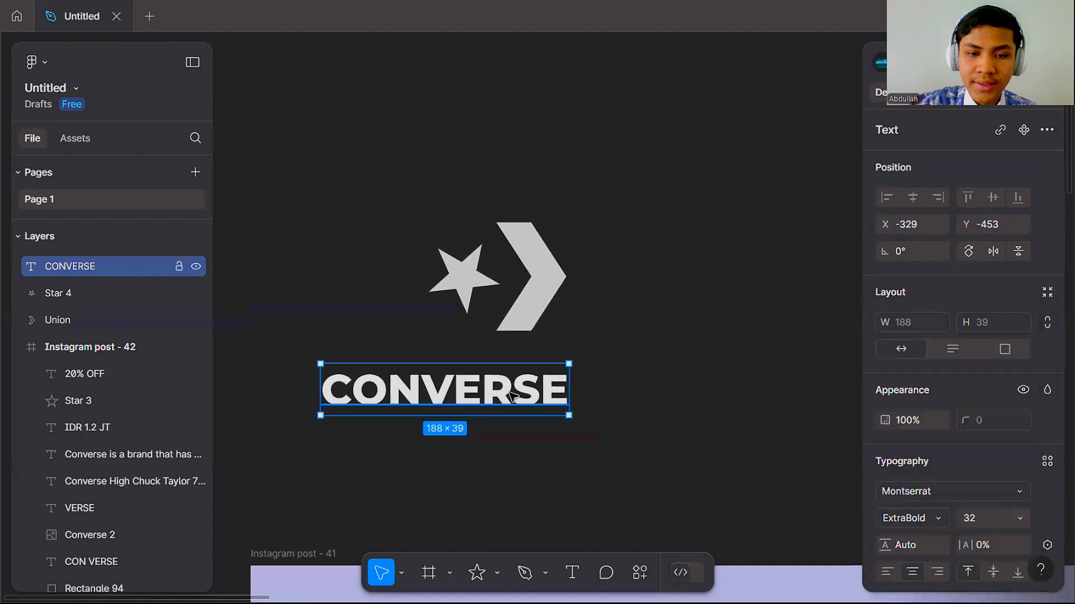
pyautogui.moveTo(515, 392); pyautogui.dragTo(538, 376)
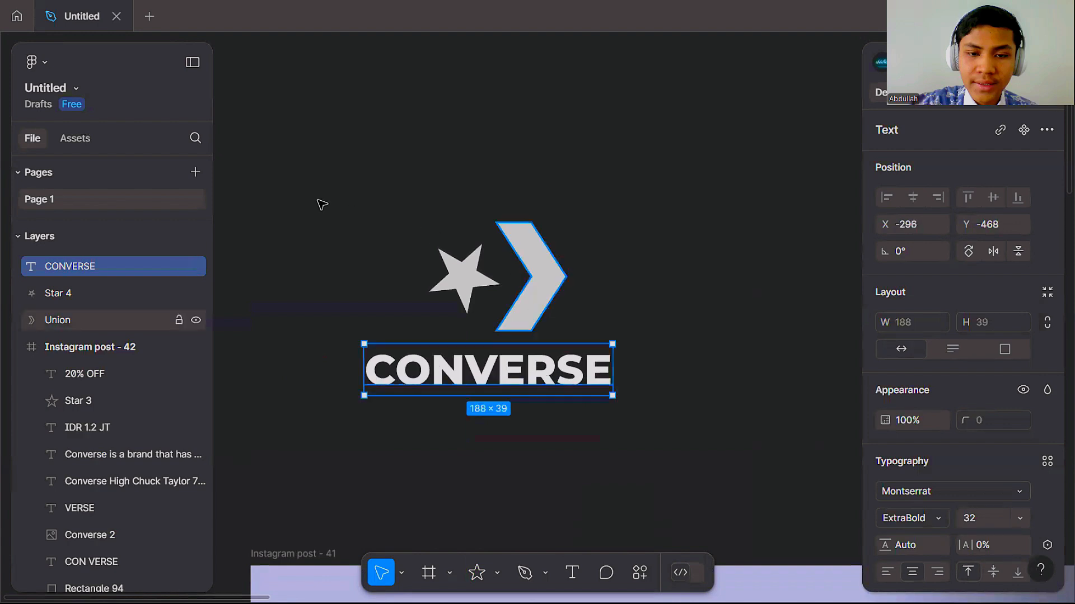
# Step: Flatten the CONVERSE text below the star and chevron into a vector path
pyautogui.click(690, 452)
pyautogui.moveTo(306, 195); pyautogui.dragTo(439, 386)
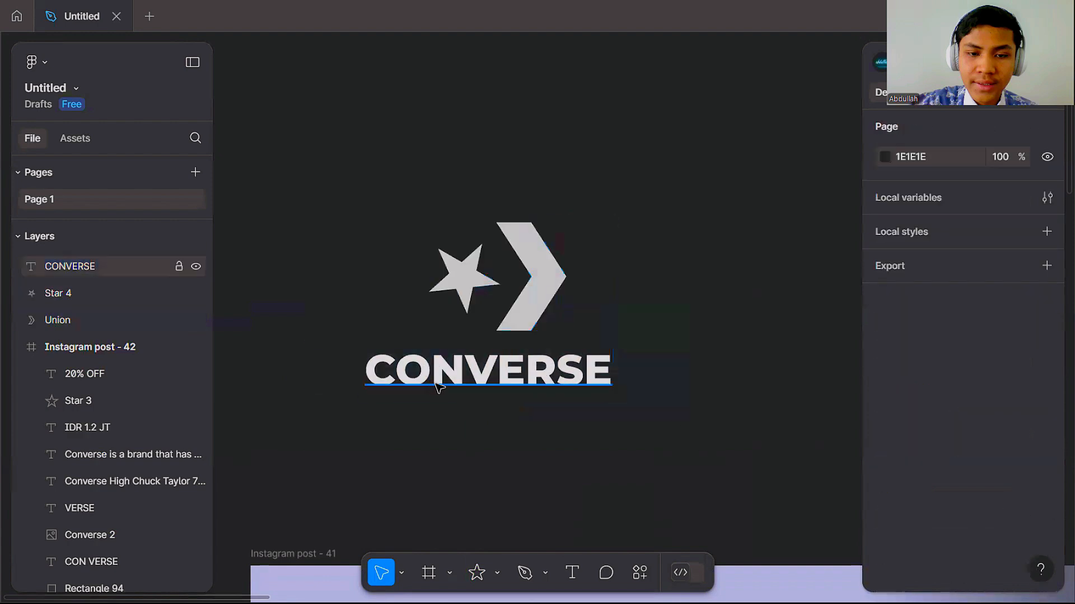
pyautogui.click(439, 388)
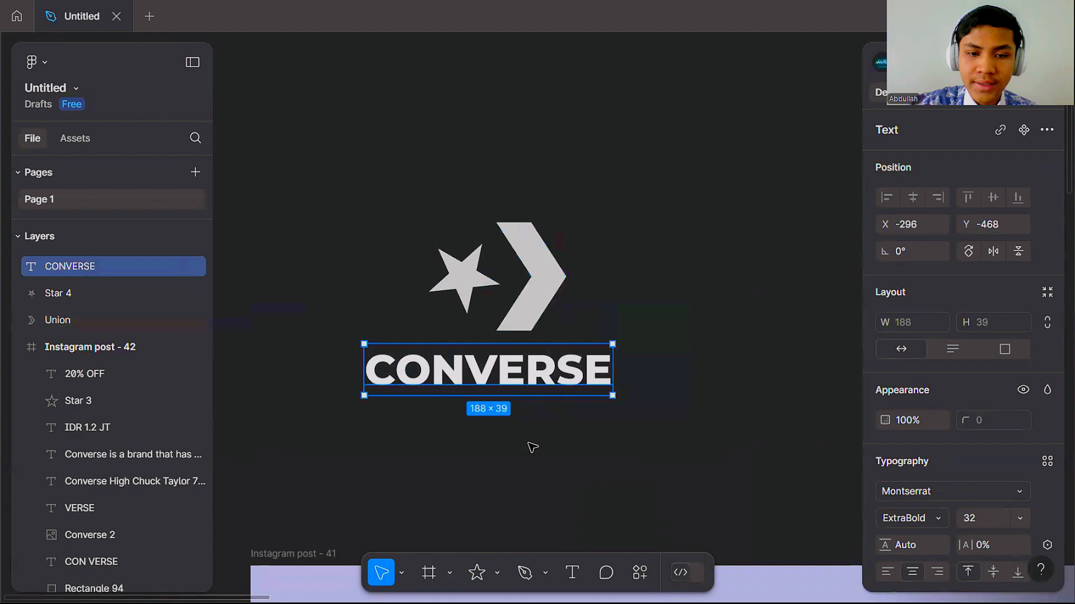
pyautogui.hotkey('ctrl', 'e')
# Step: Combine the star and the chevron into a single flattened vector path
pyautogui.click(537, 279)
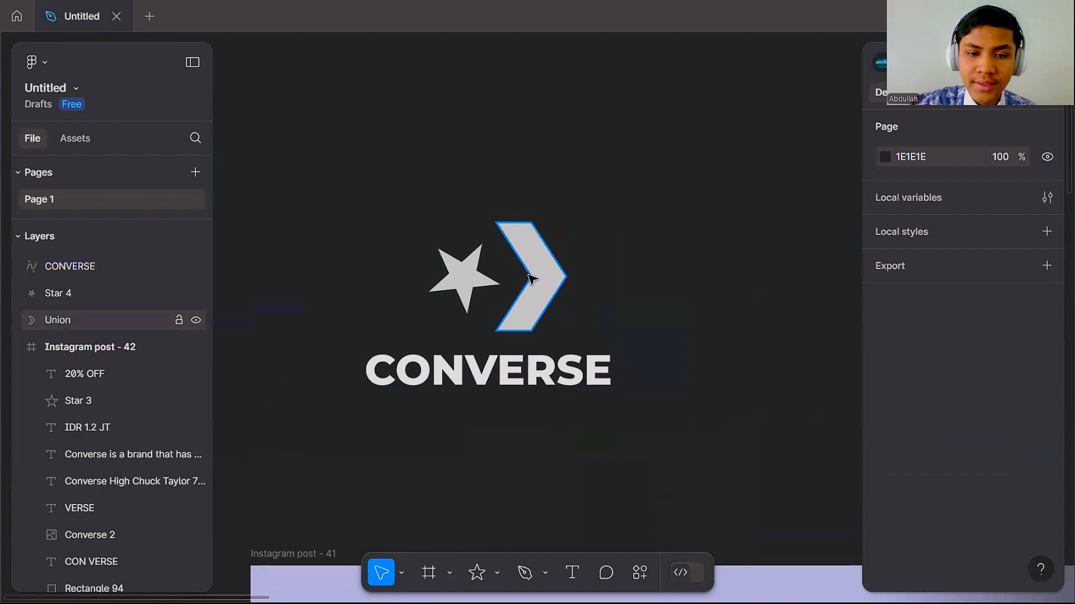
pyautogui.keyDown('shift'); pyautogui.click(477, 272); pyautogui.keyUp('shift')
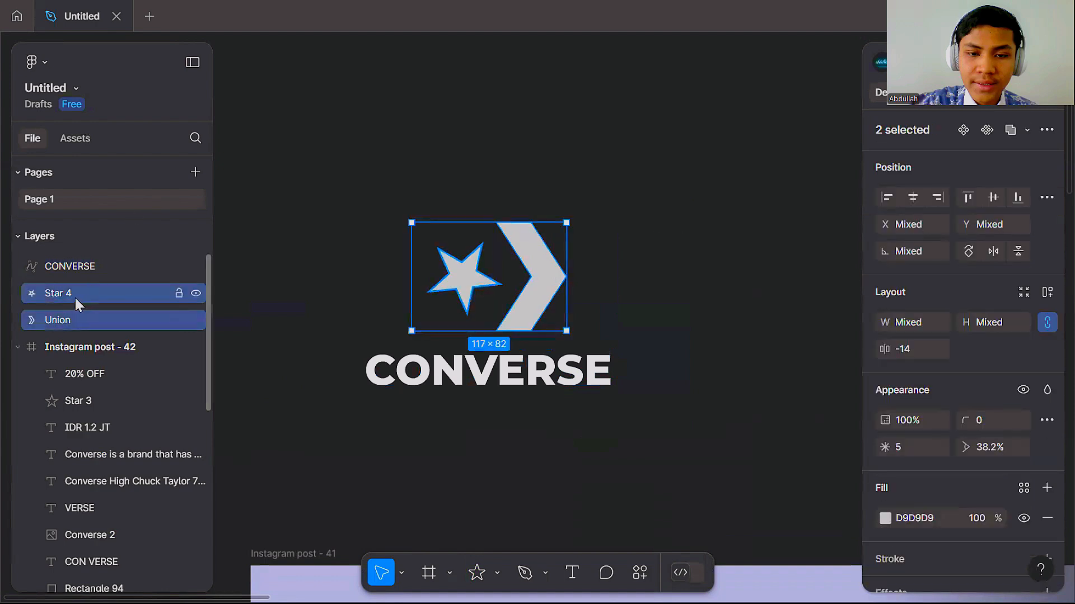
pyautogui.click(1011, 131)
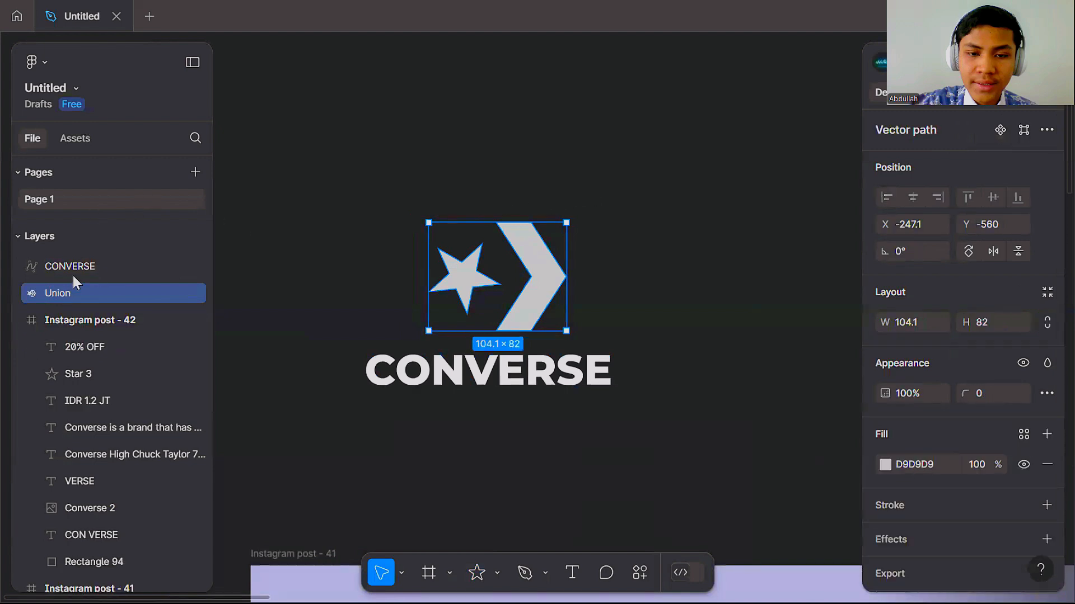
# Step: Set the fill of the combined star-and-chevron shape to white, FFFFFF
pyautogui.click(885, 464)
pyautogui.click(680, 518)
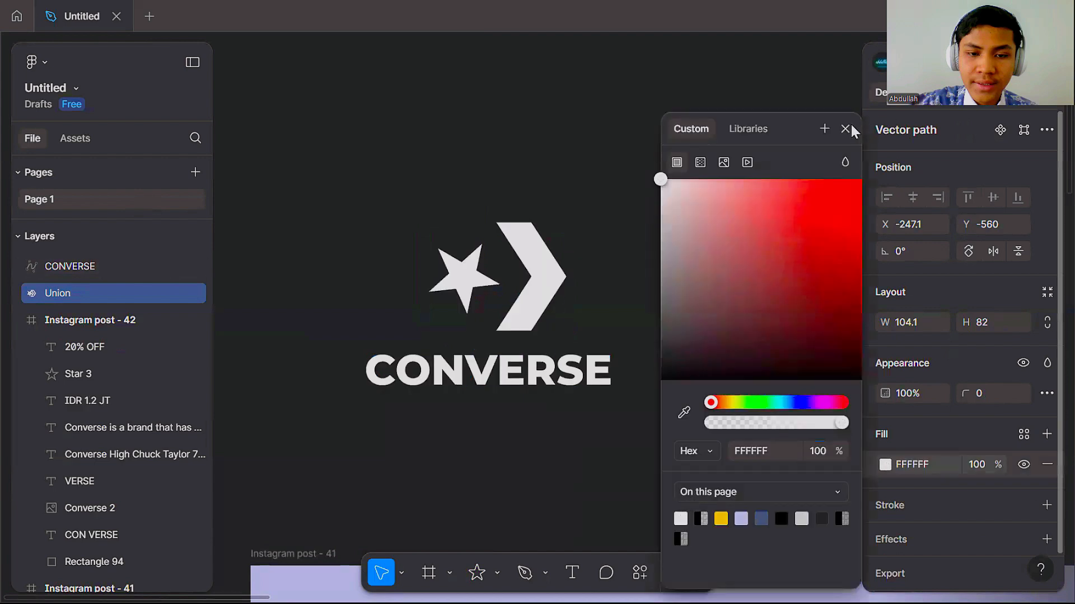
pyautogui.click(984, 436)
pyautogui.scroll(-2, 418, 270)
pyautogui.click(785, 451)
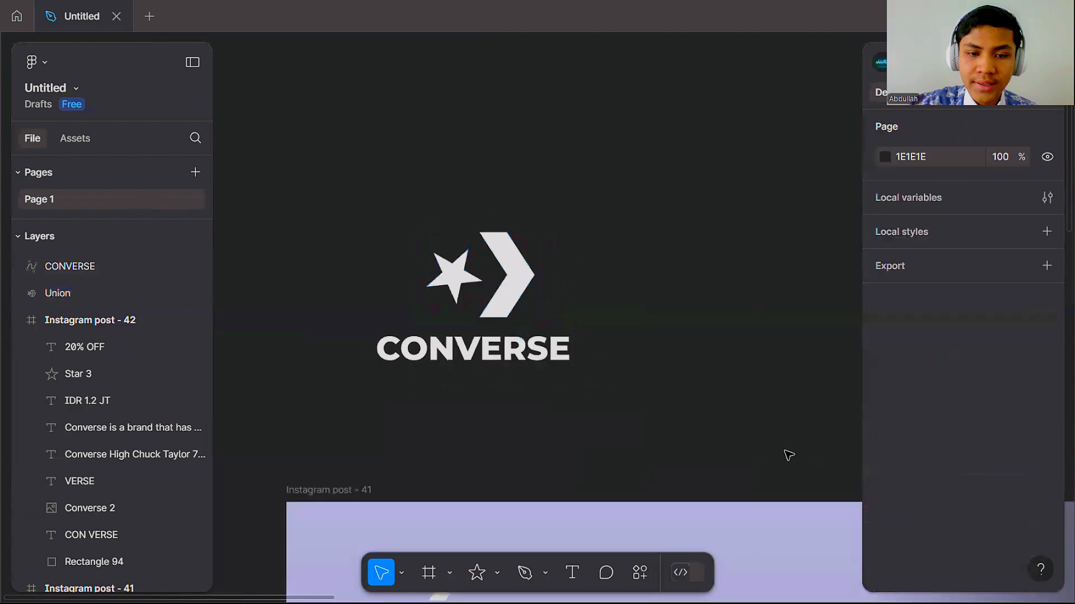
pyautogui.click(525, 276)
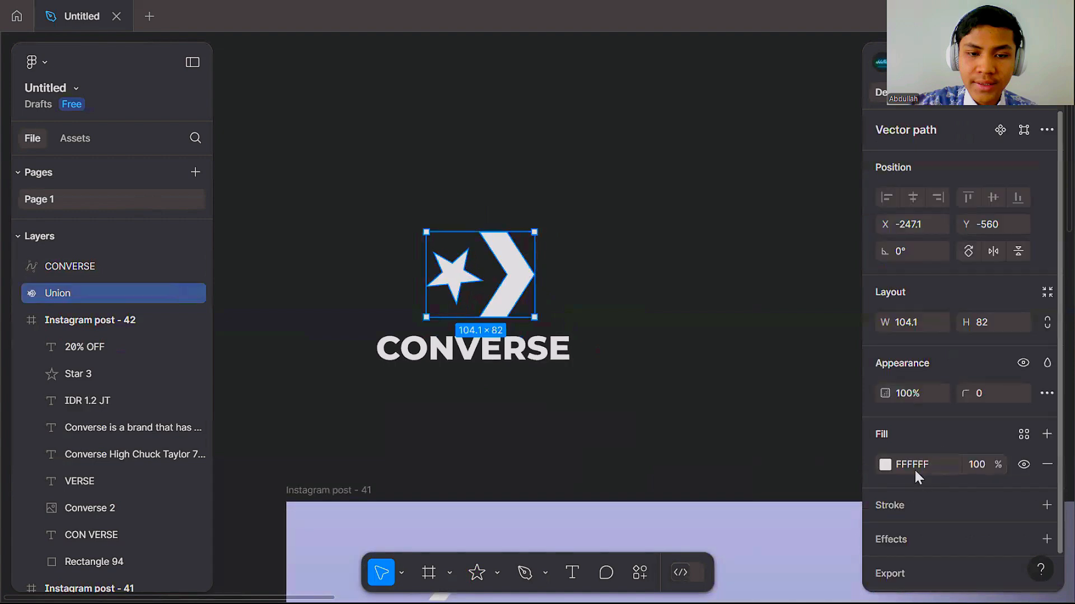
# Step: Group the star-and-chevron shape with the CONVERSE lettering as one logo
pyautogui.scroll(-1, 506, 340)
pyautogui.click(650, 322)
pyautogui.moveTo(363, 172); pyautogui.dragTo(649, 327)
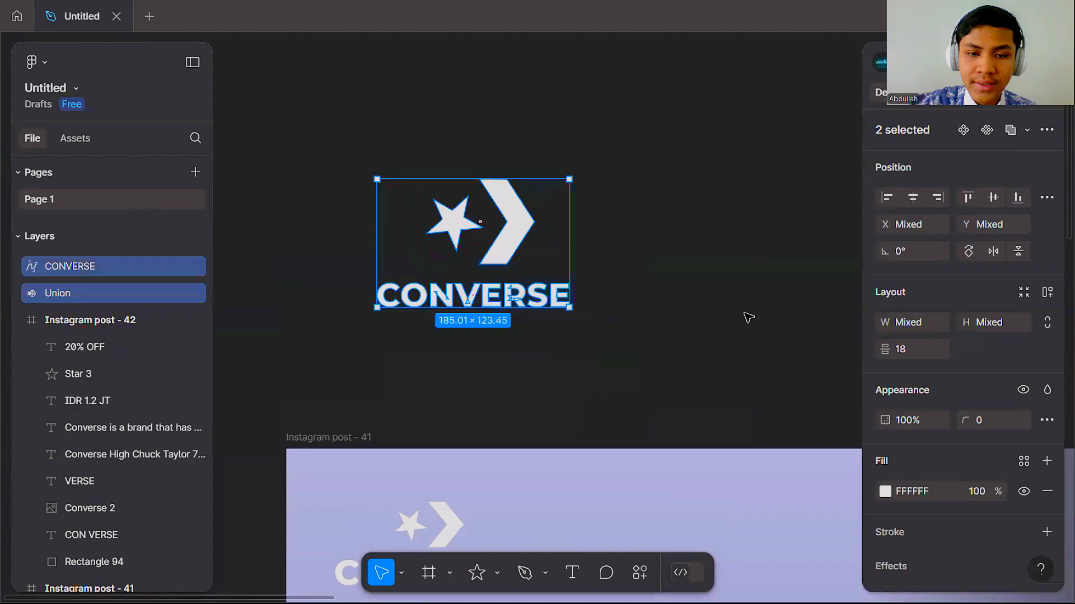
pyautogui.scroll(-2, 652, 263)
pyautogui.scroll(-2, 286, 170)
pyautogui.scroll(-5, 286, 170)
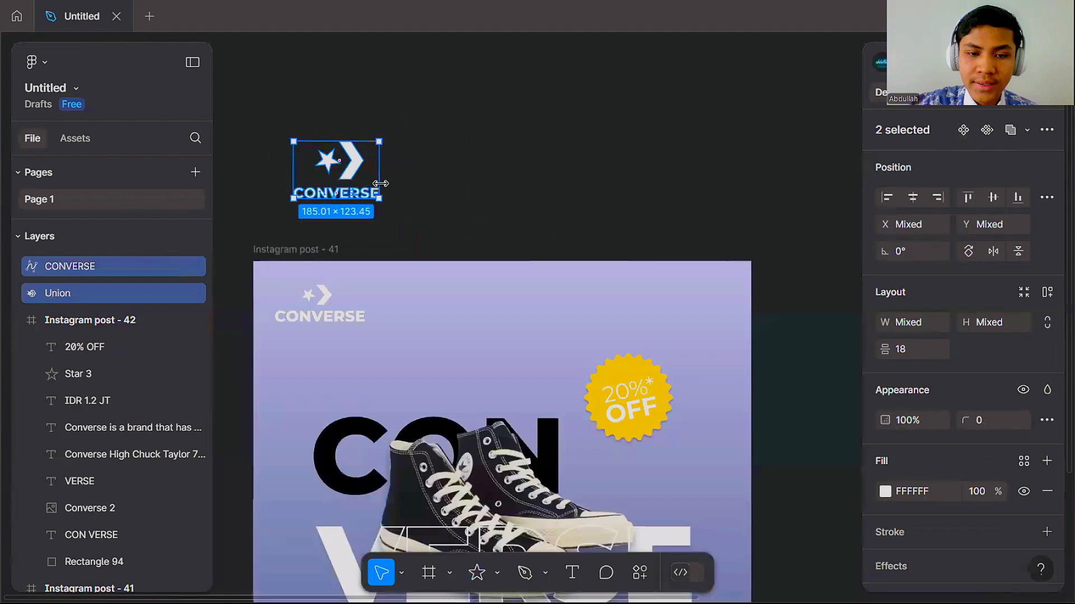
pyautogui.moveTo(387, 180); pyautogui.dragTo(320, 164)
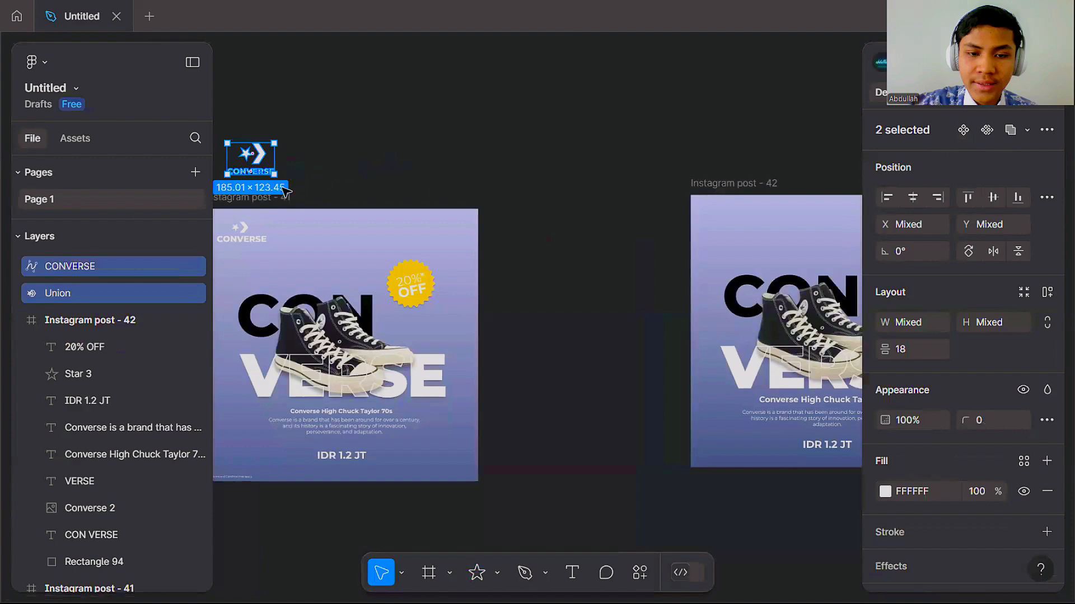
pyautogui.hotkey('ctrl', 'g')
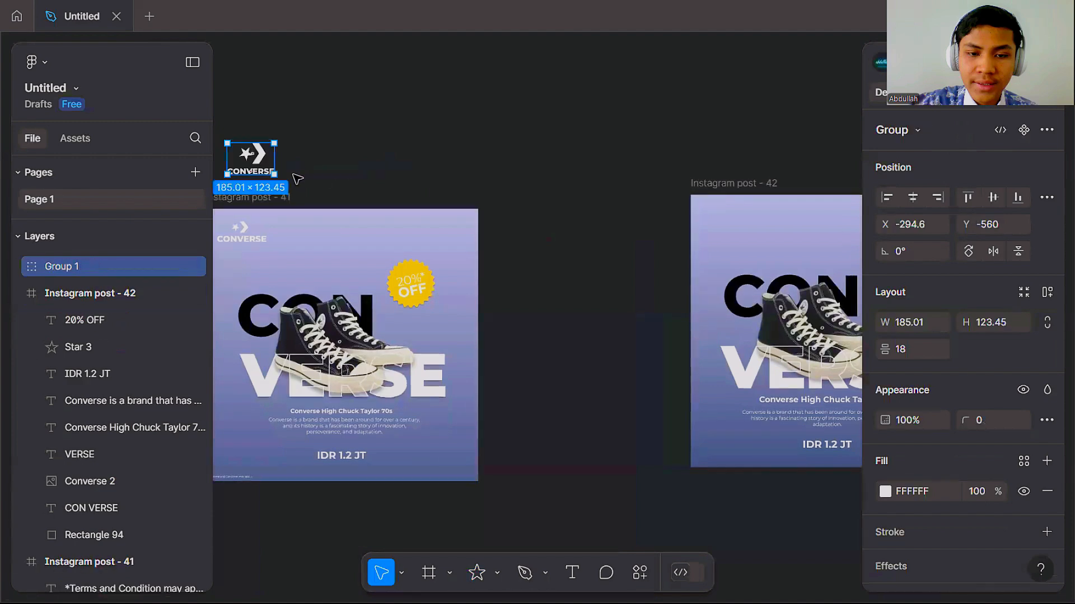
# Step: Place the logo group in the upper-left corner of the Instagram post - 42 frame at about X 44, Y 46
pyautogui.moveTo(250, 166); pyautogui.dragTo(560, 169)
pyautogui.moveTo(734, 241); pyautogui.dragTo(713, 216)
pyautogui.scroll(3, 738, 226)
pyautogui.scroll(5, 754, 207)
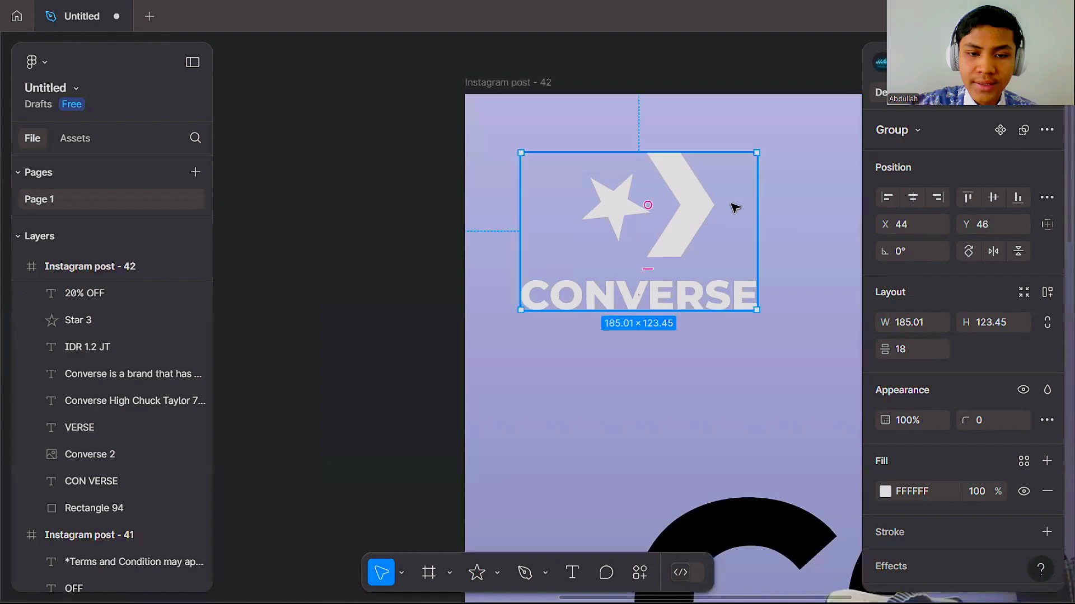
pyautogui.click(704, 210)
pyautogui.click(700, 197)
pyautogui.click(698, 188)
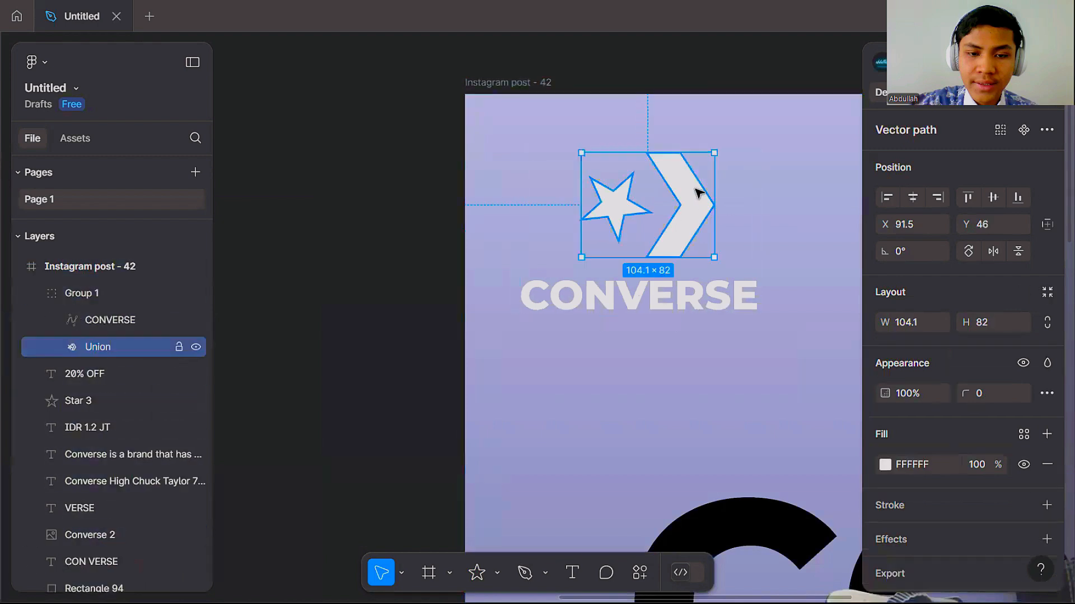
pyautogui.doubleClick(655, 165)
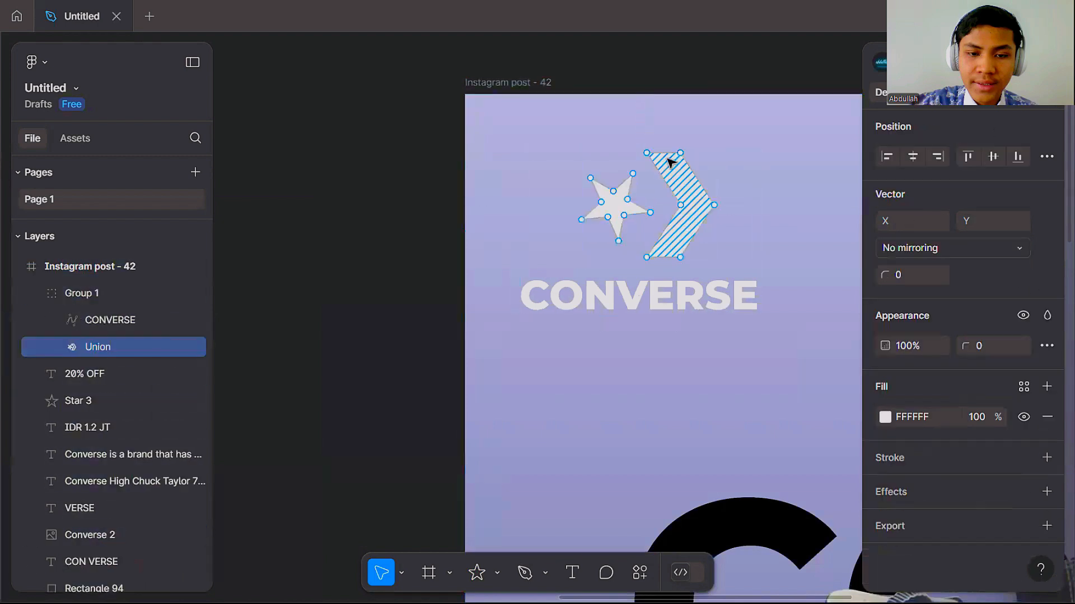
pyautogui.click(418, 165)
pyautogui.scroll(-5, 509, 208)
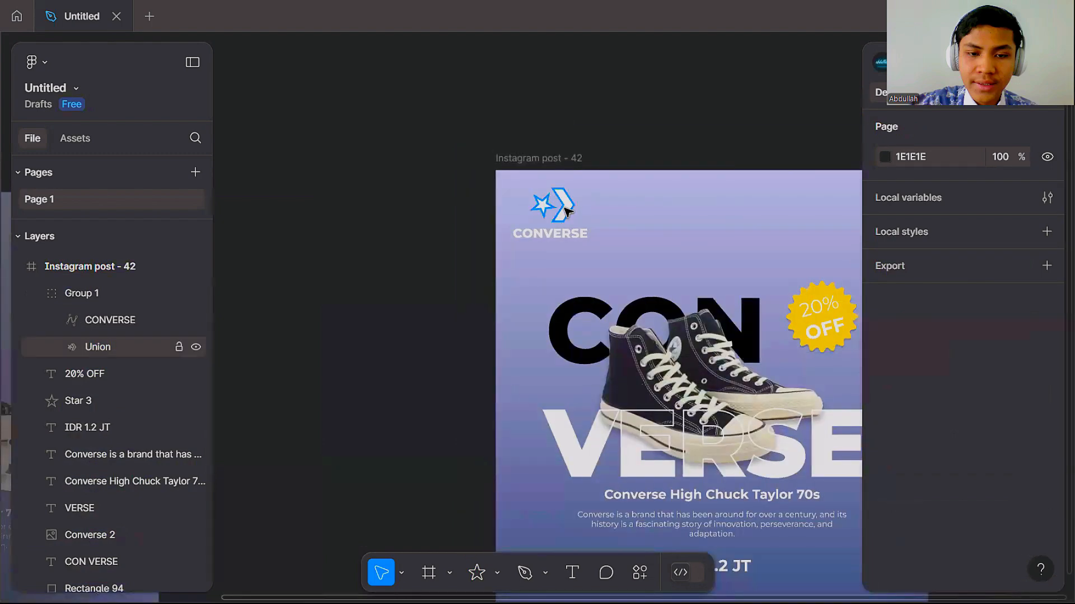
pyautogui.scroll(5, 565, 210)
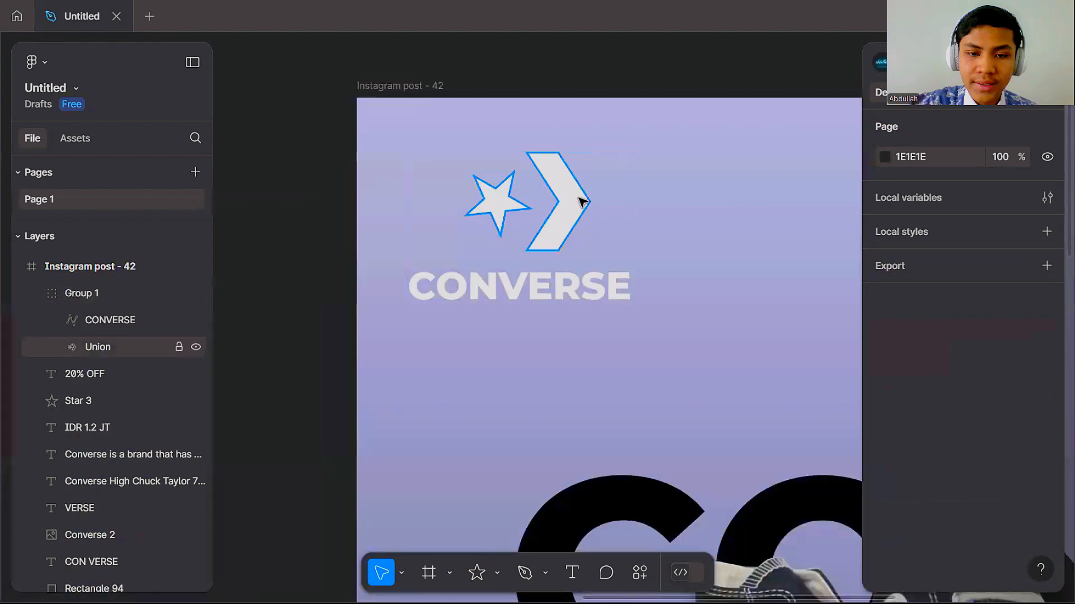
# Step: Shorten the star-and-chevron symbol inside the logo group to about 105 × 76, widening its gap to the CONVERSE lettering
pyautogui.click(582, 202)
pyautogui.doubleClick(576, 187)
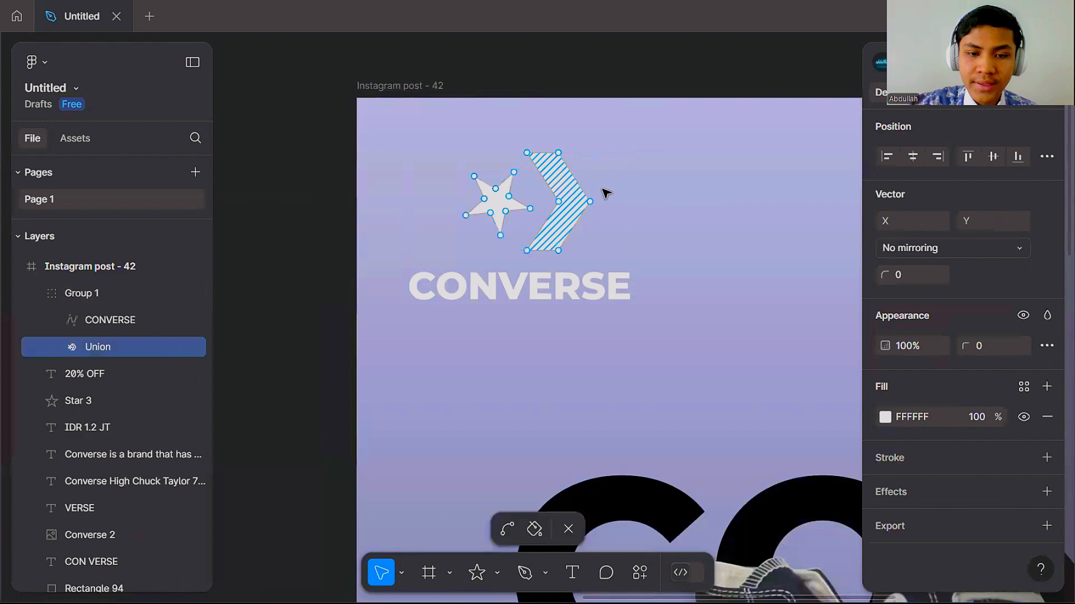
pyautogui.press('Escape')
pyautogui.moveTo(534, 249); pyautogui.dragTo(535, 244)
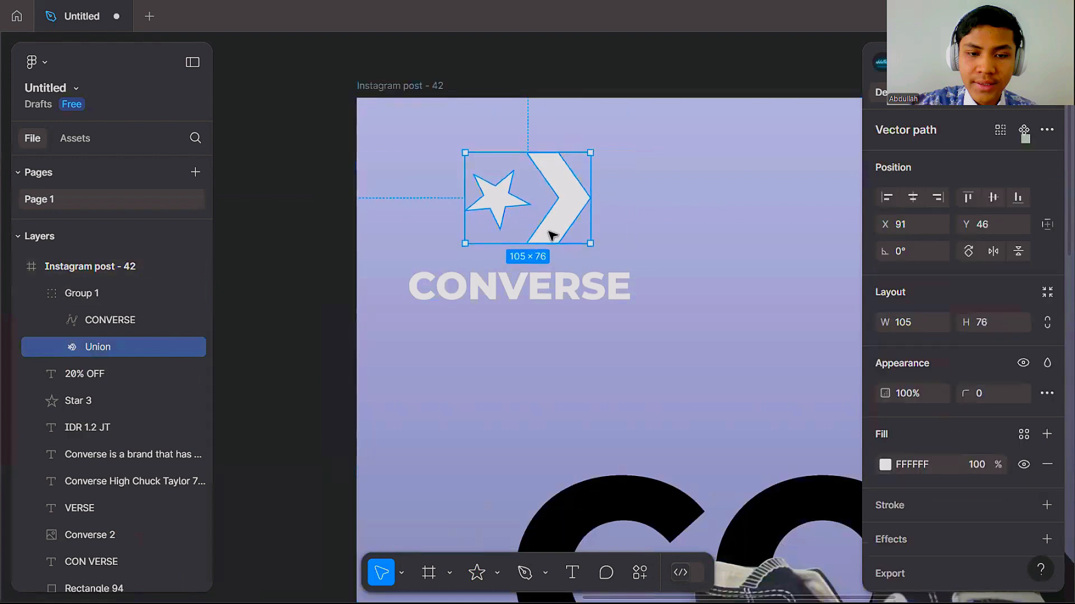
pyautogui.click(401, 239)
pyautogui.click(399, 235)
pyautogui.scroll(-2, 395, 236)
pyautogui.click(322, 209)
pyautogui.scroll(-4, 329, 204)
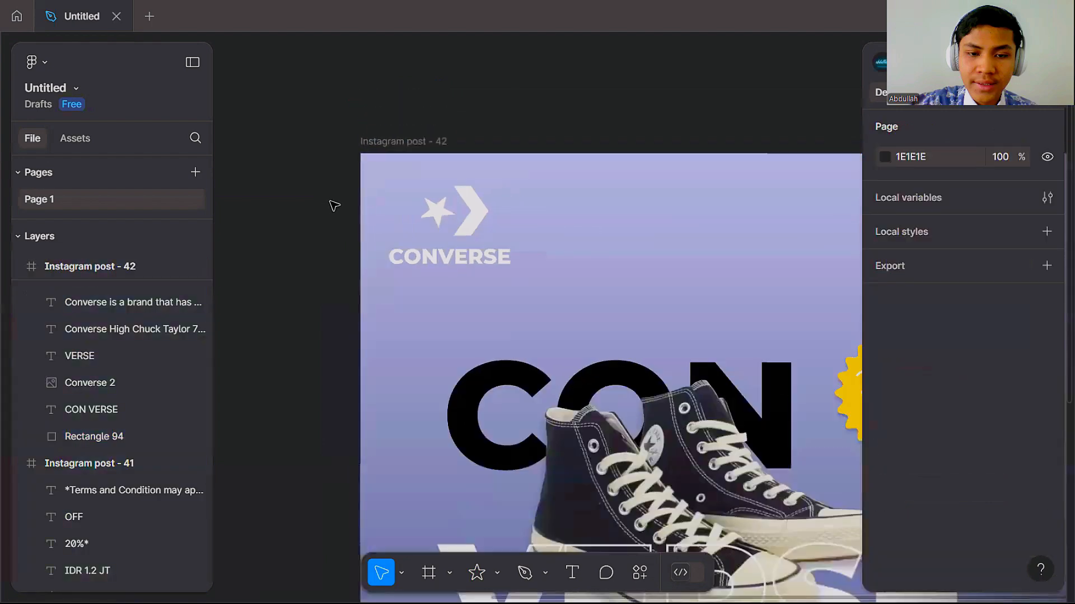
# Step: Examine the wording, position and text settings of the small terms note at the bottom of the Instagram post - 41 design
pyautogui.scroll(-3, 614, 221)
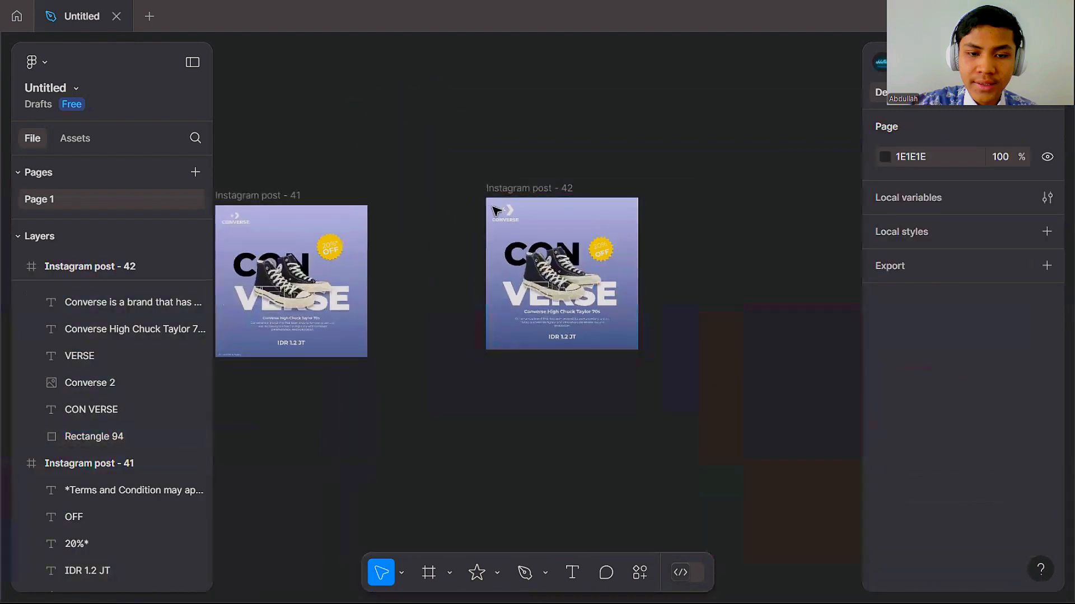
pyautogui.scroll(5, 541, 206)
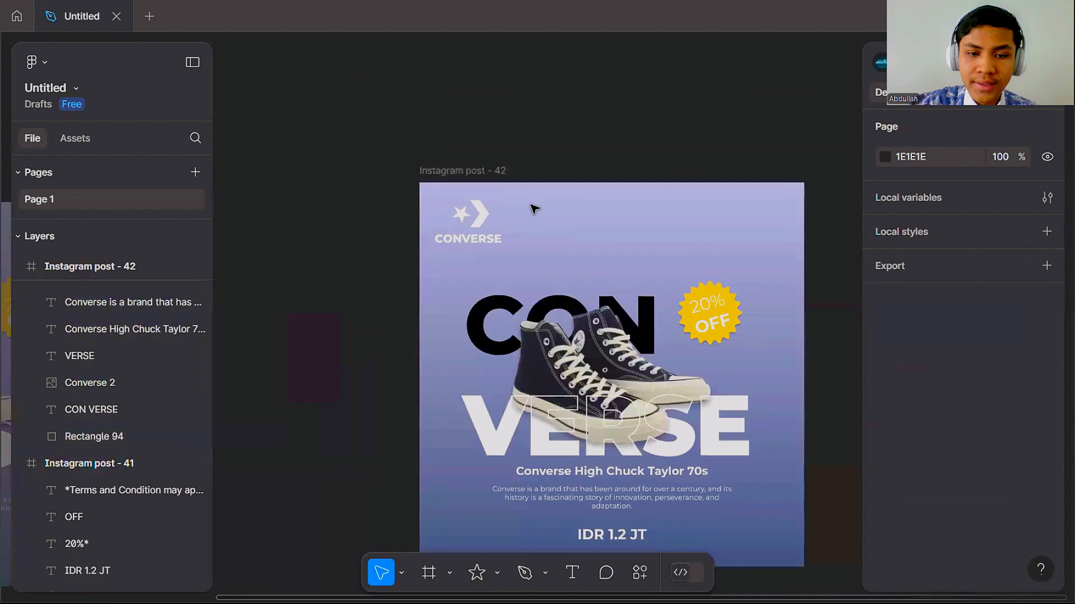
pyautogui.moveTo(661, 318); pyautogui.dragTo(448, 123)
pyautogui.scroll(-2, 637, 303)
pyautogui.moveTo(390, 266); pyautogui.dragTo(929, 283)
pyautogui.moveTo(533, 310); pyautogui.dragTo(642, 238)
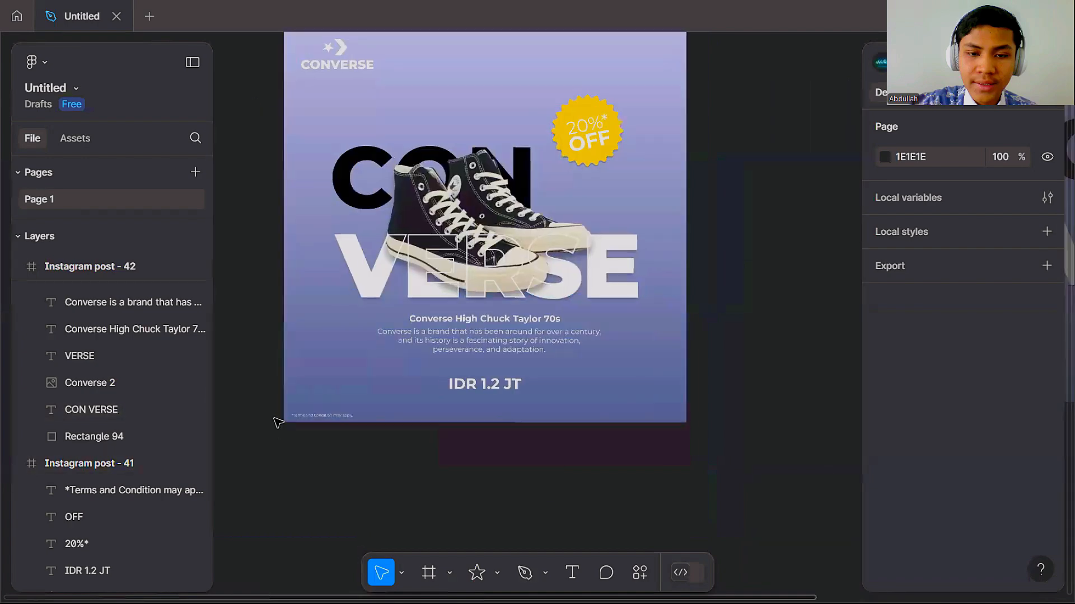
pyautogui.scroll(3, 338, 418)
pyautogui.scroll(-1, 350, 513)
pyautogui.moveTo(479, 450); pyautogui.dragTo(380, 483)
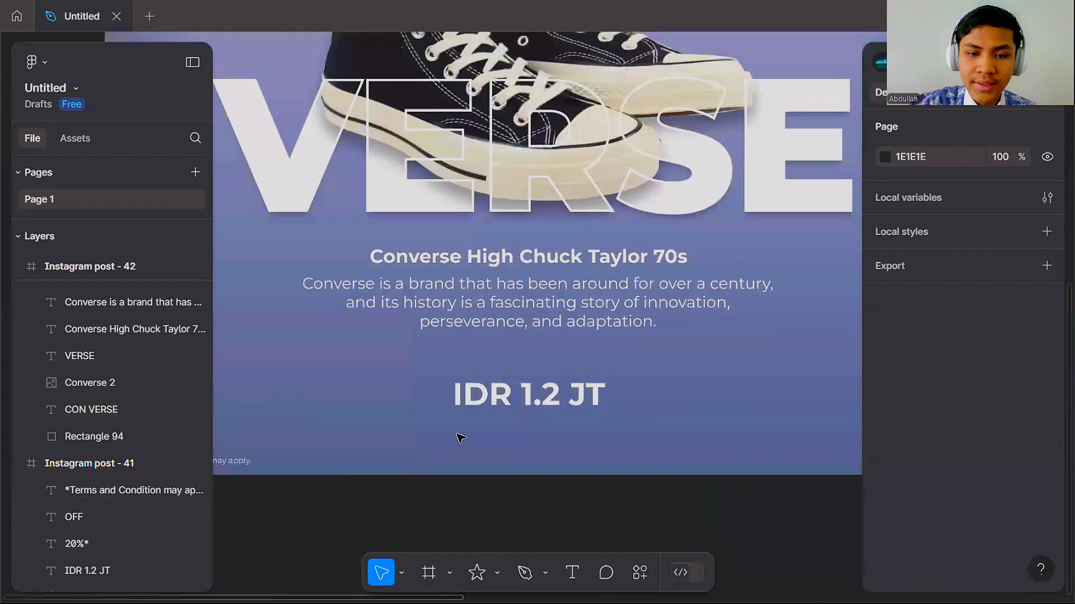
pyautogui.scroll(-3, 459, 439)
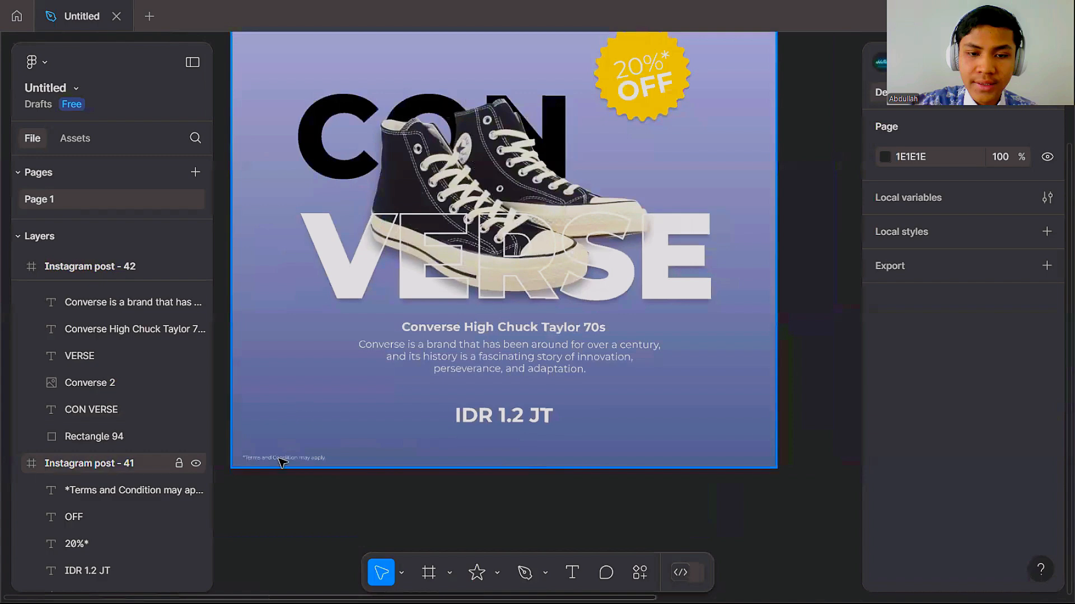
pyautogui.click(280, 459)
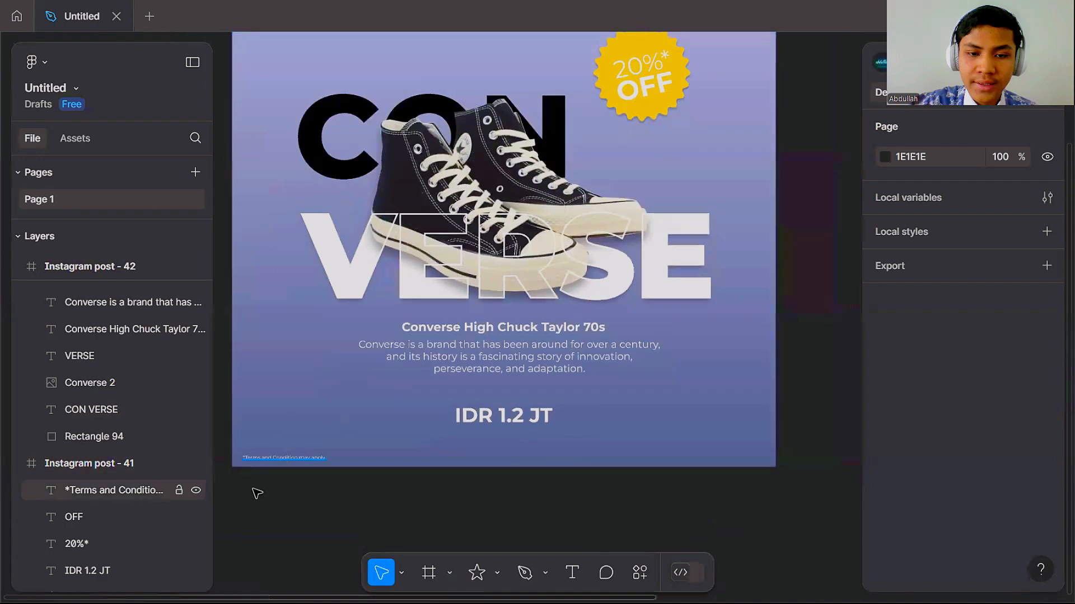
pyautogui.scroll(3, 240, 464)
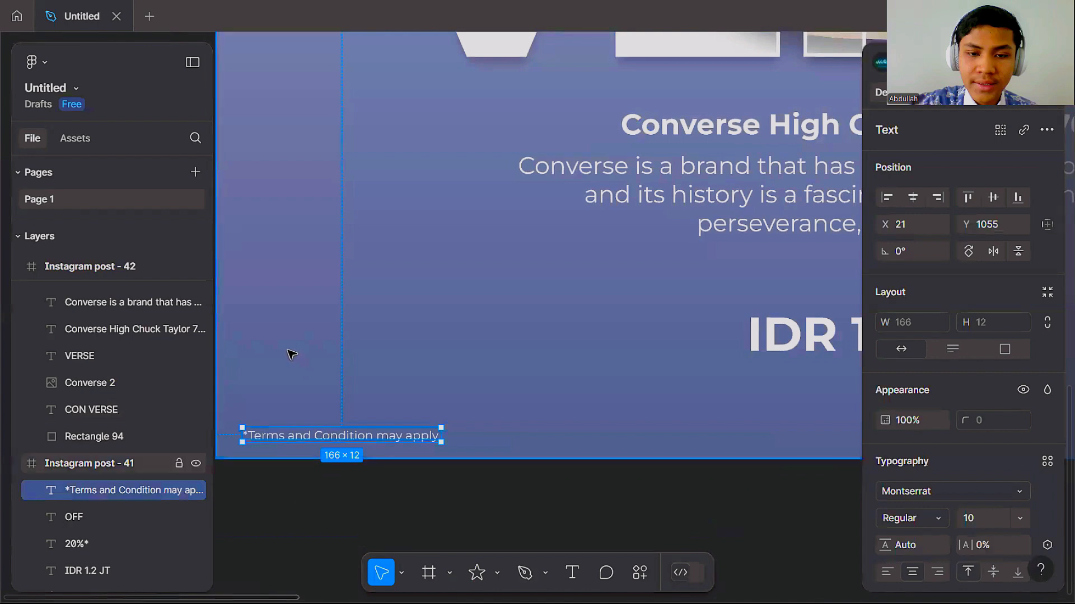
pyautogui.scroll(-3, 290, 352)
pyautogui.click(572, 439)
pyautogui.scroll(-2, 283, 392)
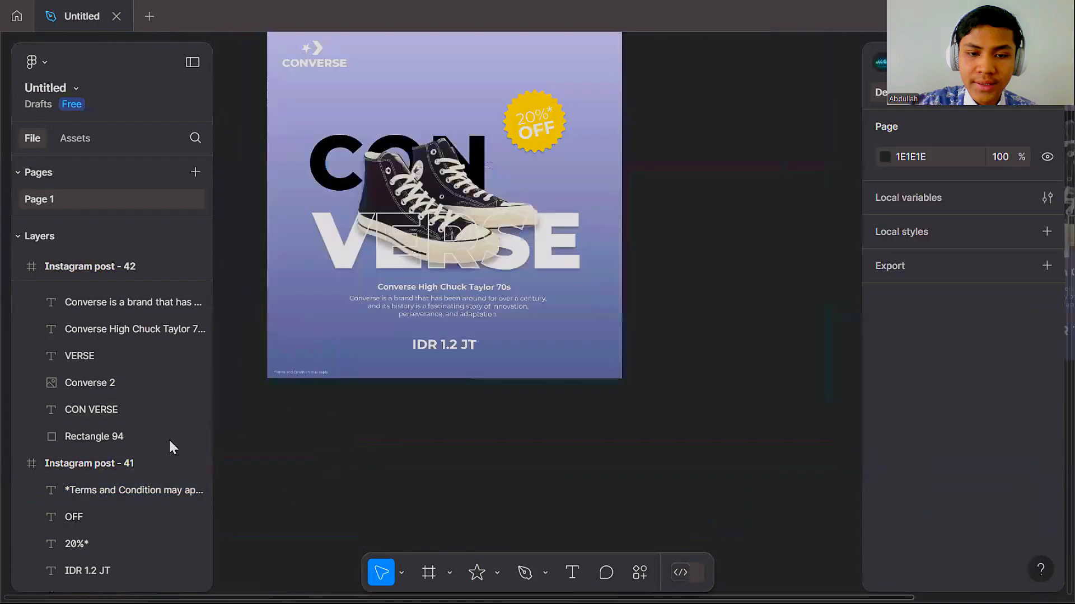
# Step: Add the text "*Terms and Condition may apply" near the bottom-left corner of the Instagram post - 42 frame in Montserrat Regular, size 10
pyautogui.hscroll(5, 554, 360)
pyautogui.scroll(3, 527, 361)
pyautogui.press('t')
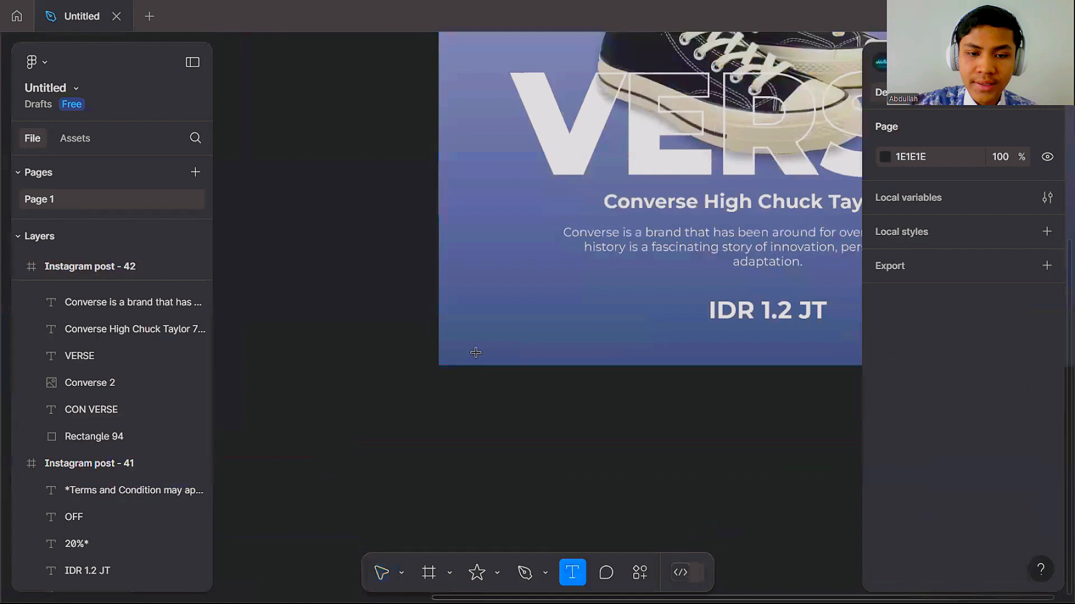
pyautogui.scroll(3, 454, 349)
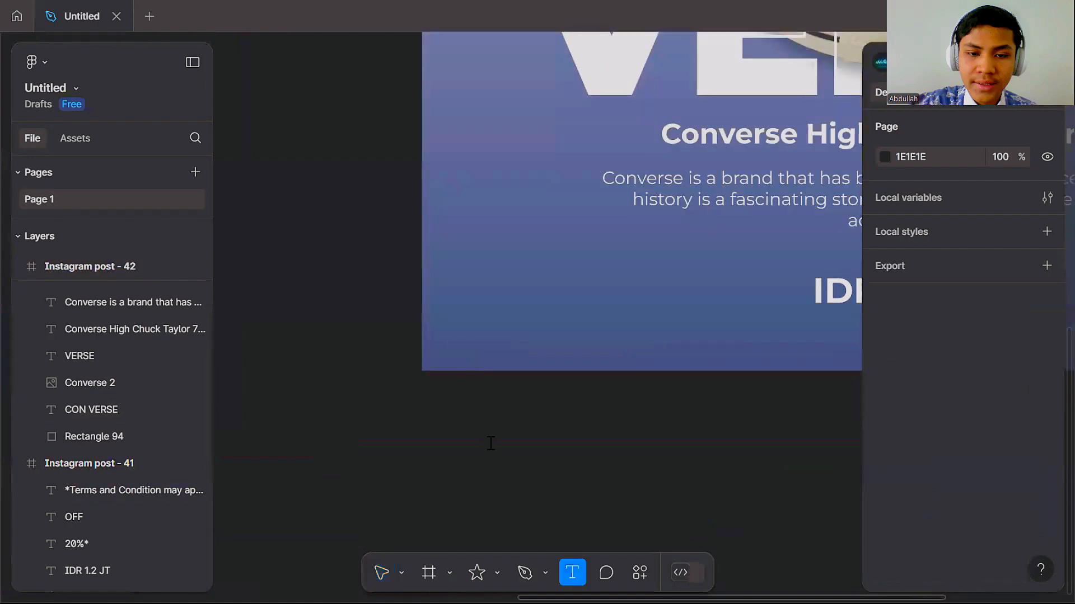
pyautogui.click(454, 352)
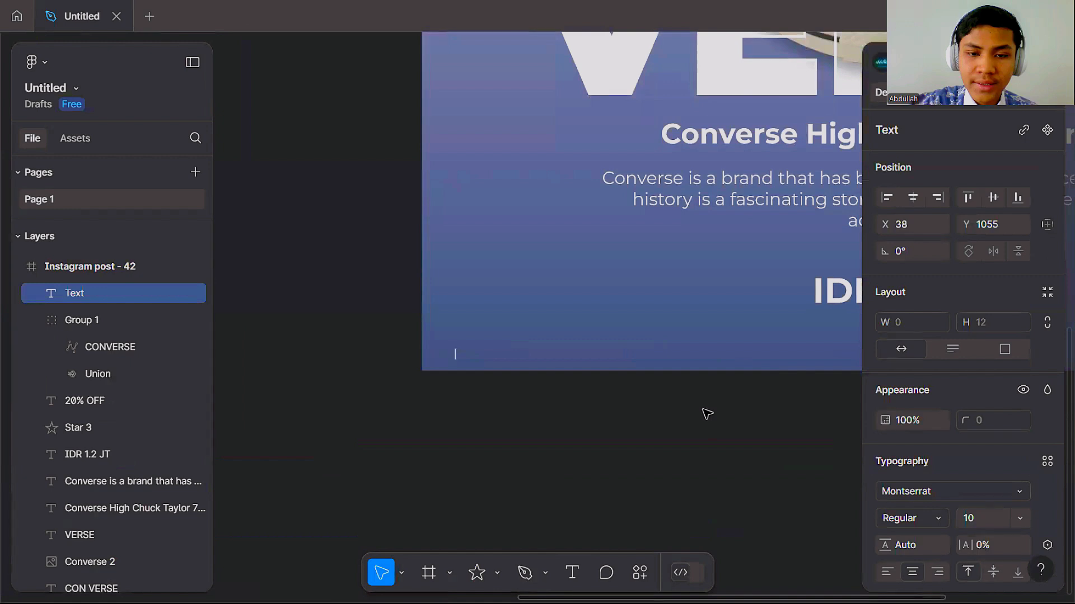
pyautogui.write('*Terms and Cond')
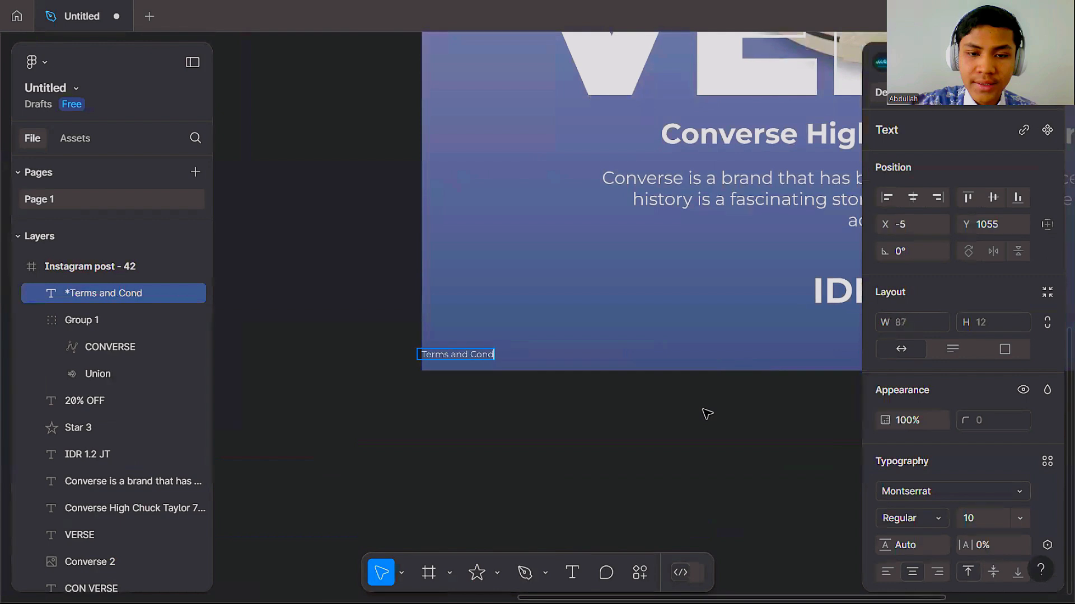
pyautogui.write('ition may app')
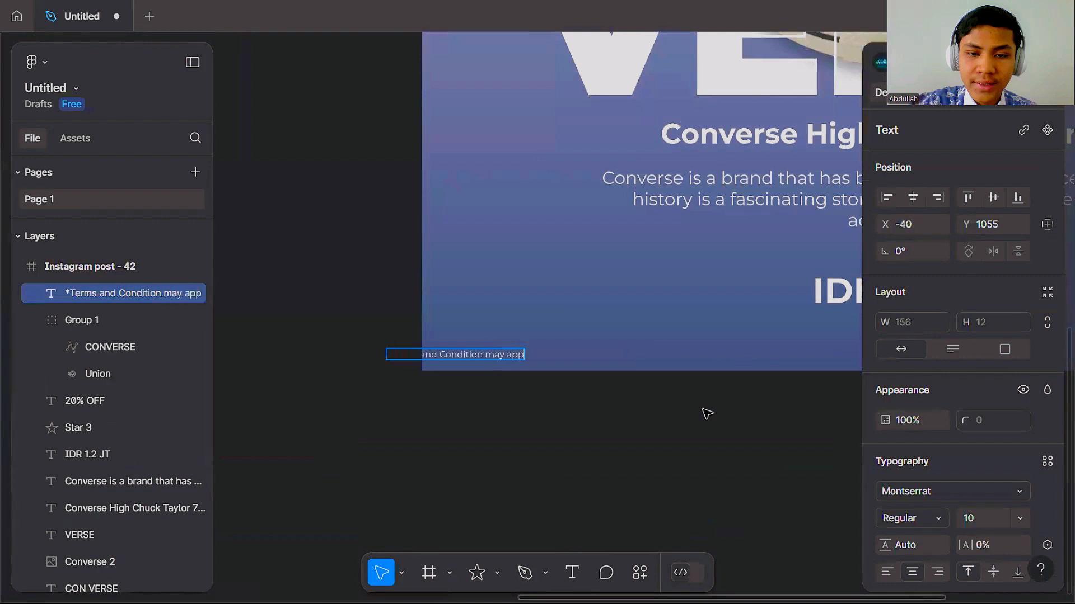
pyautogui.write('yl')
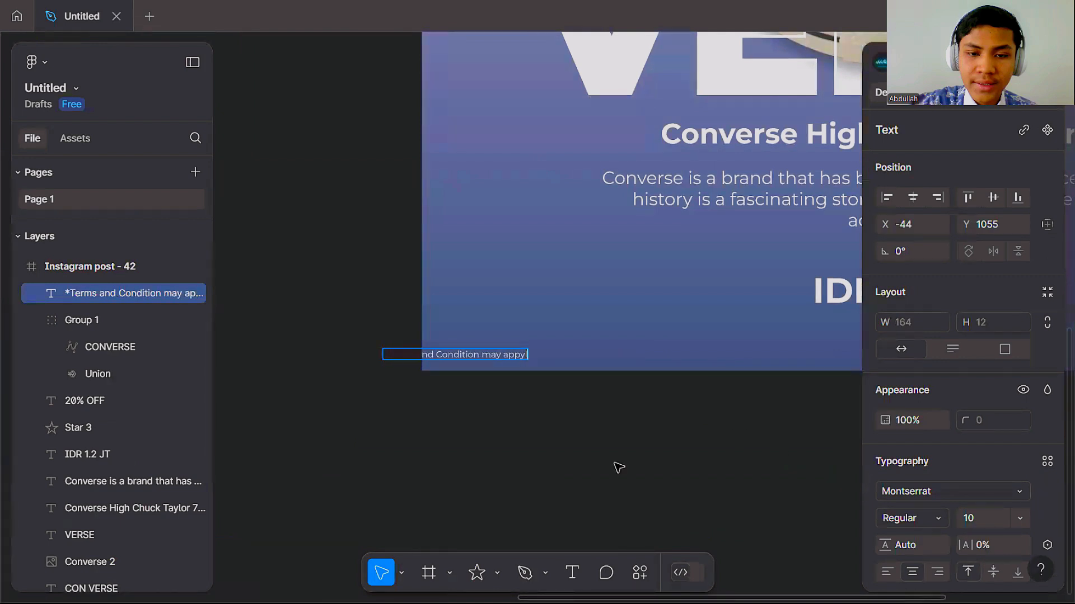
pyautogui.press('BackSpace')
pyautogui.press('BackSpace')
pyautogui.write('ly')
pyautogui.press('Escape')
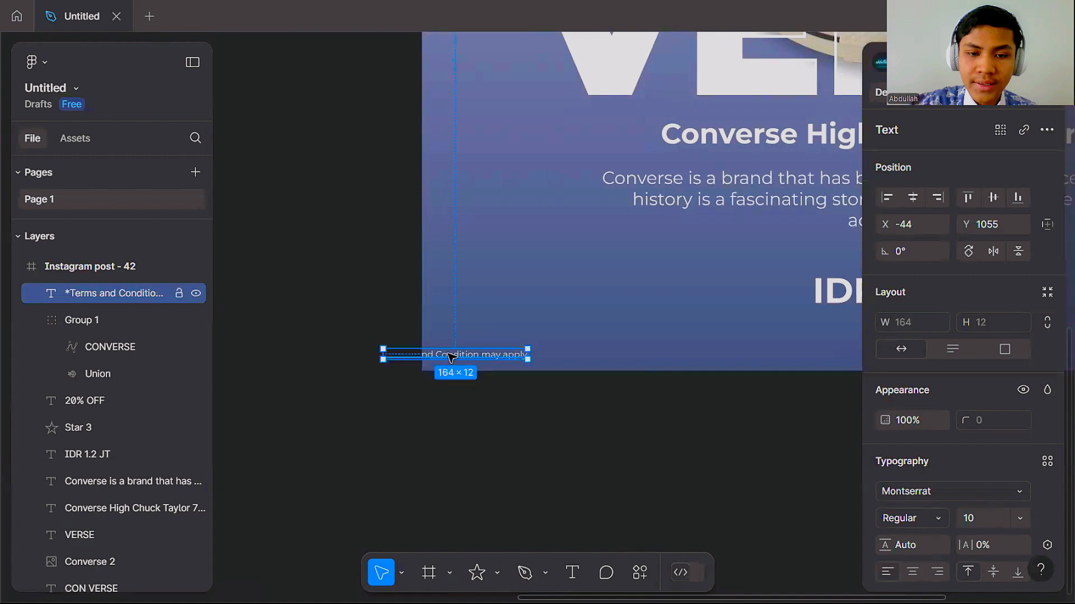
# Step: Move the terms note fully inside the frame, into its bottom-left corner
pyautogui.moveTo(515, 356); pyautogui.dragTo(502, 356)
pyautogui.click(360, 442)
pyautogui.scroll(-3, 358, 442)
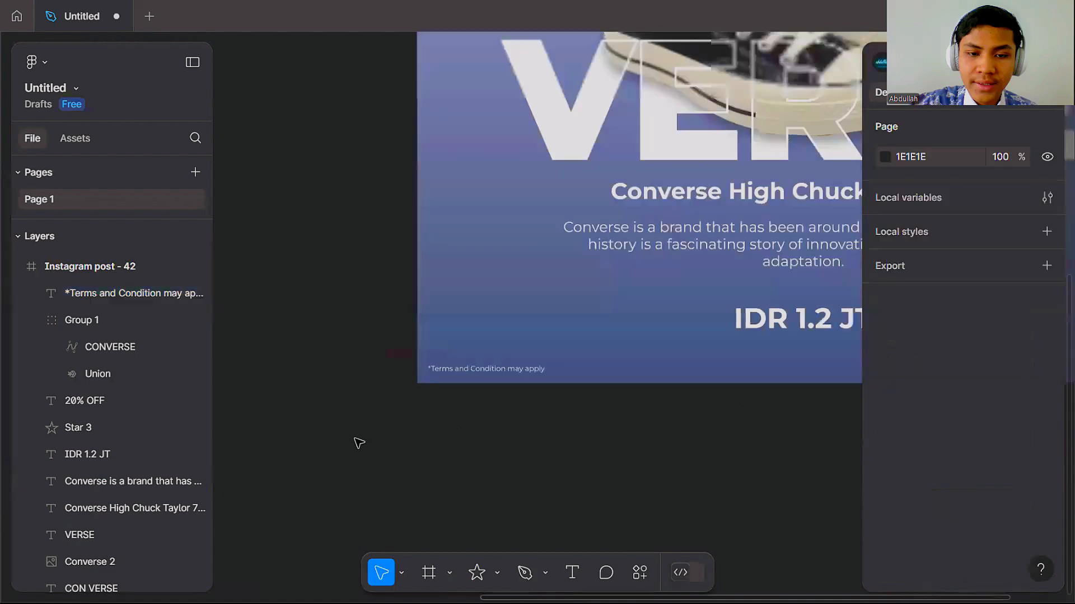
pyautogui.scroll(-3, 348, 445)
pyautogui.scroll(3, 780, 297)
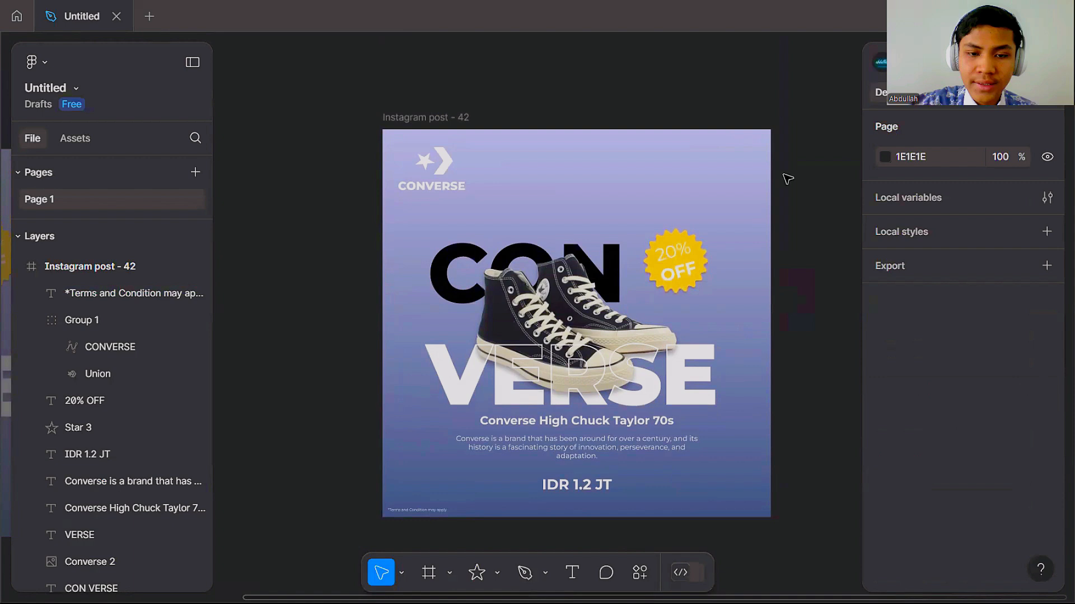
pyautogui.moveTo(787, 166); pyautogui.dragTo(769, 170)
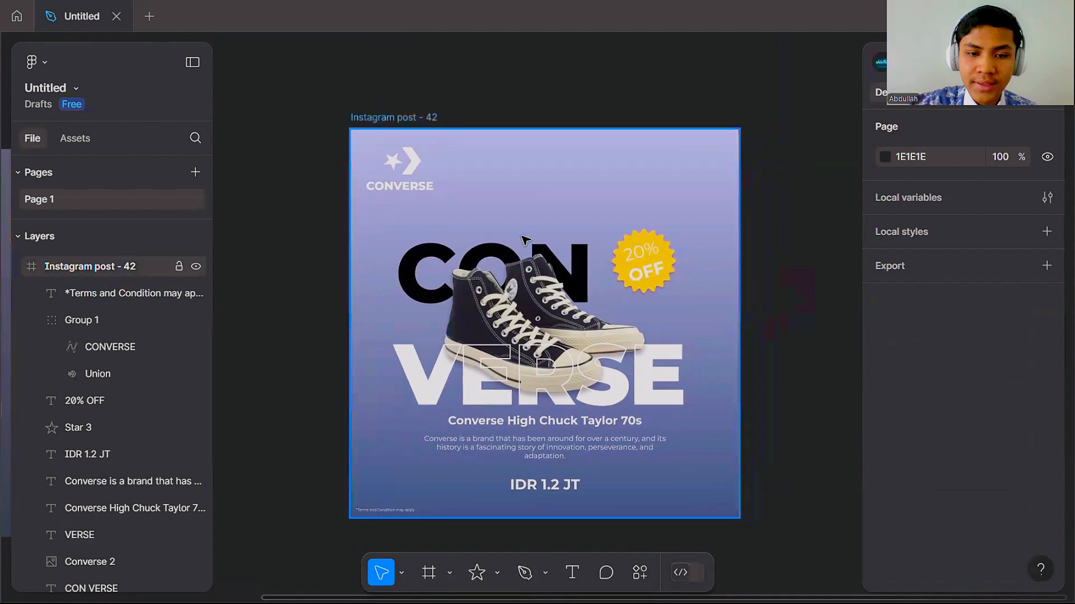
pyautogui.scroll(-2, 714, 232)
pyautogui.scroll(2, 763, 217)
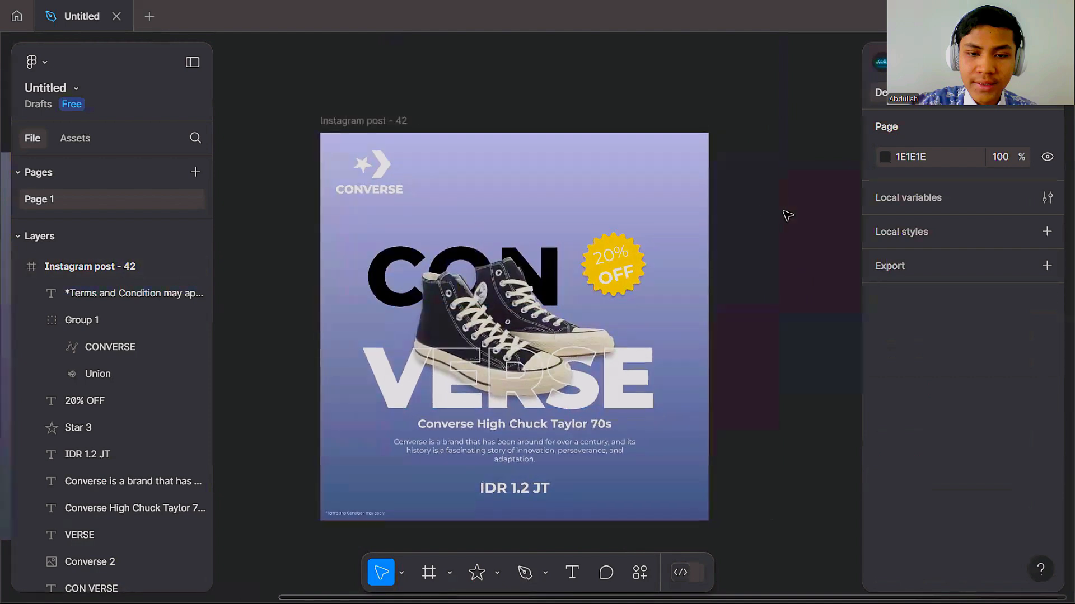